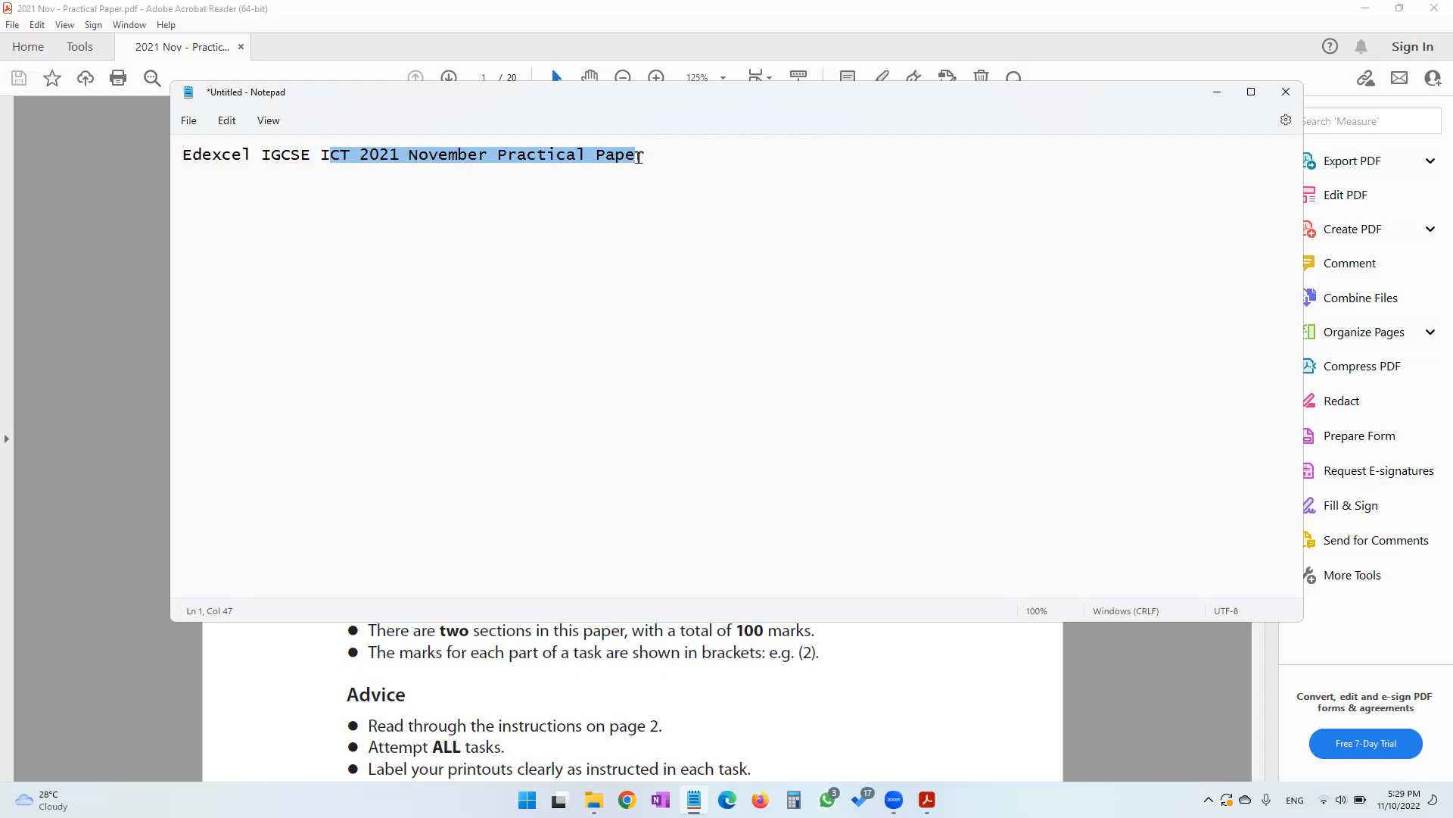
Switch to the practical paper in Acrobat Reader and read the scenario, company contact details and house style on page 3
click(144, 454)
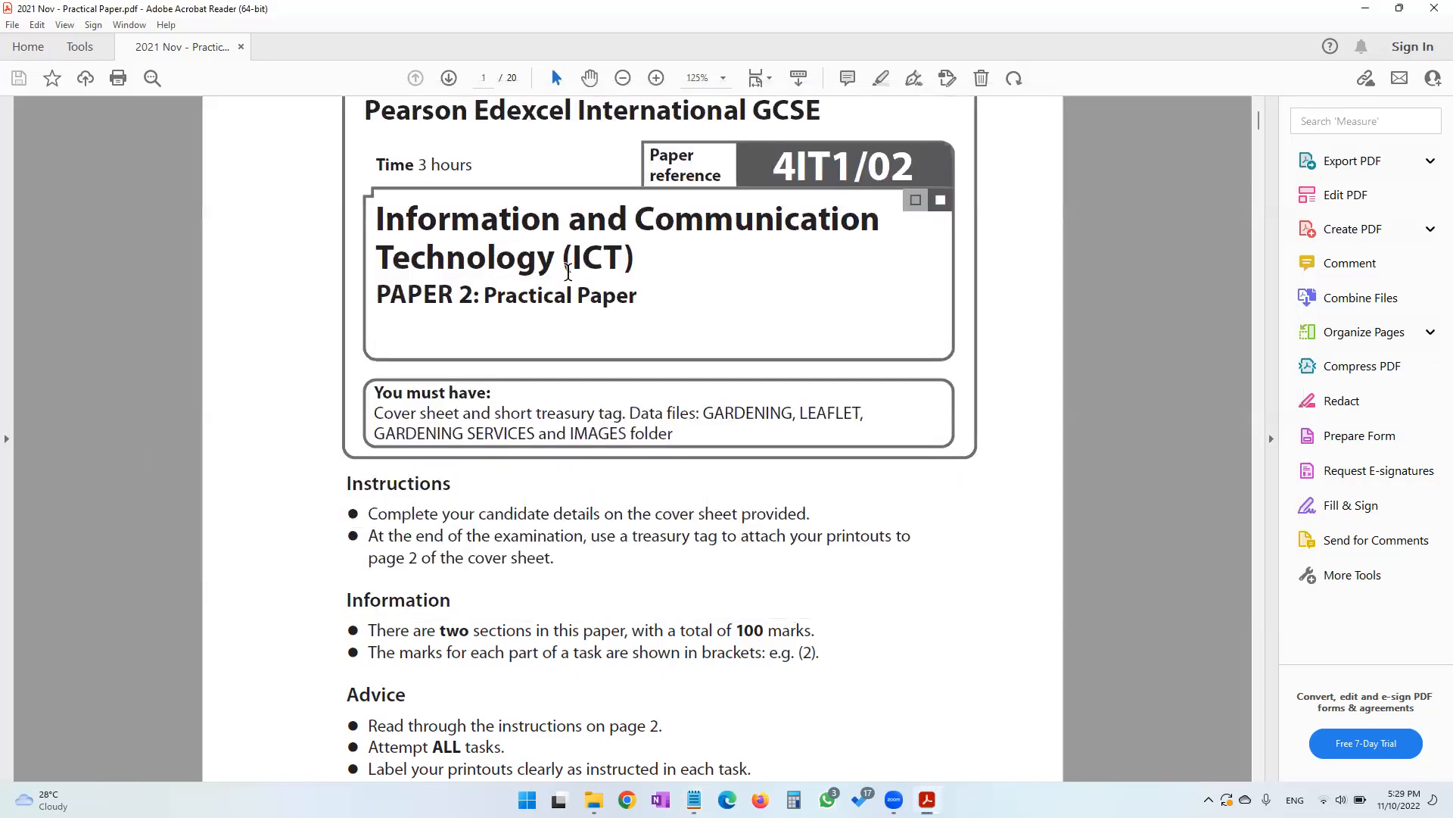
scroll(627, 539, down, 15)
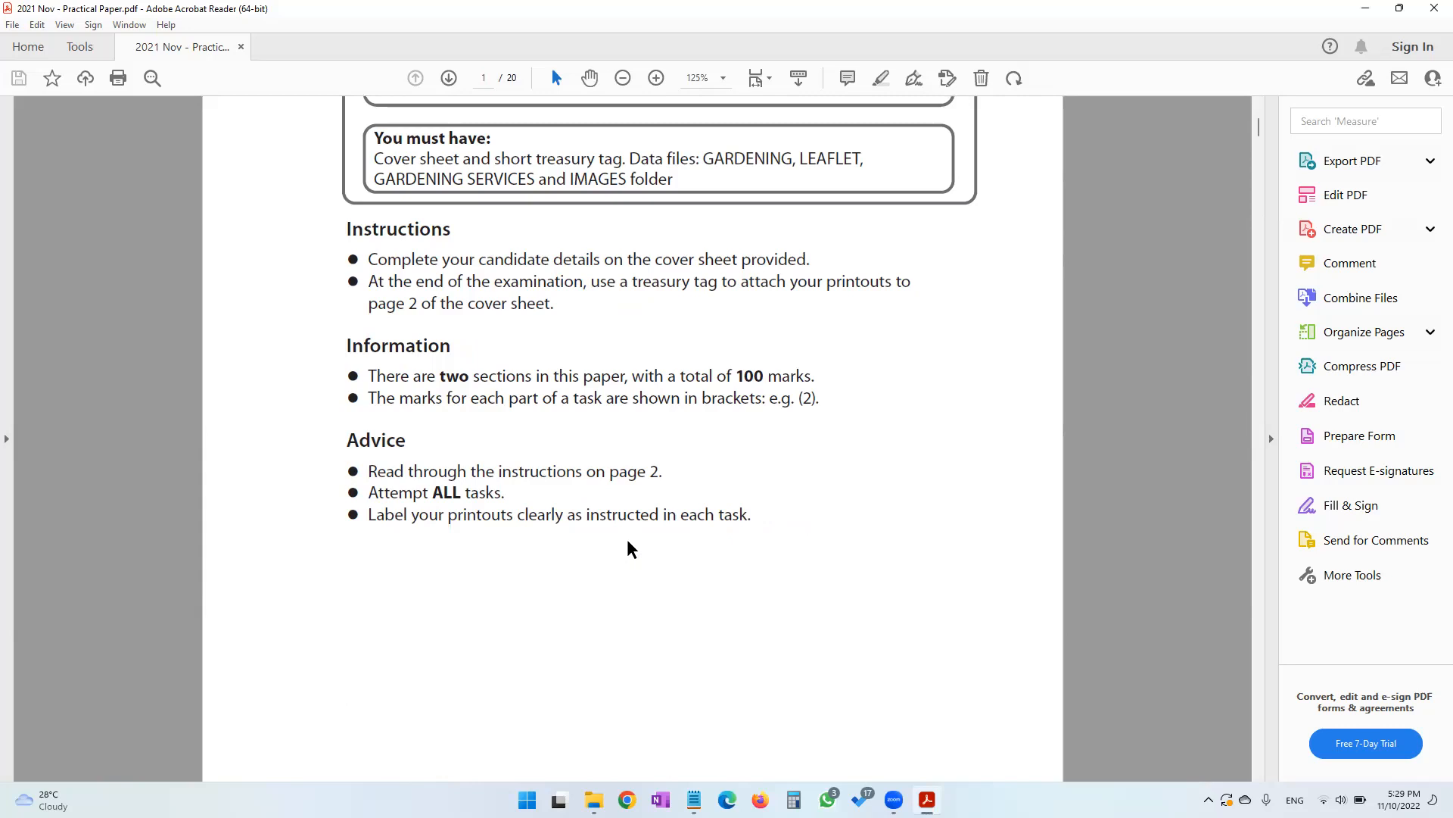
scroll(627, 539, down, 12)
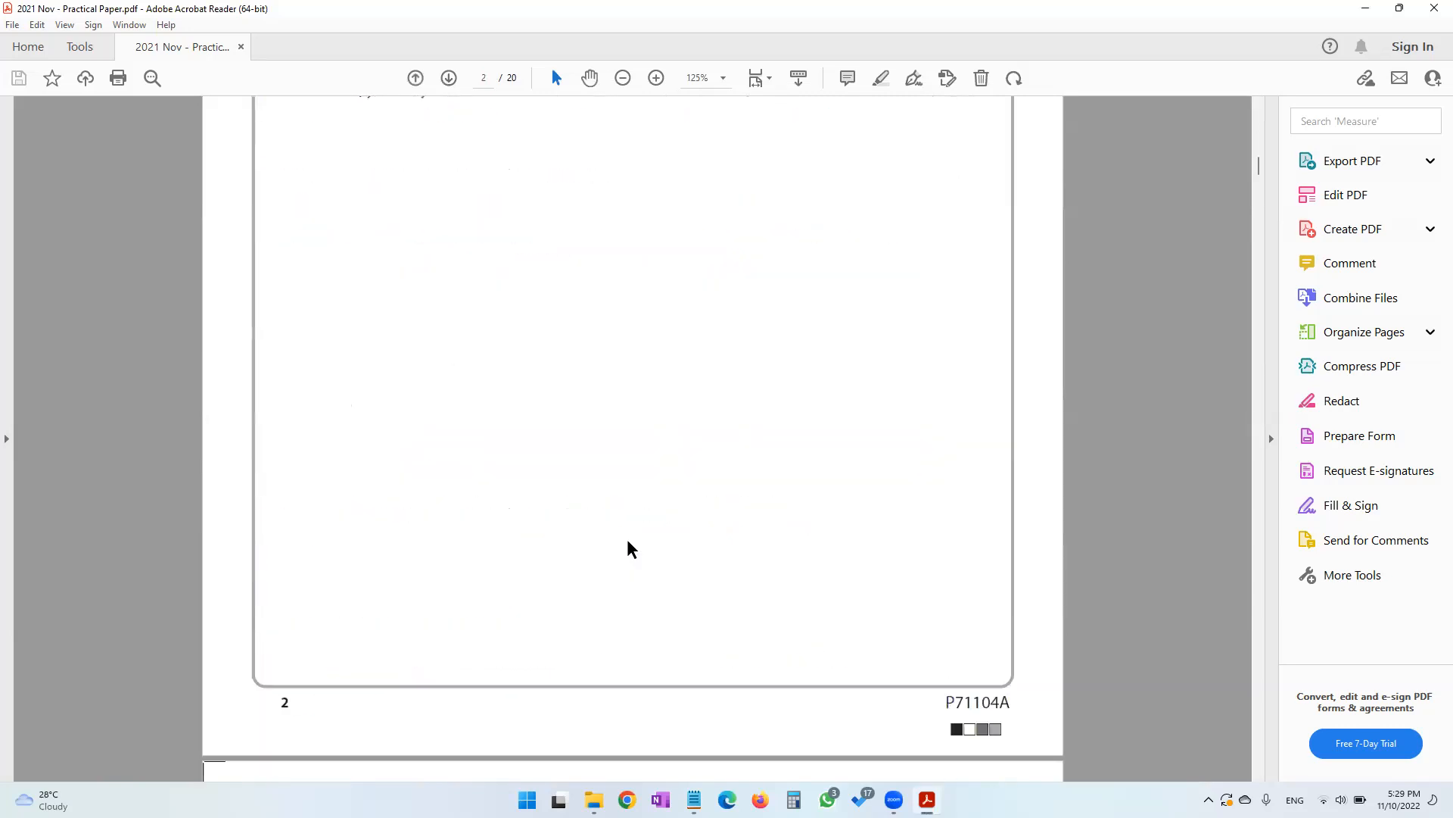
scroll(629, 547, up, 4)
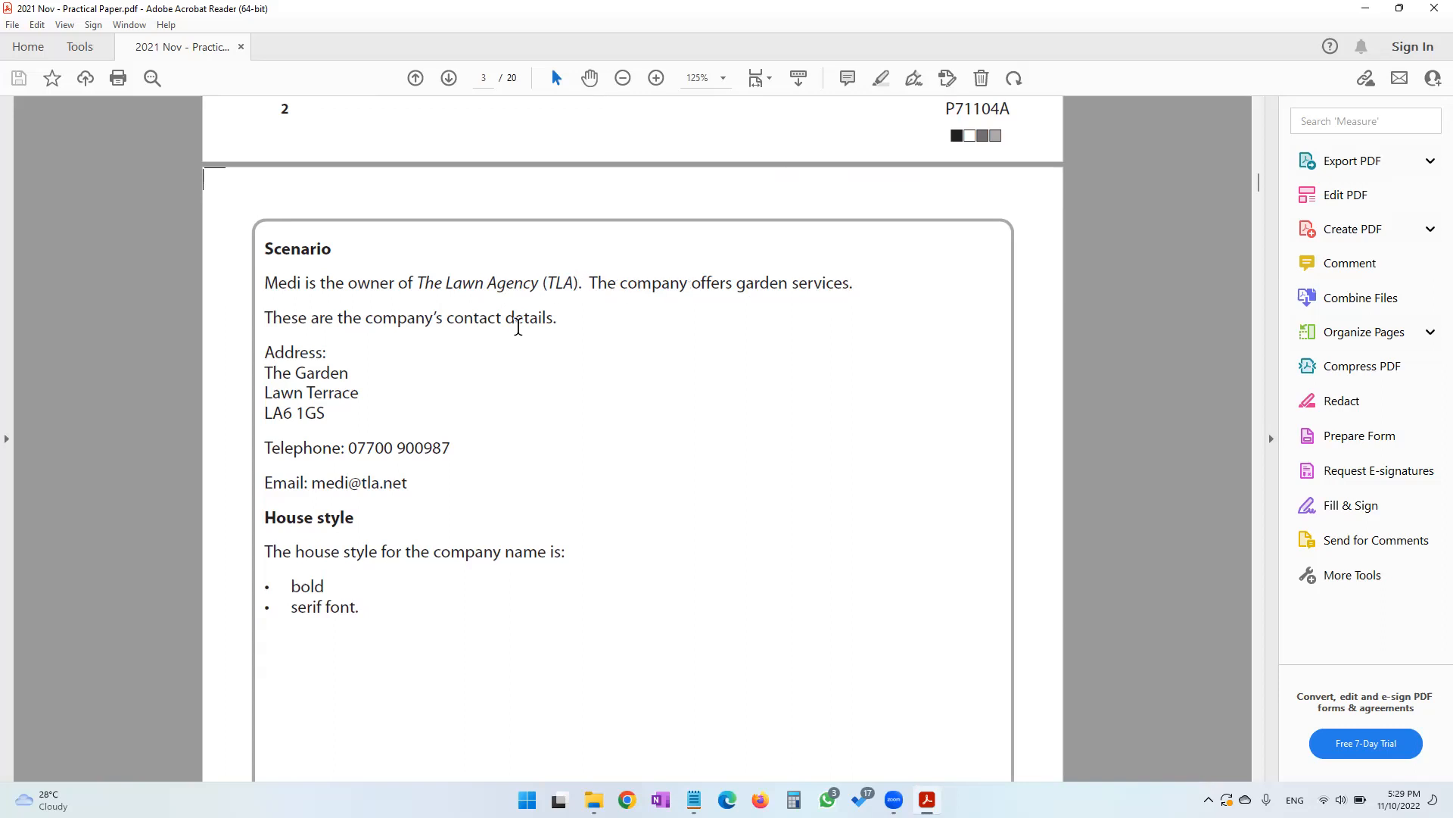
drag(264, 351, 413, 481)
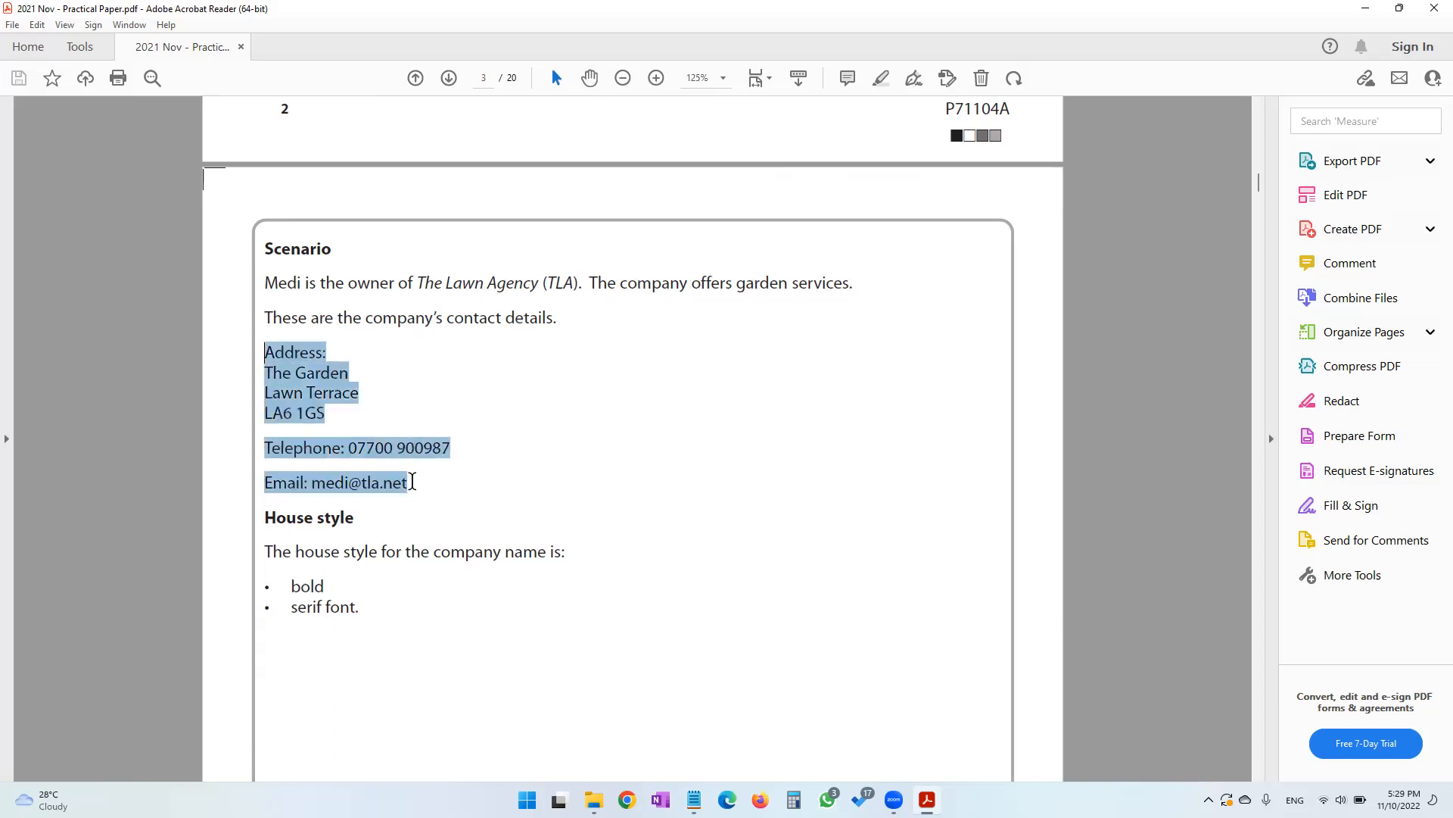
drag(288, 519, 370, 550)
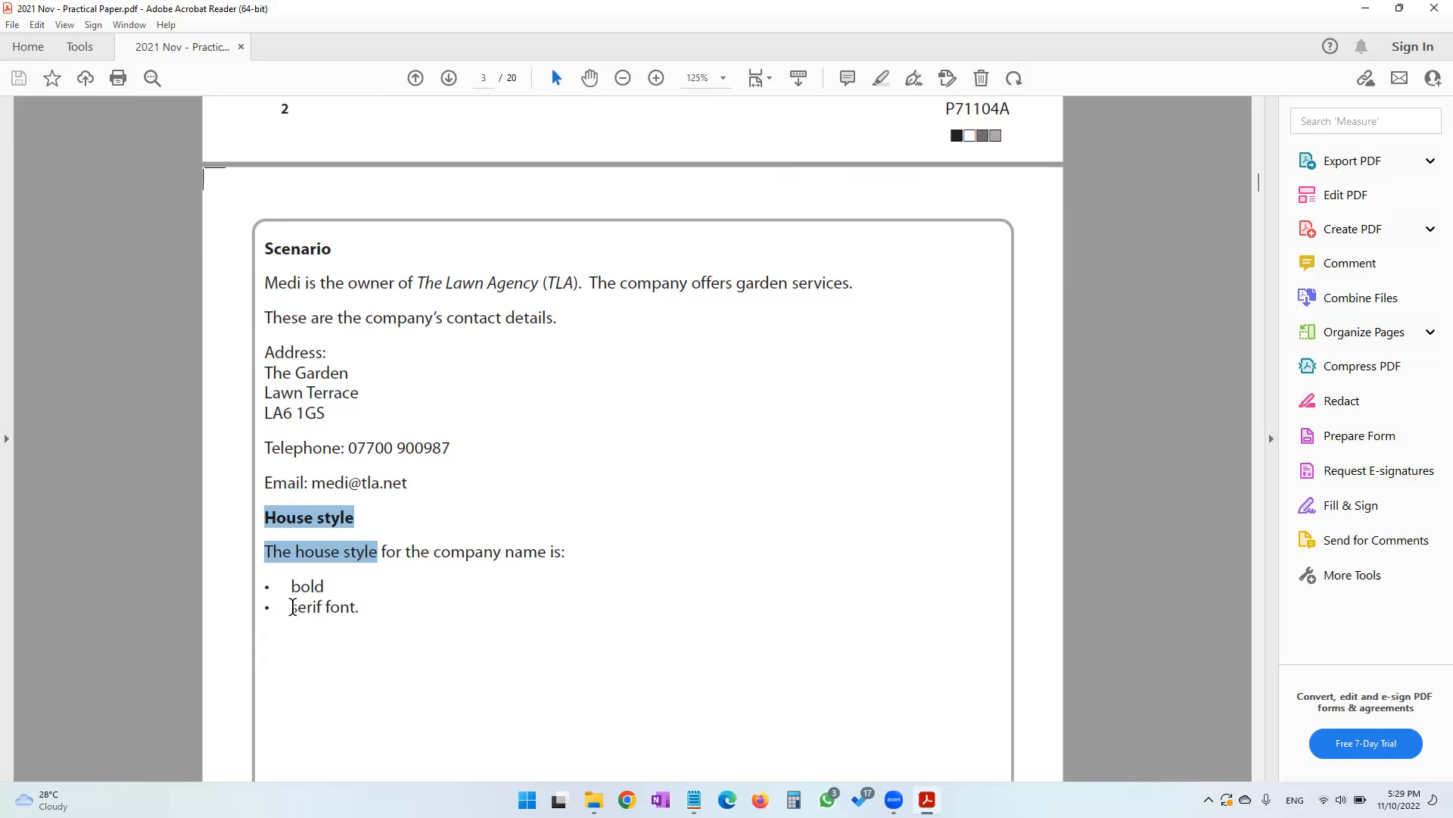
click(291, 609)
drag(290, 610, 366, 616)
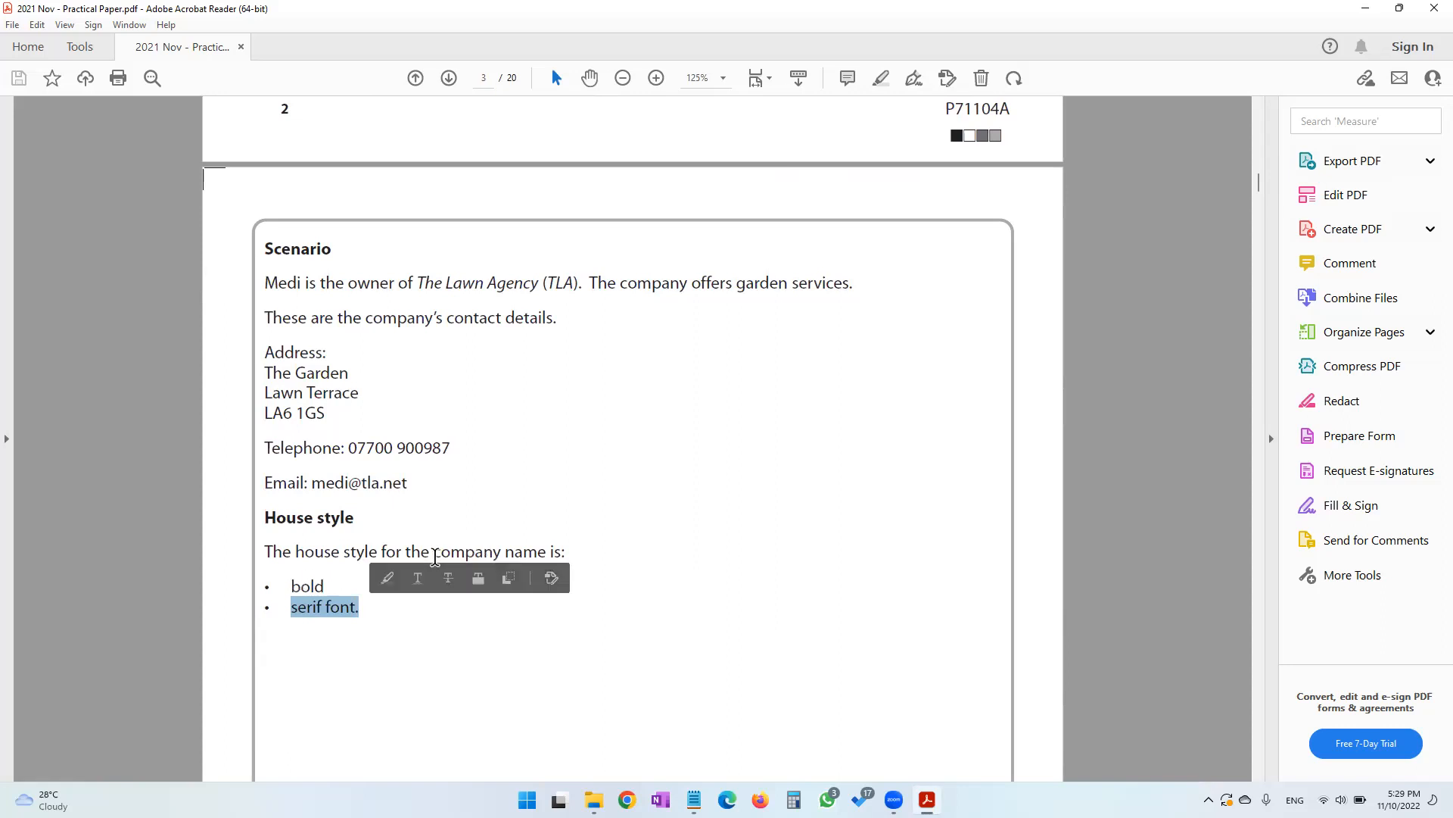
click(435, 557)
drag(436, 557, 536, 558)
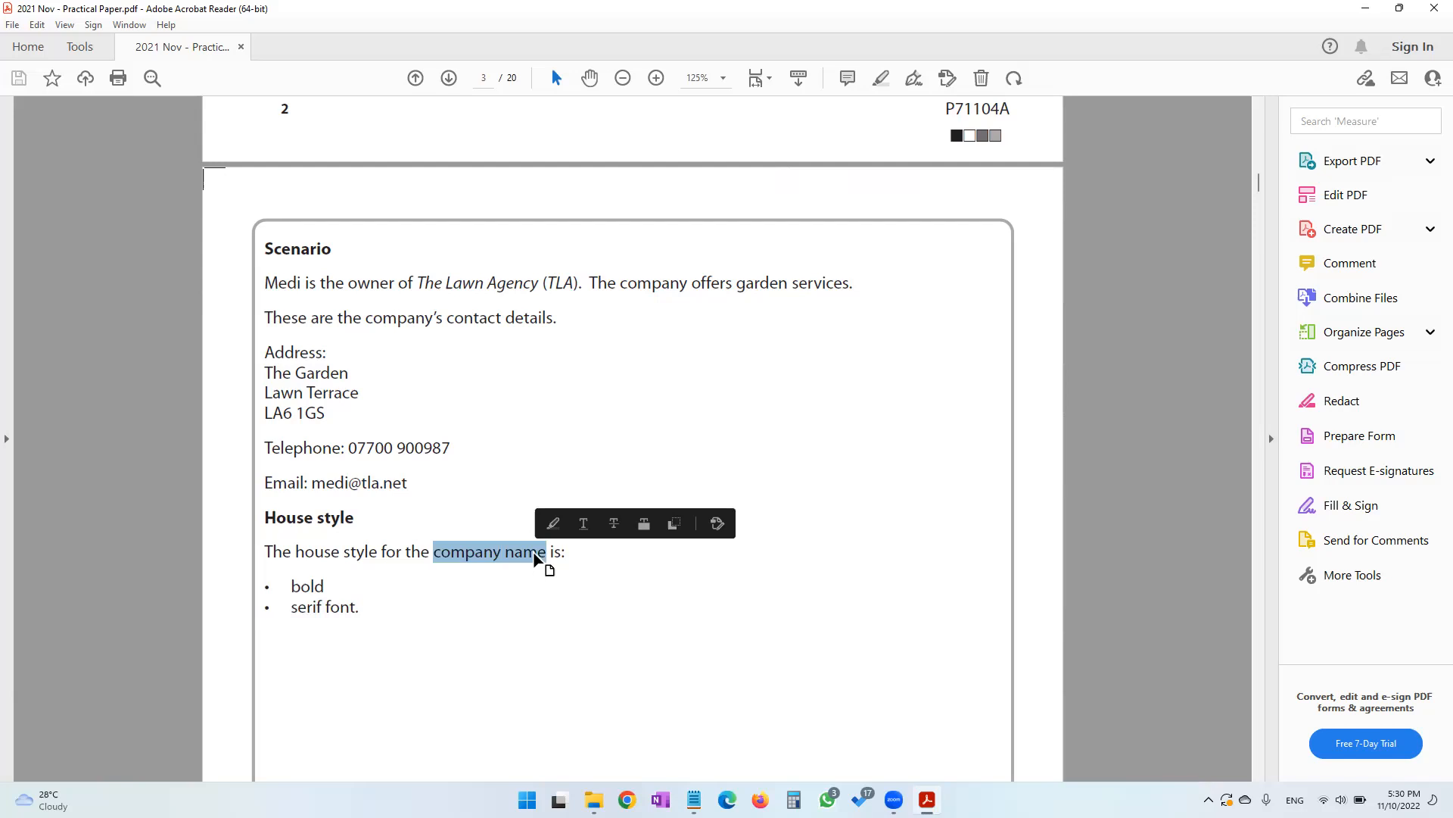
drag(289, 613, 358, 619)
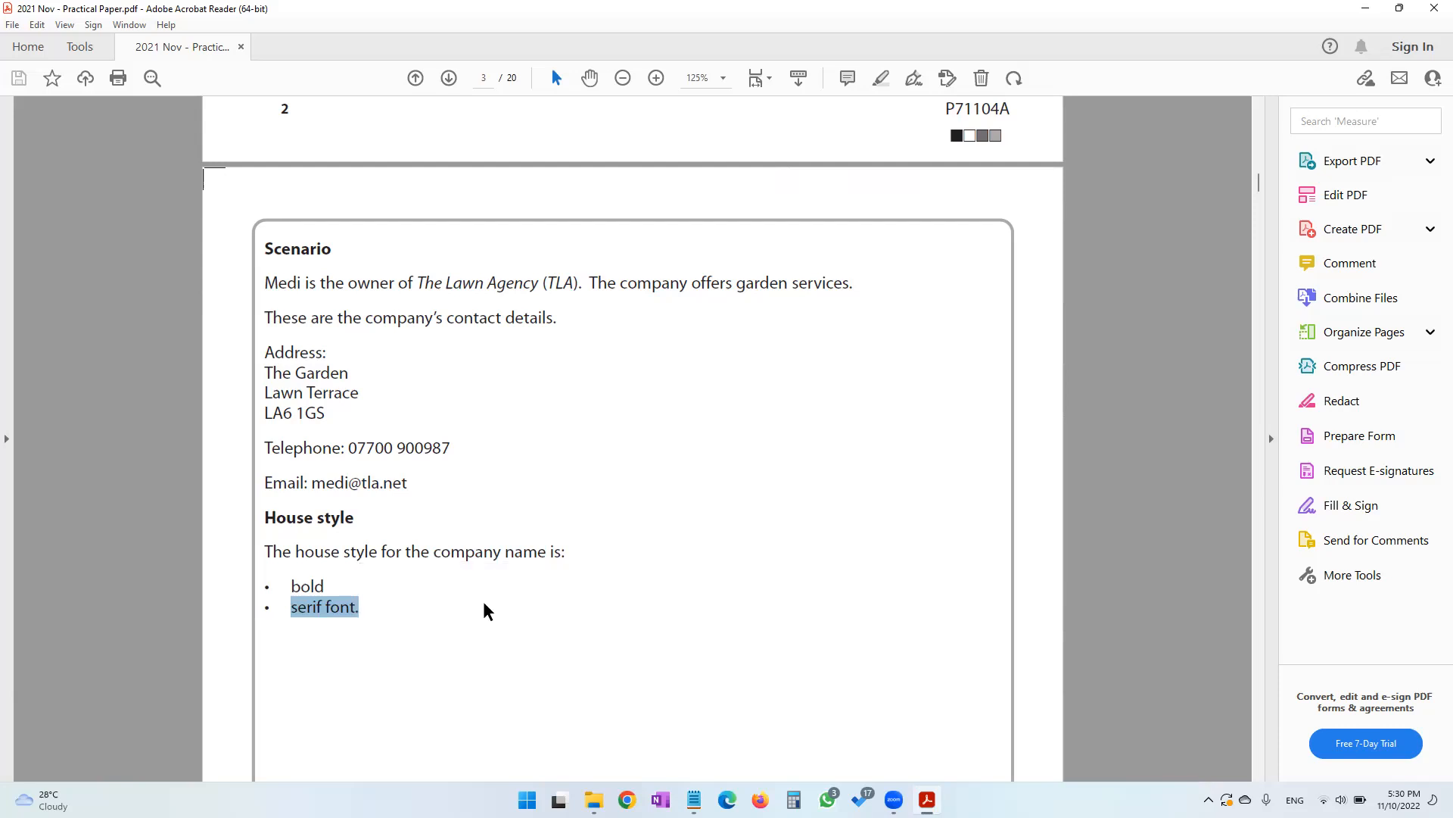
Read the Task A1 instructions on page 4 about the new document, its header contents and its file name
scroll(605, 583, down, 2)
scroll(604, 578, down, 12)
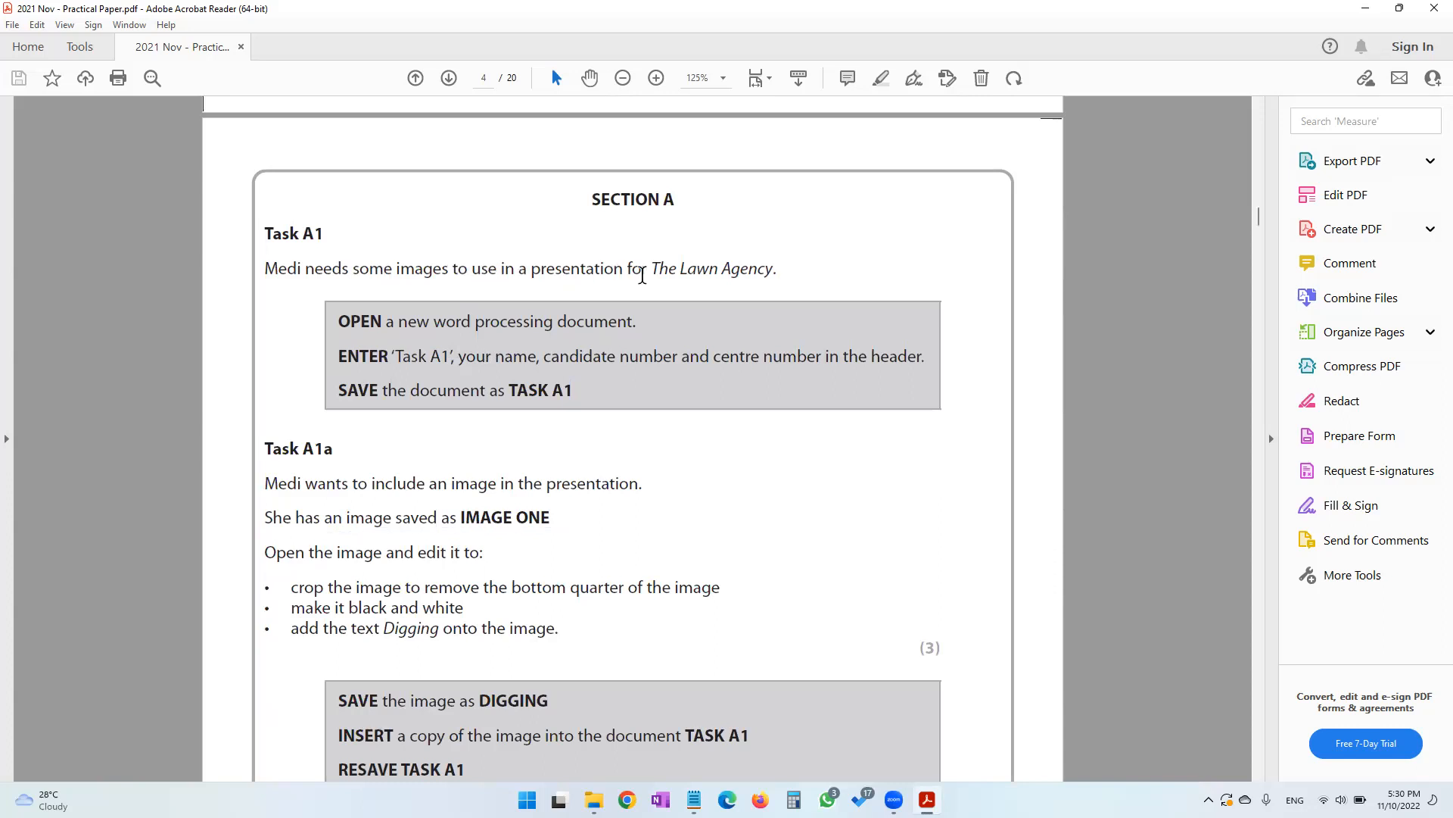
drag(338, 323, 646, 322)
drag(388, 356, 895, 366)
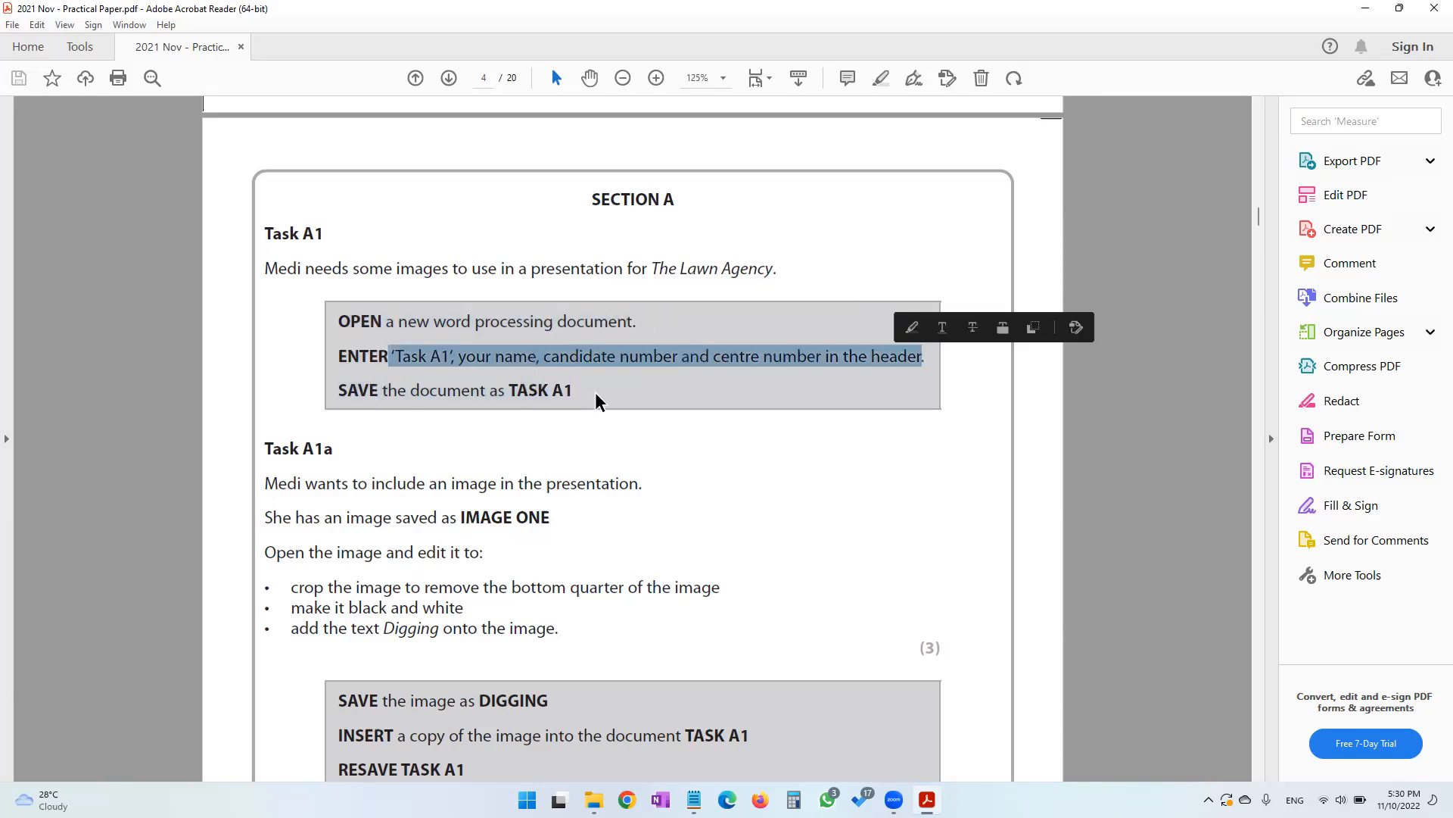
drag(410, 390, 580, 397)
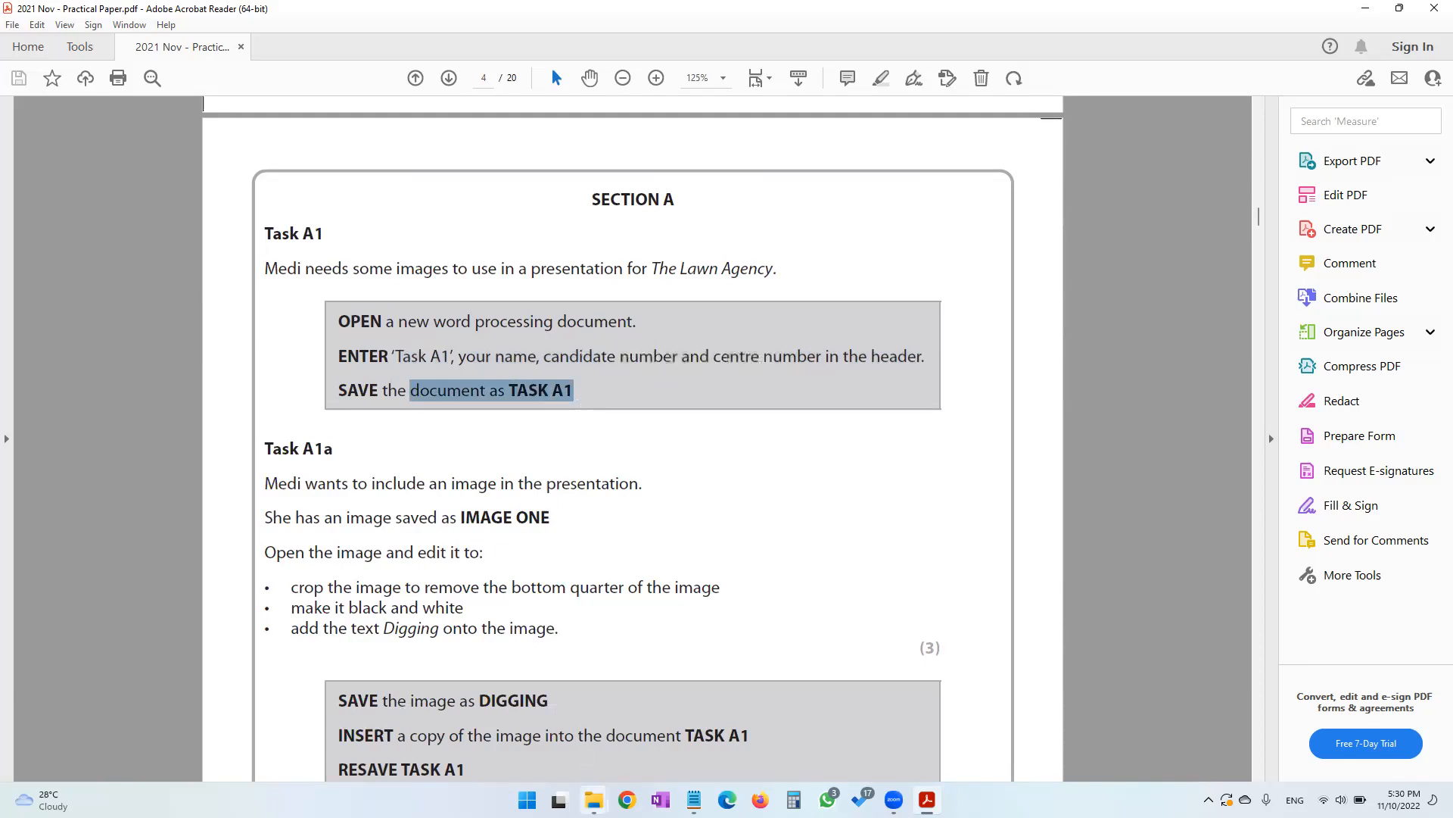
Create a Microsoft Word document named TASK A1 in the 2021 November folder in File Explorer and open it in Word
mouse_move(593, 799)
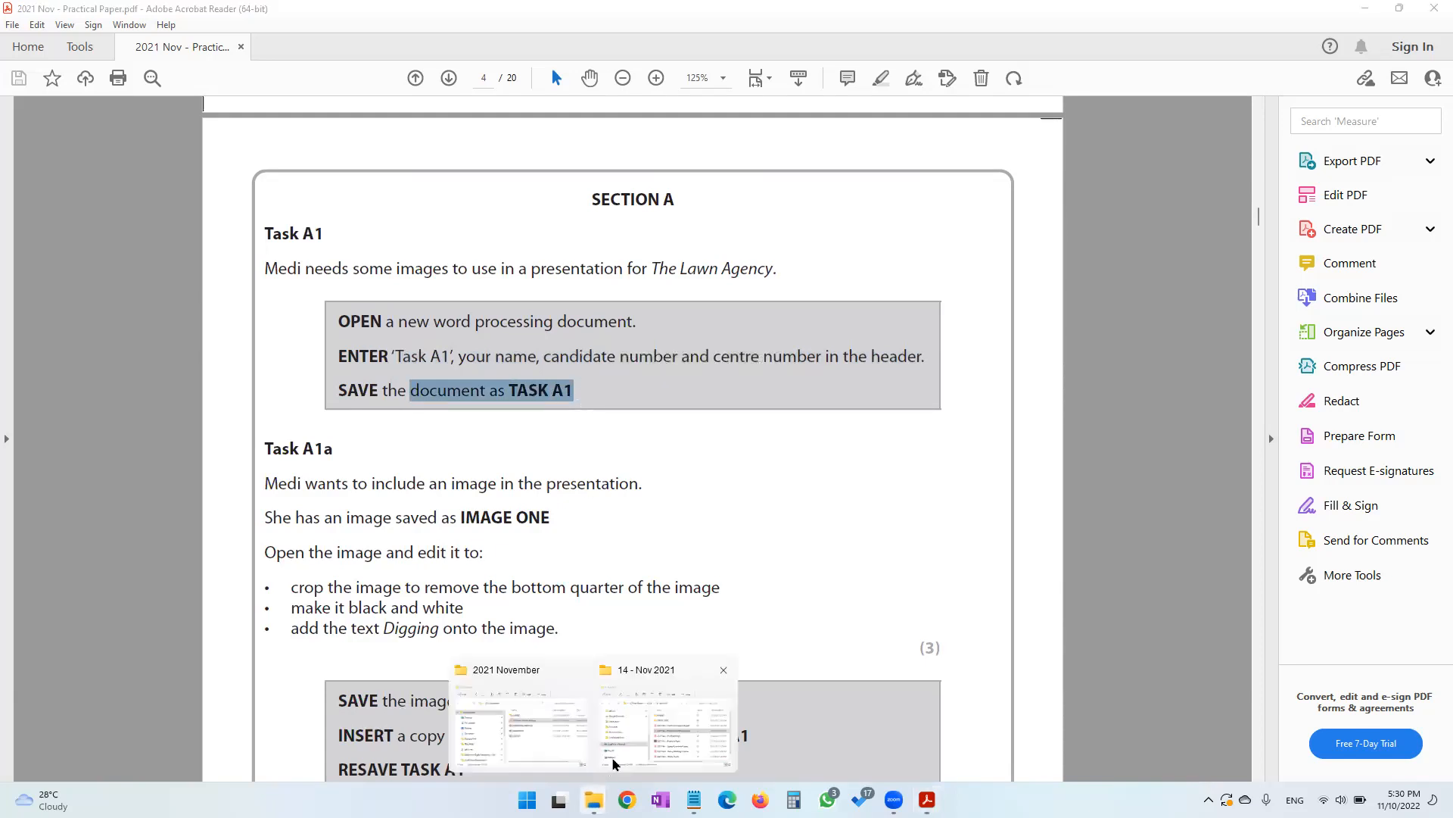
click(519, 723)
click(551, 578)
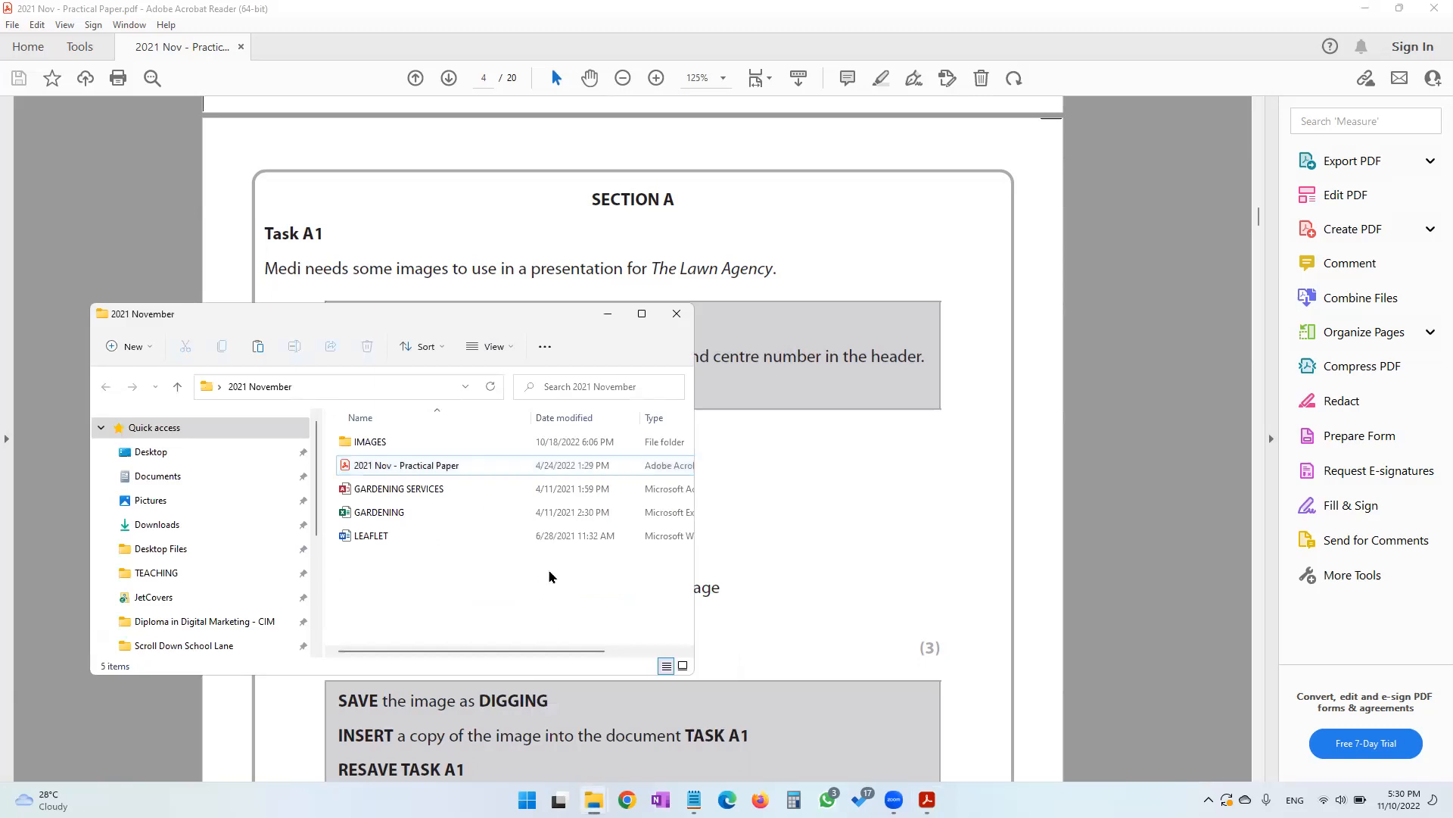
right_click(550, 578)
mouse_move(610, 470)
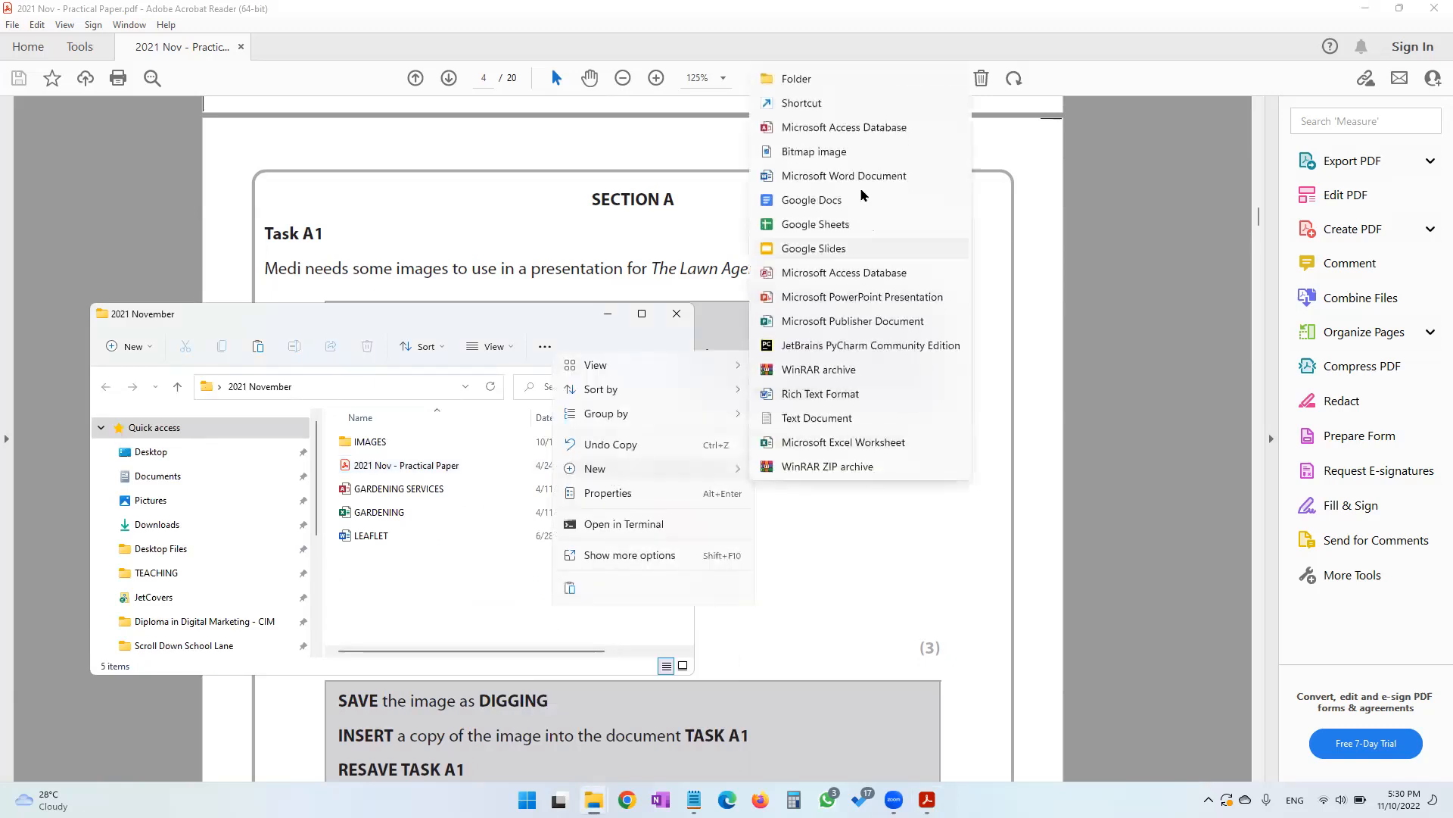
click(854, 176)
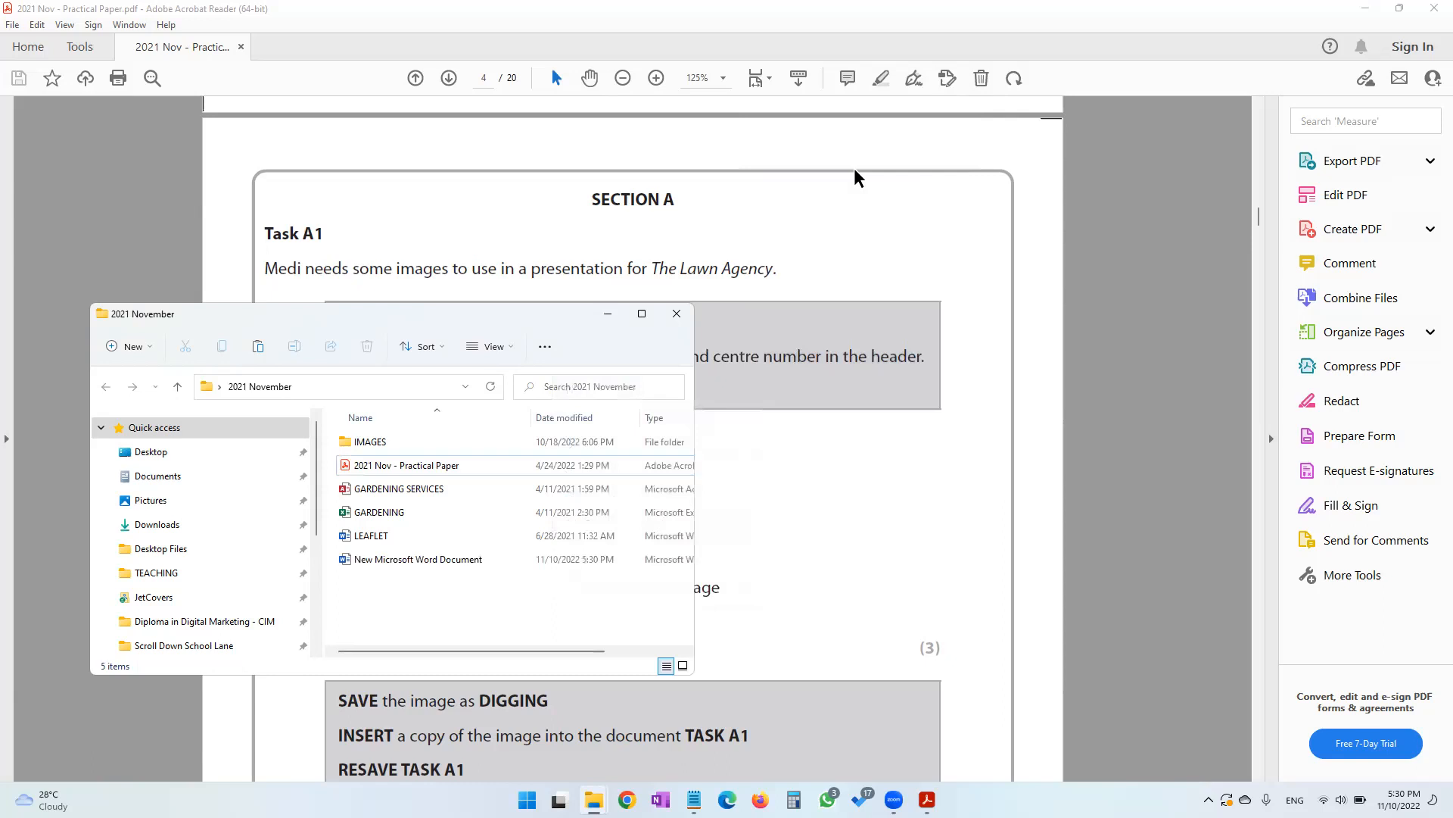
text(TASK A1)
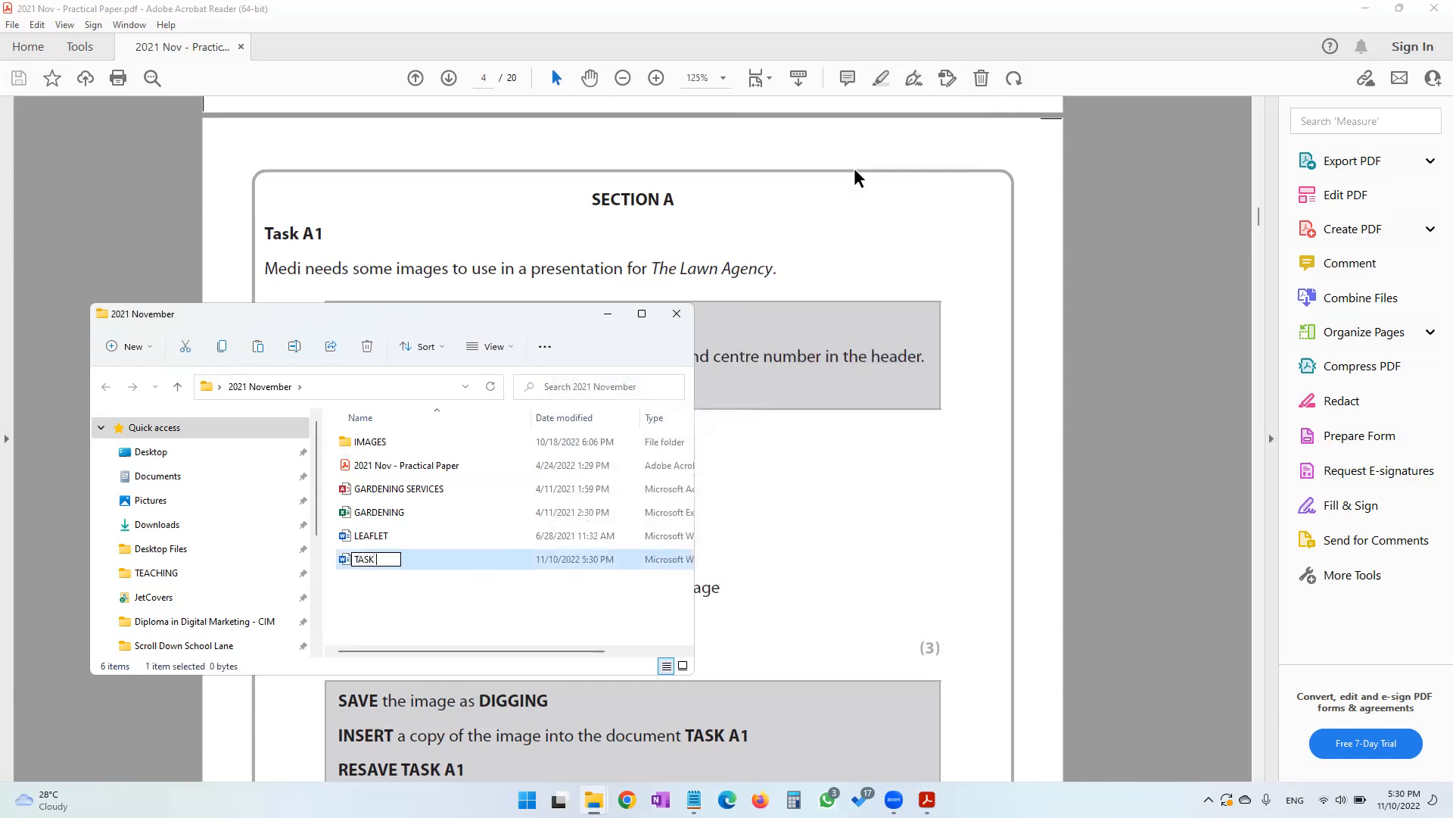
key(Return)
key(Return)
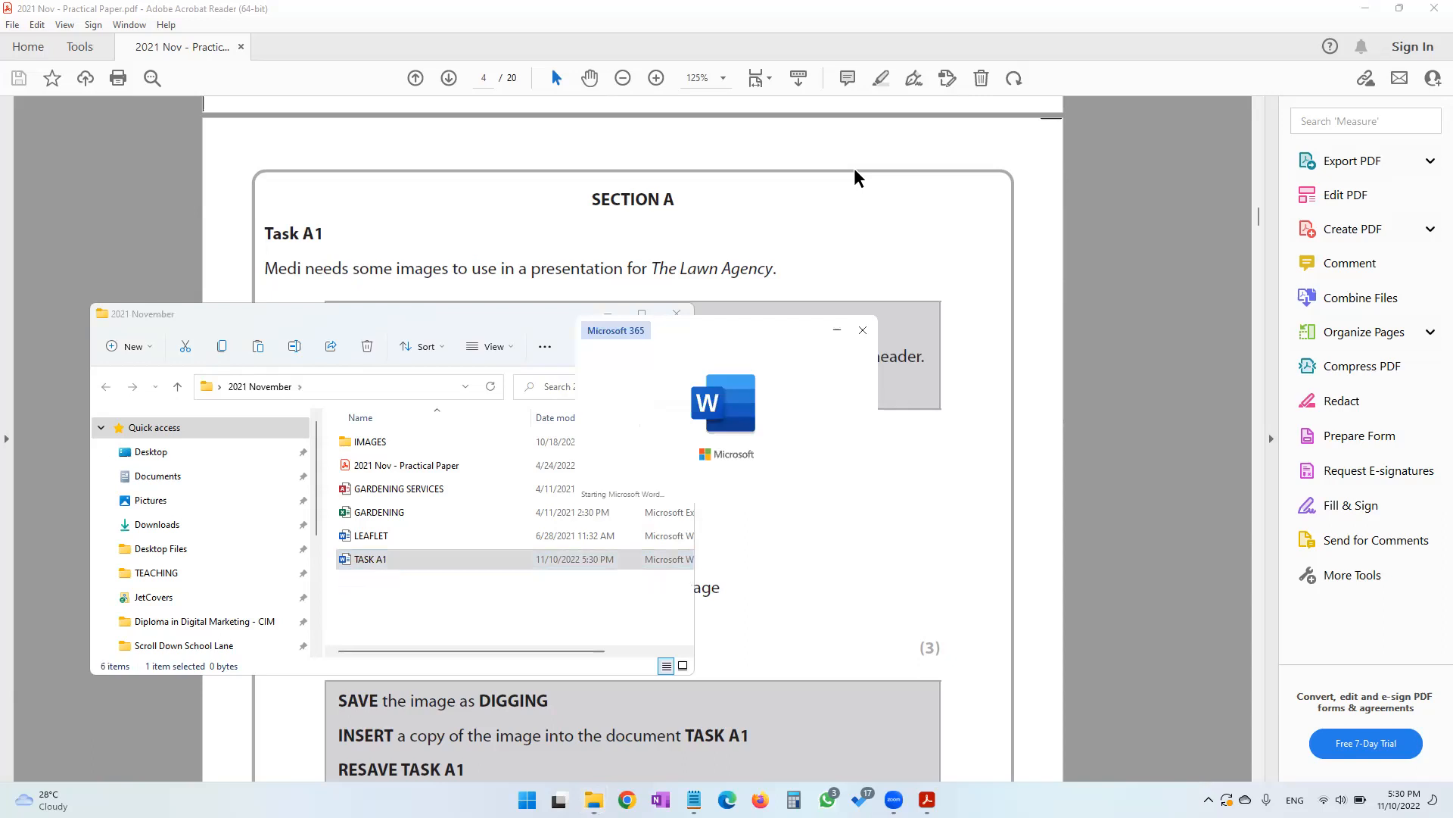
Enter Task A1, the candidate's name, candidate number and centre number in the page header, checking the paper's wording, and close the header
scroll(741, 469, down, 5)
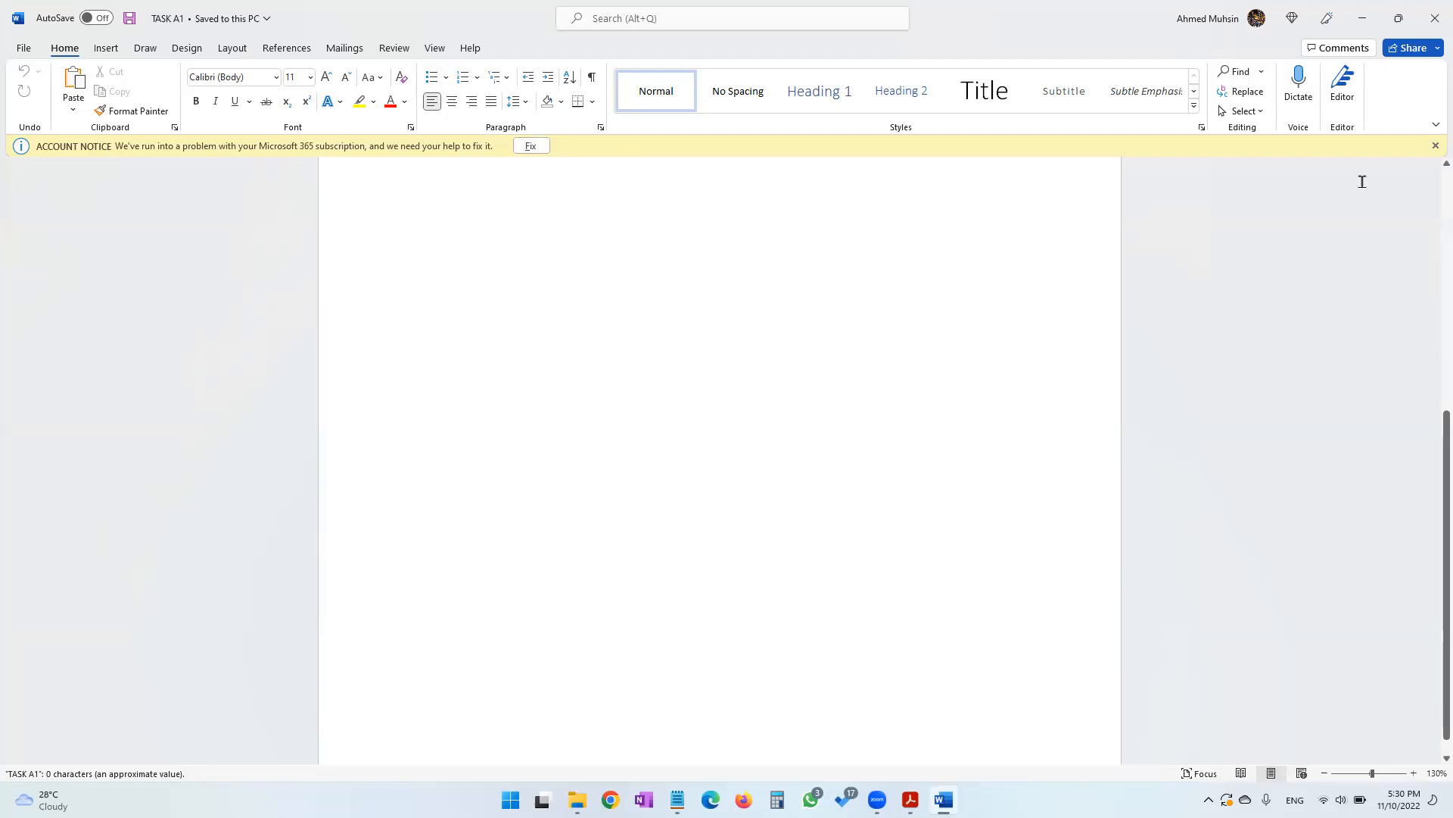
click(1435, 145)
scroll(868, 191, up, 5)
scroll(868, 191, up, 1)
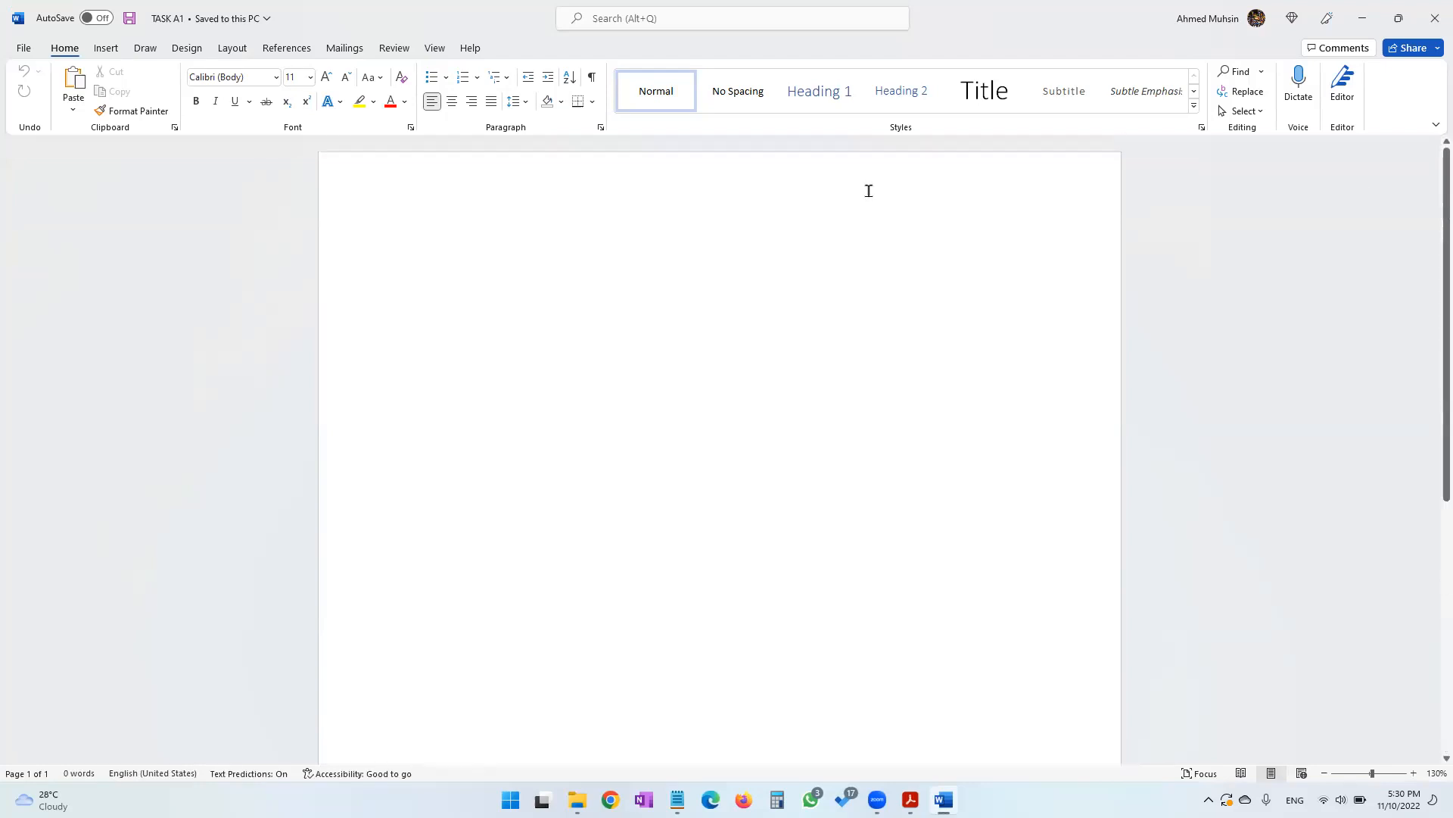
double_click(868, 191)
text(Ta)
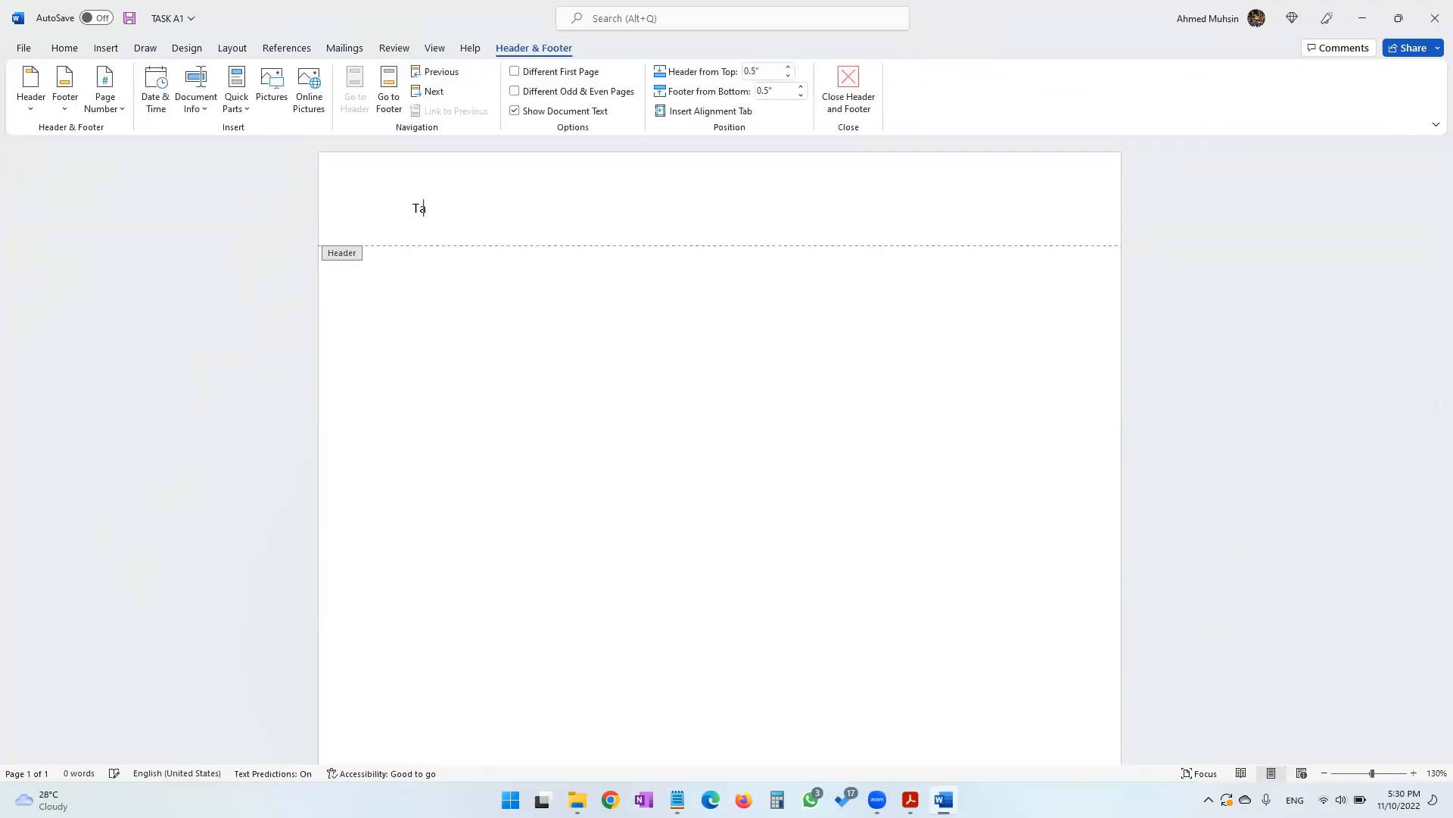
text(sk A1 Ahmed 1234 1234)
click(910, 799)
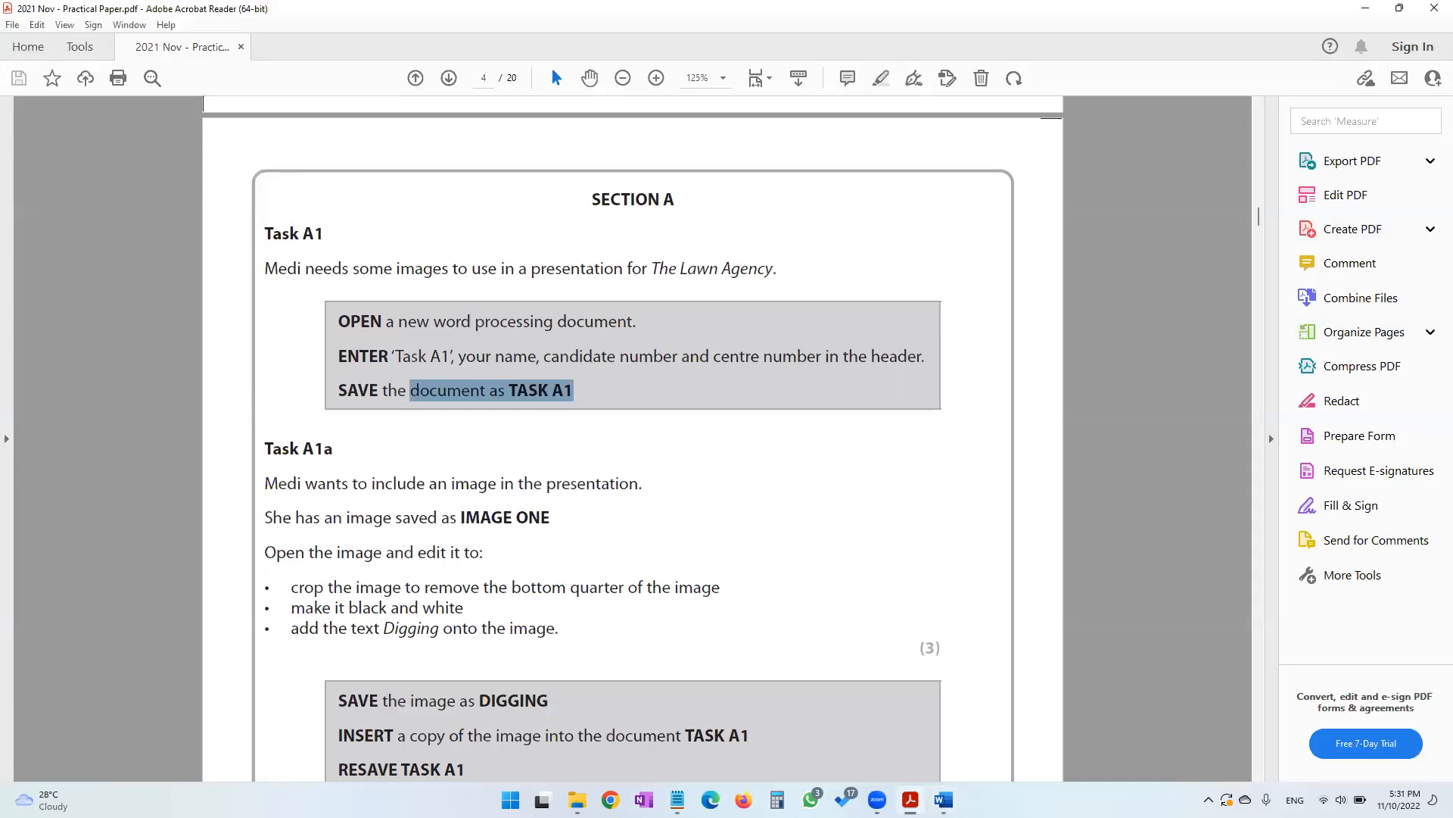
key(alt+Tab)
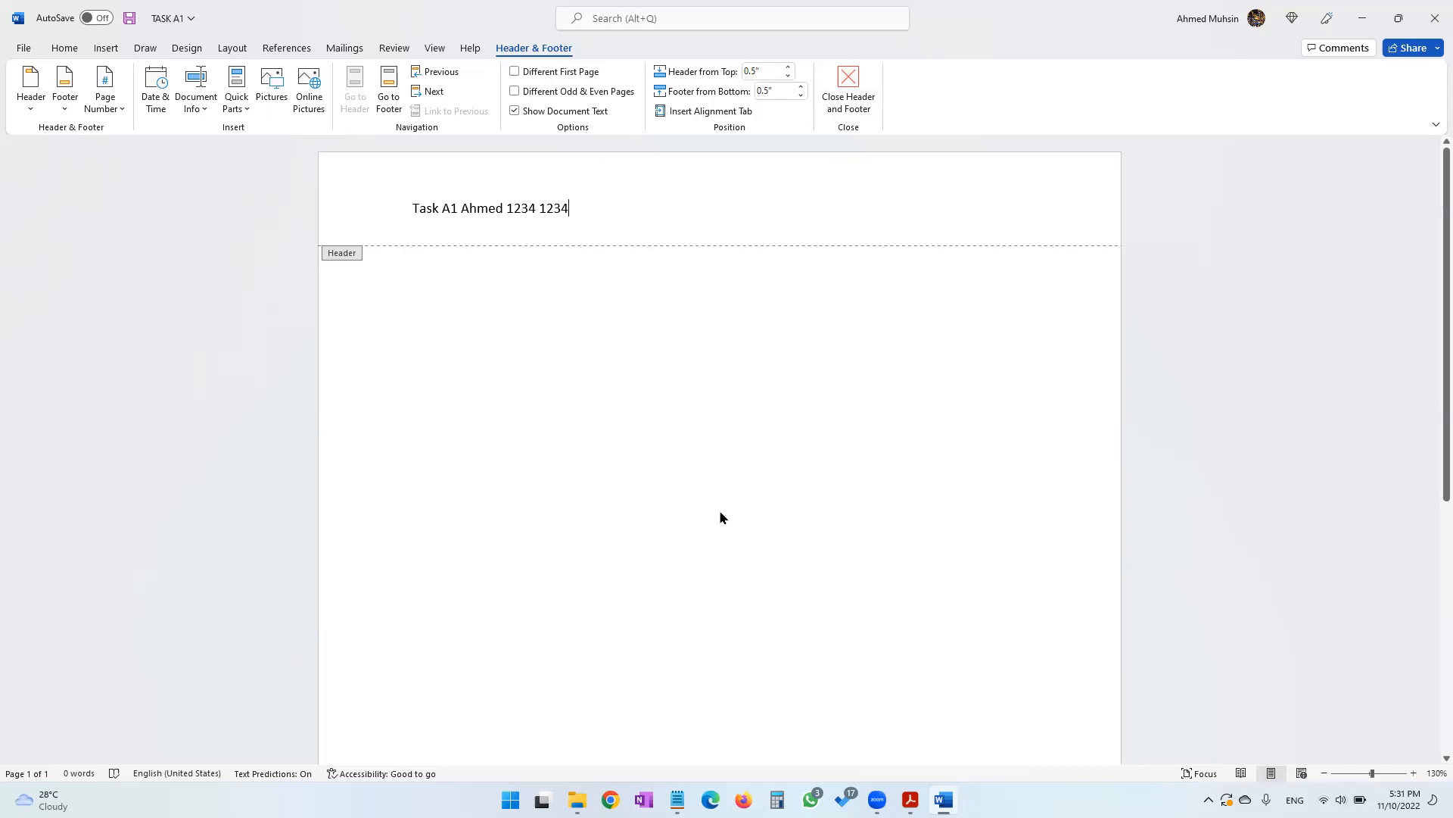
click(849, 91)
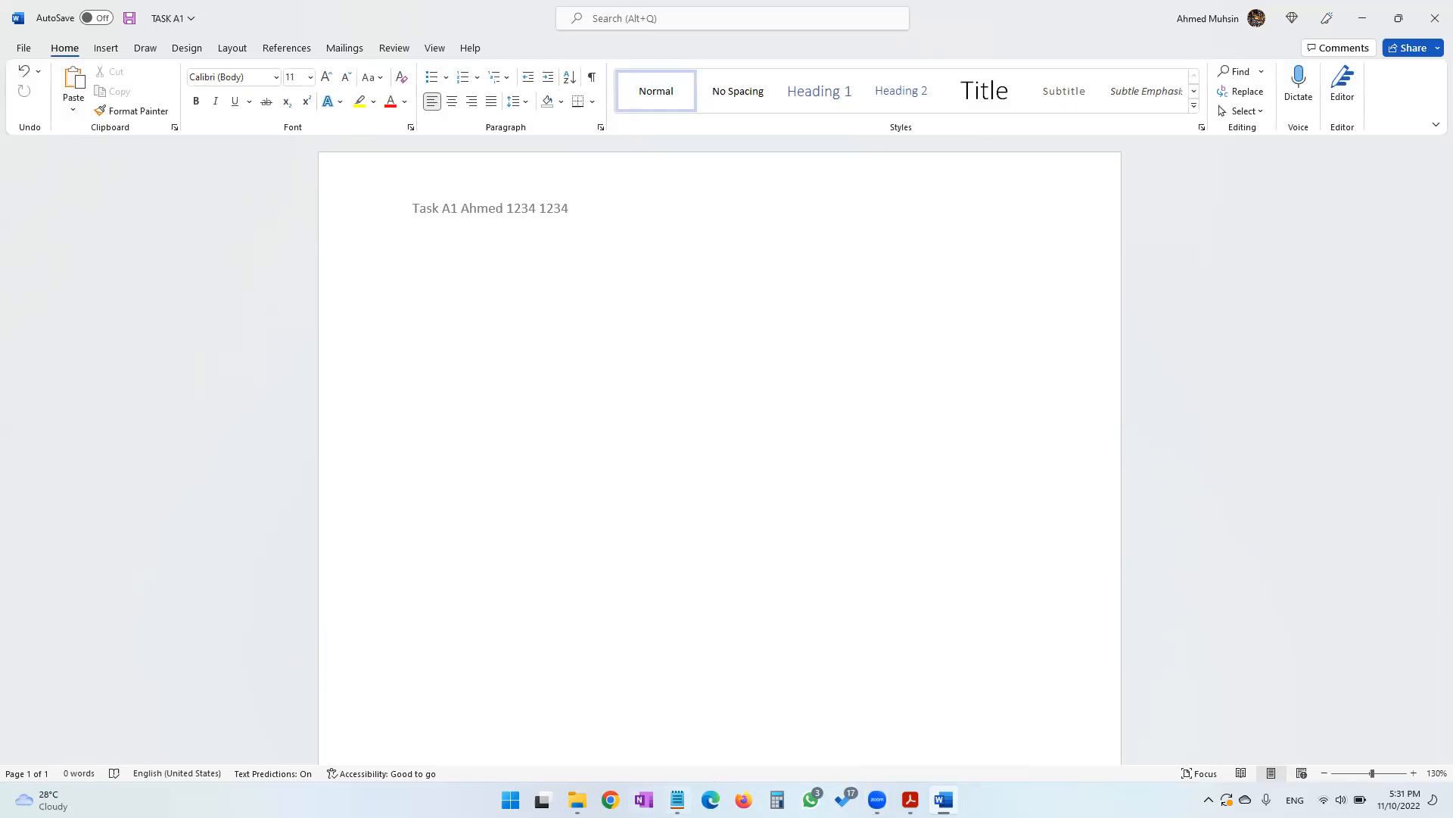
Return to the practical paper and read the opening lines of Task A1a to identify the source image
click(911, 800)
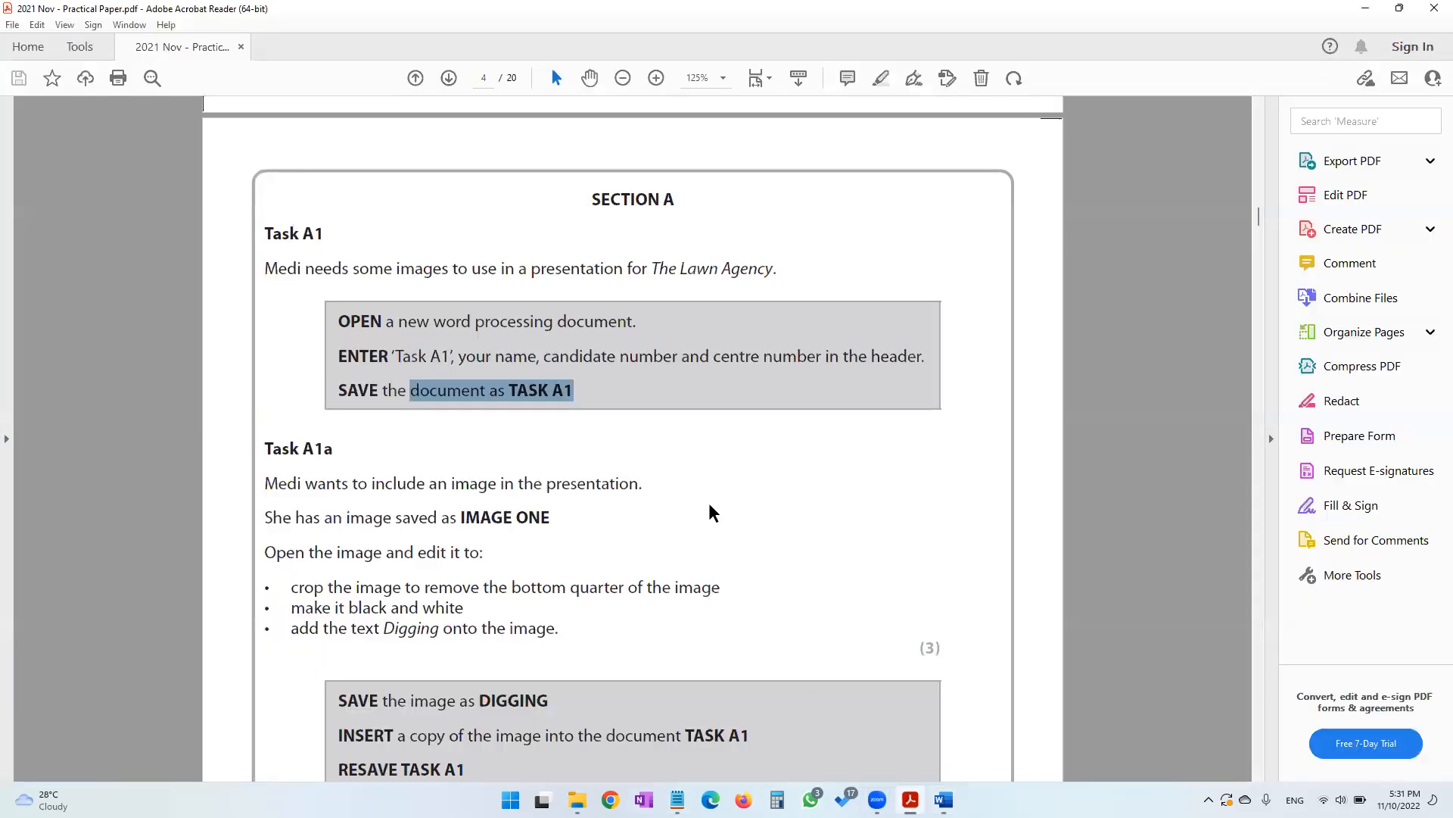
scroll(711, 510, down, 3)
mouse_move(367, 227)
mouse_down()
mouse_move(546, 262)
mouse_move(642, 232)
mouse_up()
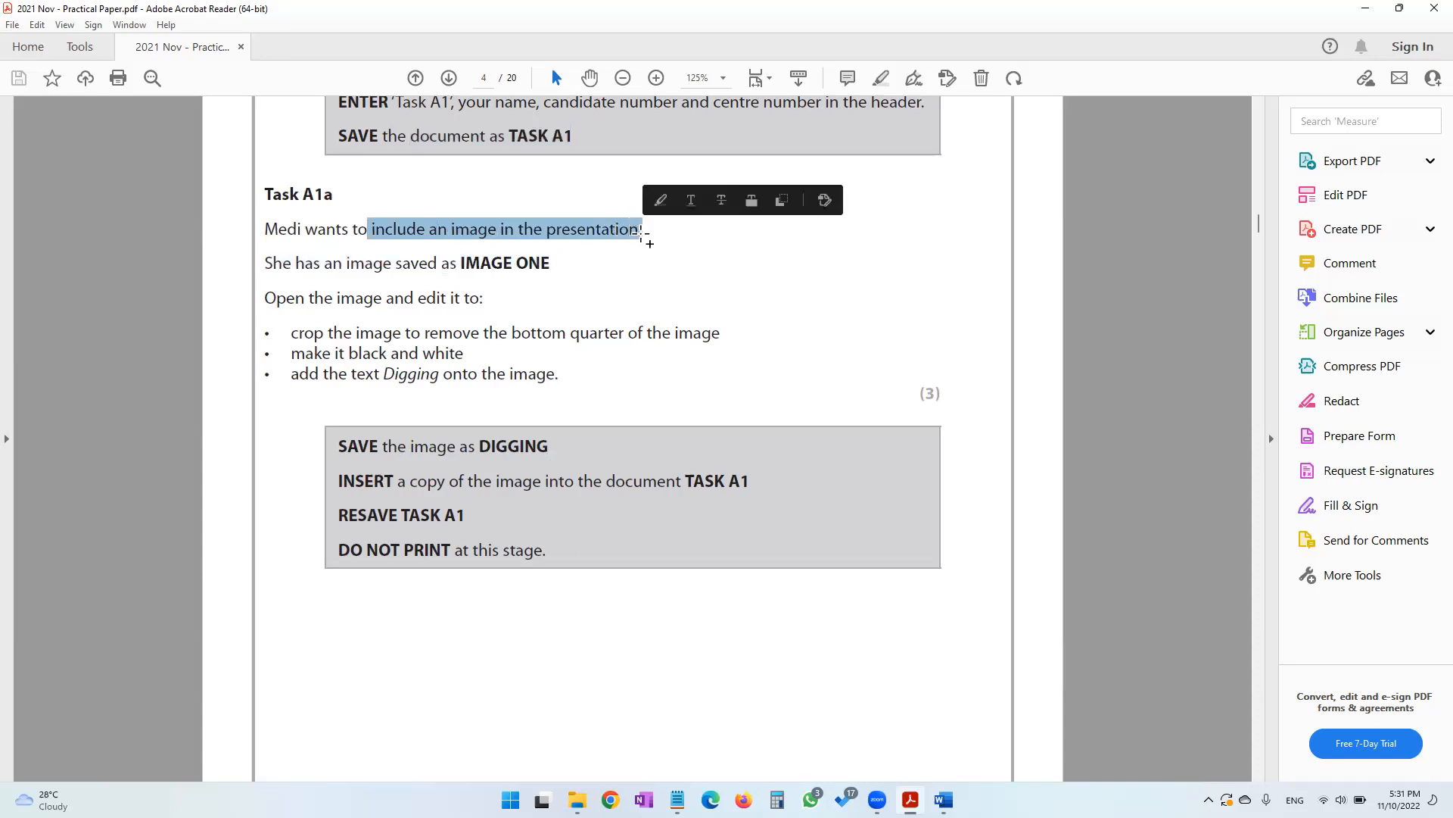
drag(326, 263, 554, 264)
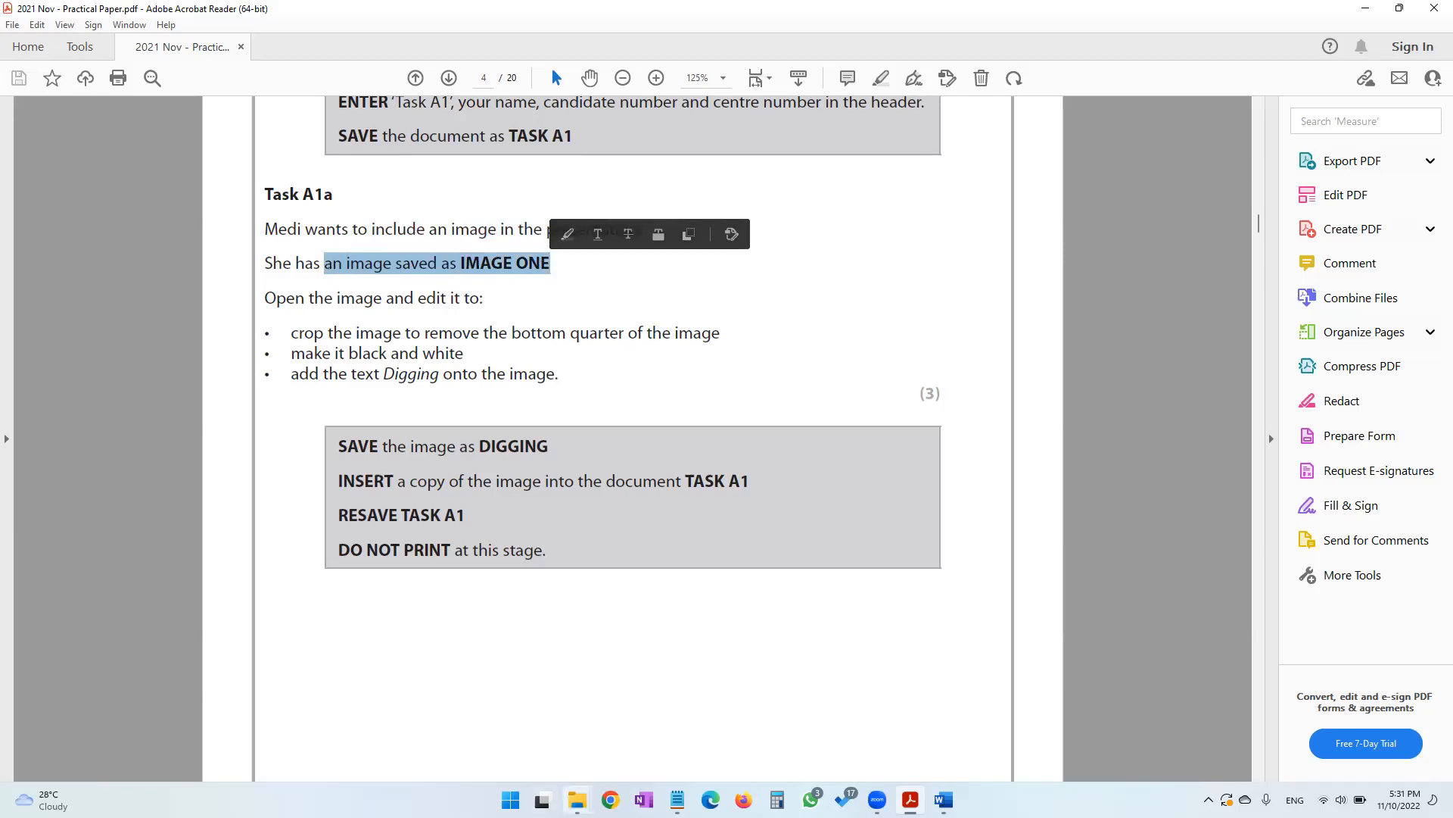
Switch to the 2021 November folder in File Explorer and locate IMAGE ONE in its IMAGES subfolder
mouse_move(577, 799)
click(530, 729)
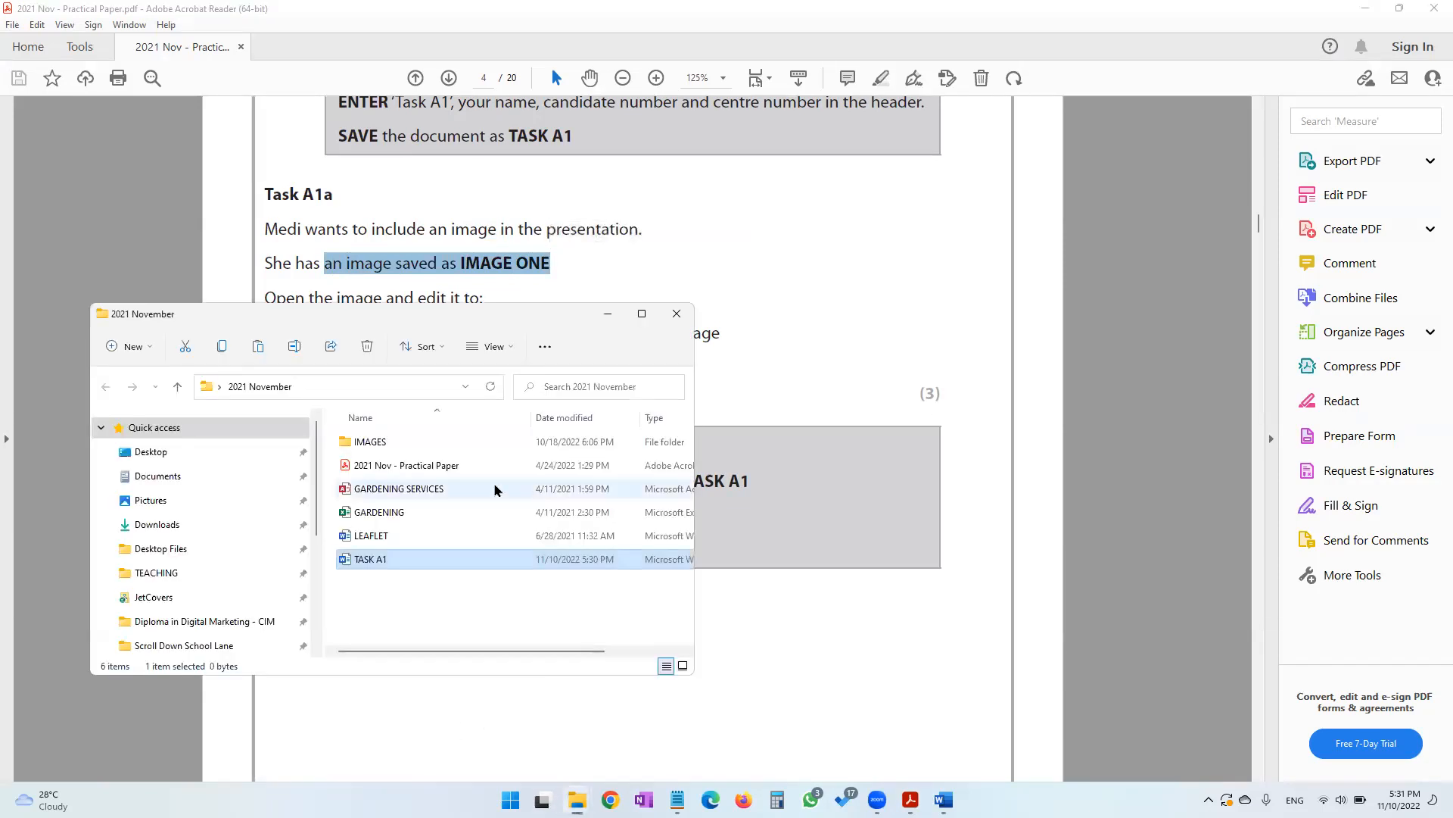
double_click(380, 442)
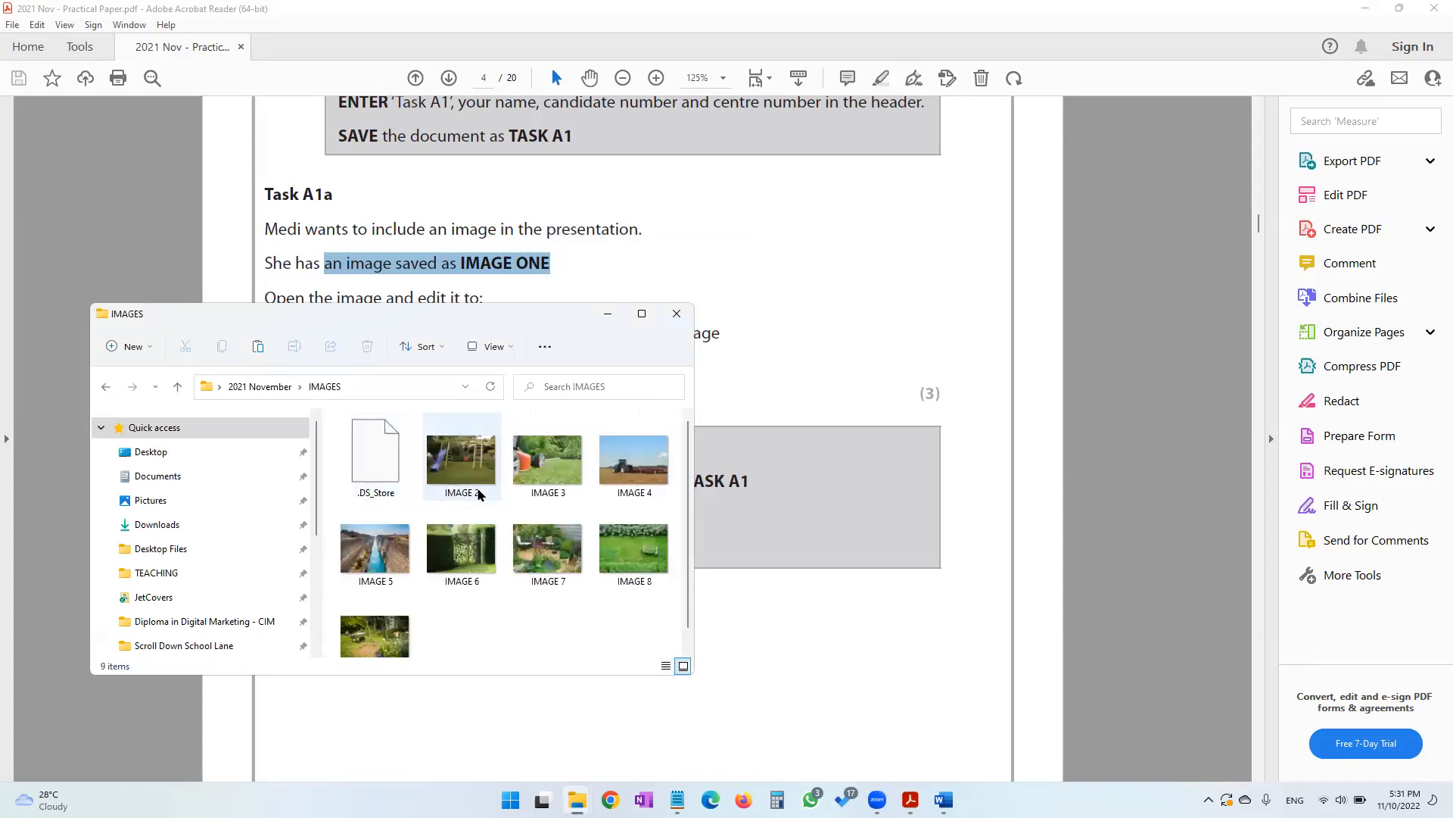
scroll(460, 592, down, 1)
double_click(376, 615)
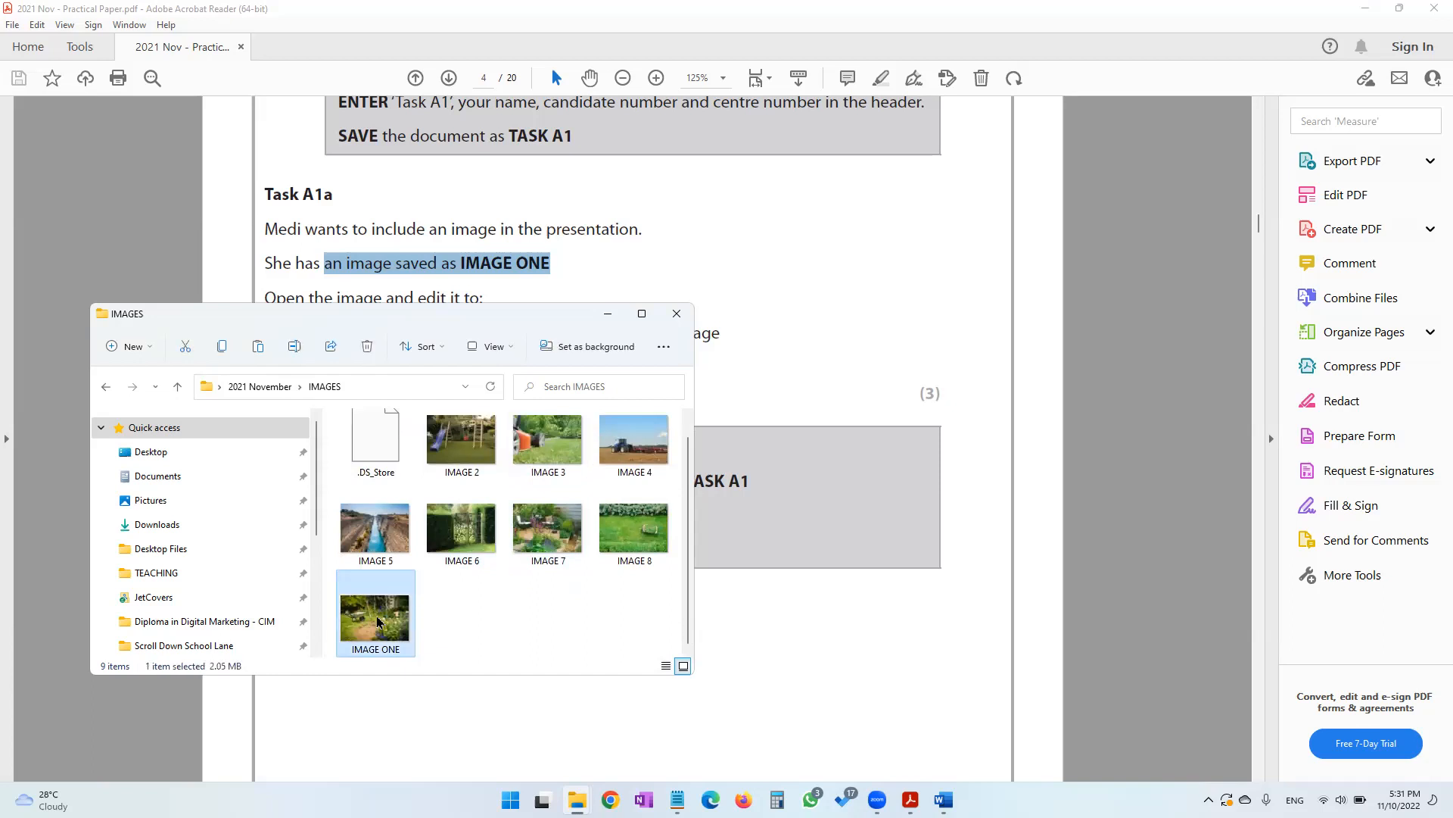
Return to the practical paper and read the Task A1a image edits, focusing on the crop and black-and-white requirements
click(796, 442)
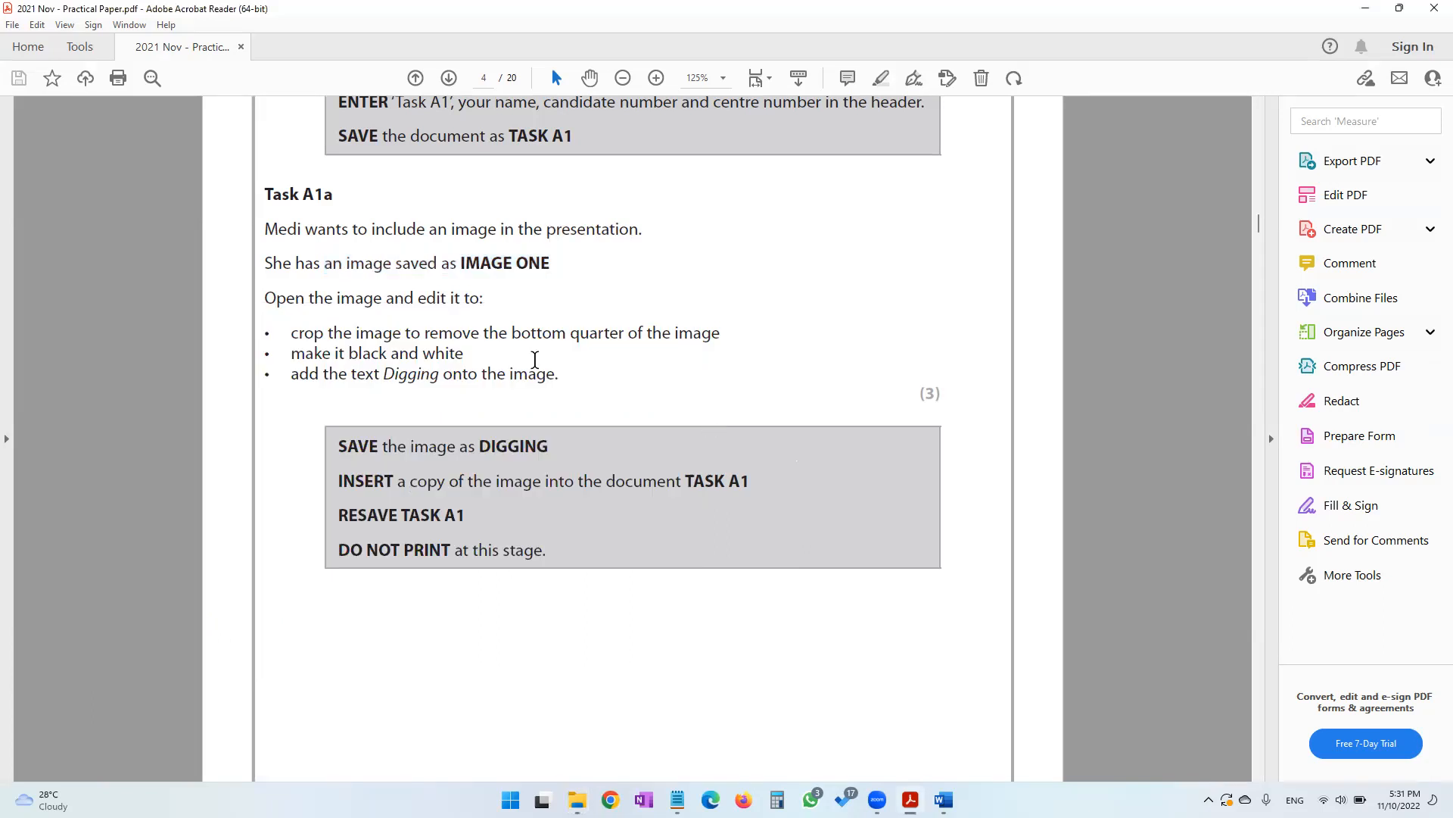
drag(303, 298, 467, 307)
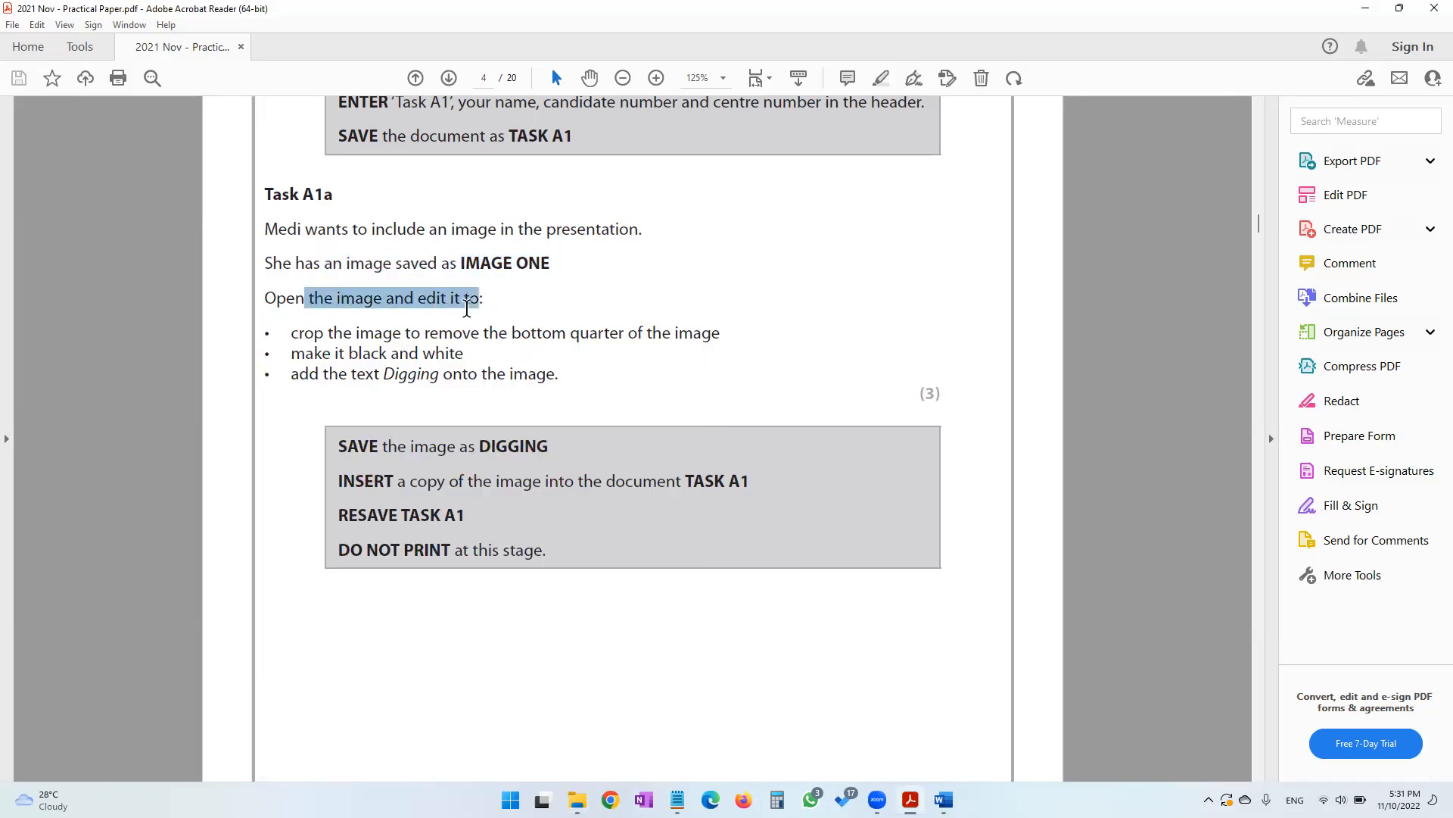
drag(356, 333, 670, 335)
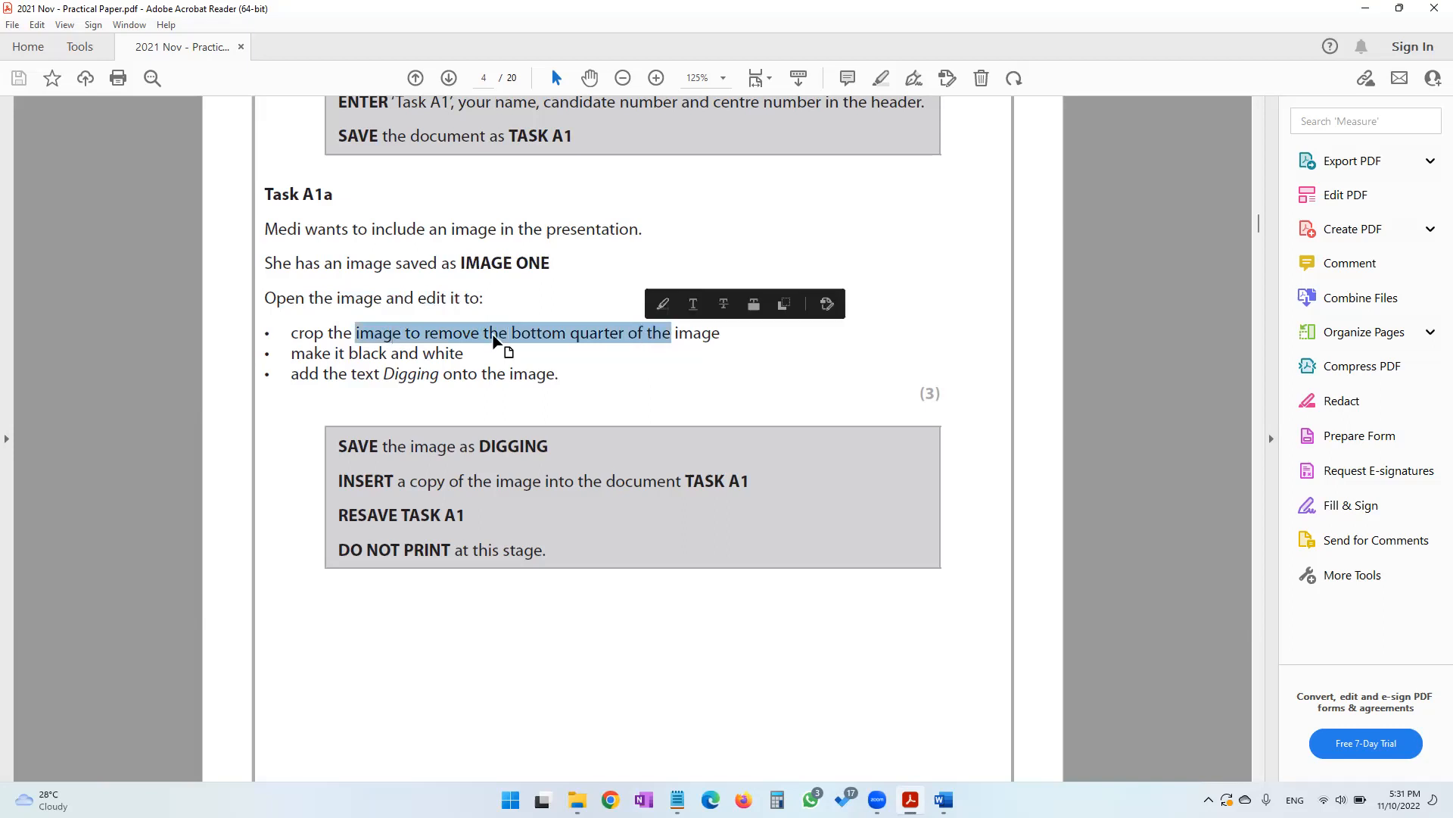
drag(348, 353, 450, 356)
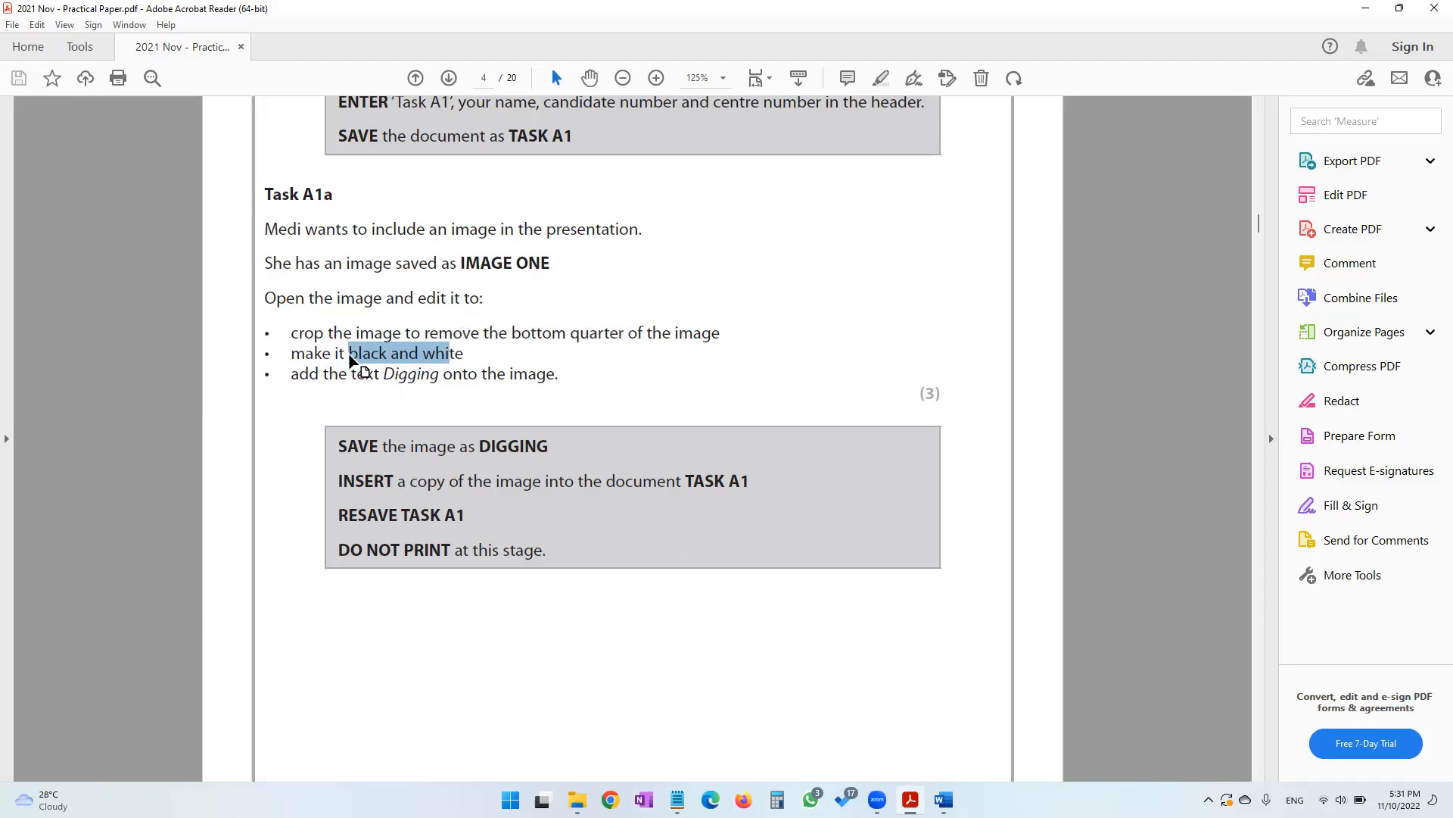
click(416, 364)
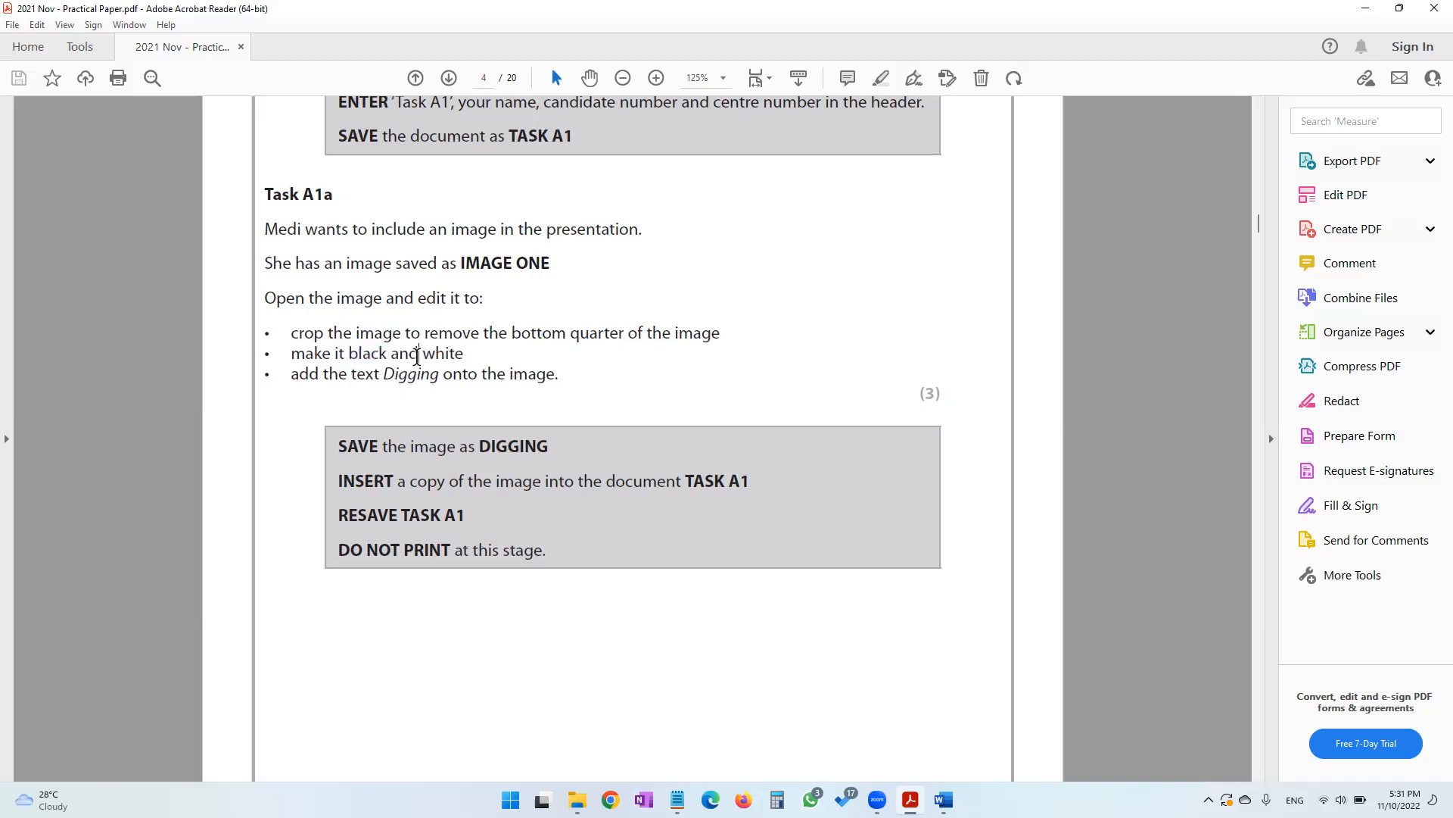
drag(291, 355, 465, 355)
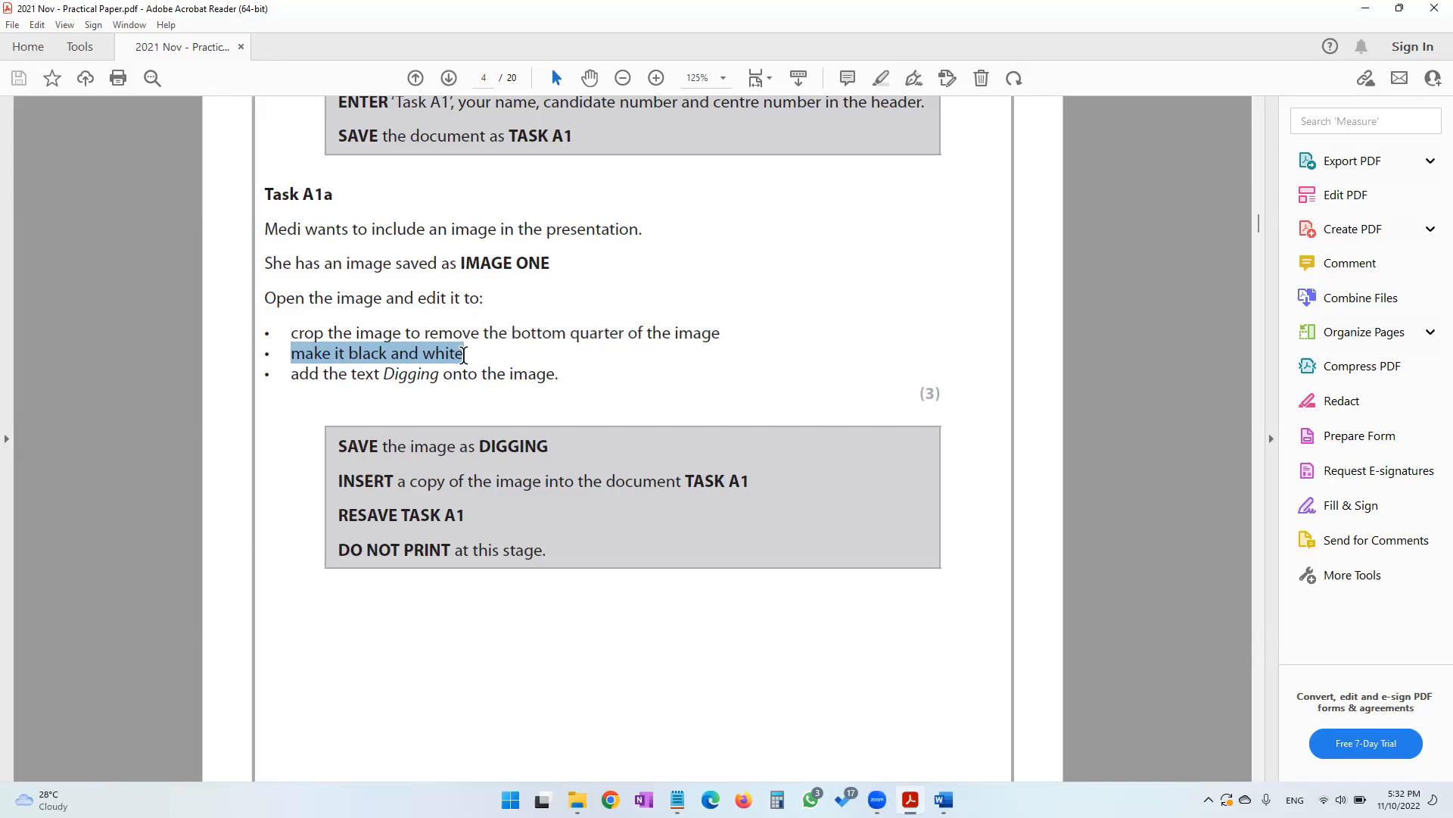
double_click(463, 354)
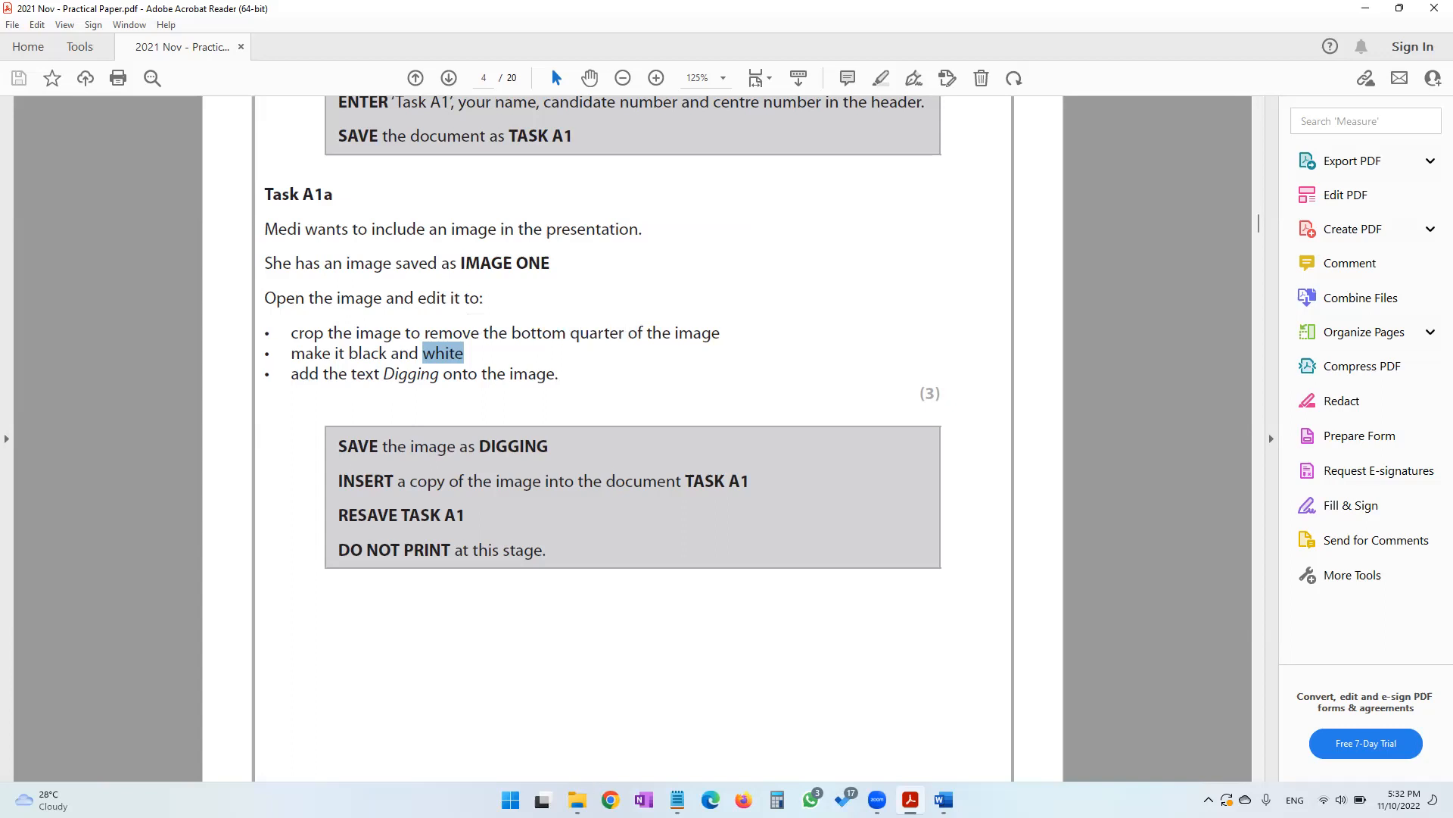
mouse_move(577, 800)
click(515, 728)
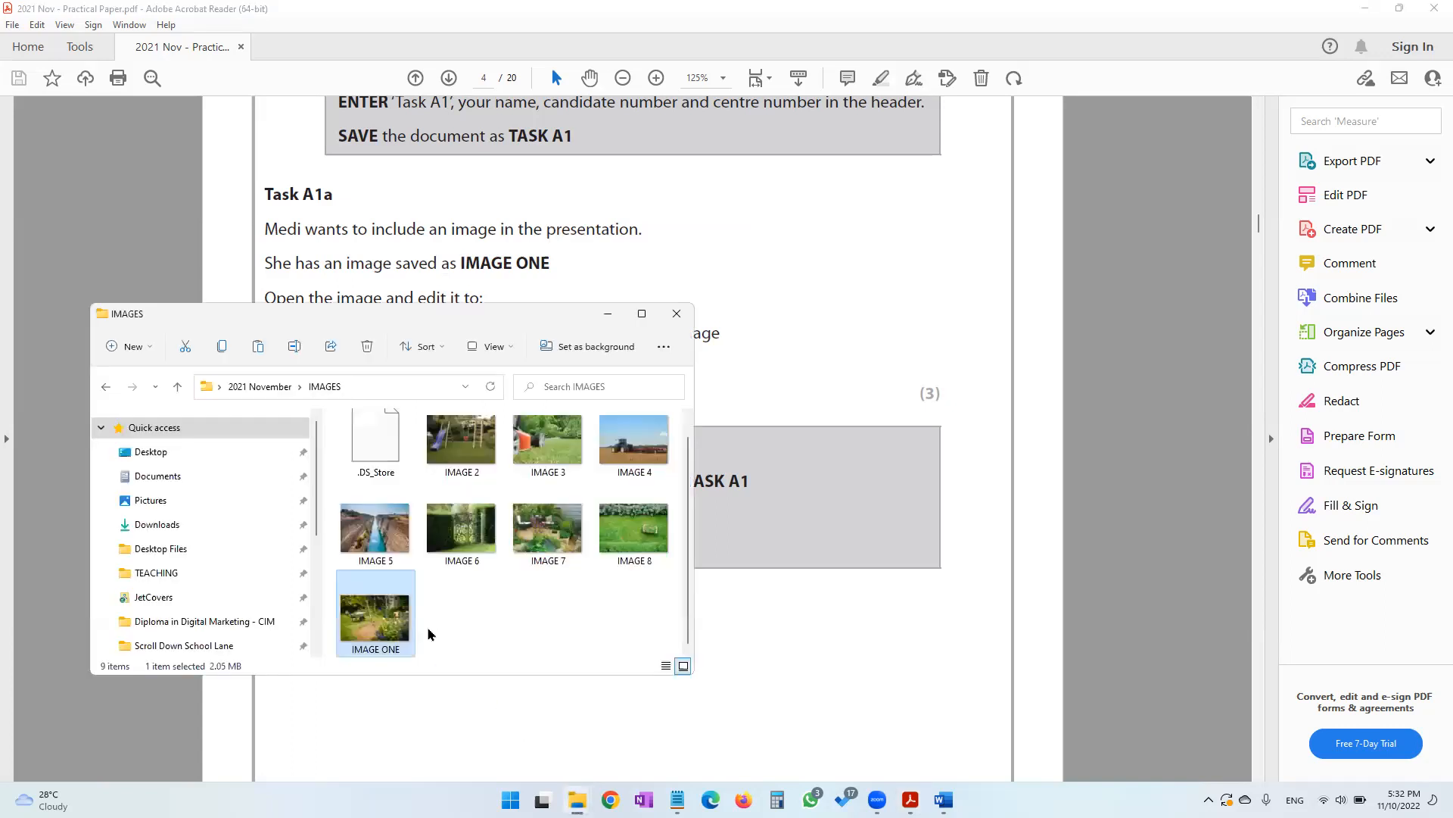
right_click(404, 628)
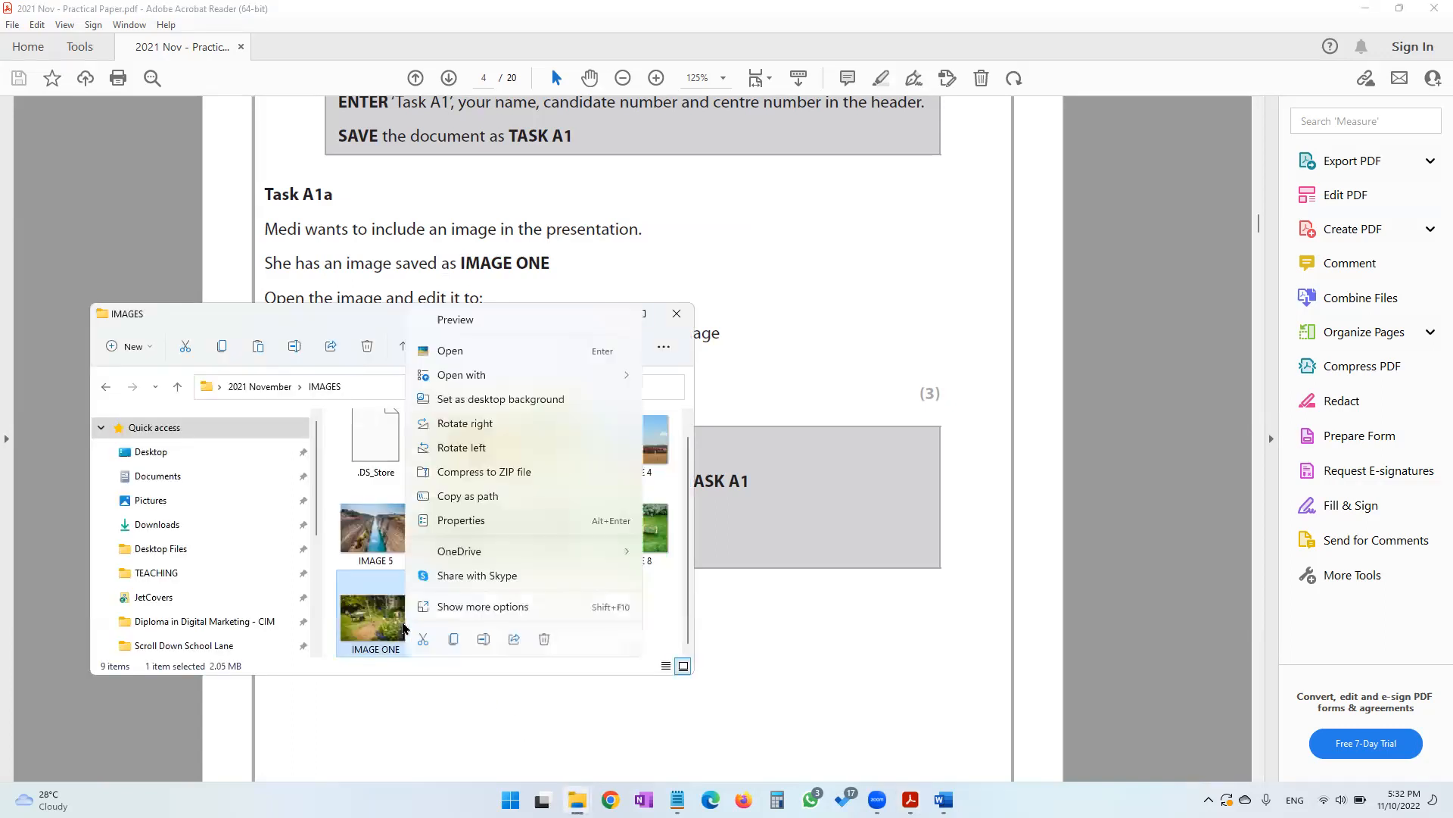
mouse_move(490, 383)
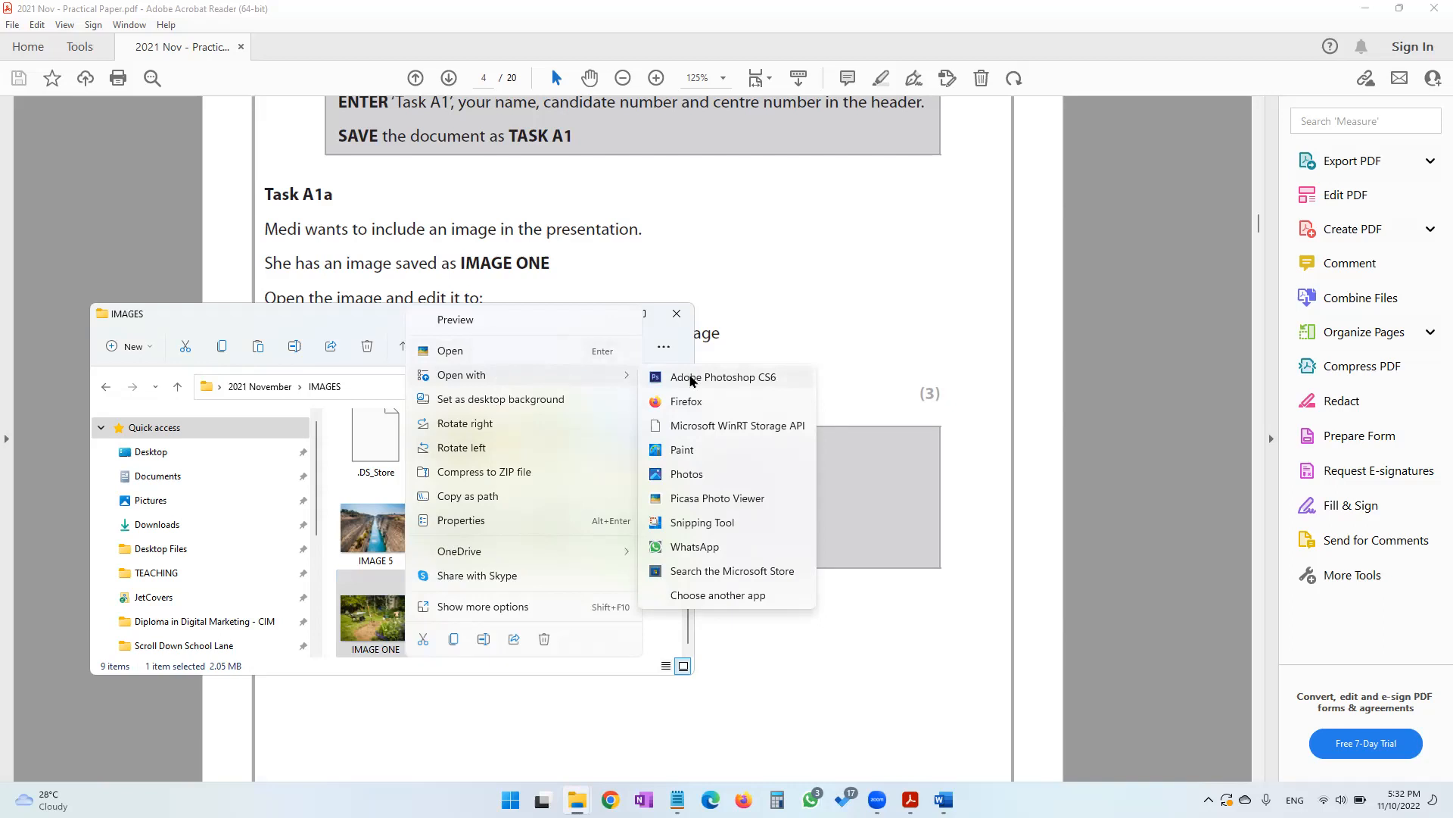
click(354, 320)
Launch Adobe Photoshop CS6 and open IMAGE ONE in it from the IMAGES folder in File Explorer
key(super)
text(oto)
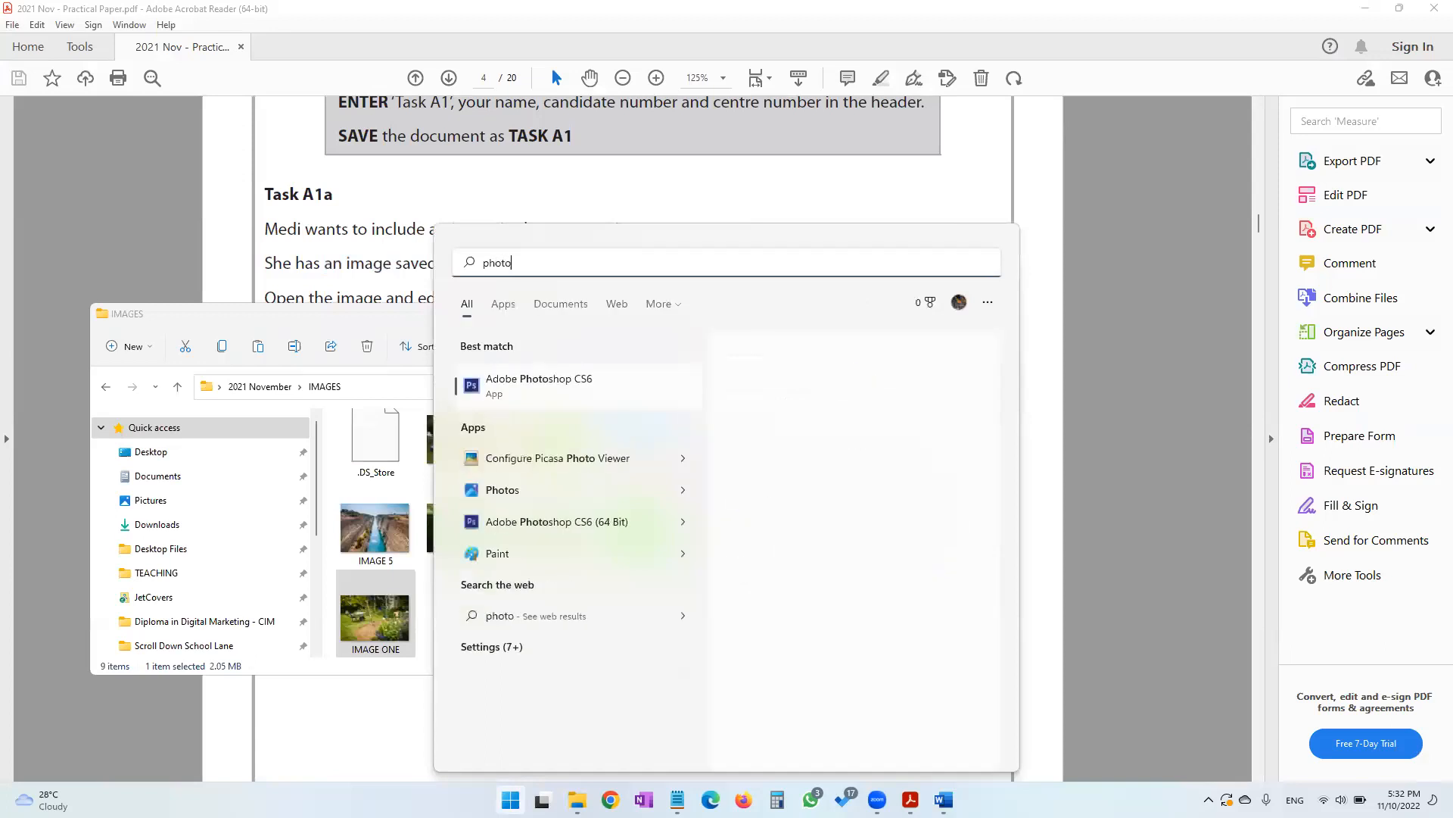
click(594, 384)
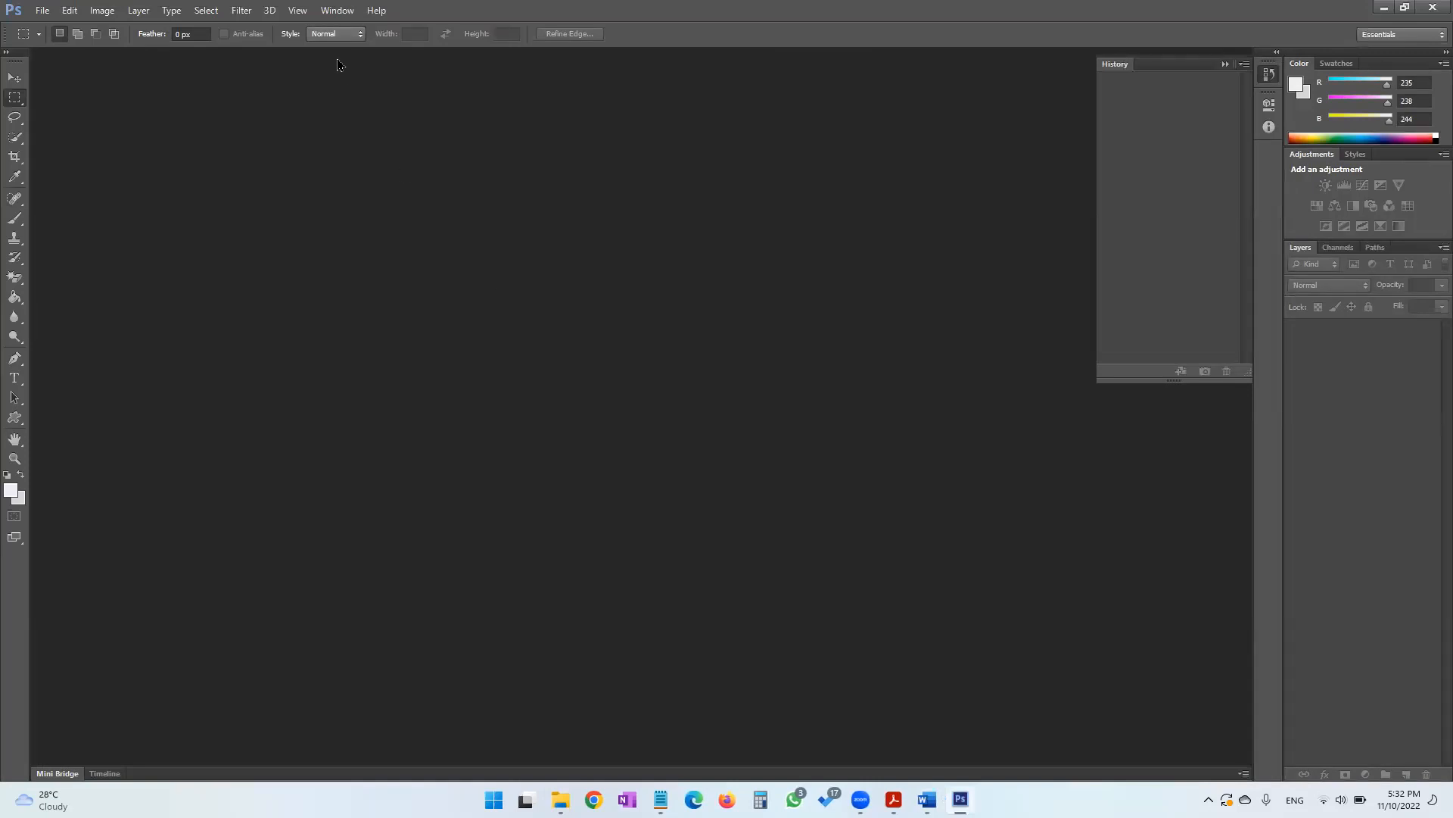
mouse_move(574, 789)
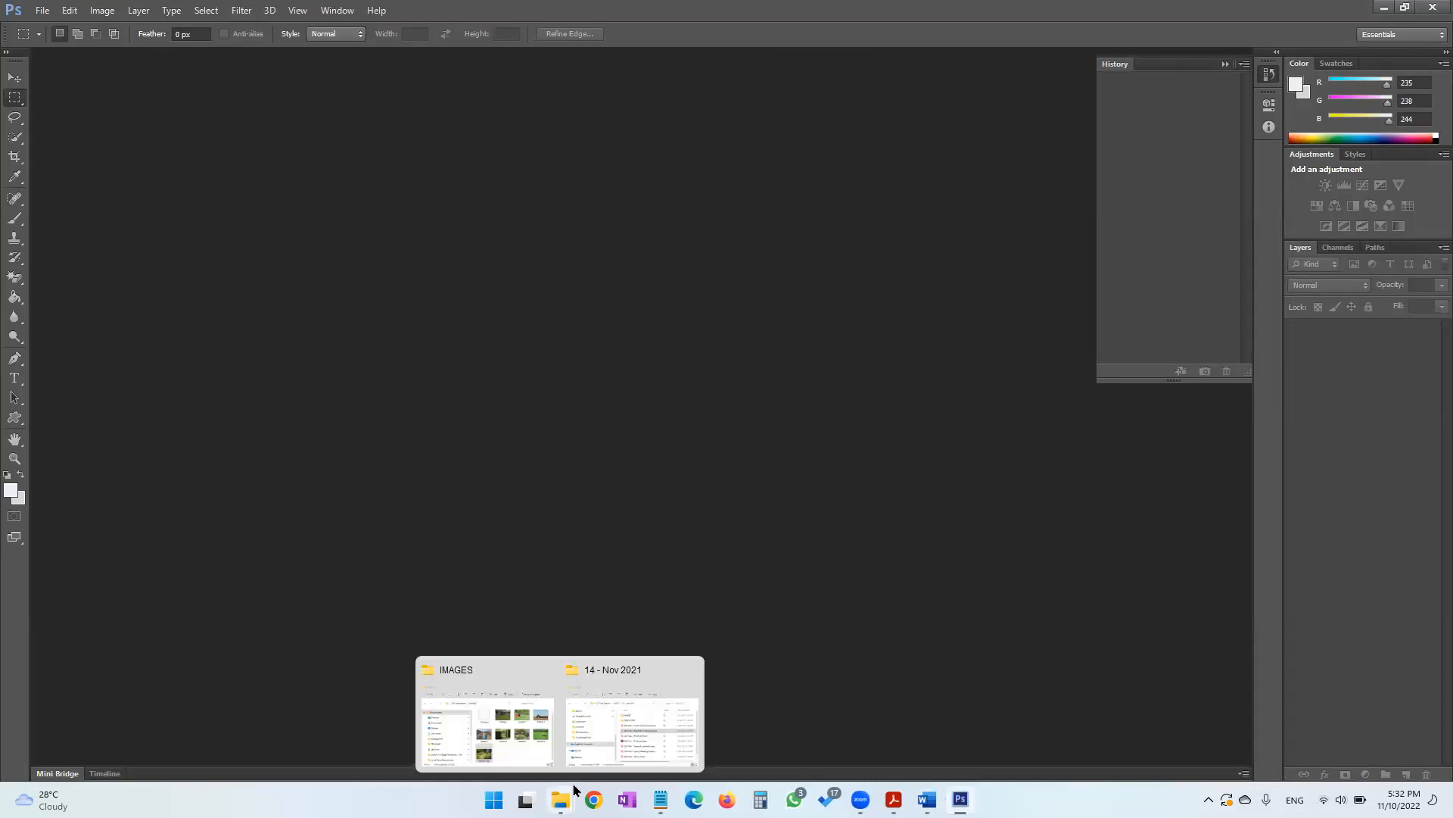
click(504, 719)
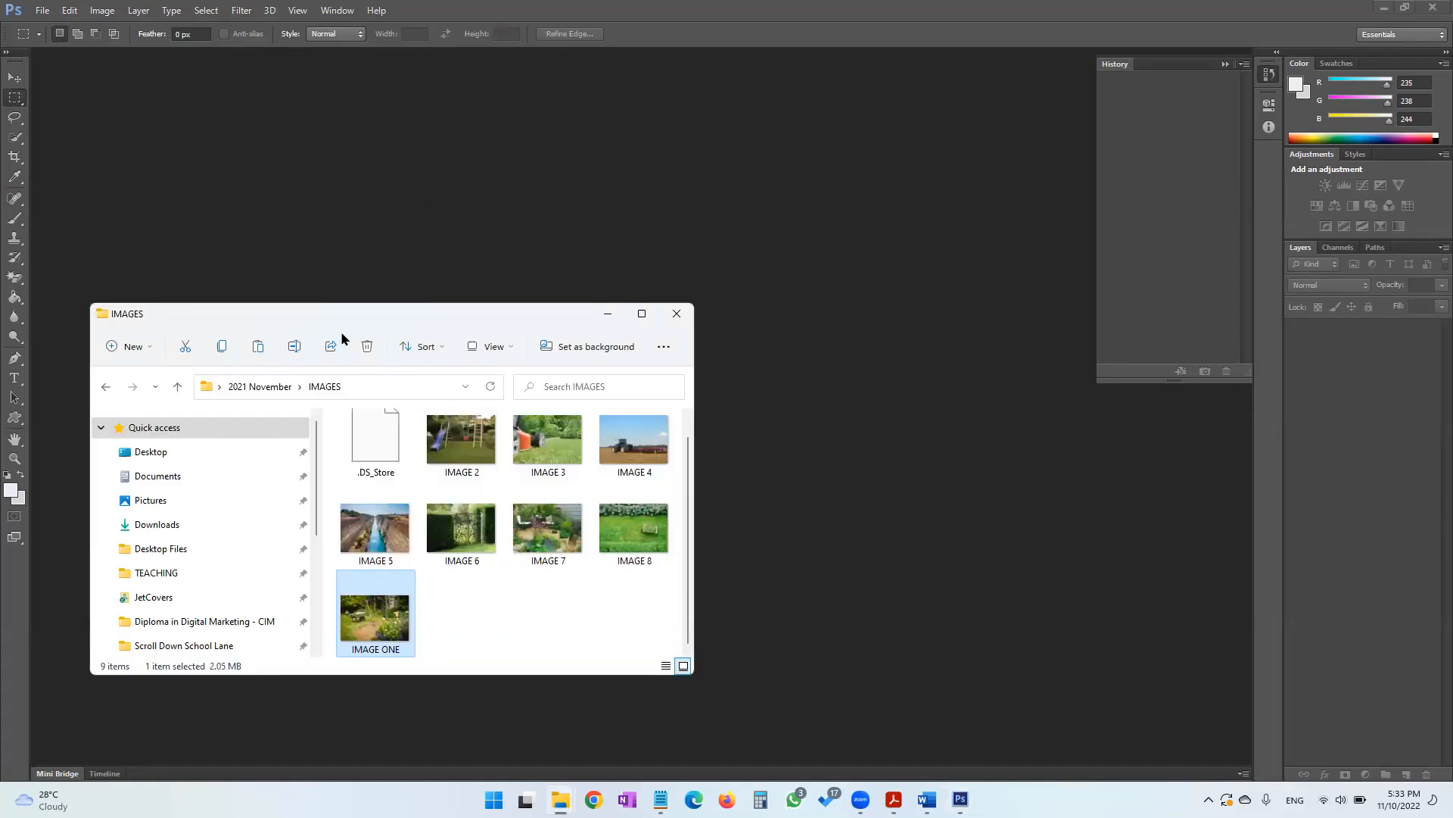
drag(375, 632, 574, 97)
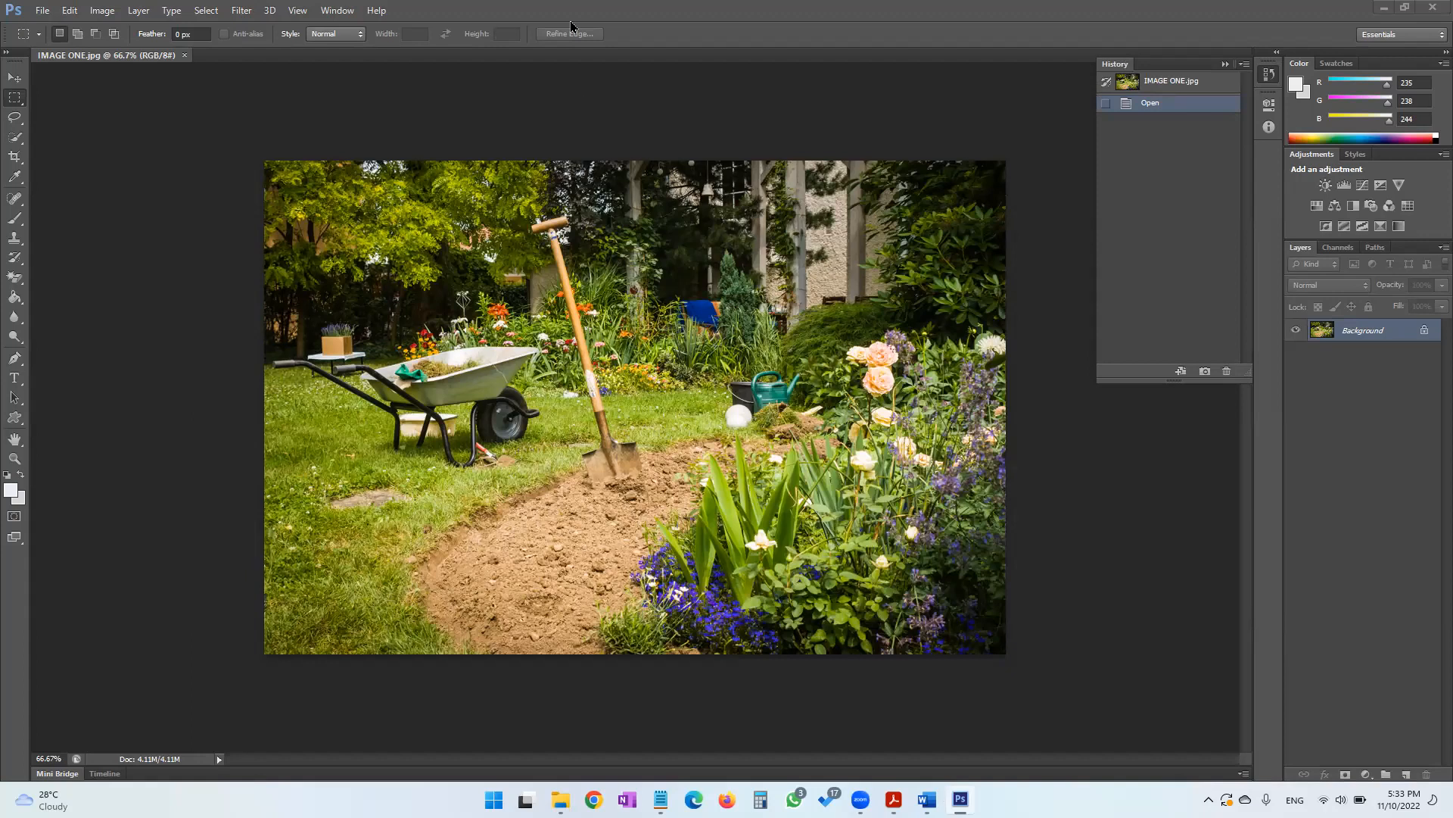
Check the crop requirement in the practical paper and crop off the bottom quarter of IMAGE ONE in Photoshop
key(alt+Tab)
key(alt+Tab)
key(Tab)
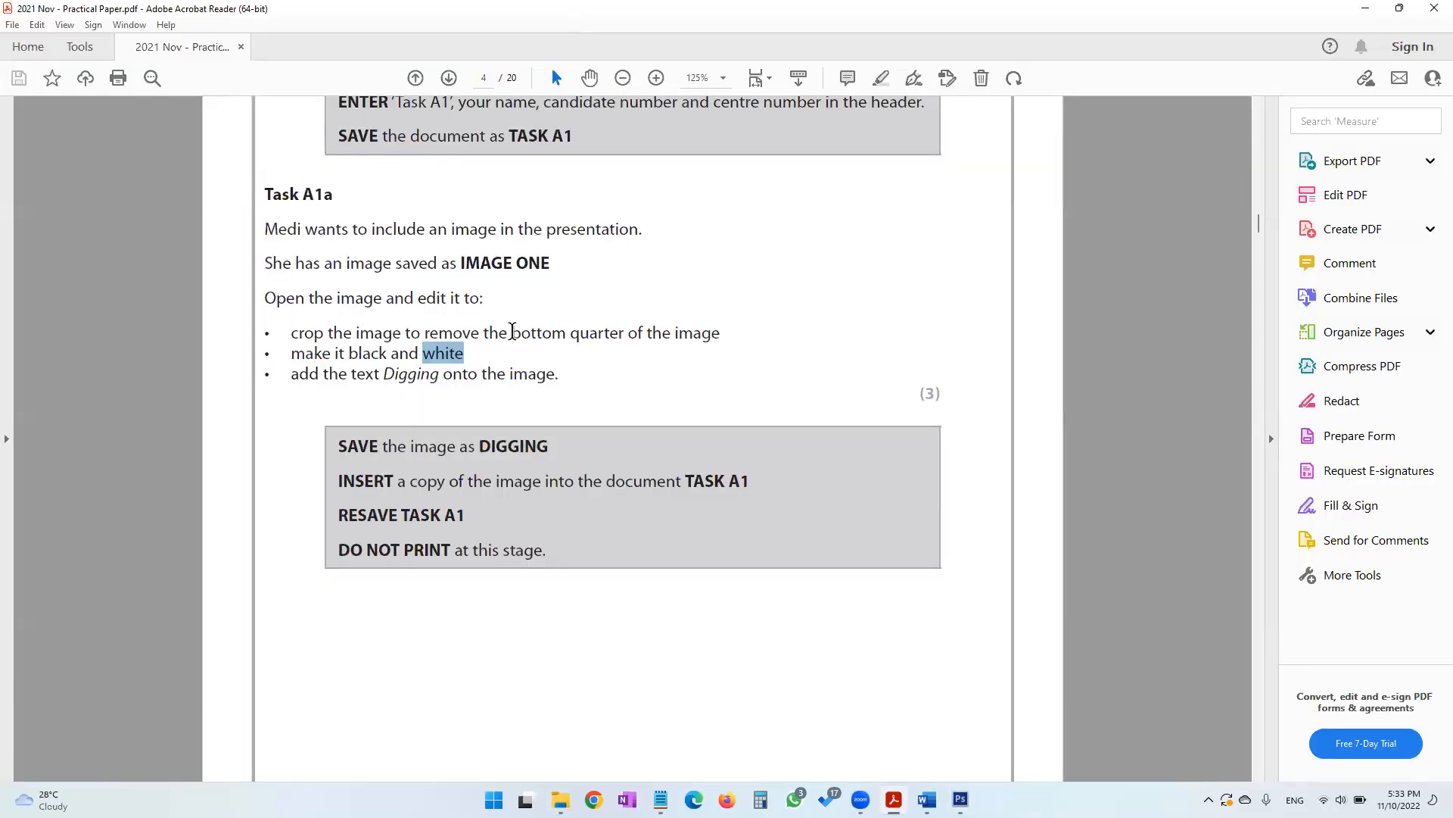
key(alt+Tab)
key(Tab)
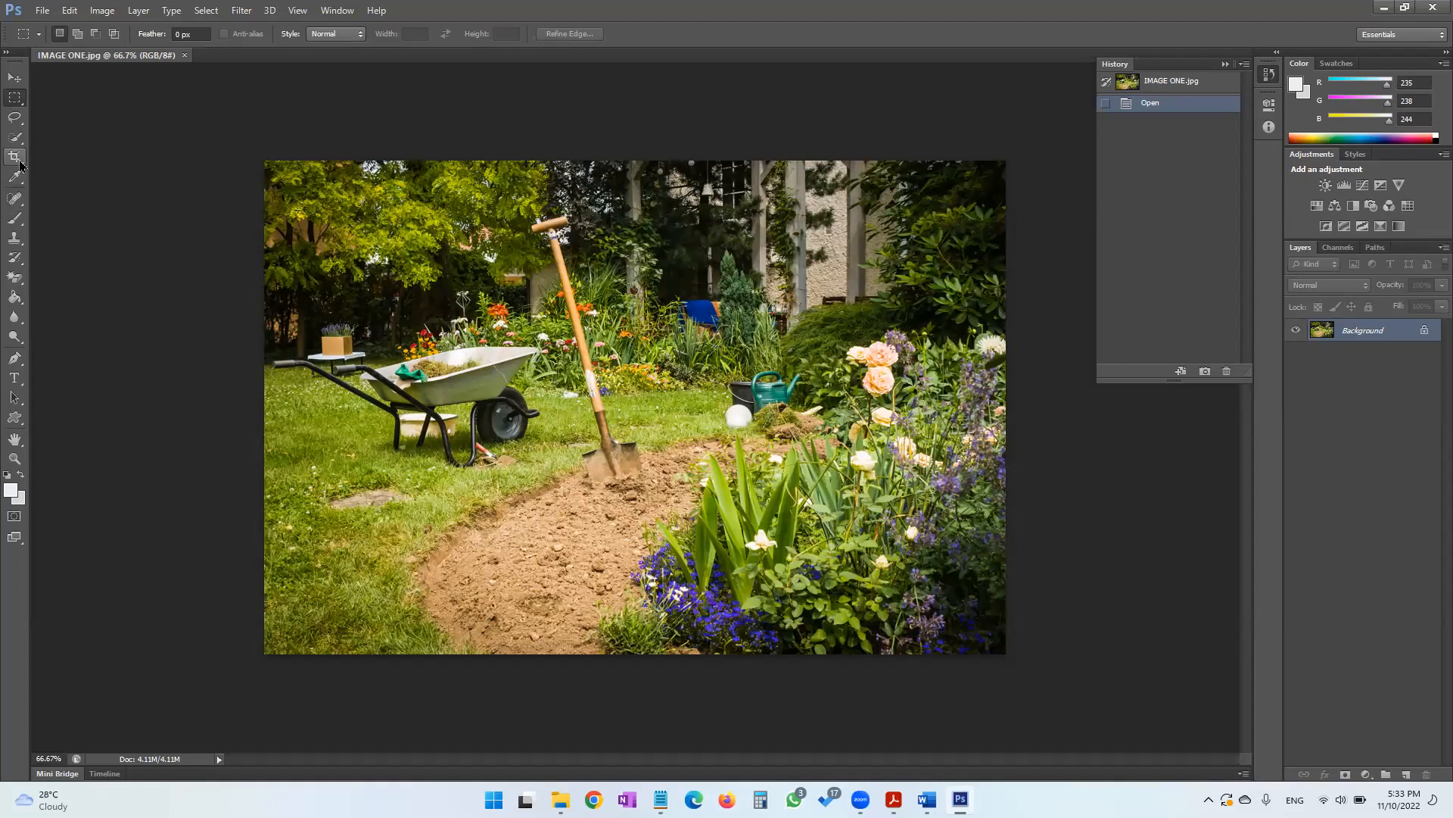
click(19, 162)
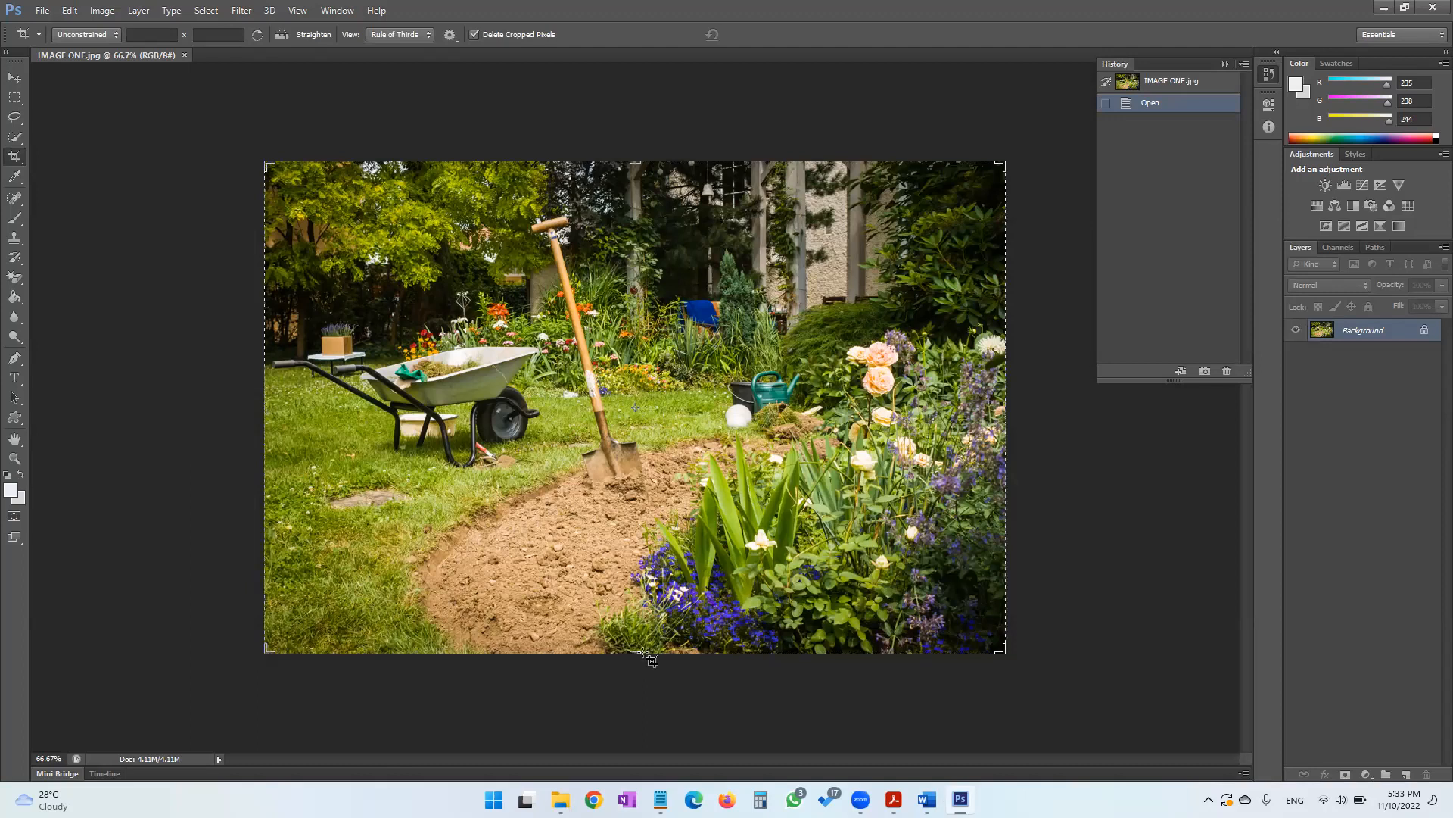
drag(638, 654, 646, 590)
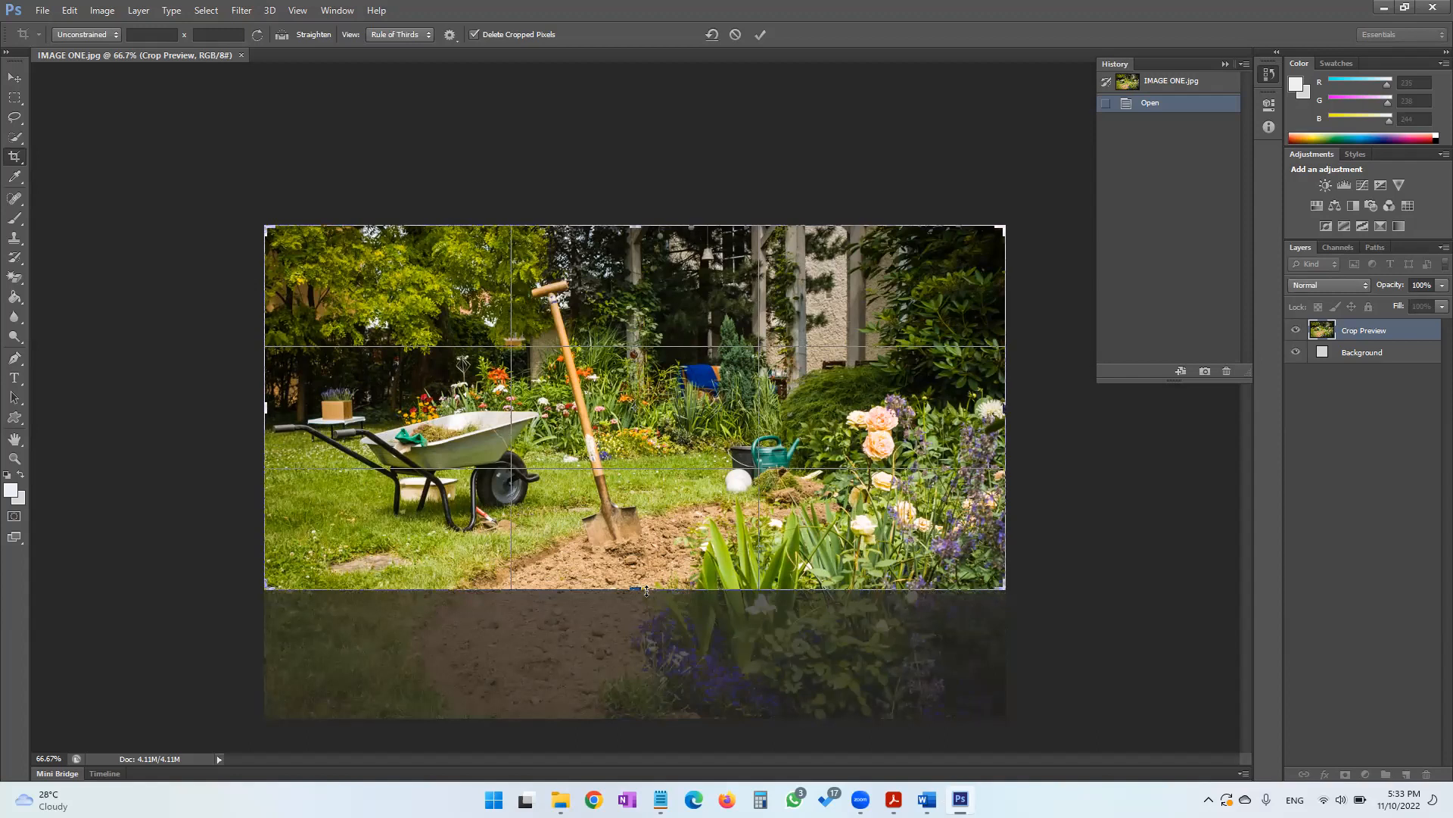
key(Return)
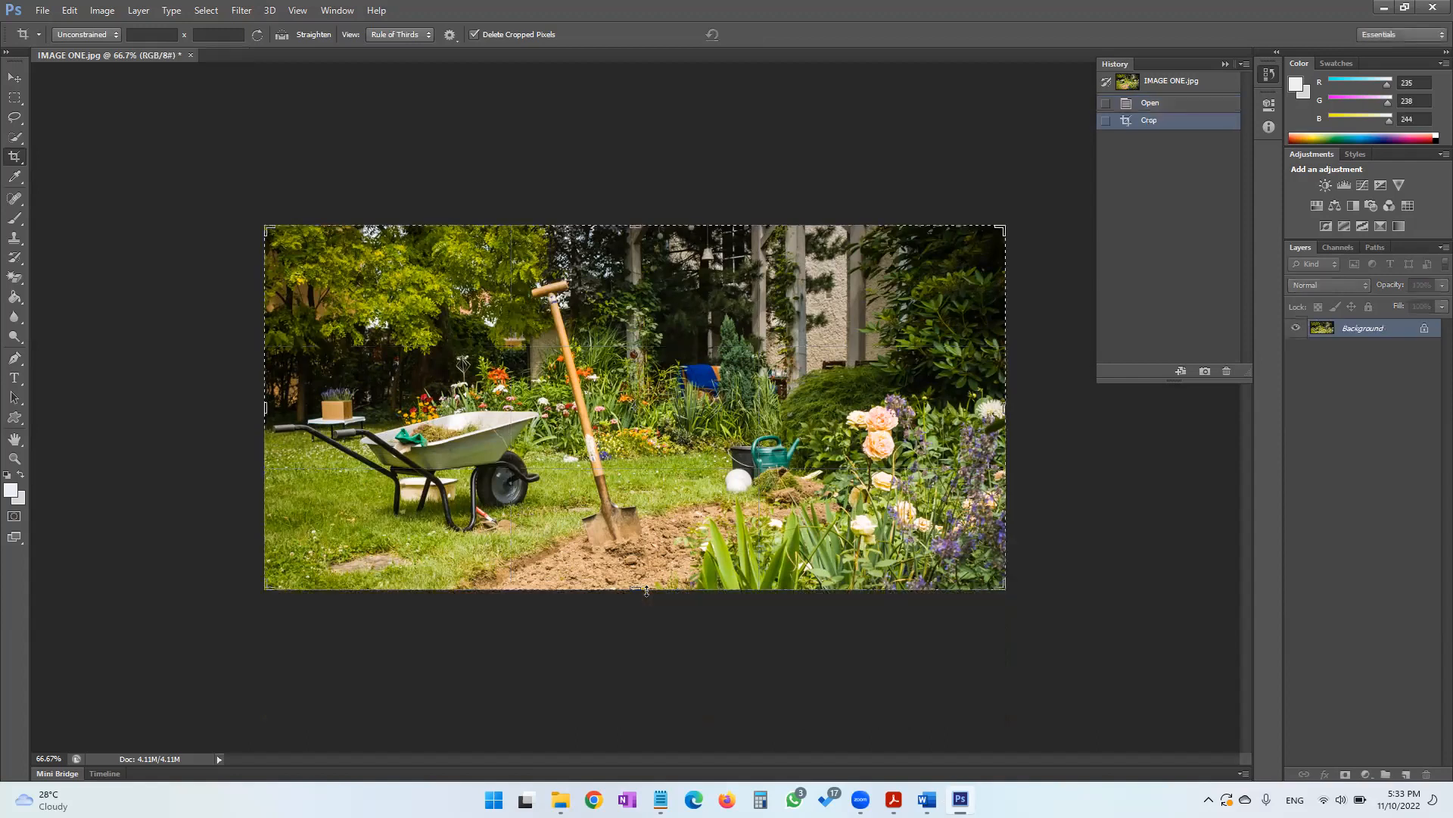
Switch to the practical paper to check the remaining Task A1a edits, and return to the image in Photoshop
click(1127, 543)
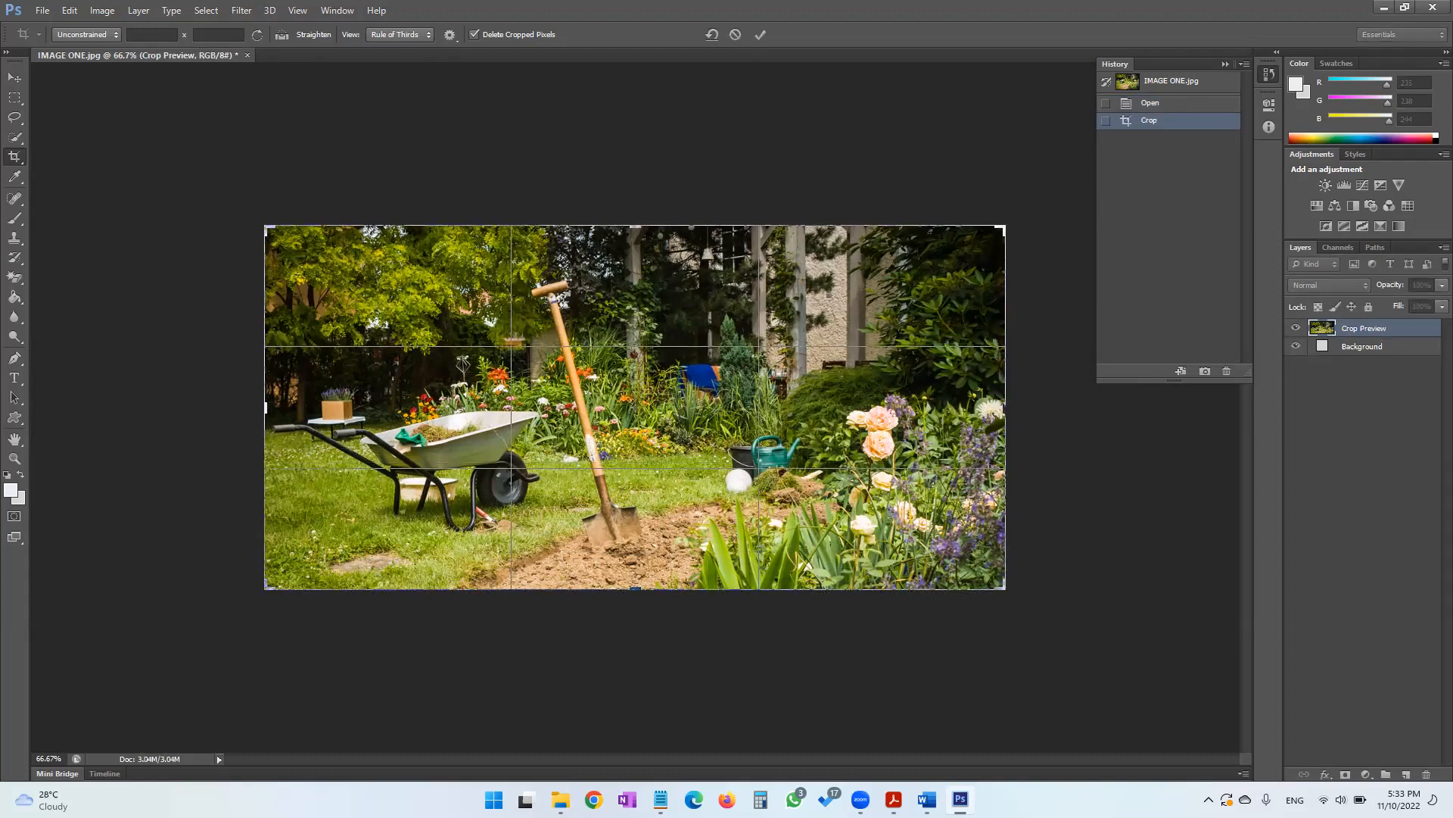
mouse_move(661, 798)
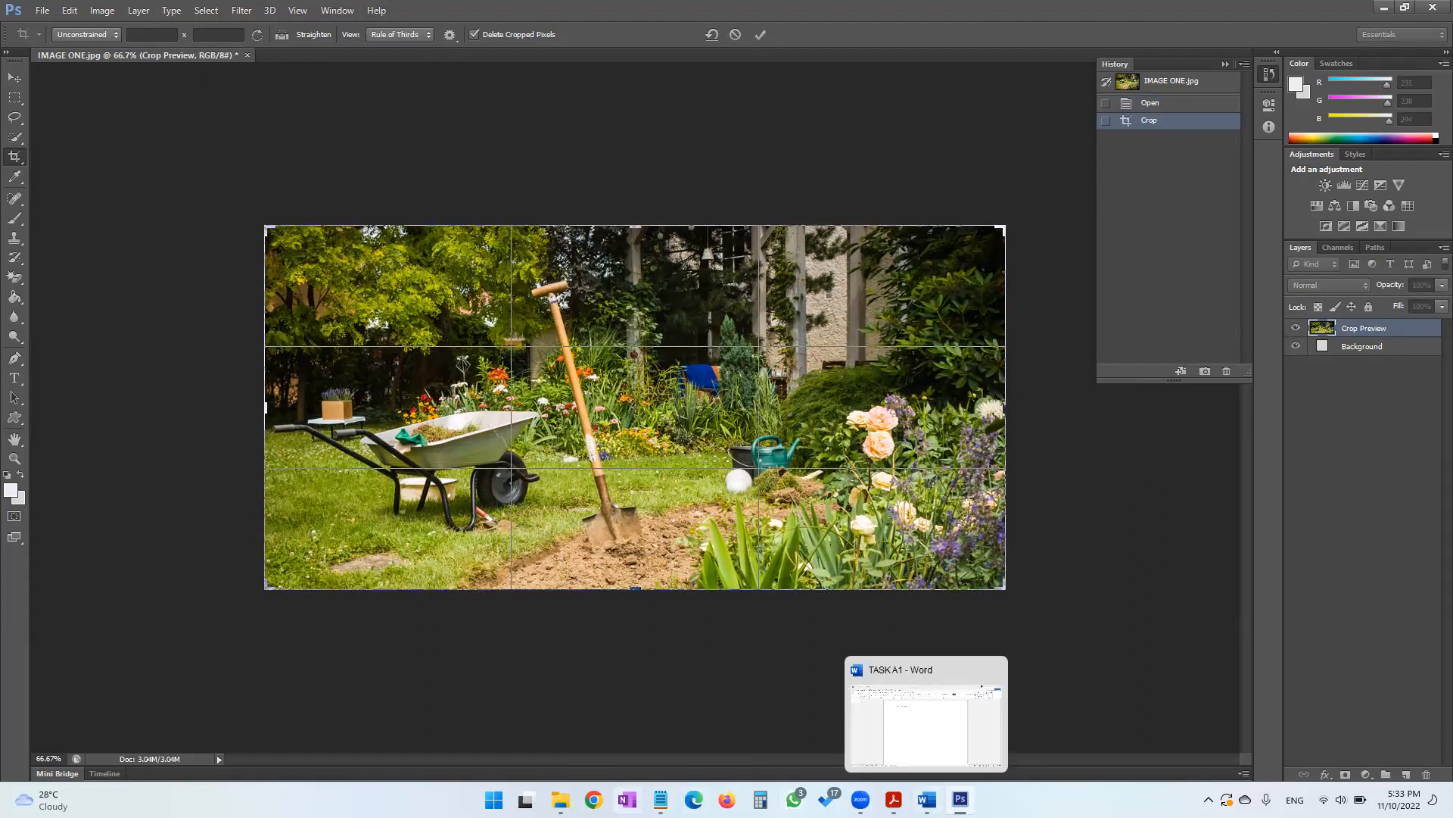
click(894, 799)
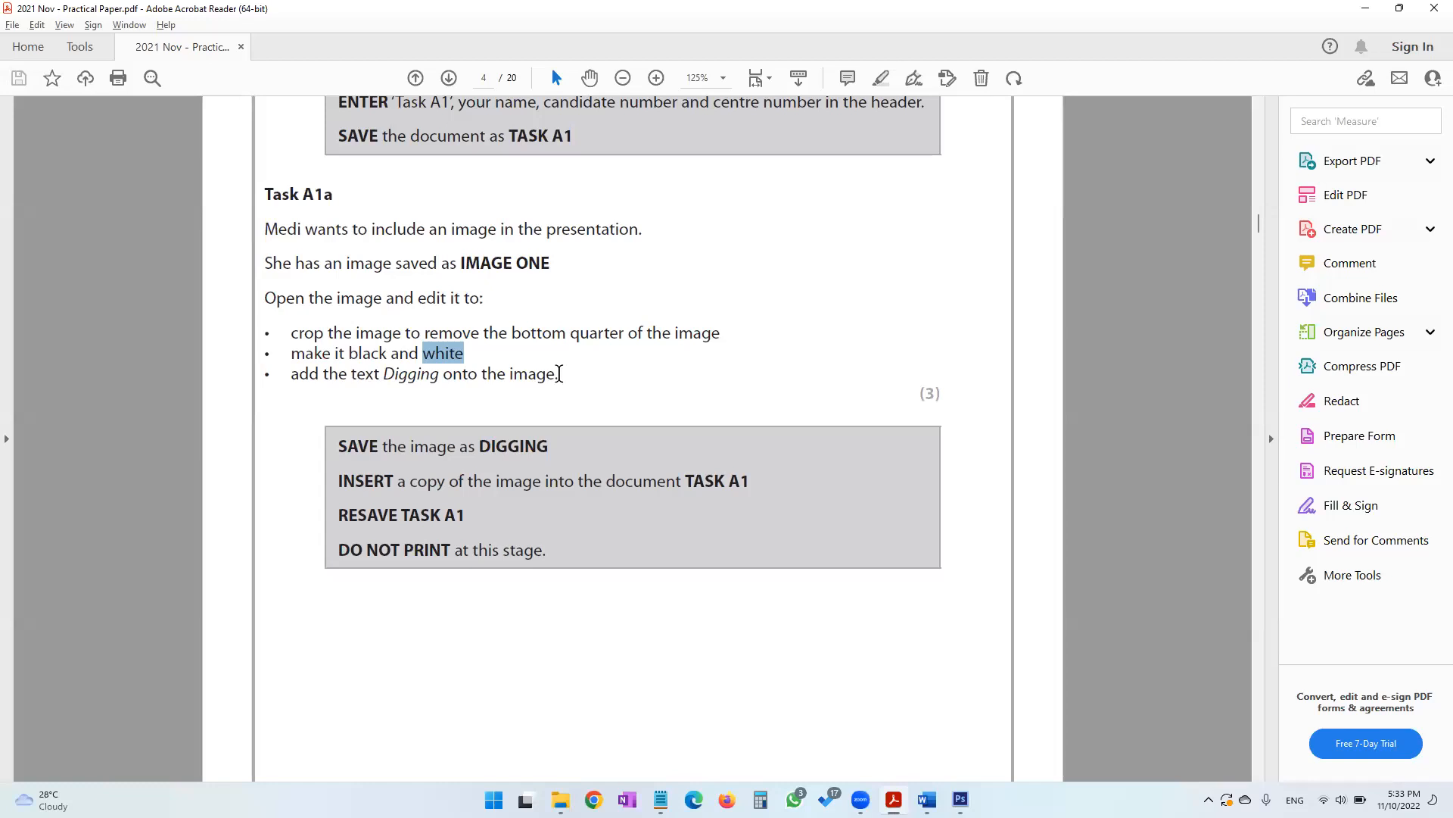
click(558, 374)
key(alt+Tab)
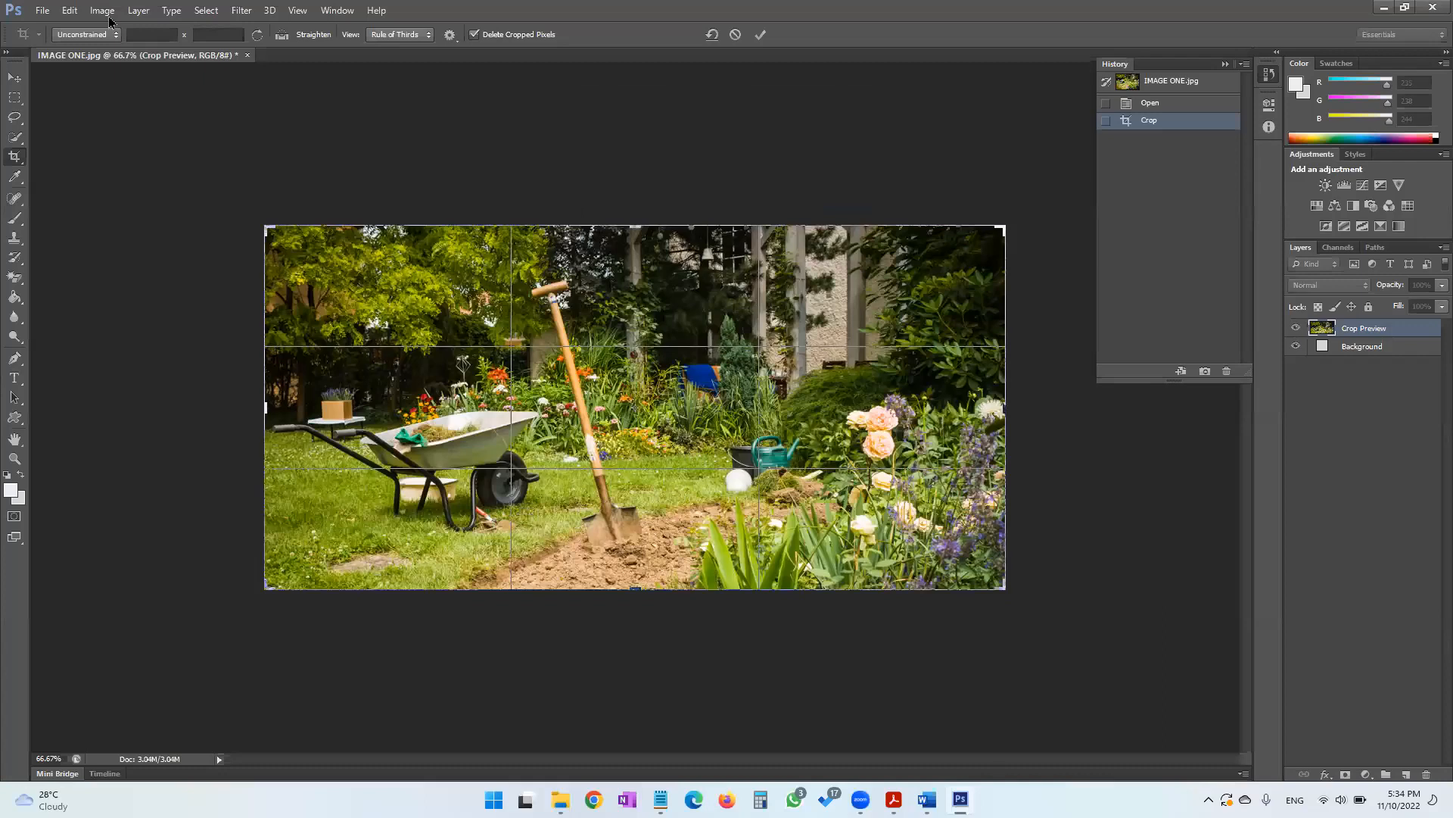
Commit the pending crop and convert the image to Grayscale mode, discarding its color information
click(106, 11)
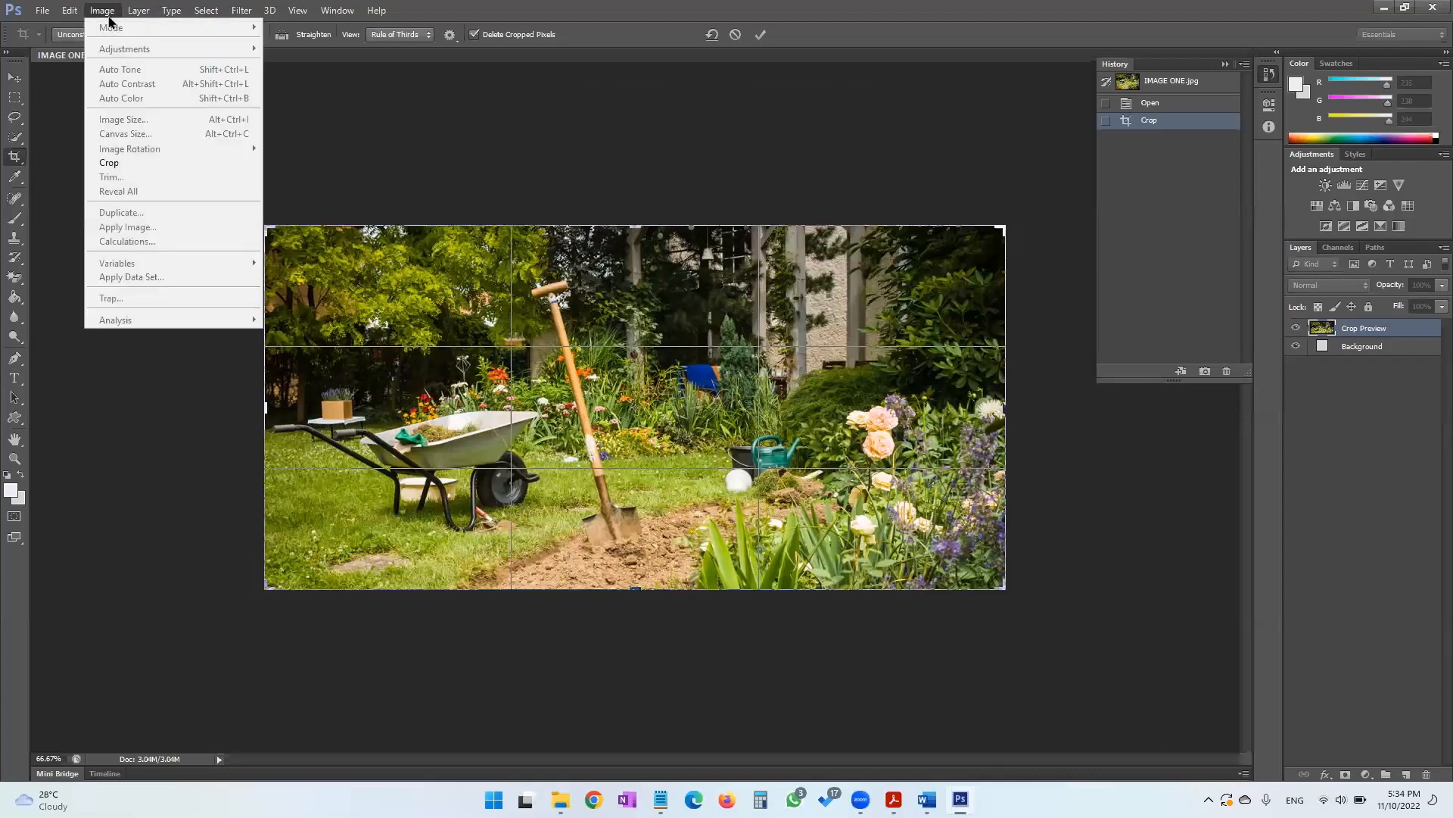
click(342, 471)
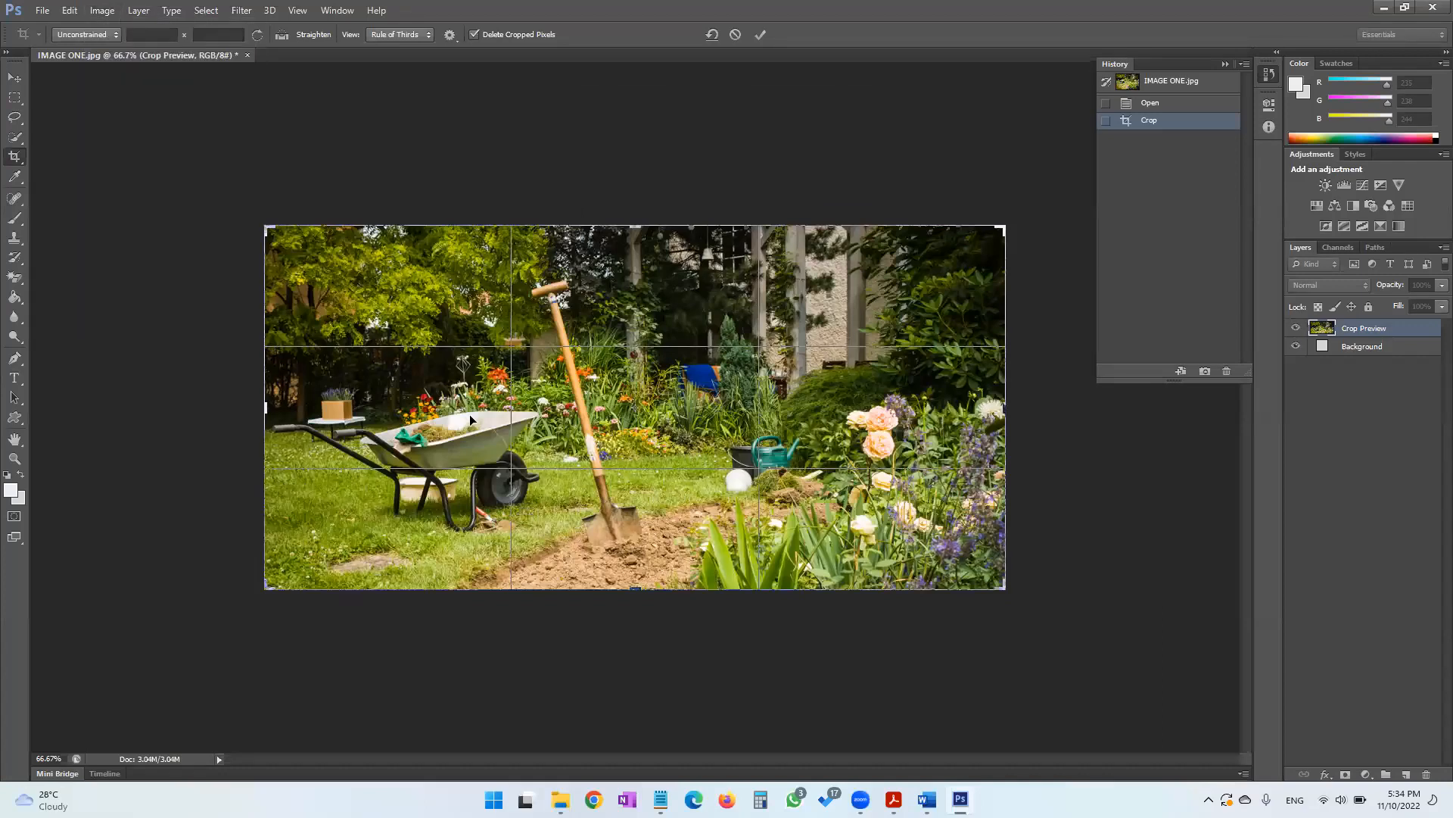
click(763, 43)
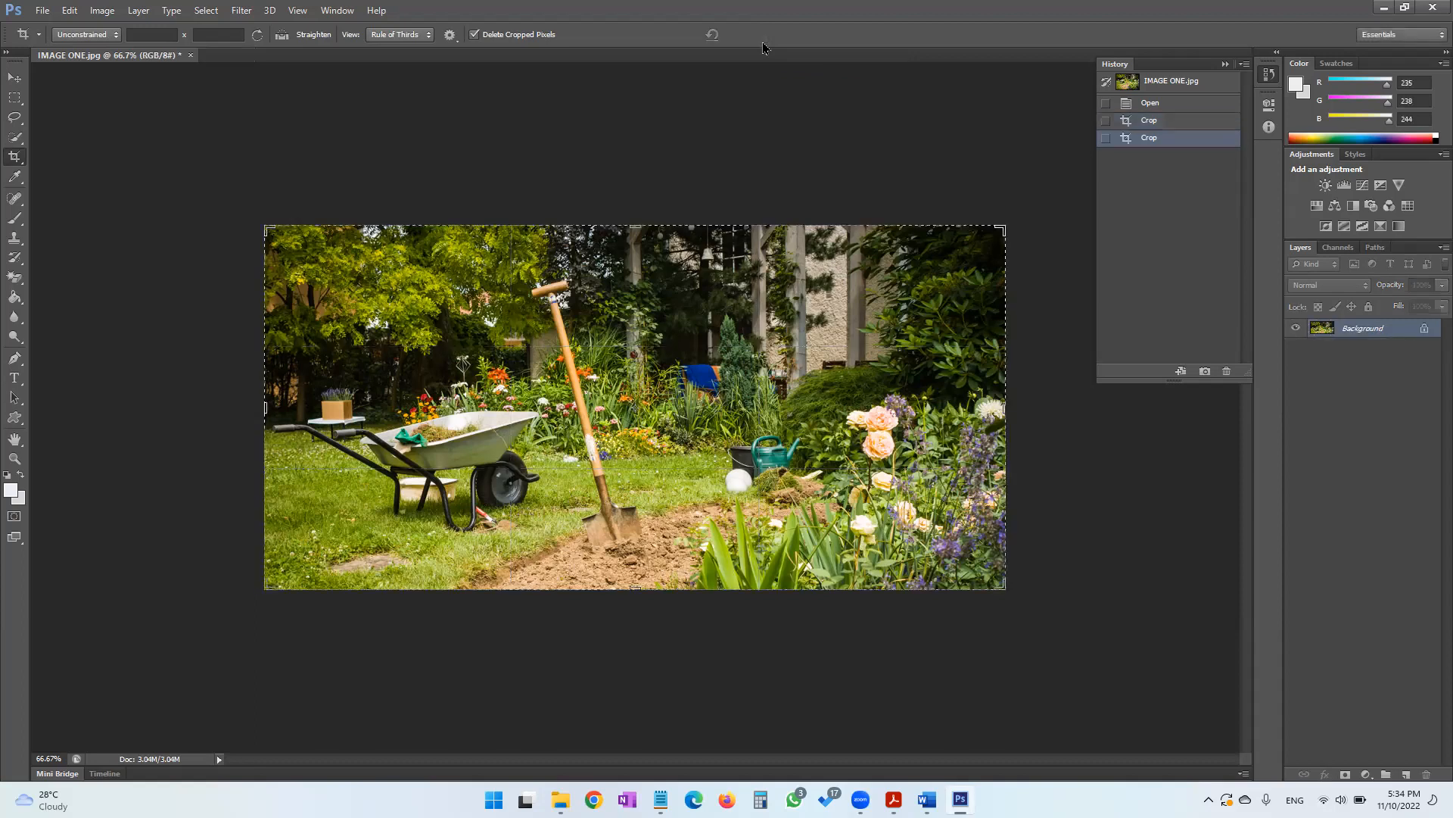
click(106, 12)
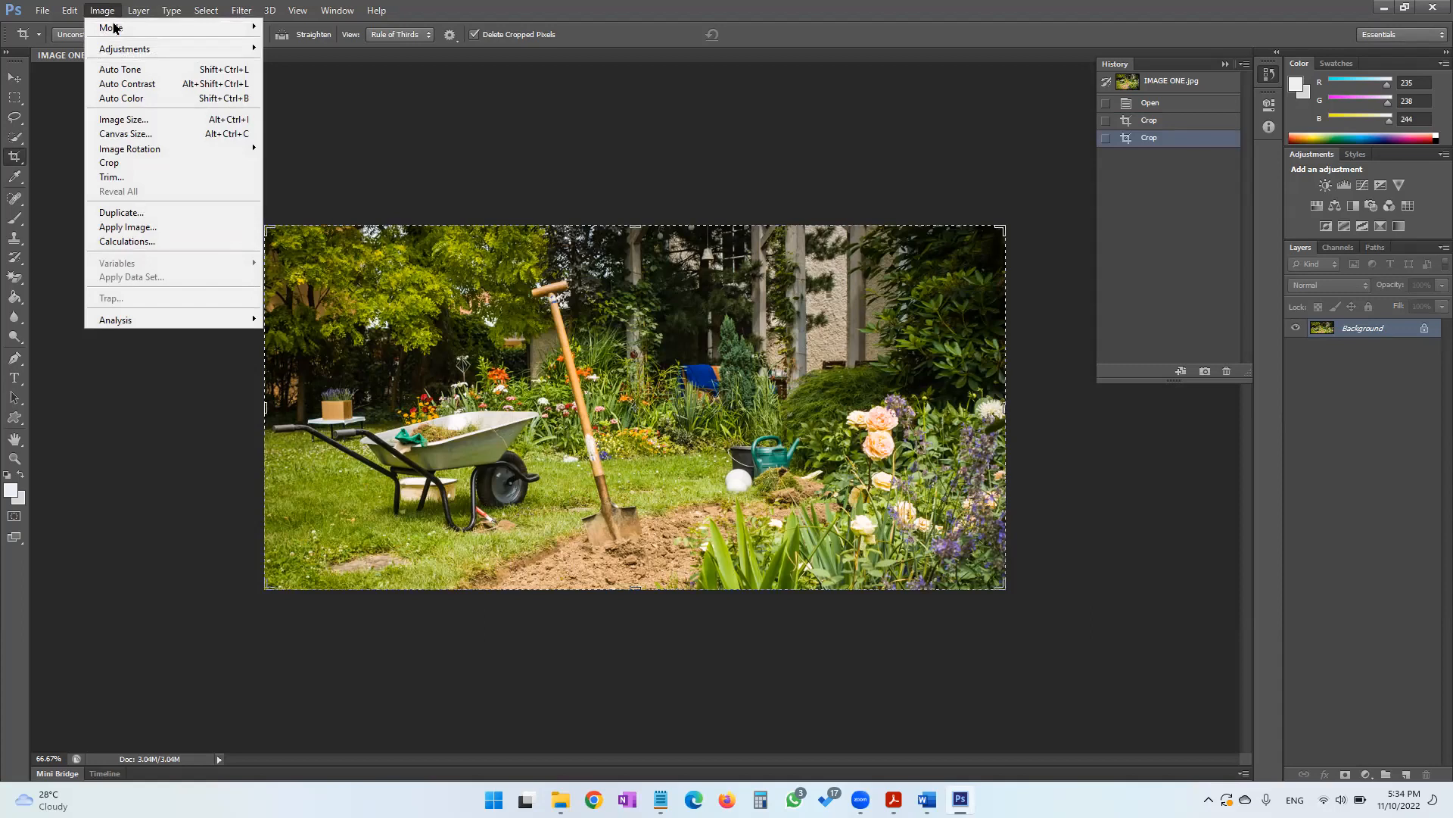
mouse_move(114, 28)
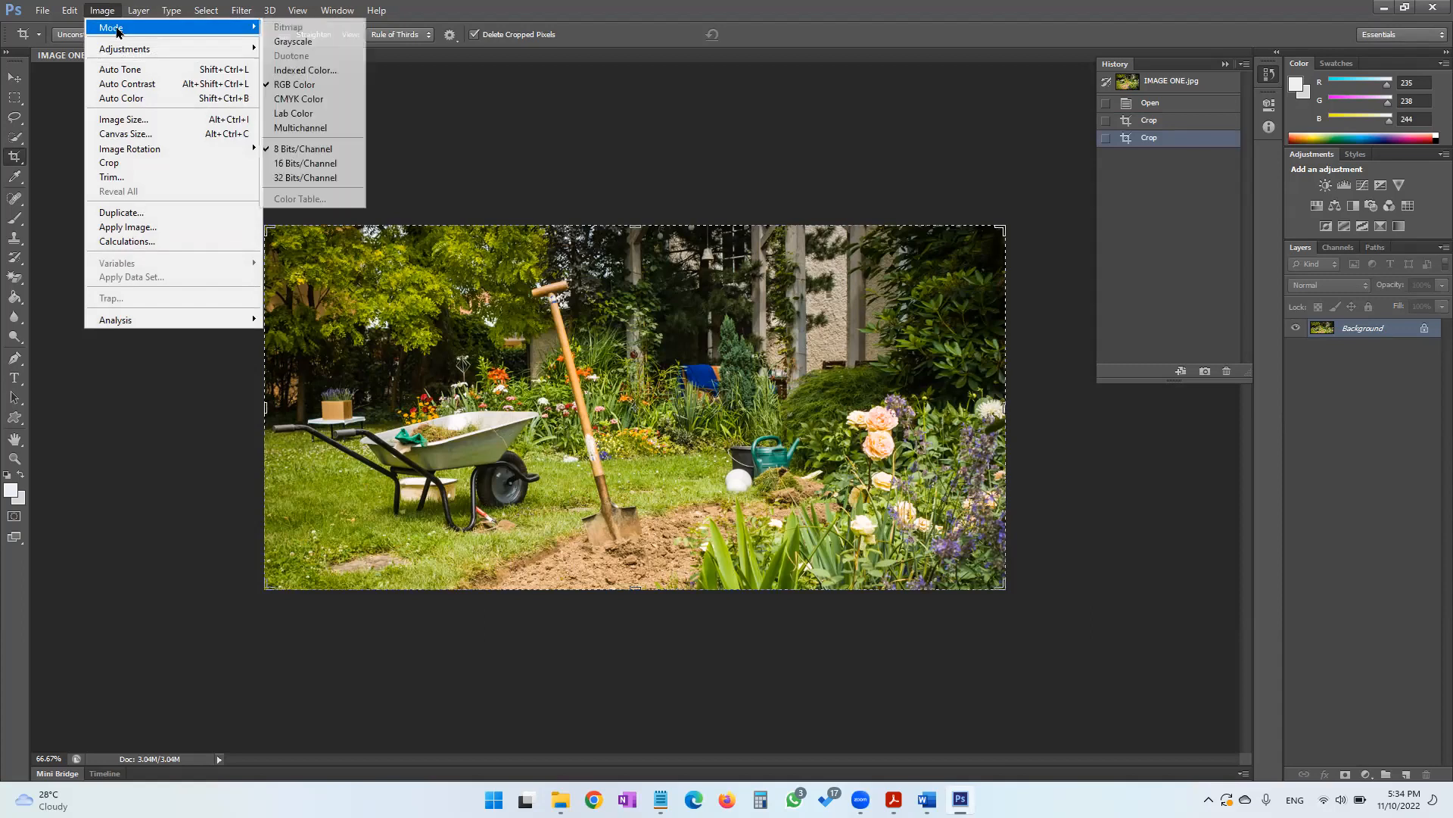
click(308, 44)
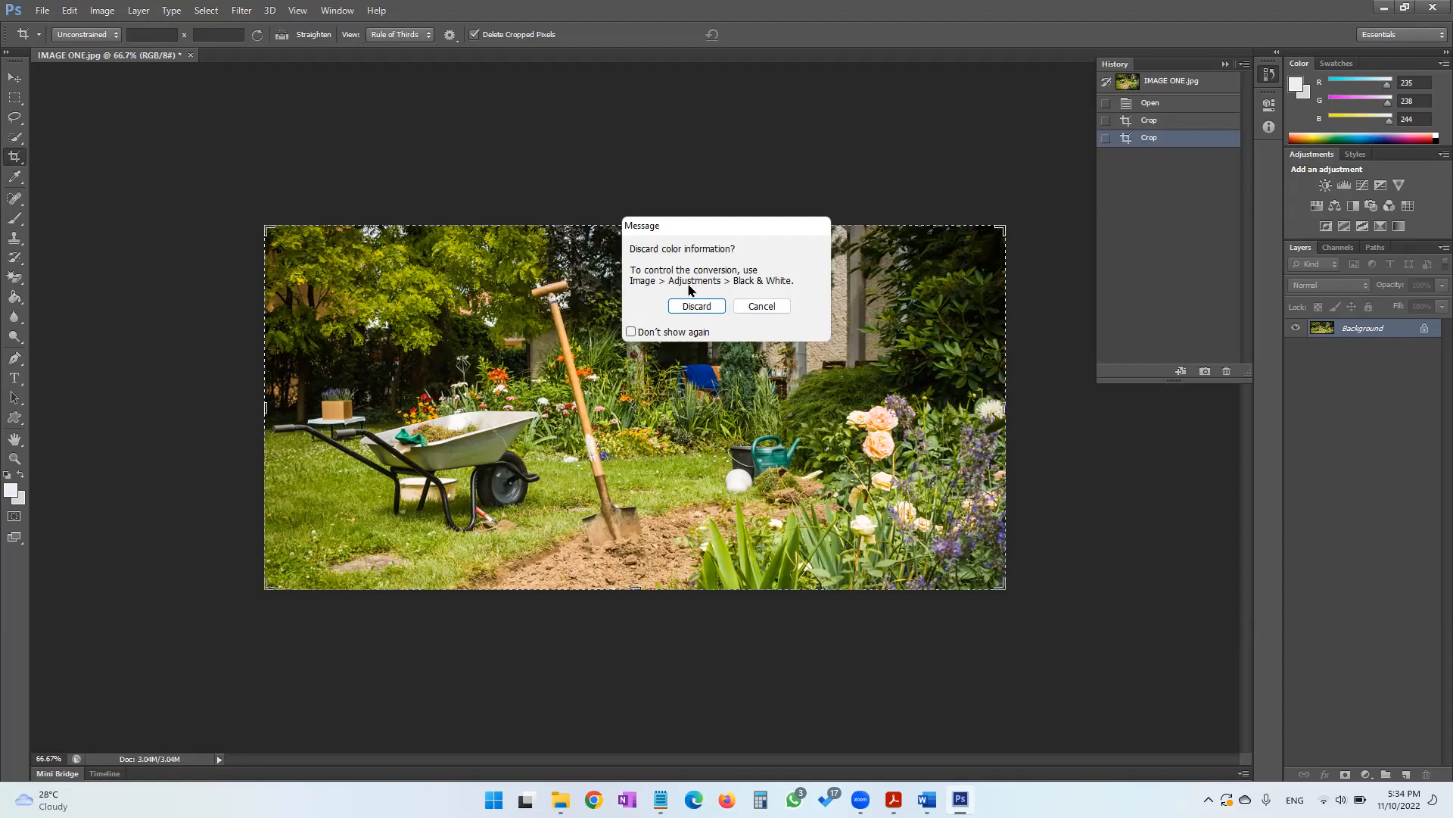
click(697, 307)
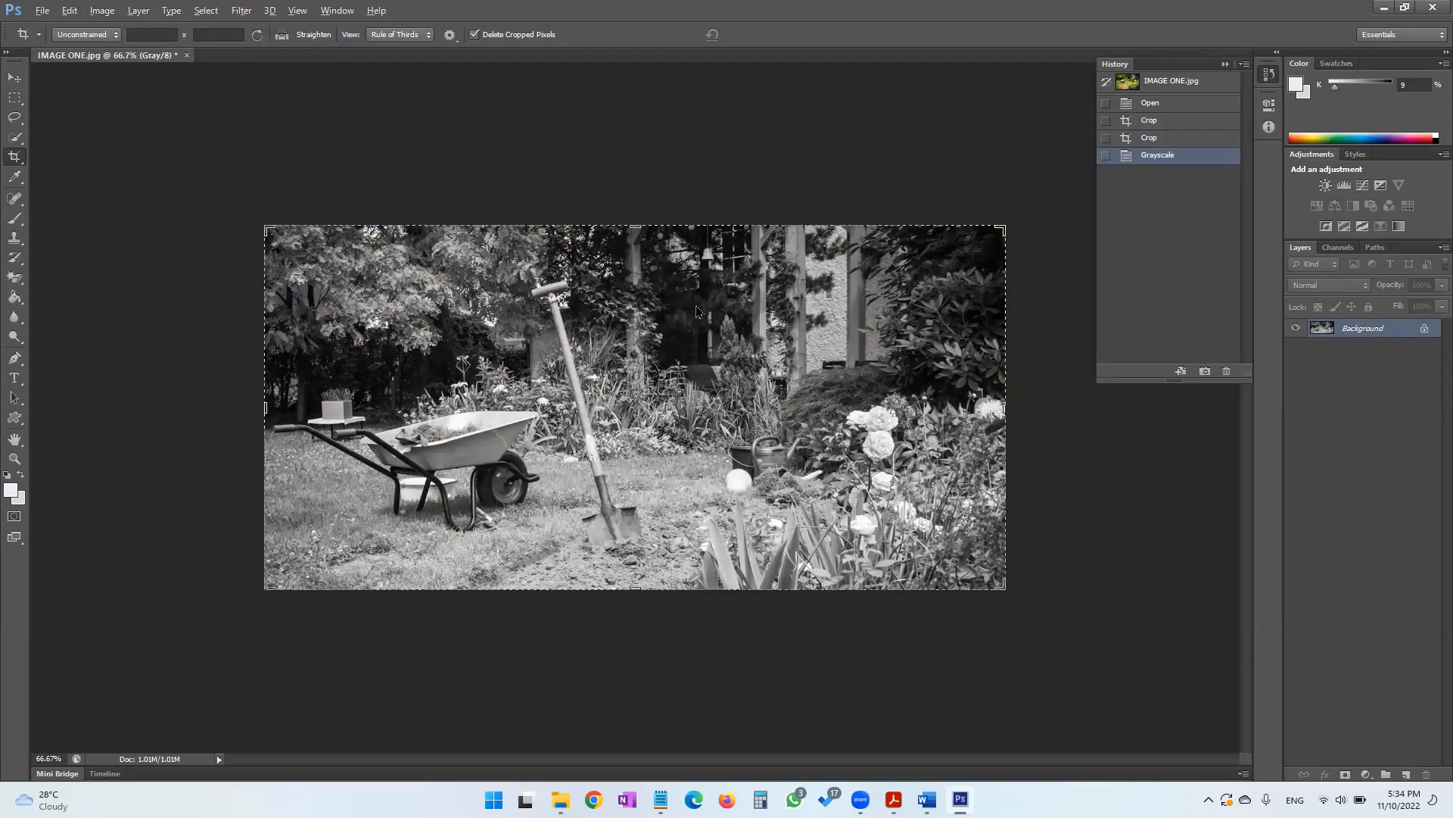
Check the text requirement in the practical paper and add the text Digging to the upper part of the image in Photoshop
key(alt+Tab)
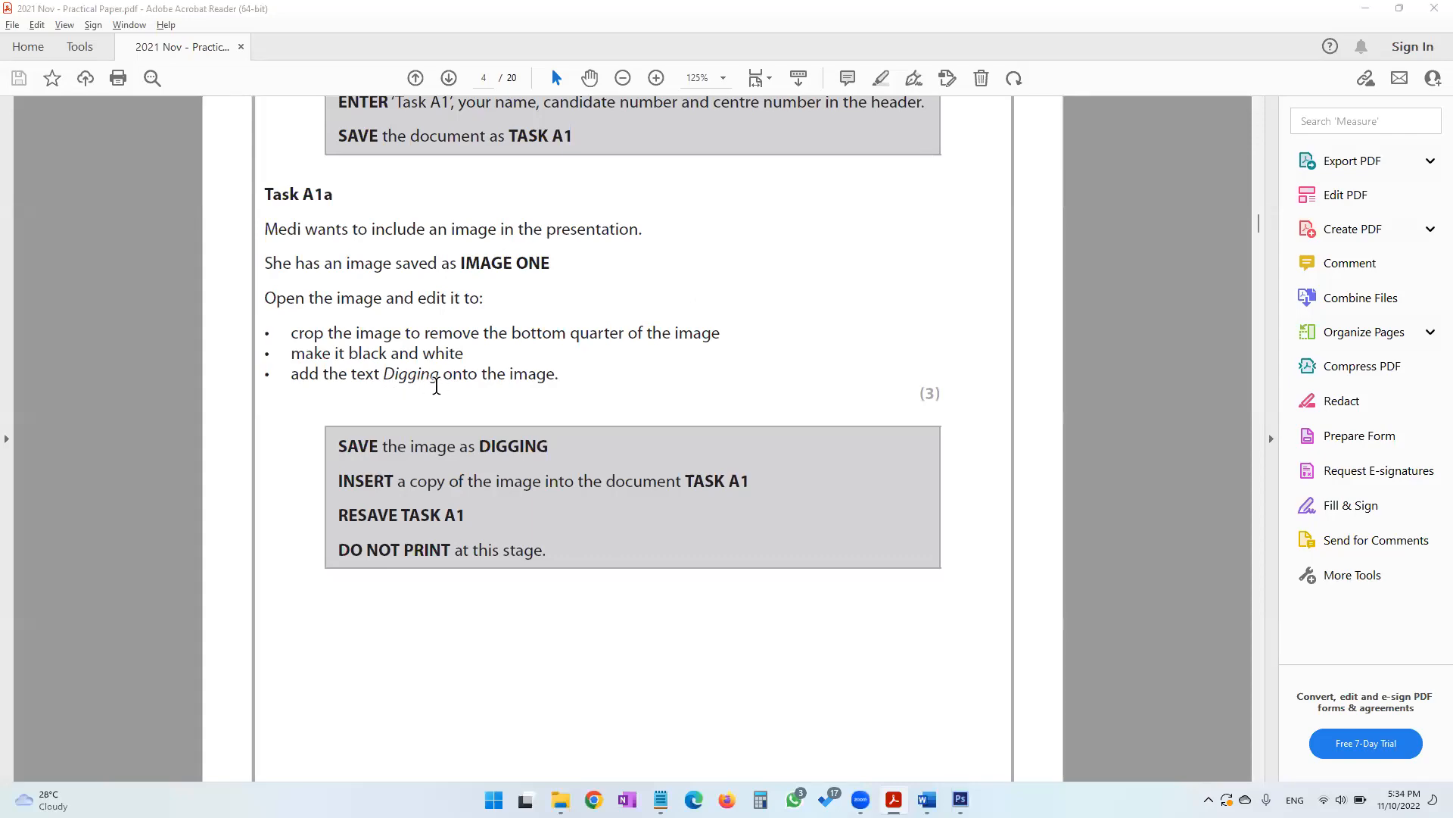
key(alt+Tab)
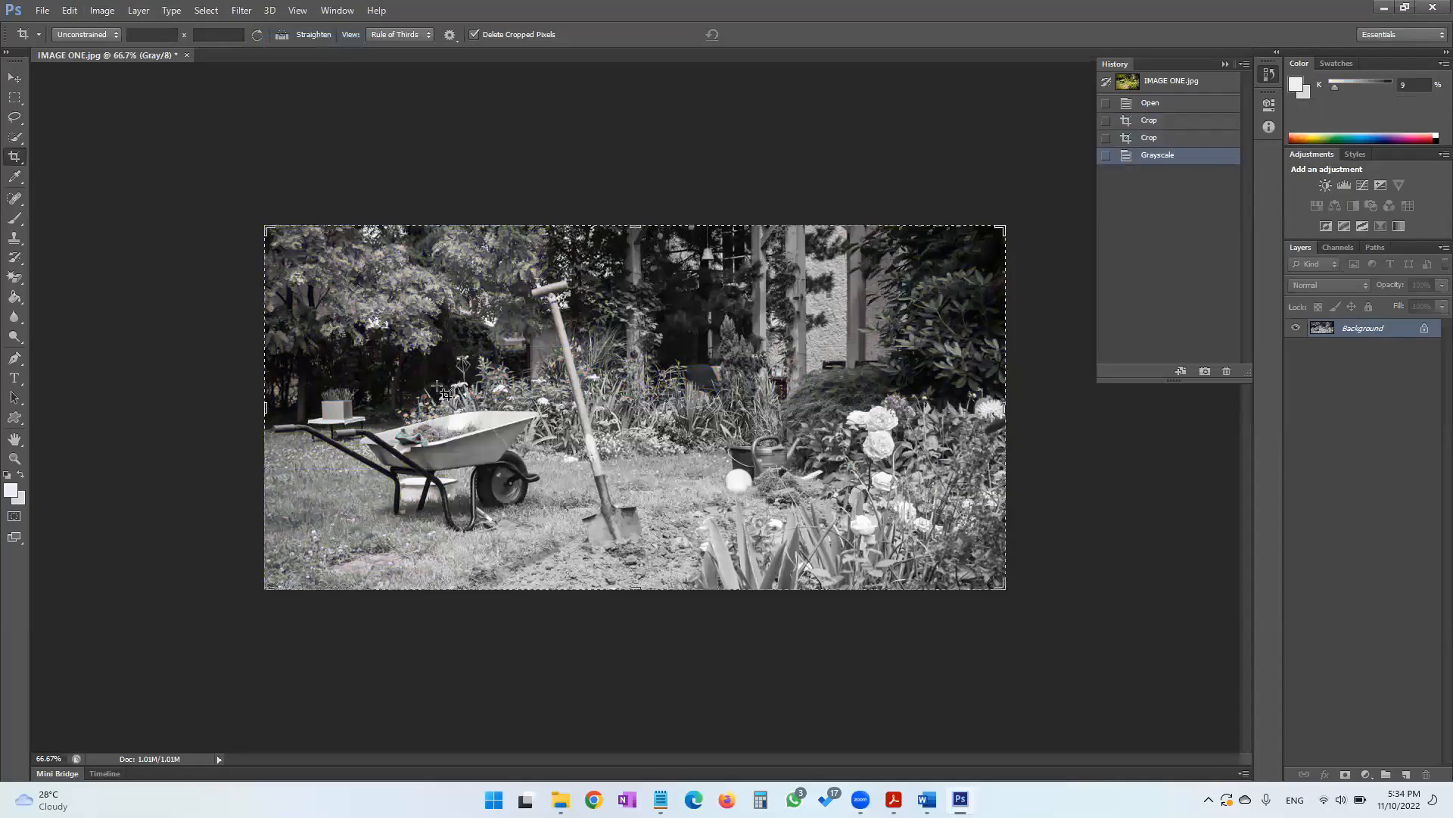
click(11, 383)
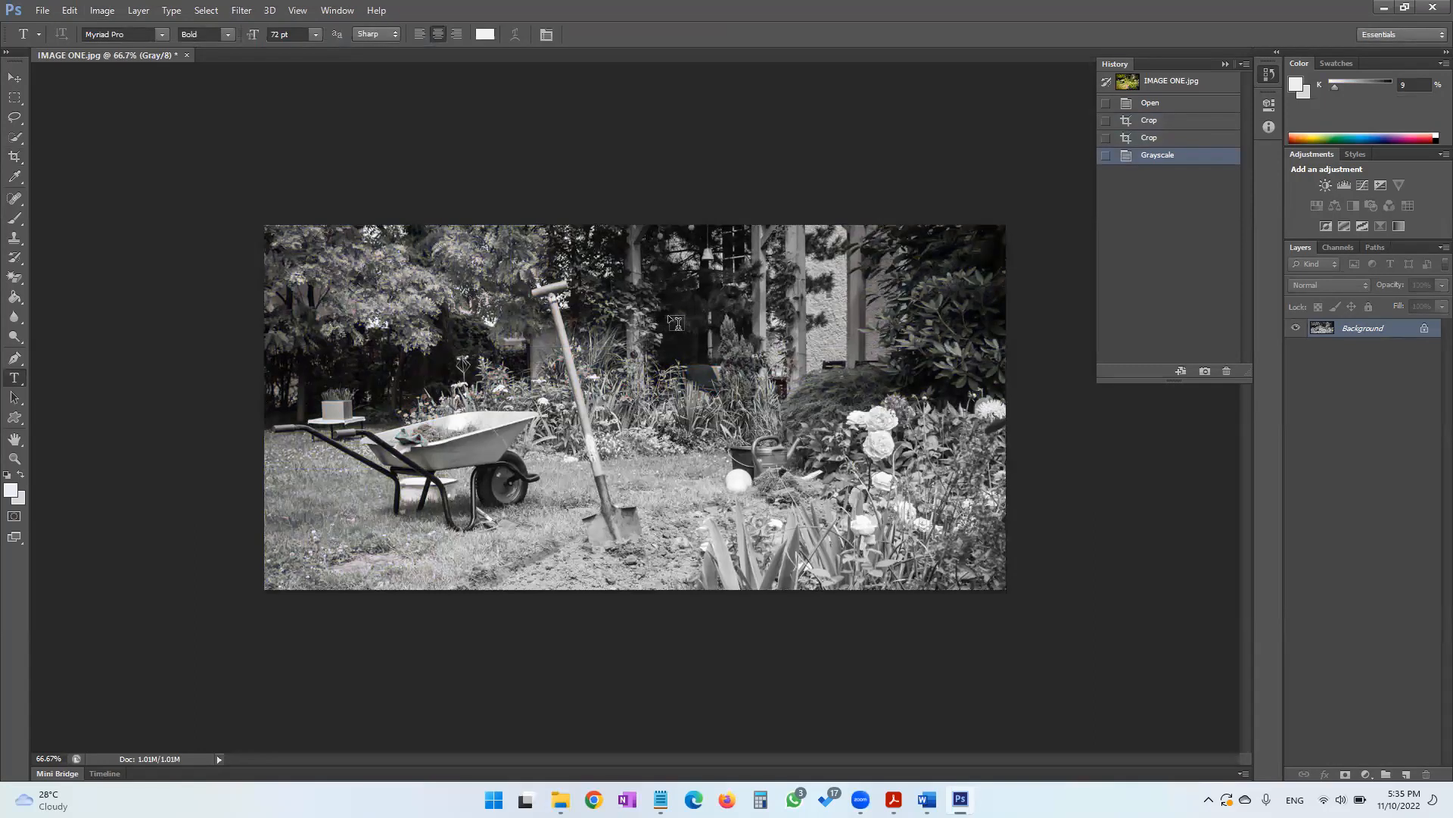
drag(949, 371, 942, 364)
text(D)
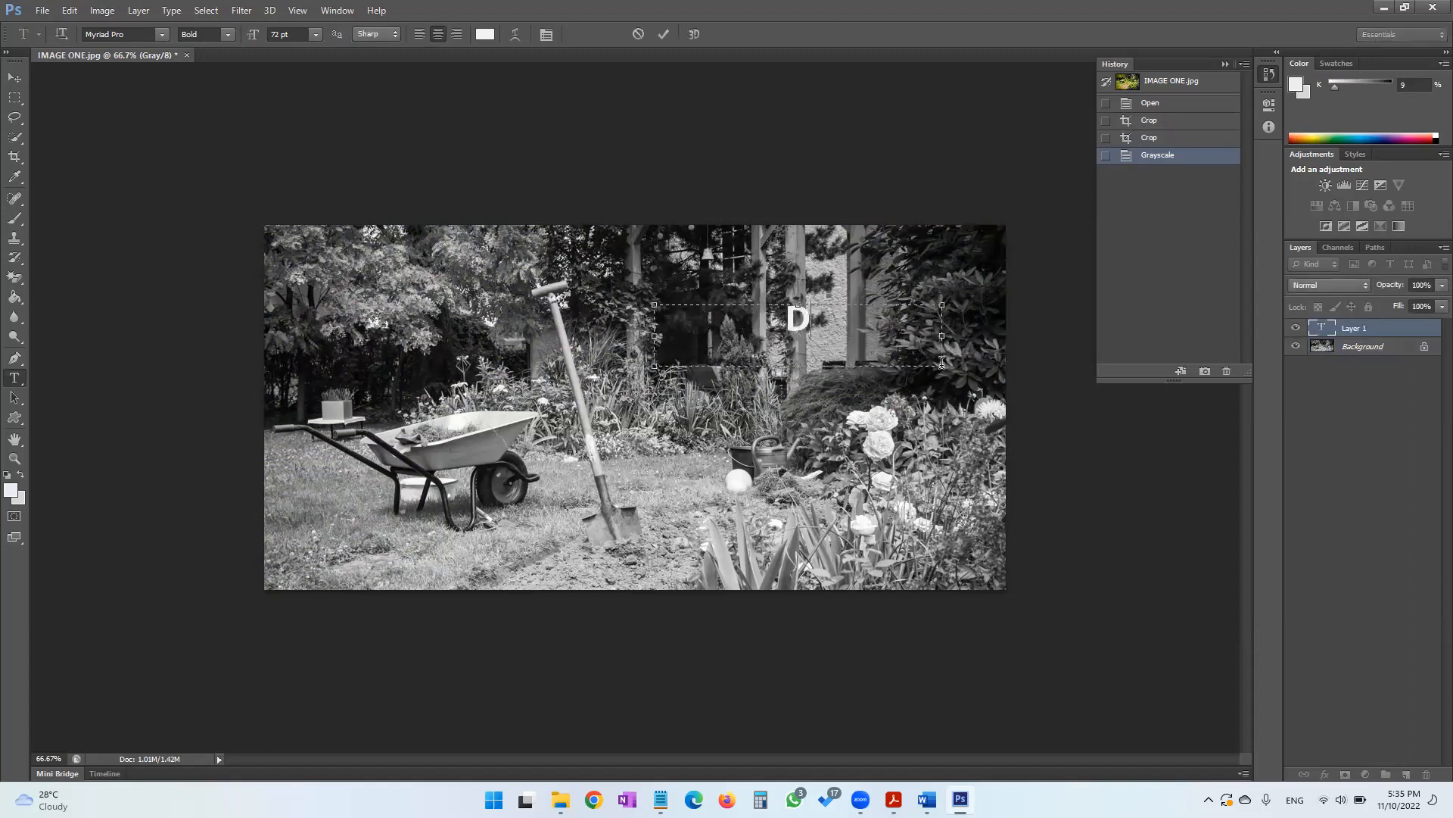
text(igging)
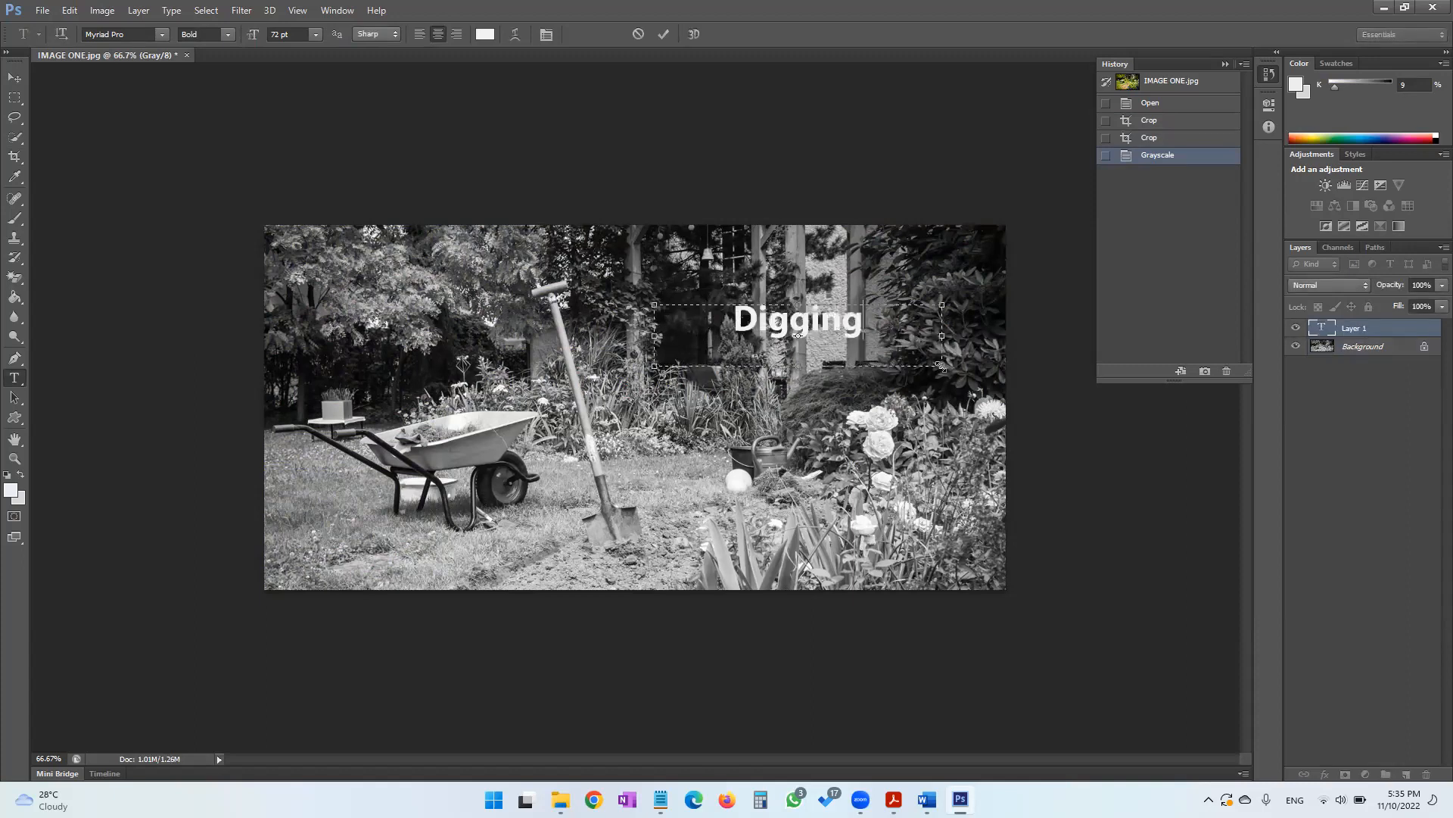
Enlarge the Digging text to 122 pt and move it slightly left, closer to the spade handle
key(ctrl+a)
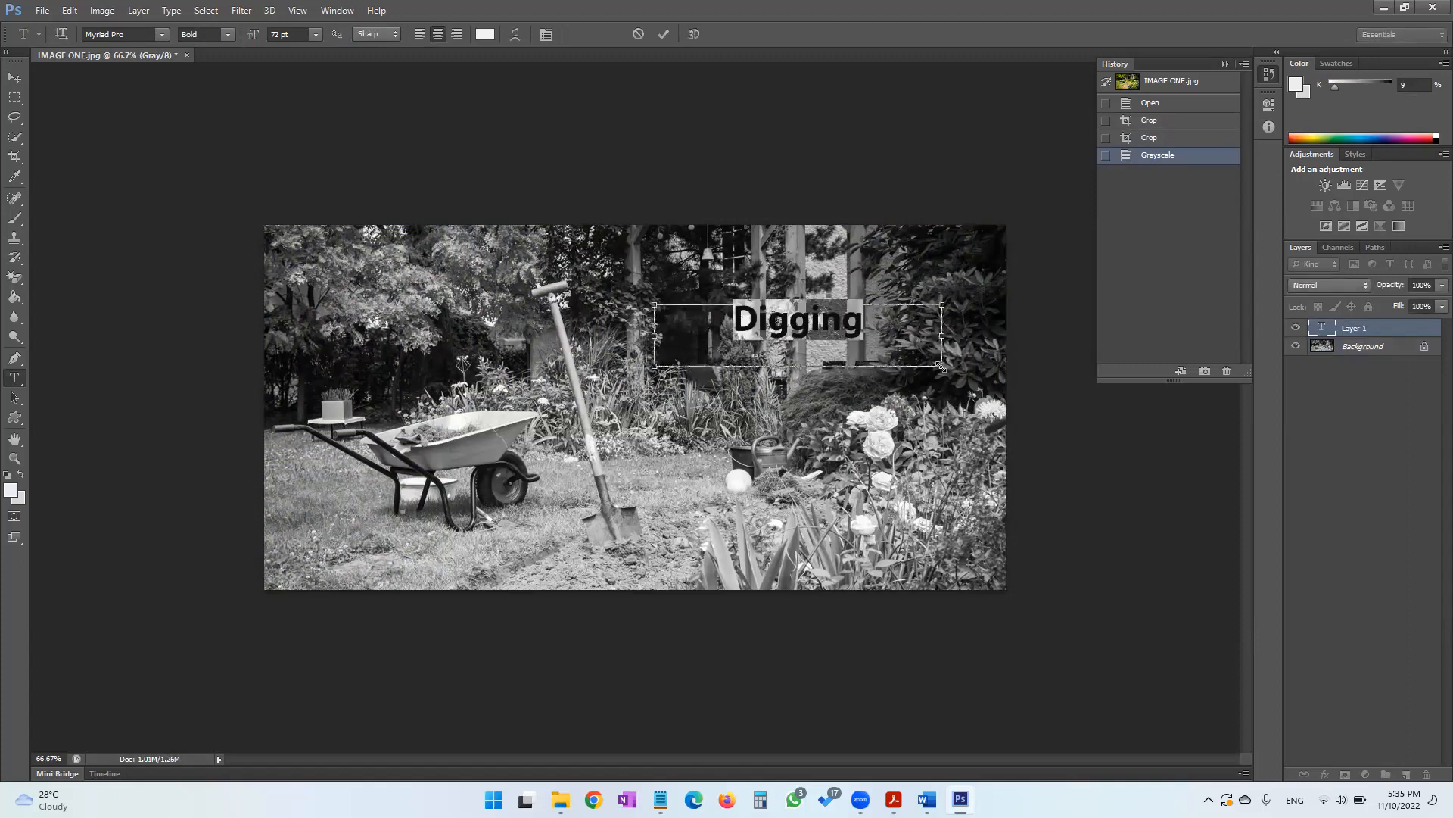
click(269, 34)
click(270, 37)
text(1)
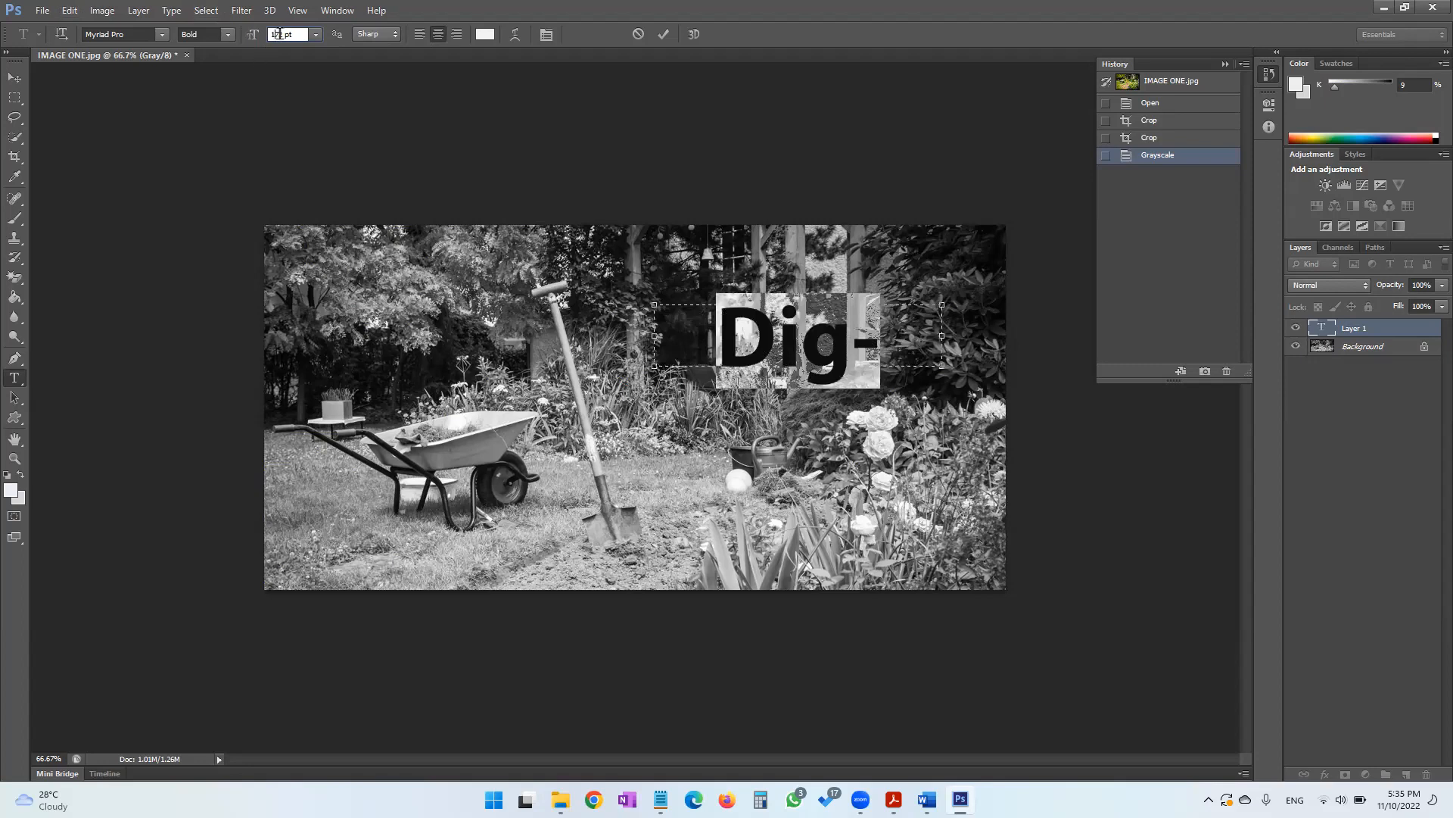
key(Delete)
text(2)
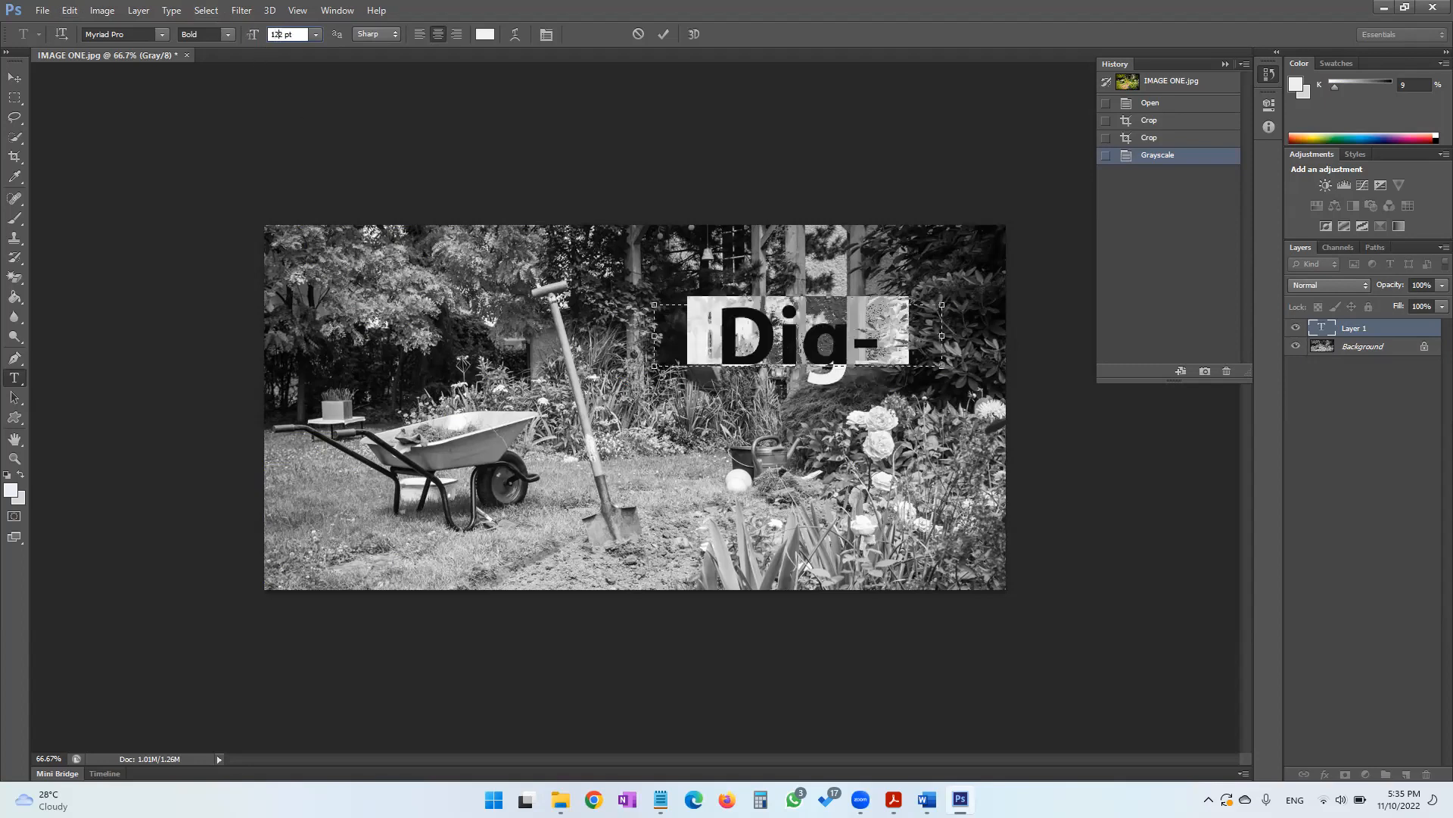
click(14, 77)
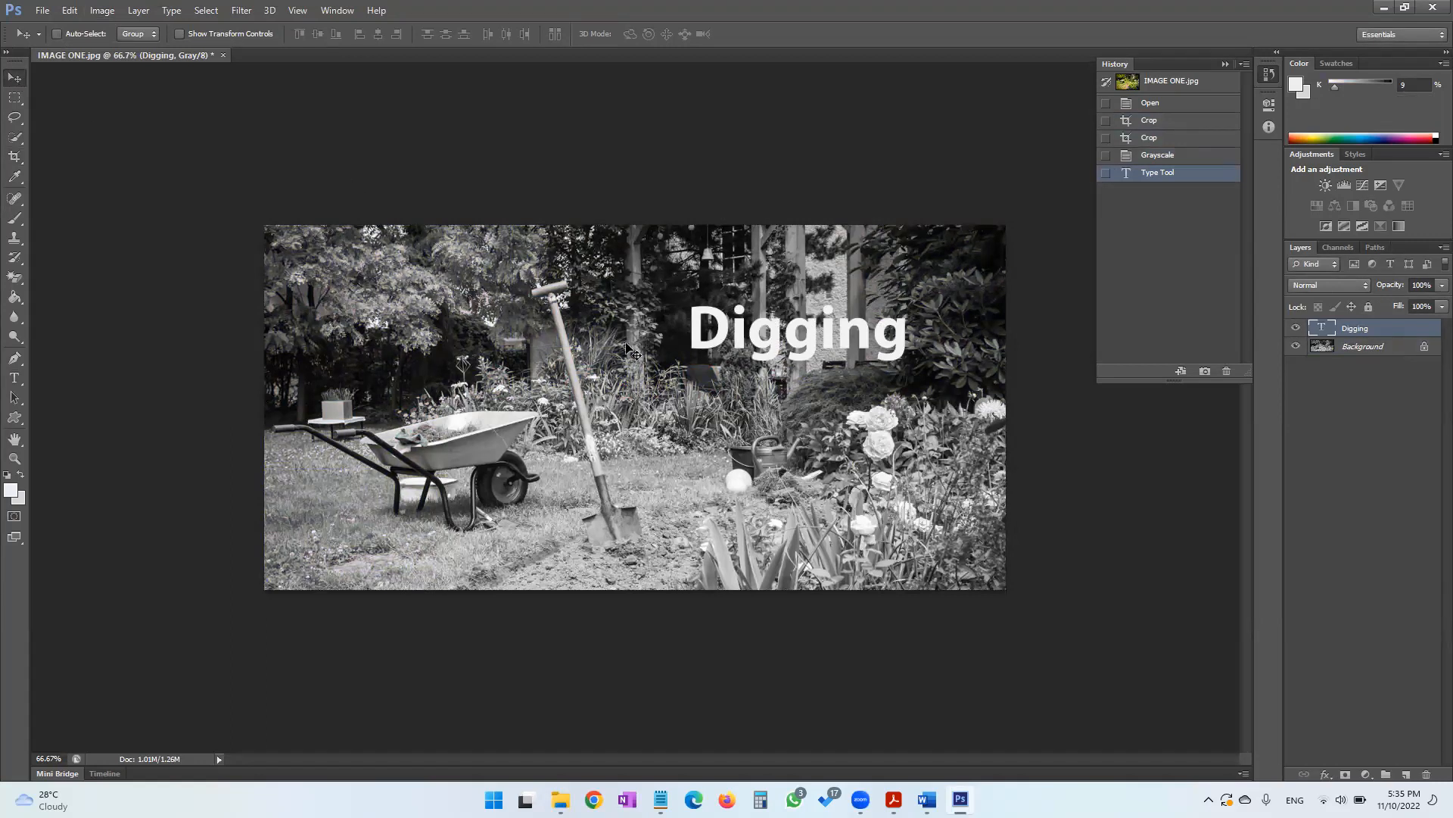
drag(837, 337, 776, 336)
Change the color of the whole Digging text to black
click(14, 377)
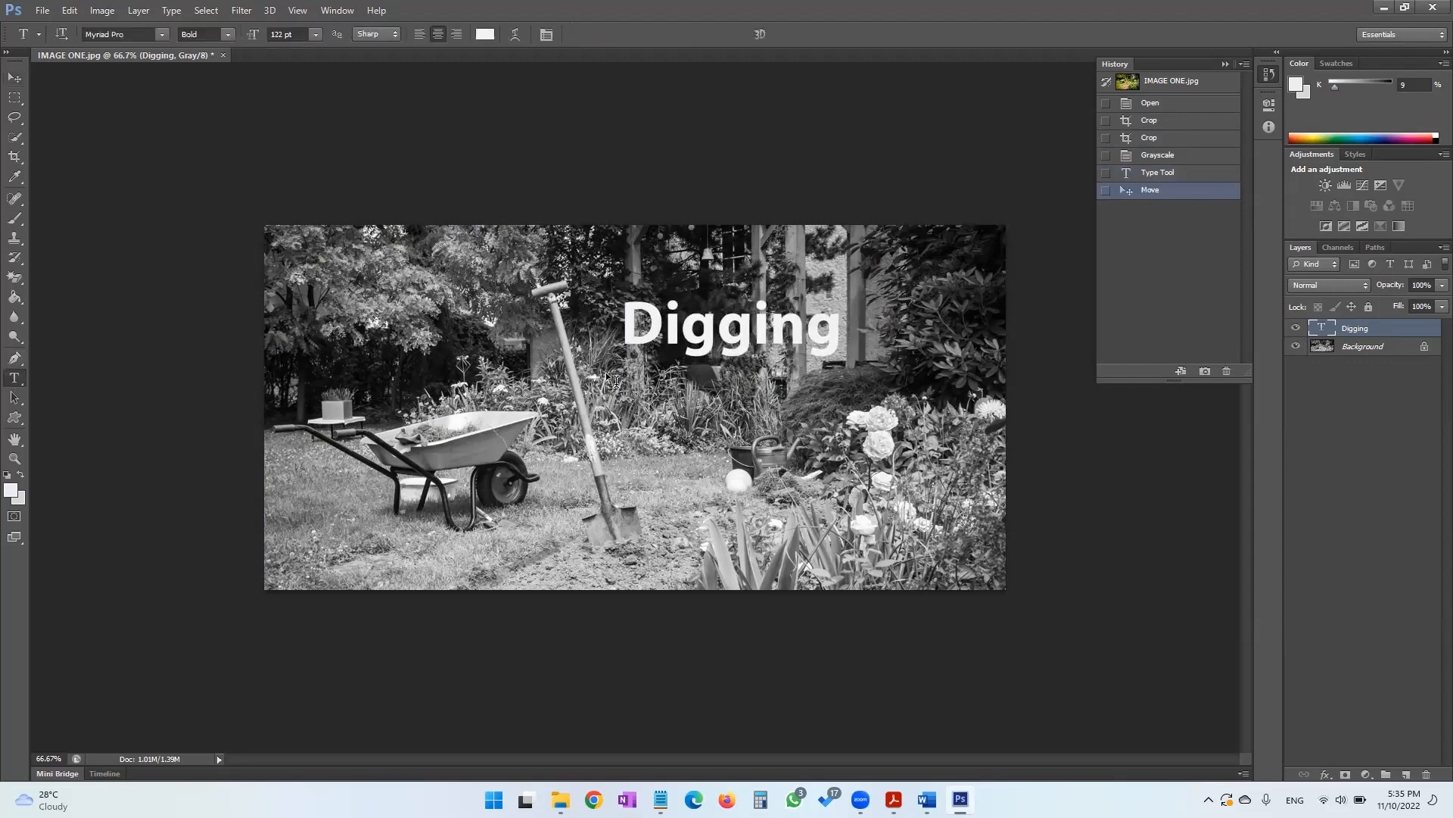
click(647, 311)
key(ctrl+a)
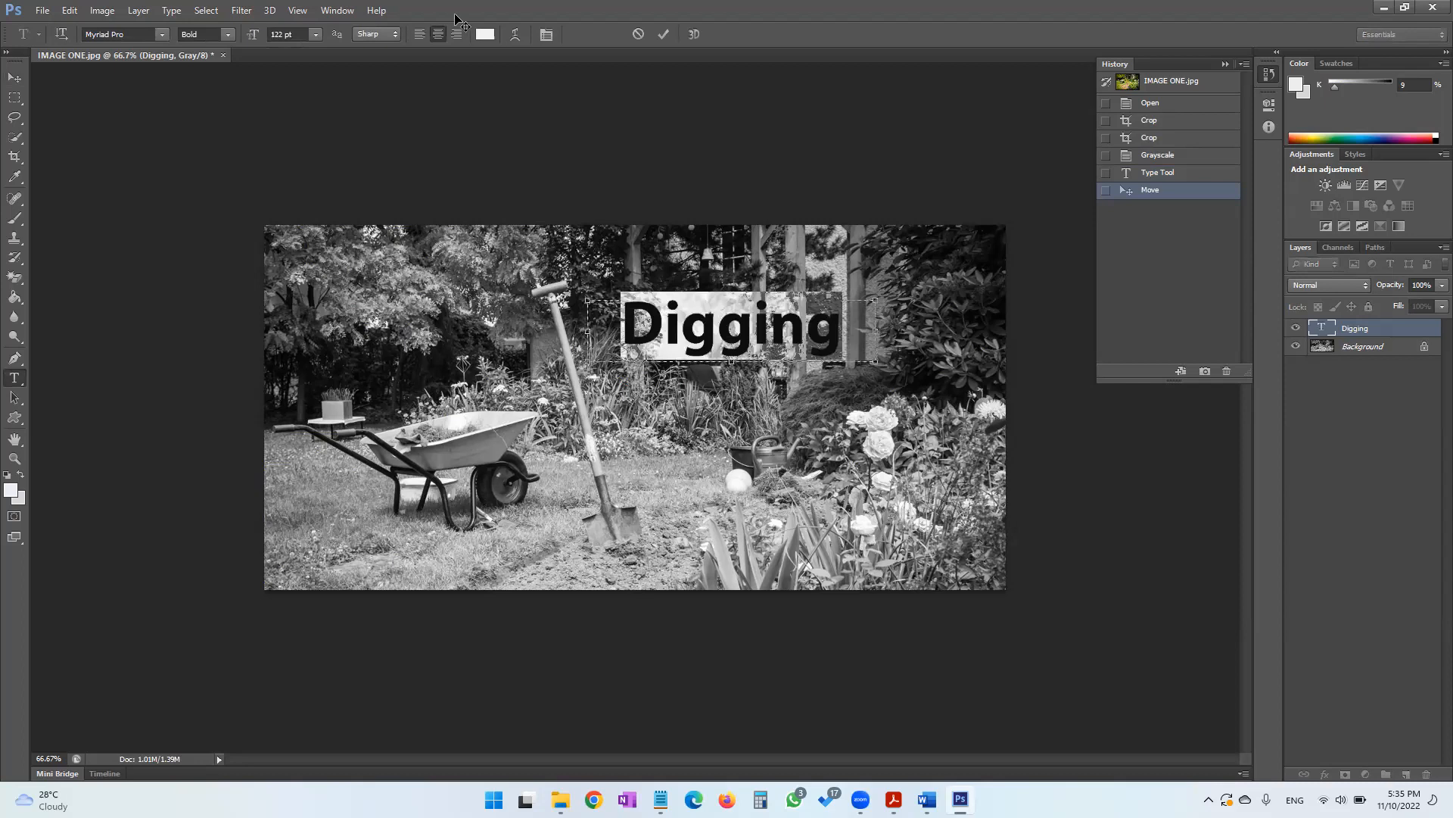
click(485, 34)
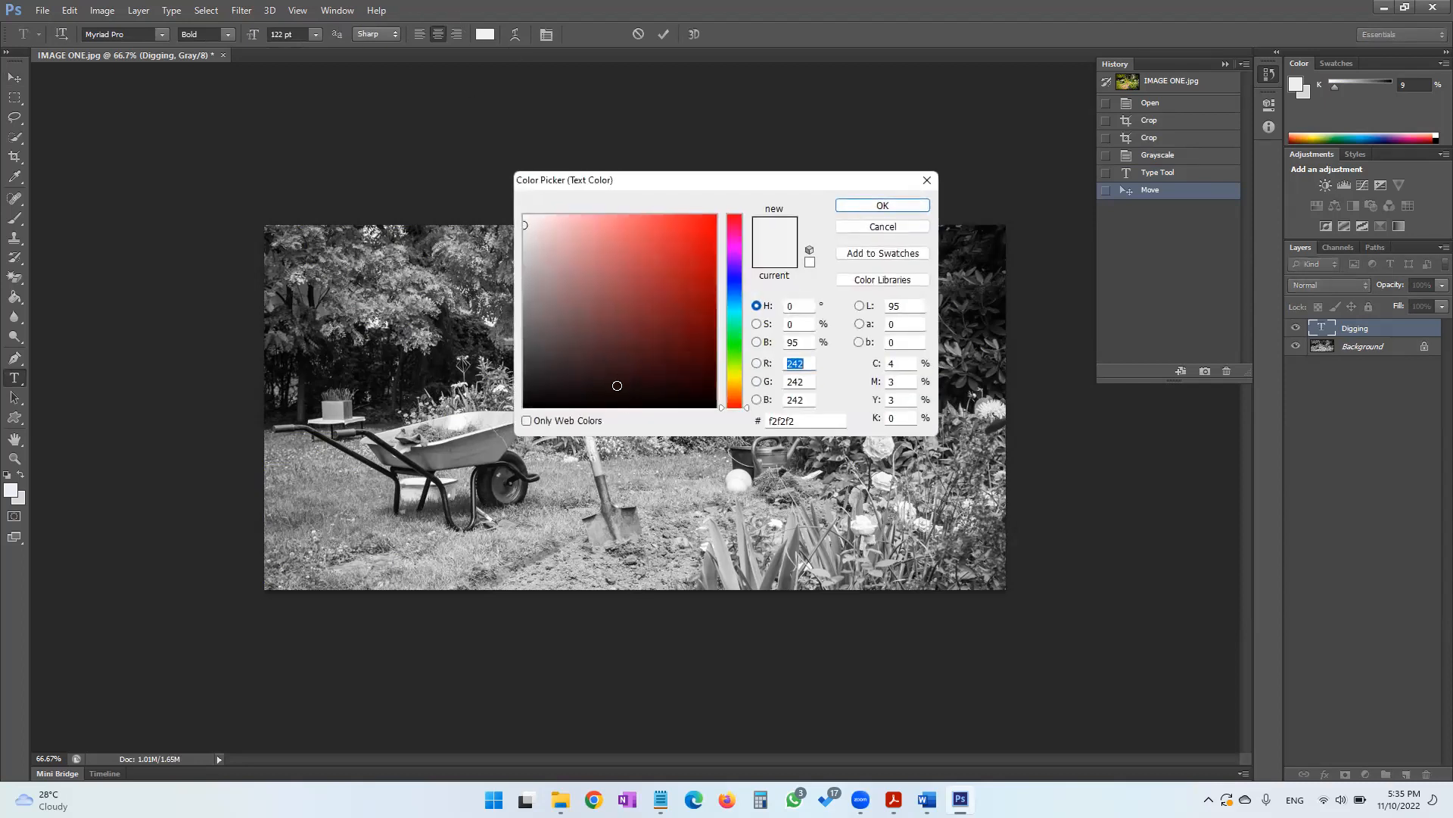
click(627, 403)
click(880, 205)
click(16, 79)
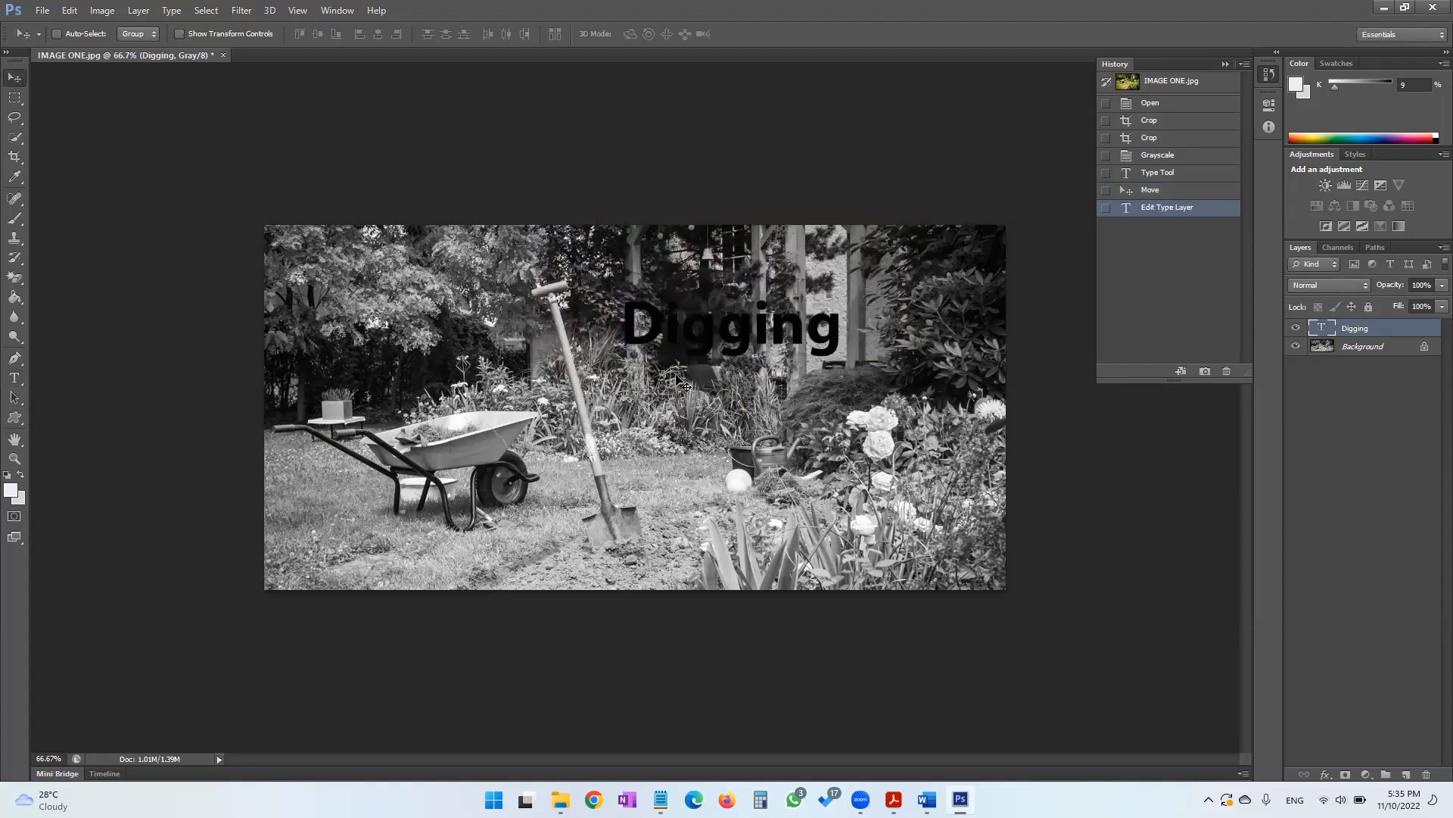
Revert the image to the Move history state, undoing the text color change
click(337, 10)
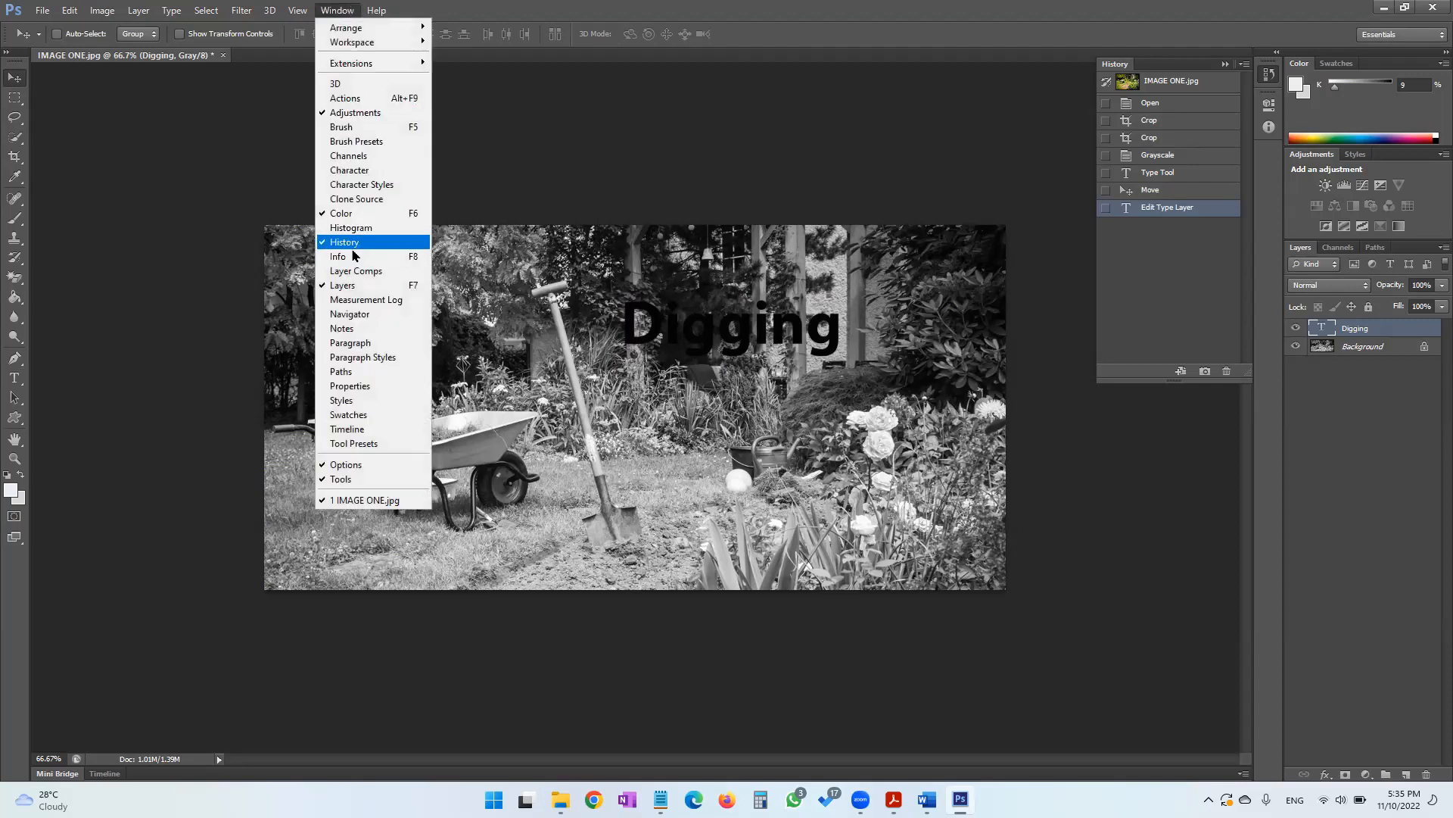
click(1169, 324)
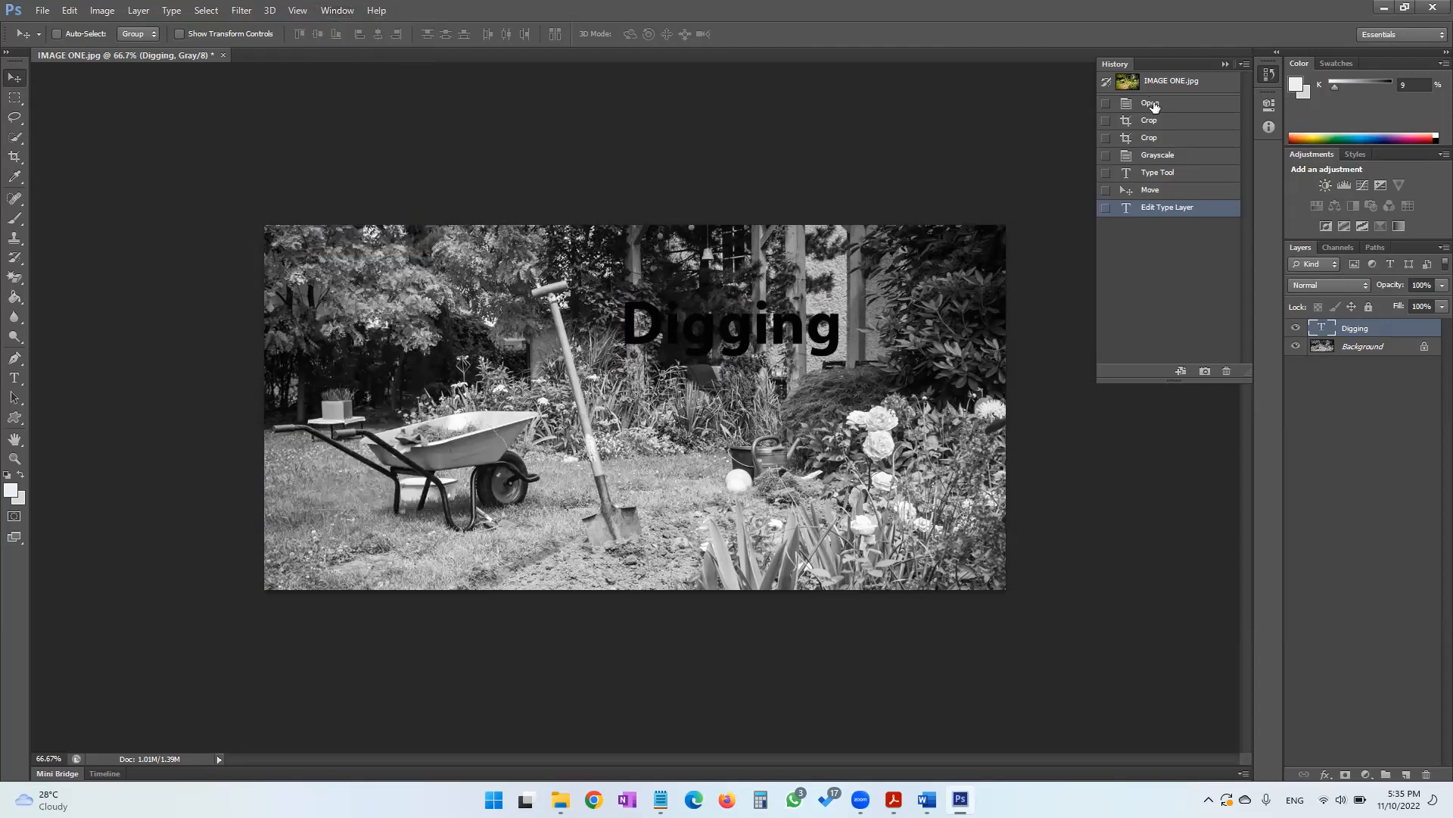
click(1150, 191)
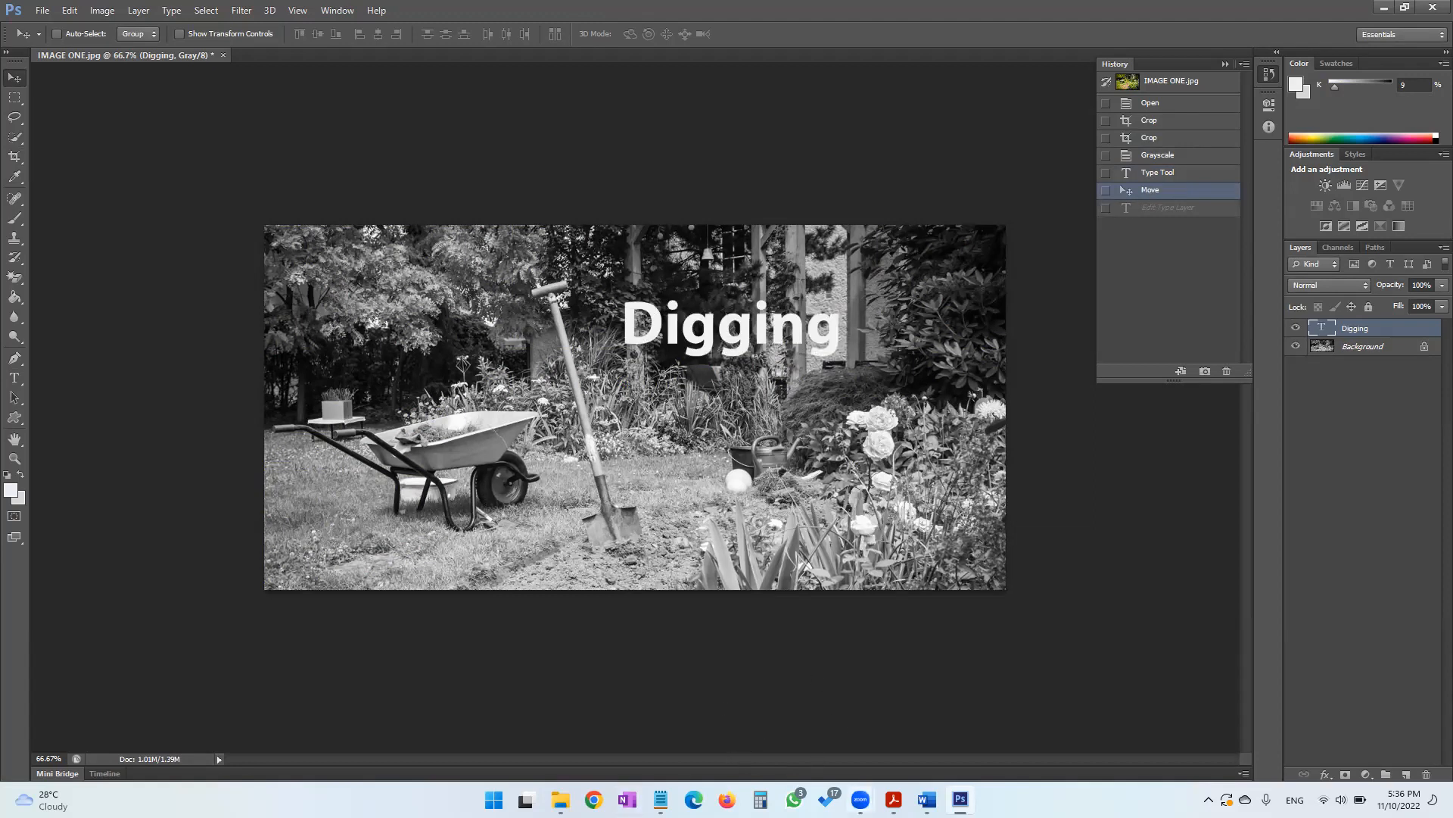
Switch to the practical paper to review Task A1a's save and insert instructions, and return to Photoshop
click(894, 799)
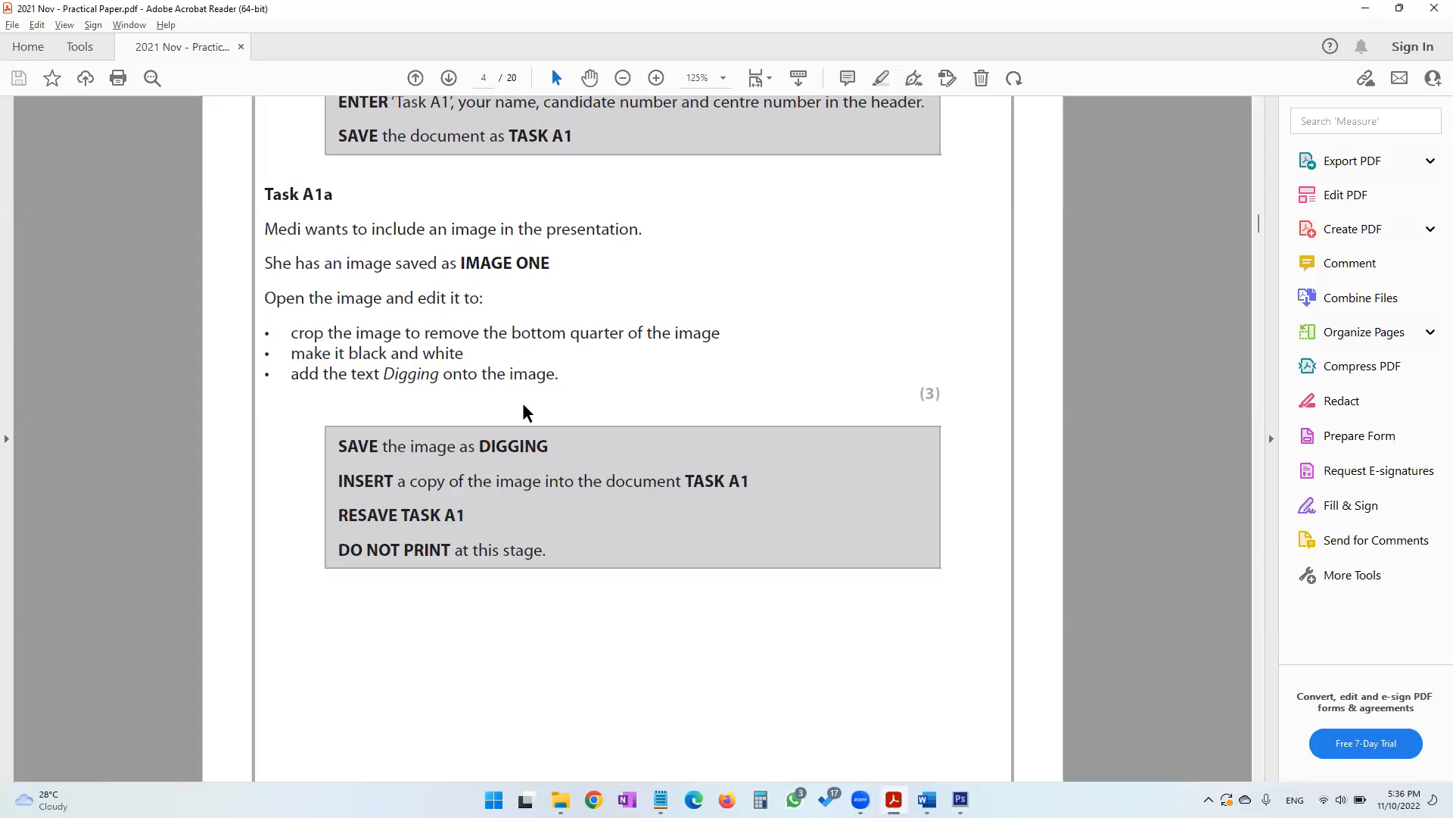
drag(479, 446, 554, 443)
drag(411, 482, 751, 488)
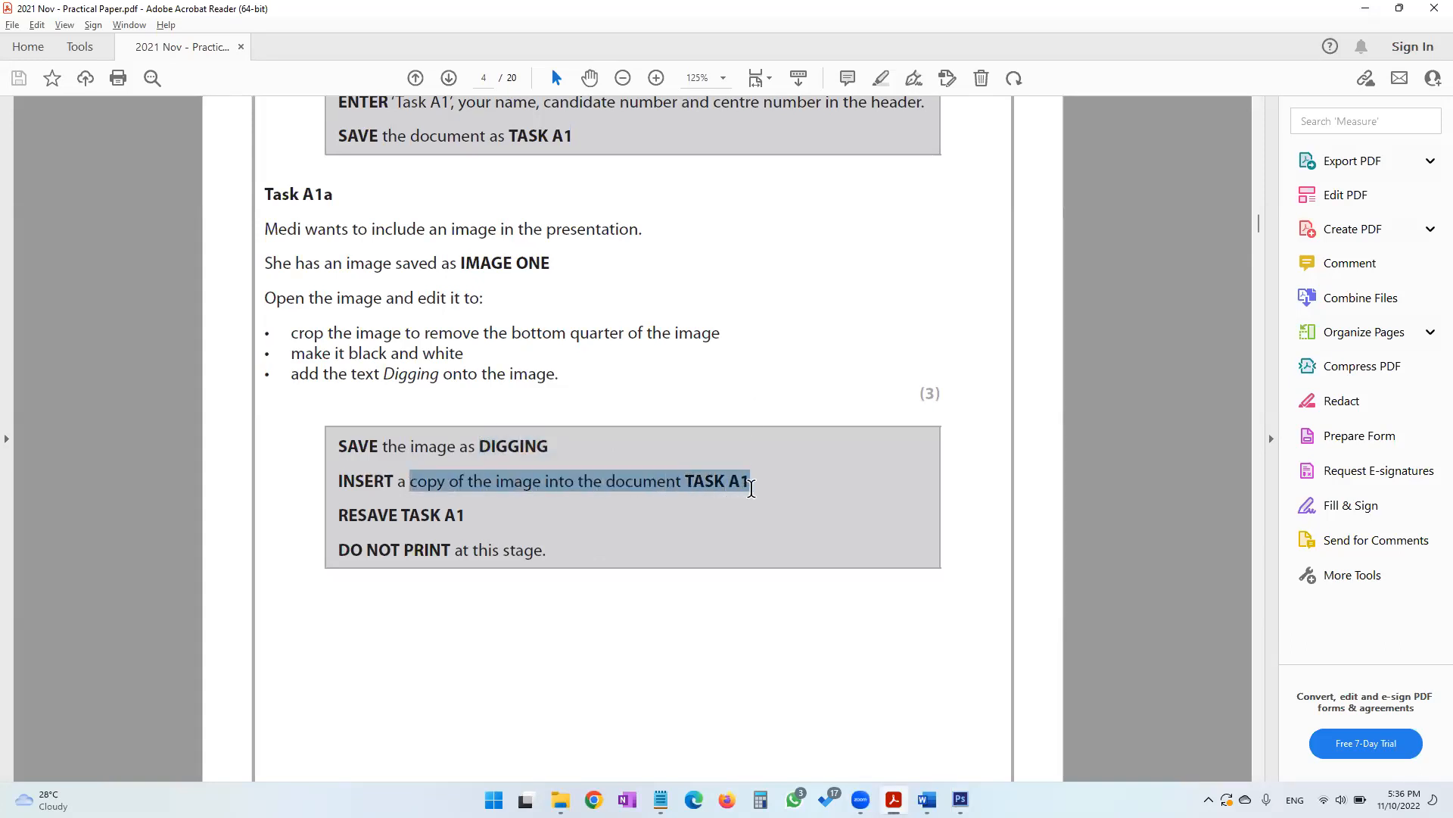
key(alt+Tab)
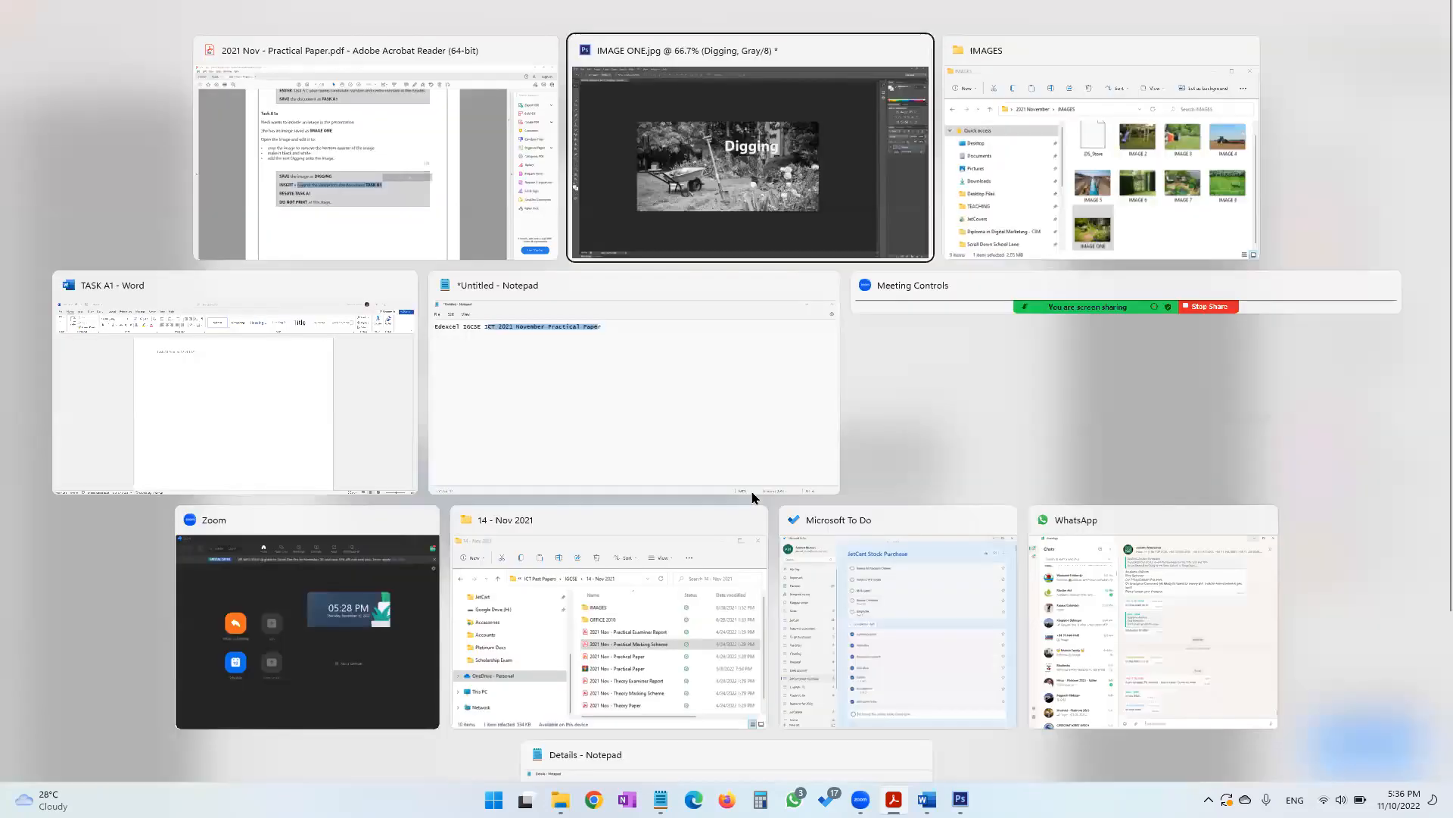
Save the edited image as DIGGING in Photoshop PSD format in the IMAGES folder
click(36, 14)
click(67, 193)
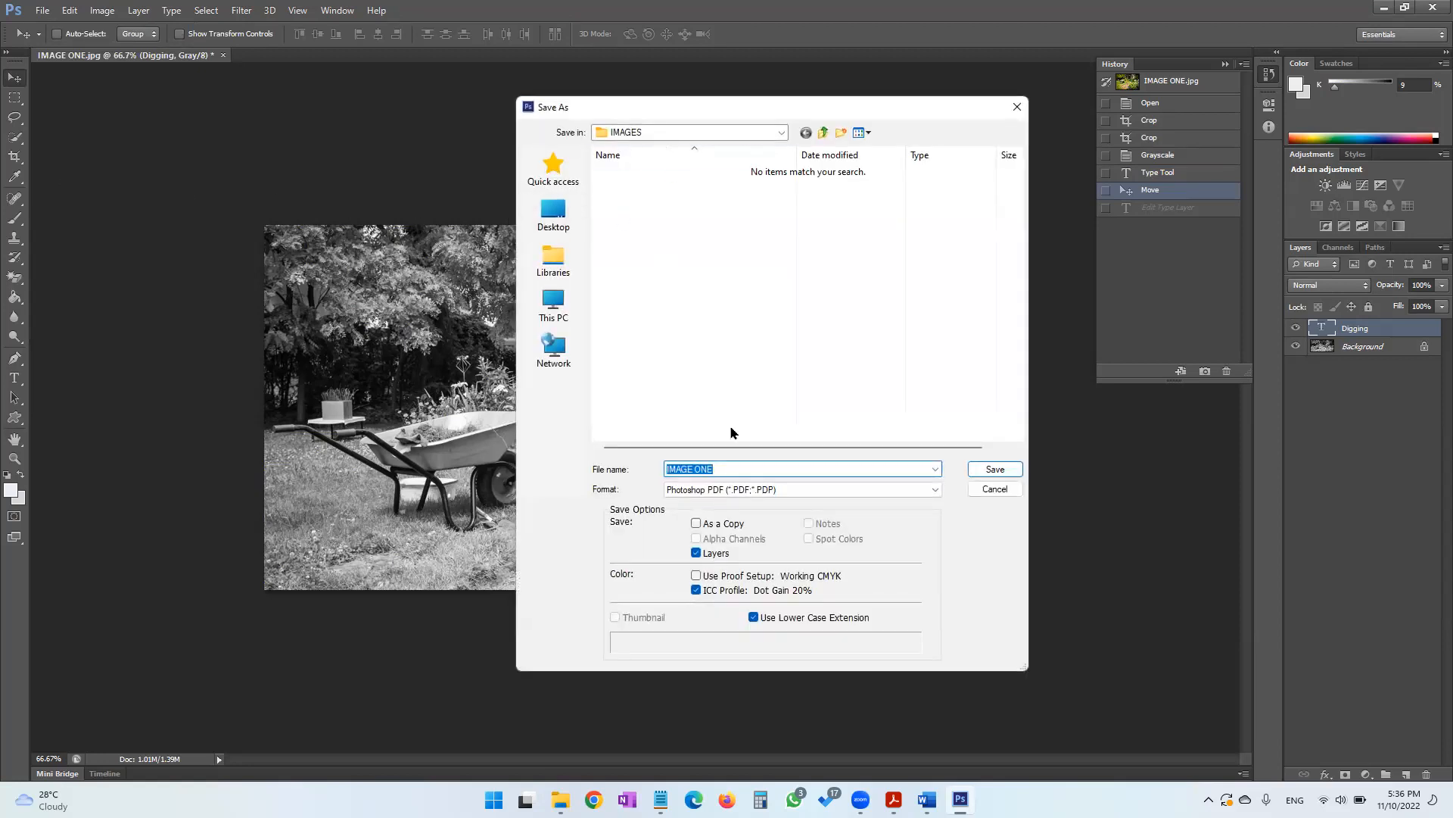
click(823, 132)
click(636, 175)
double_click(632, 179)
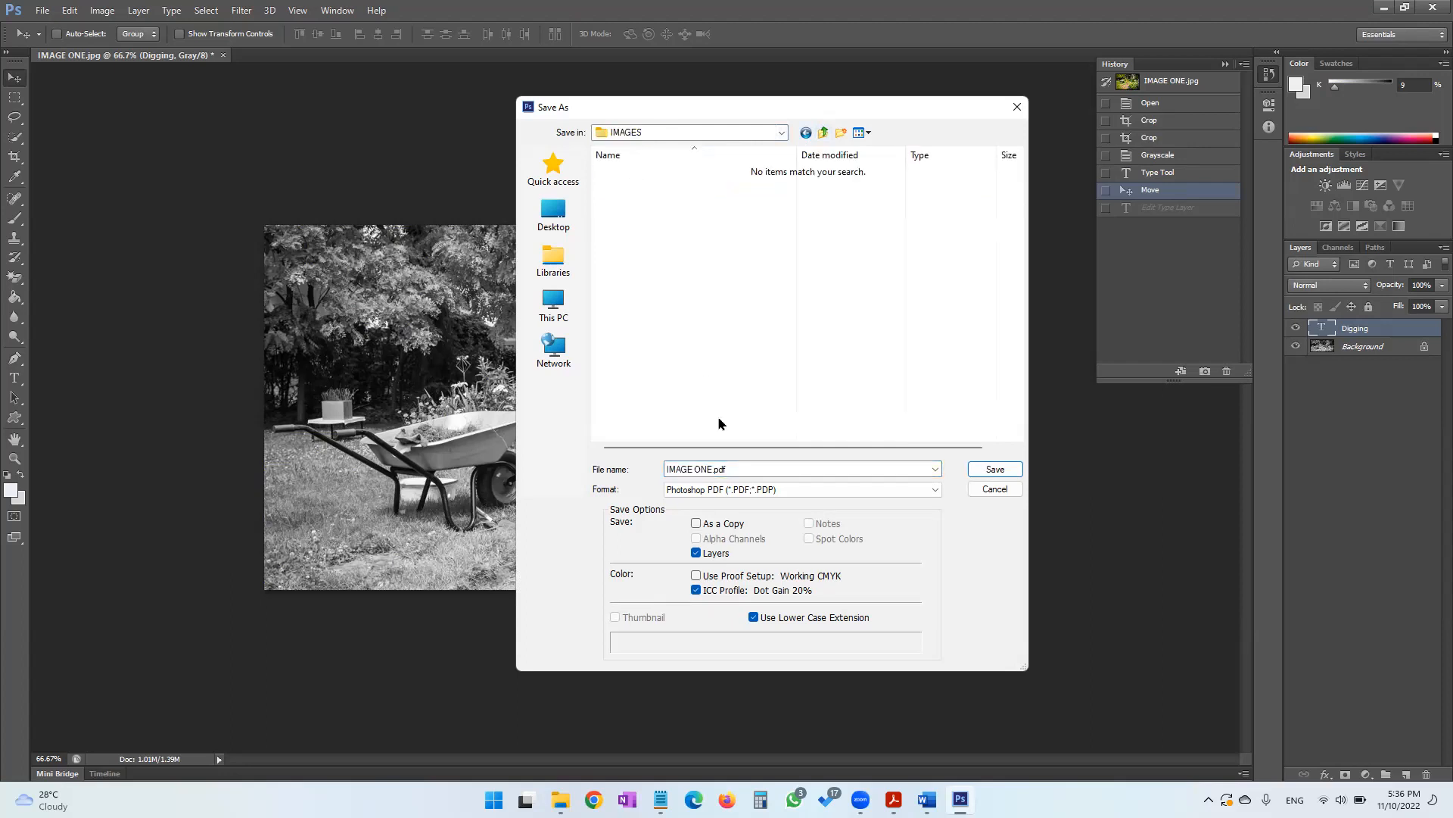
click(732, 469)
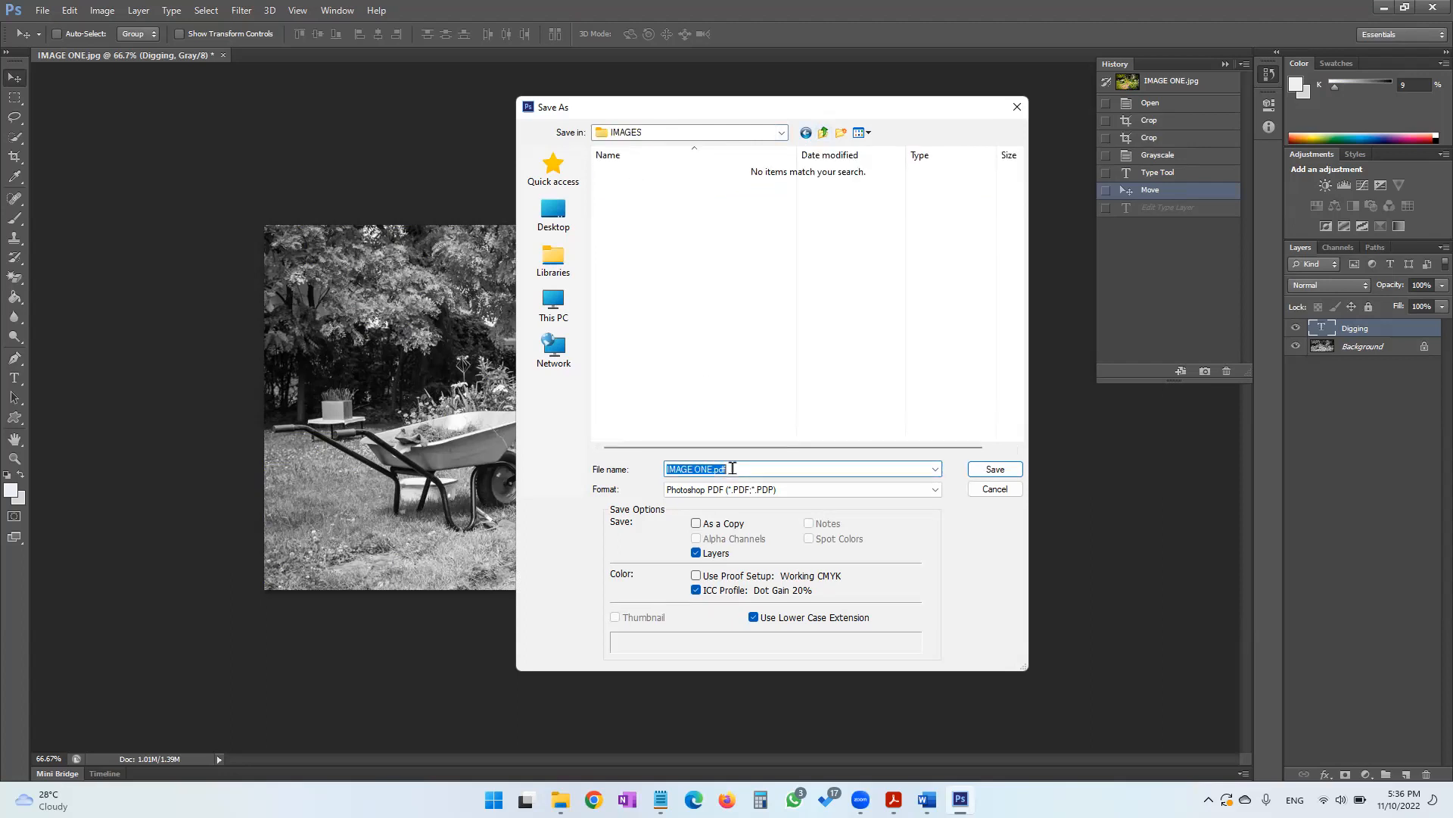
text(DIGGING)
click(766, 490)
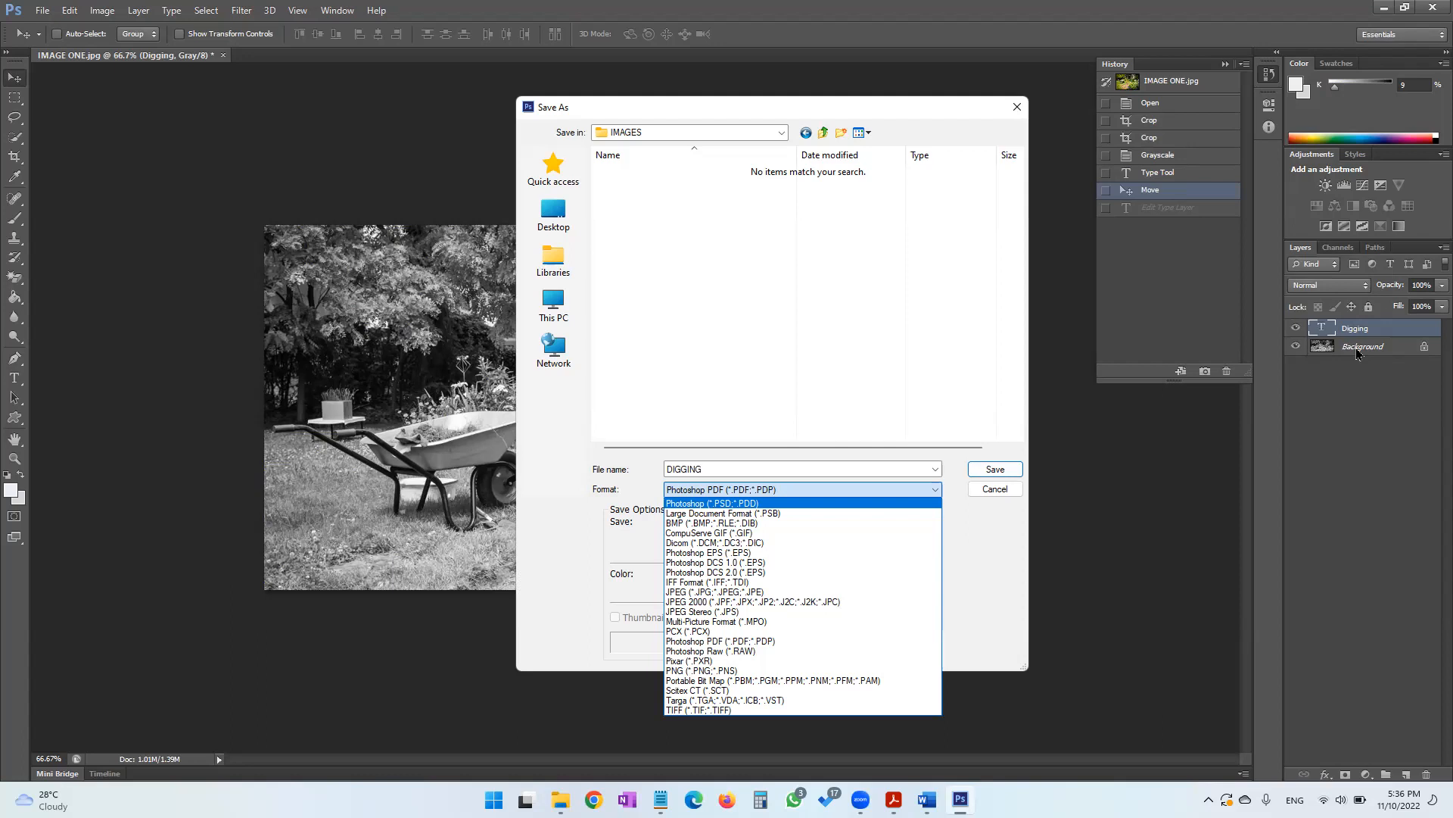
click(851, 506)
click(991, 471)
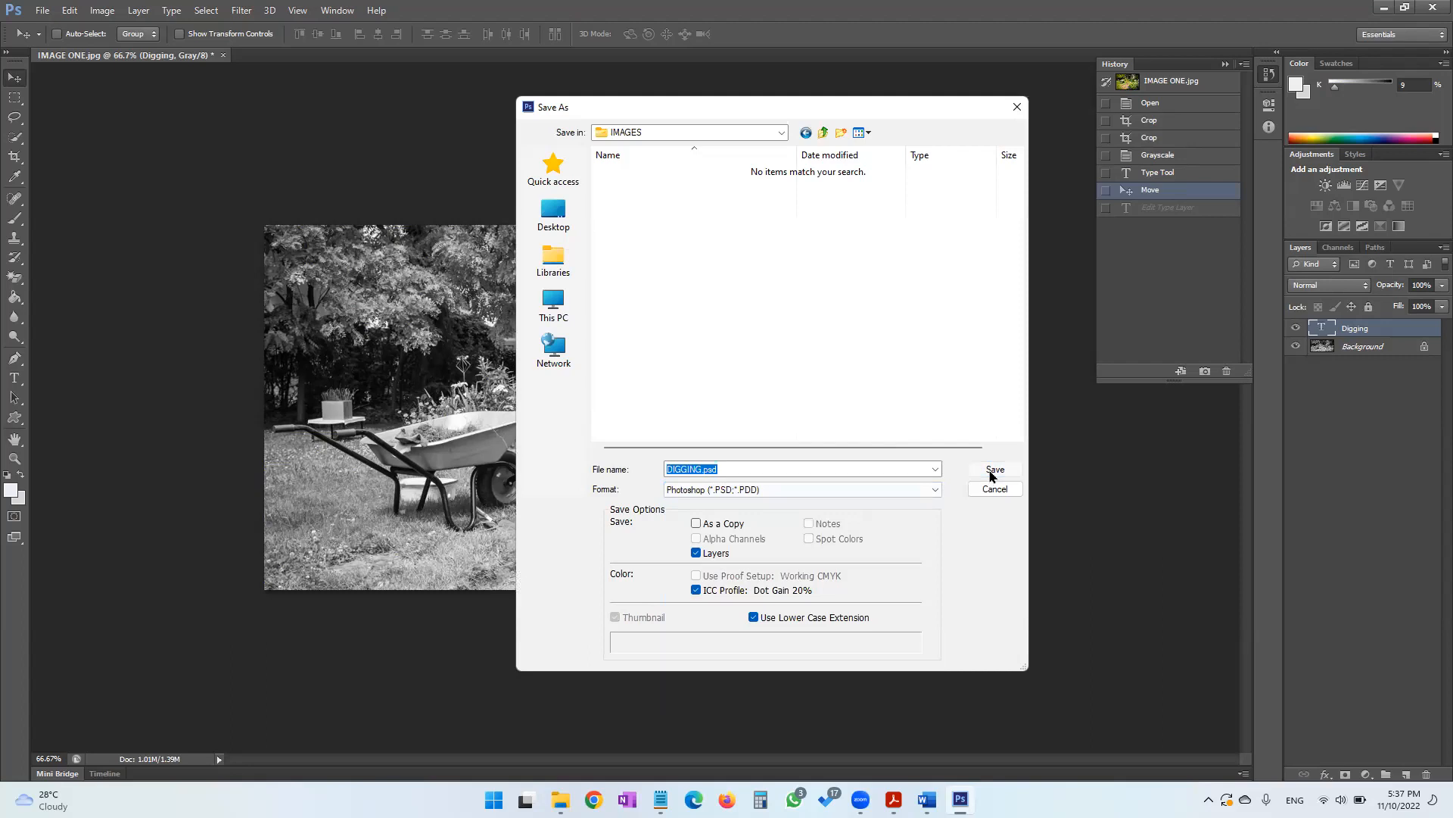
click(894, 247)
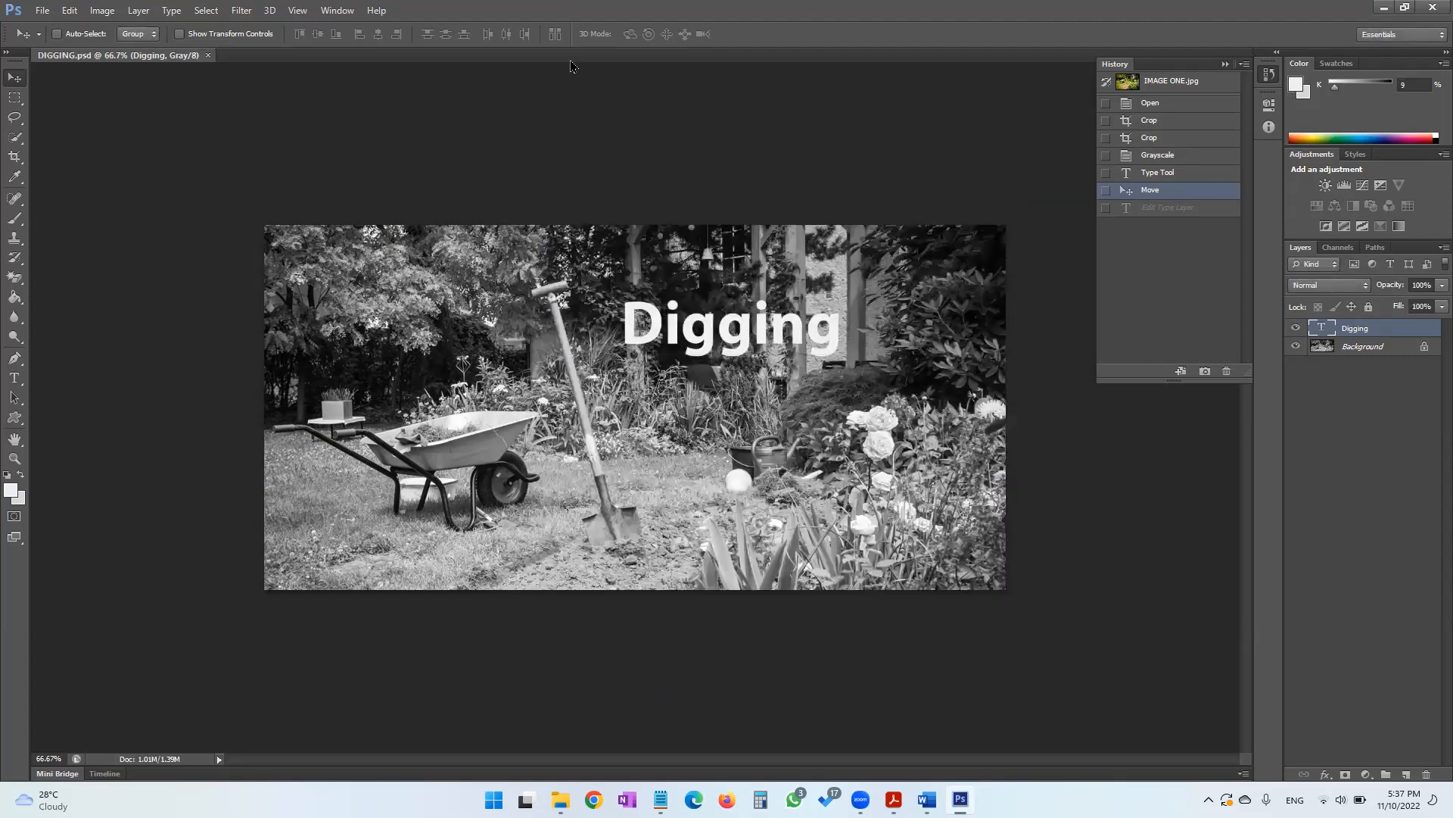
Save another version of DIGGING in JPEG format with Maximum quality
click(42, 10)
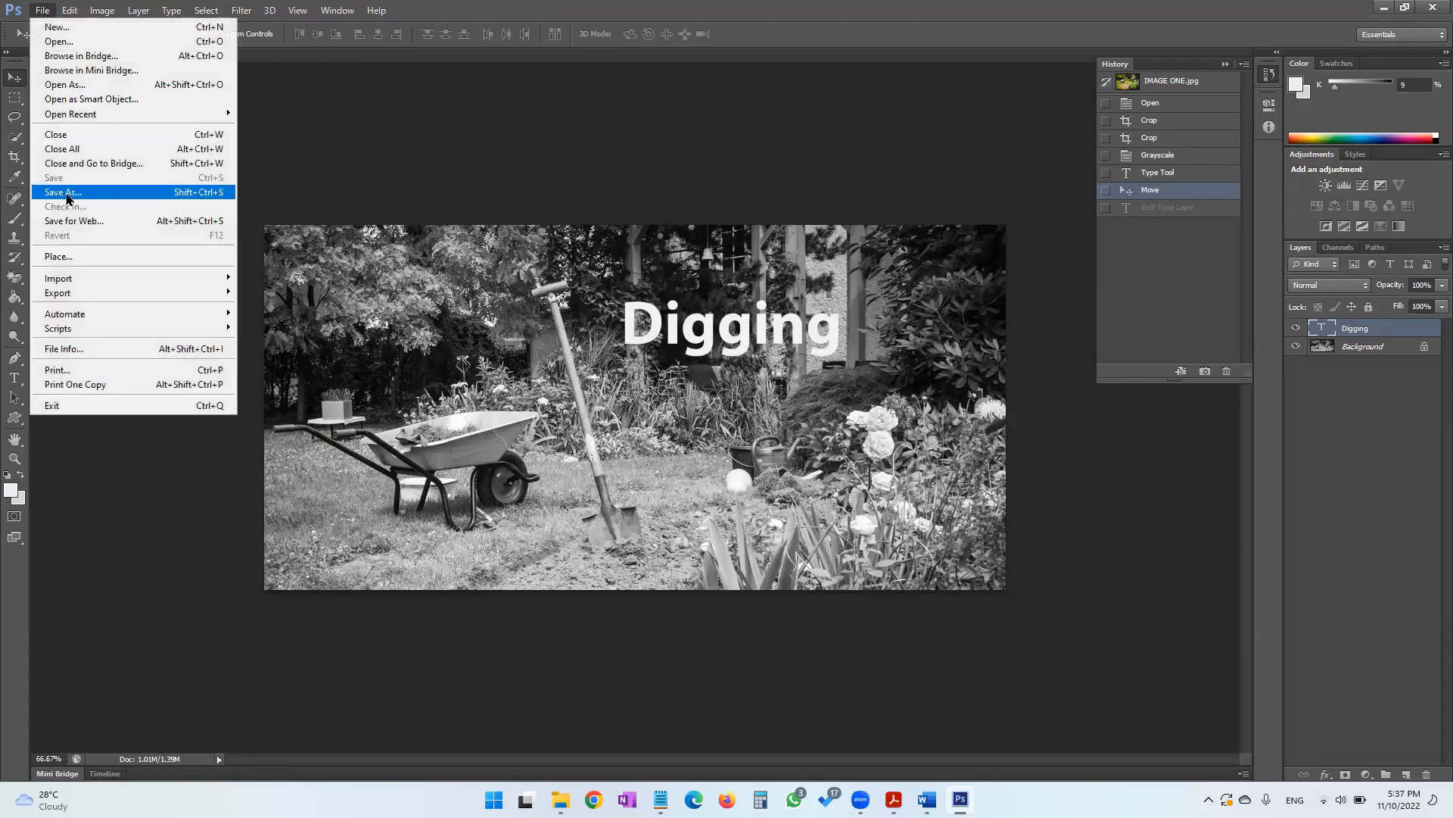
click(64, 193)
click(700, 489)
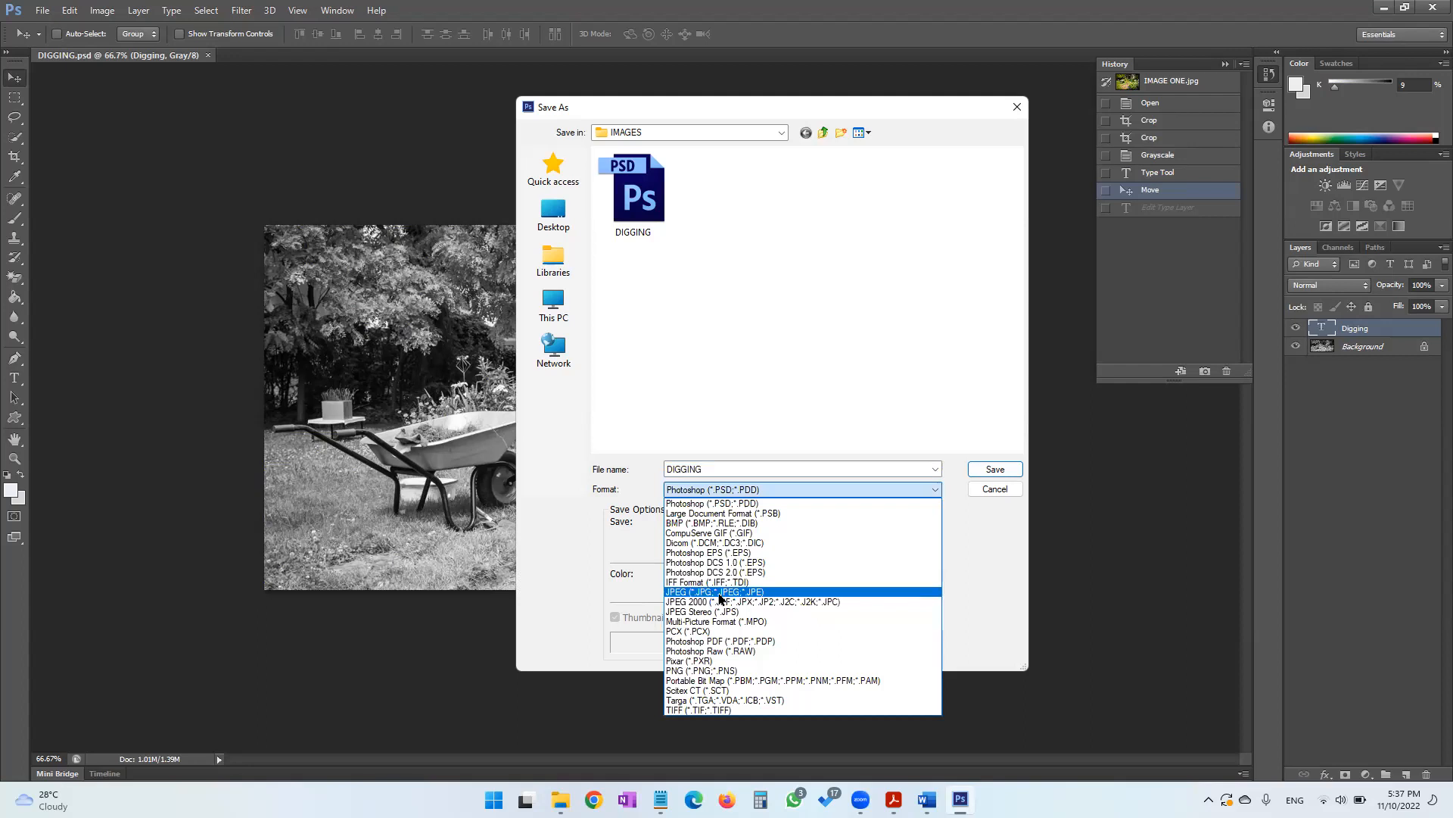
click(719, 595)
click(984, 469)
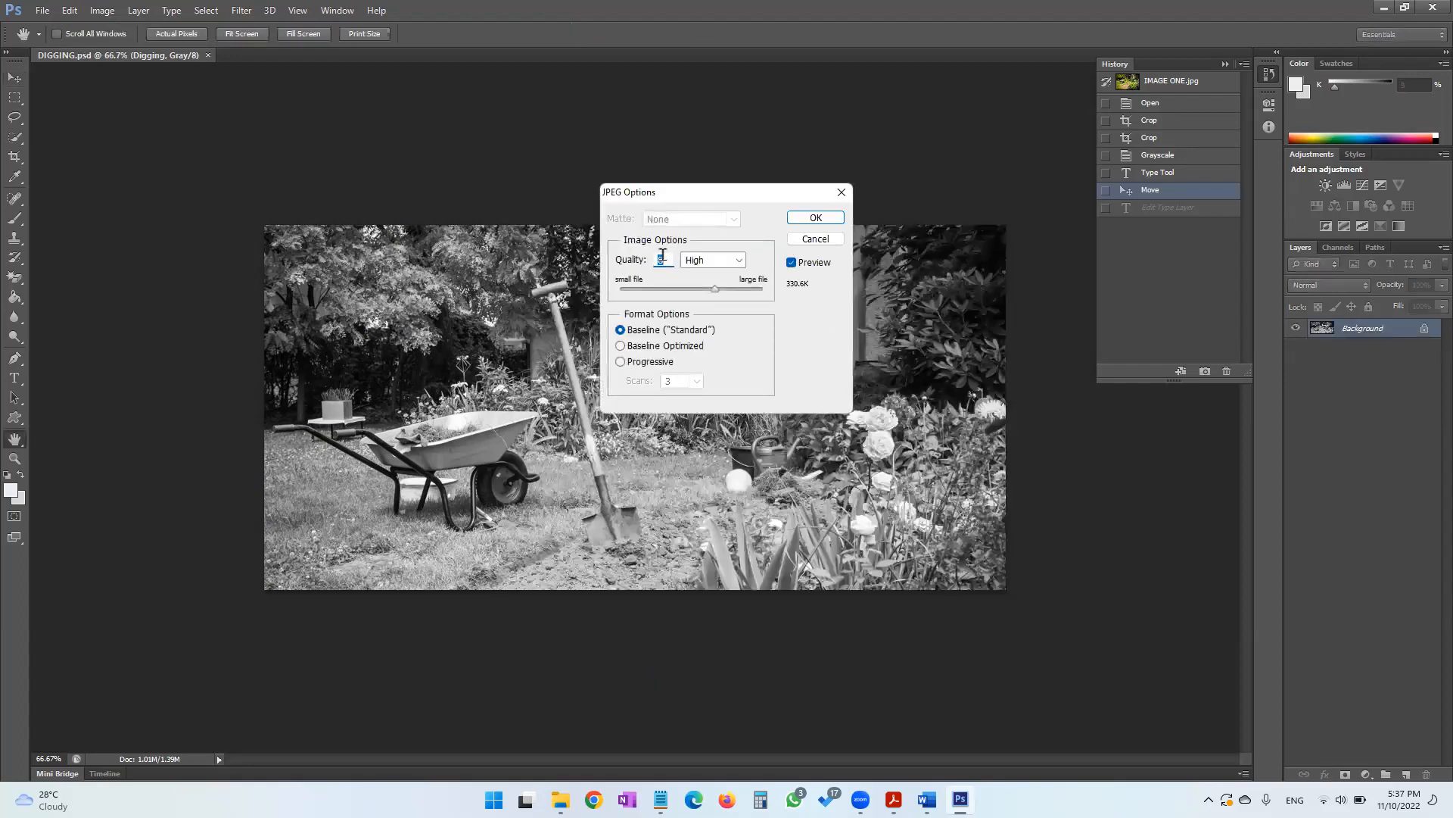
click(710, 263)
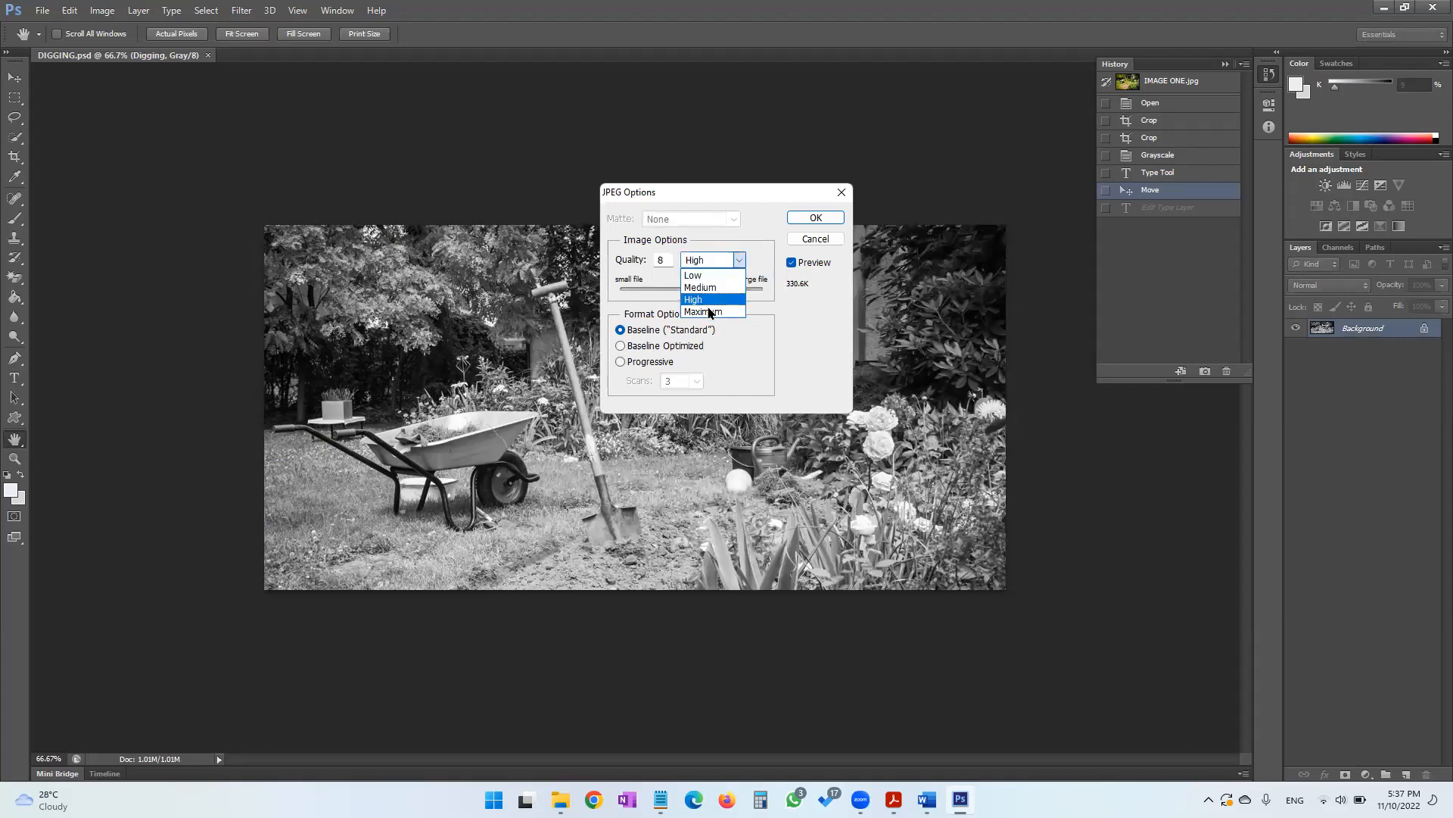
click(709, 309)
click(808, 218)
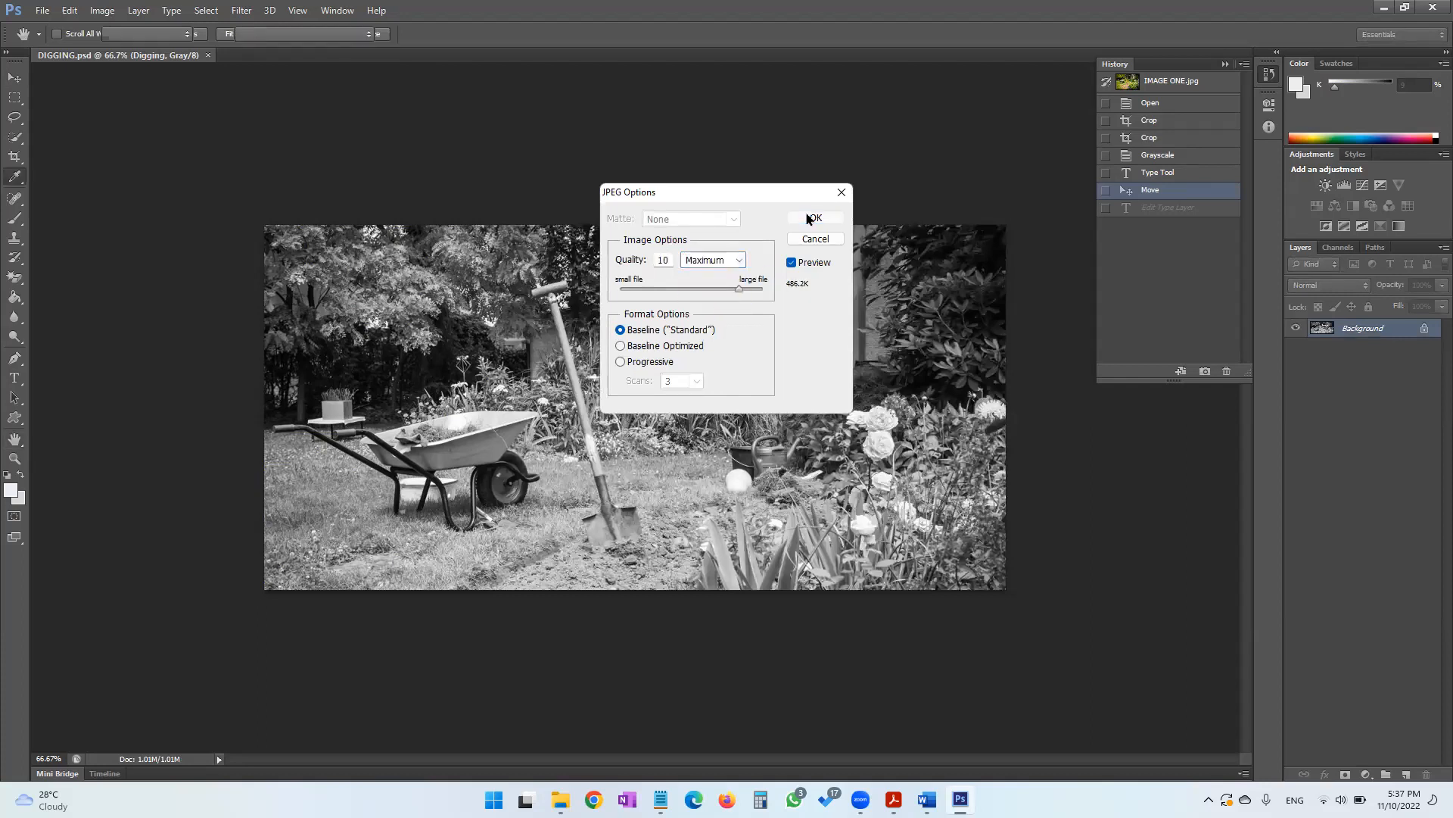
Switch to the IMAGES folder in File Explorer and check the saved PSD and JPEG versions of DIGGING
mouse_move(560, 799)
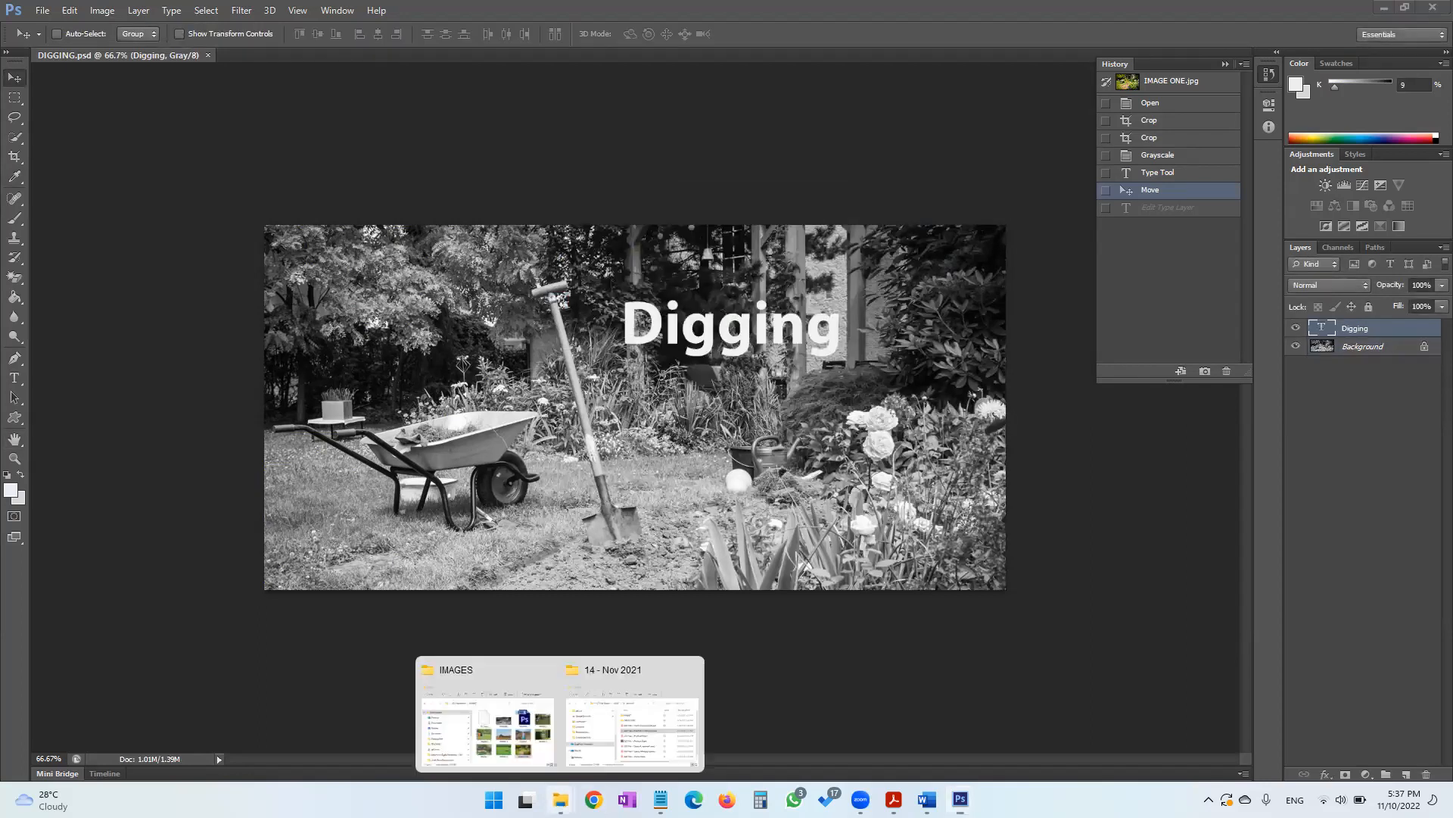
click(527, 742)
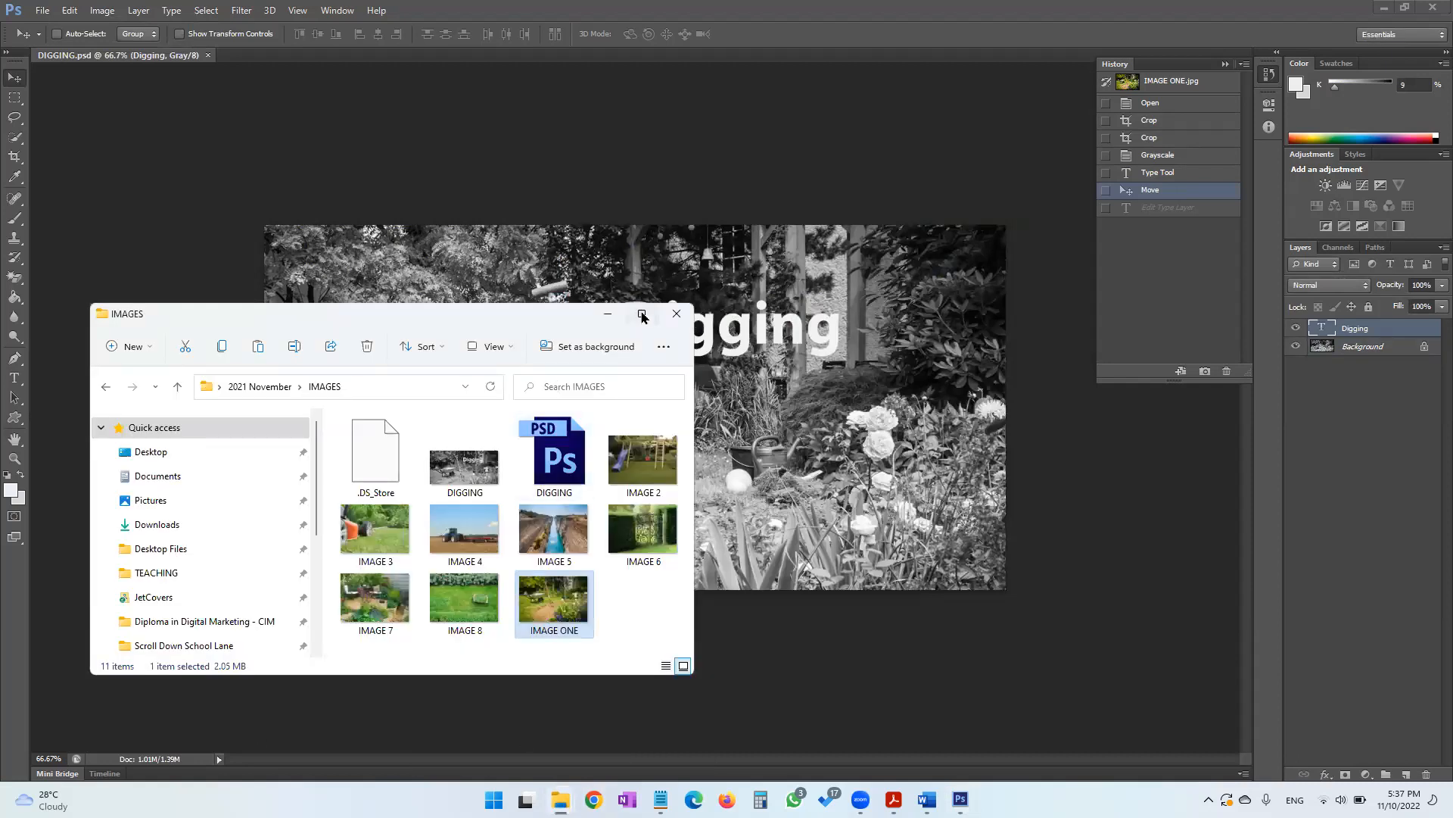
click(542, 472)
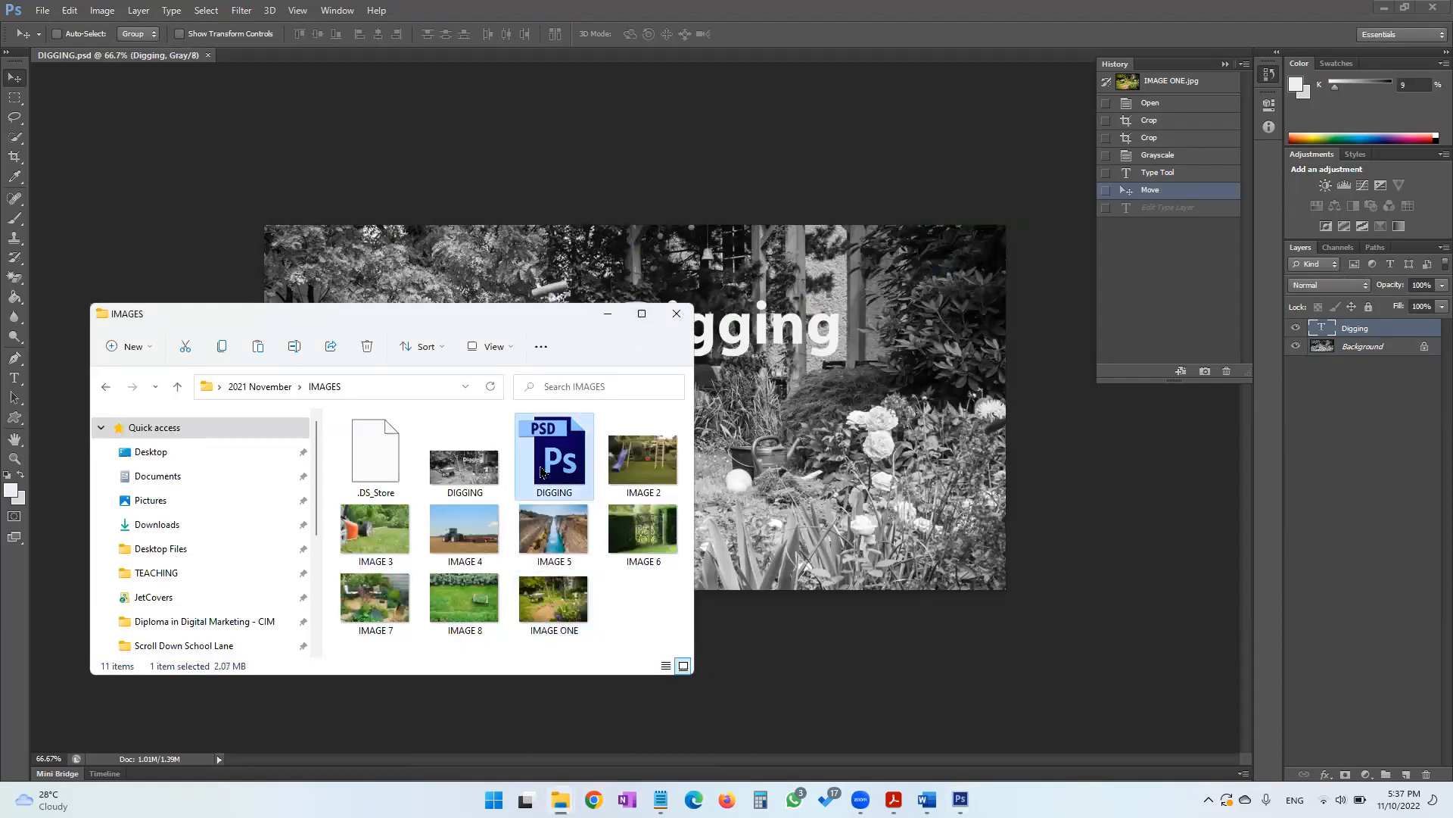
click(461, 488)
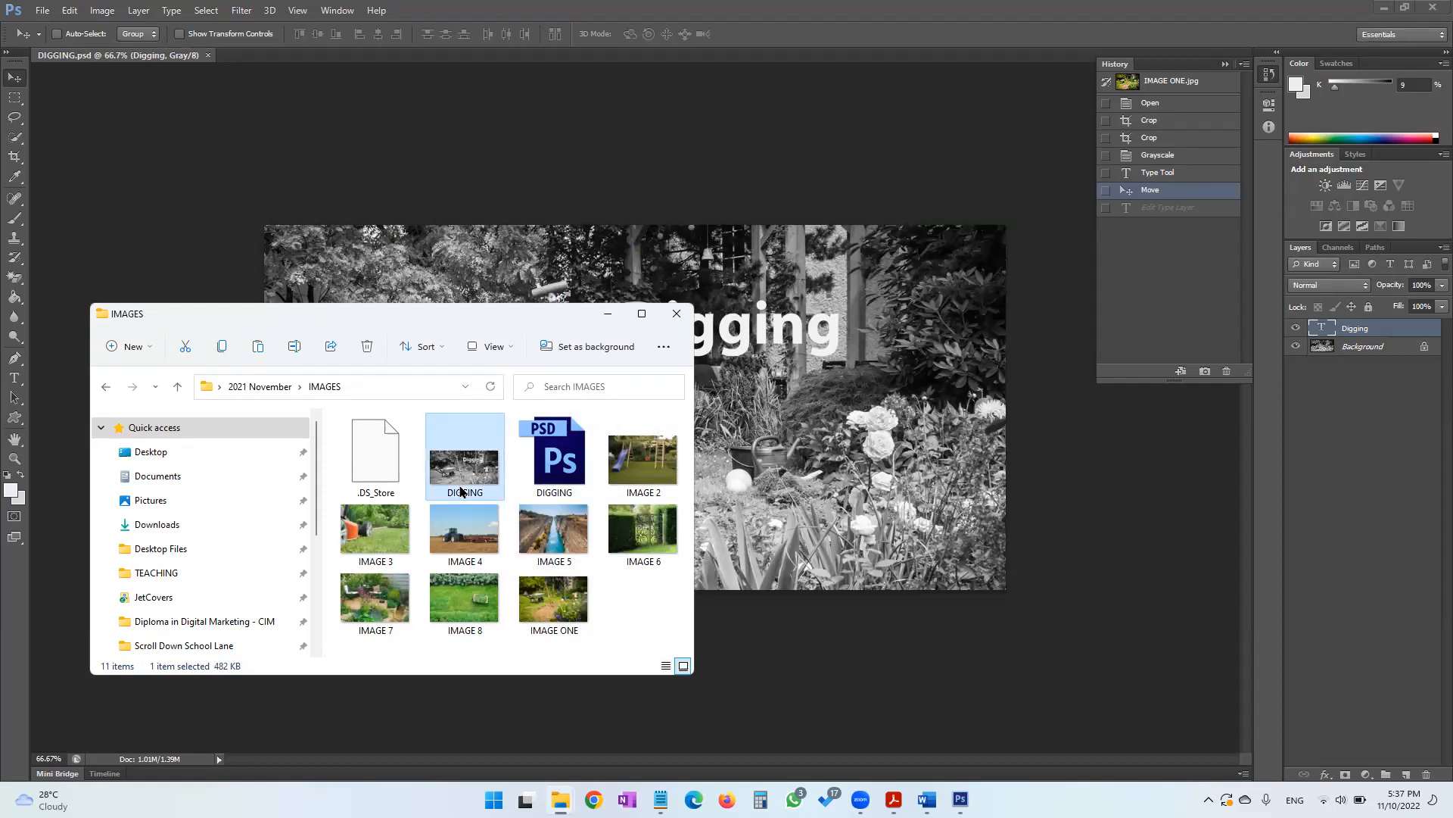
click(535, 492)
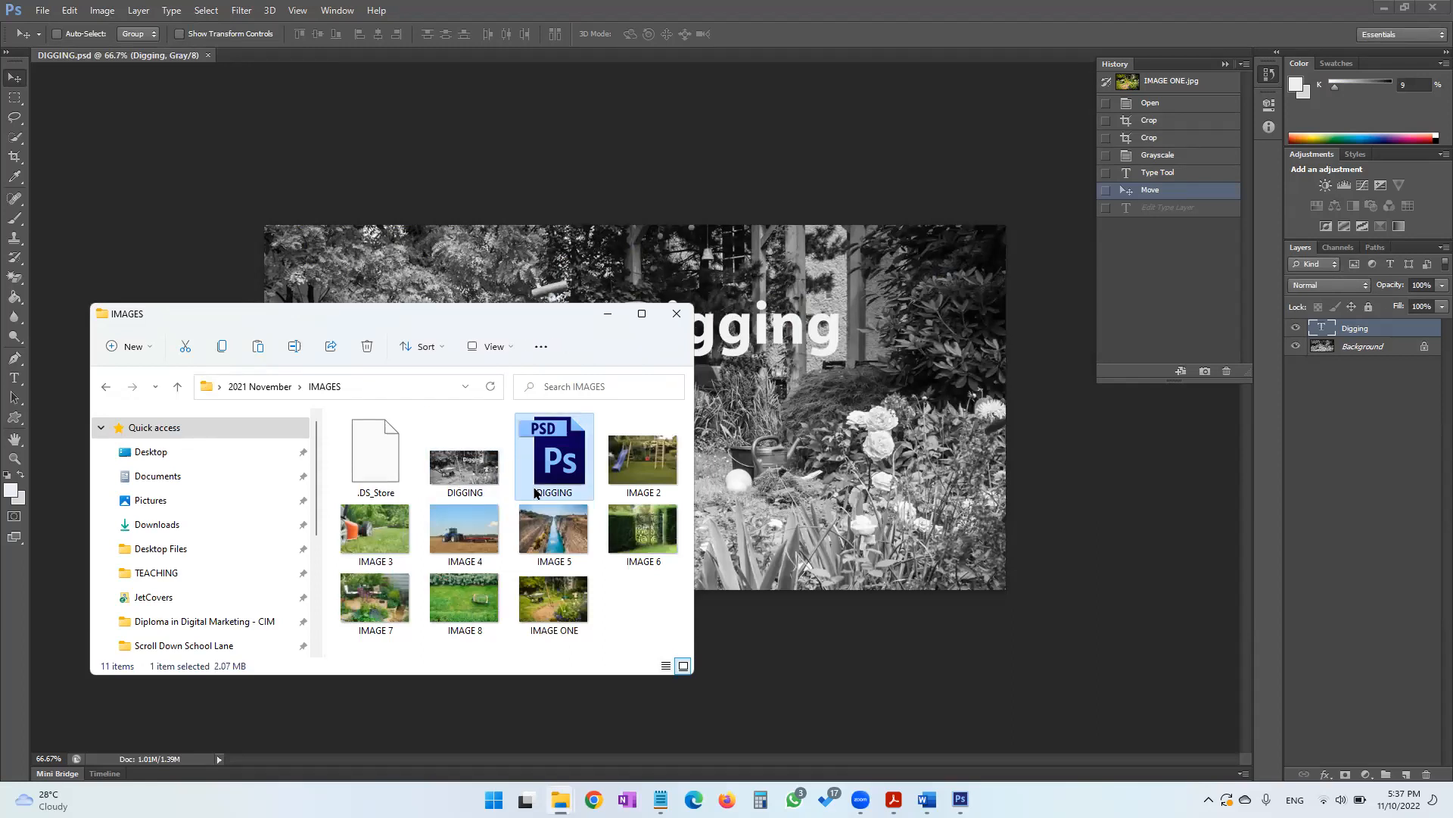
Insert a copy of the JPEG version of DIGGING from the IMAGES folder into the TASK A1 document in Word
click(472, 492)
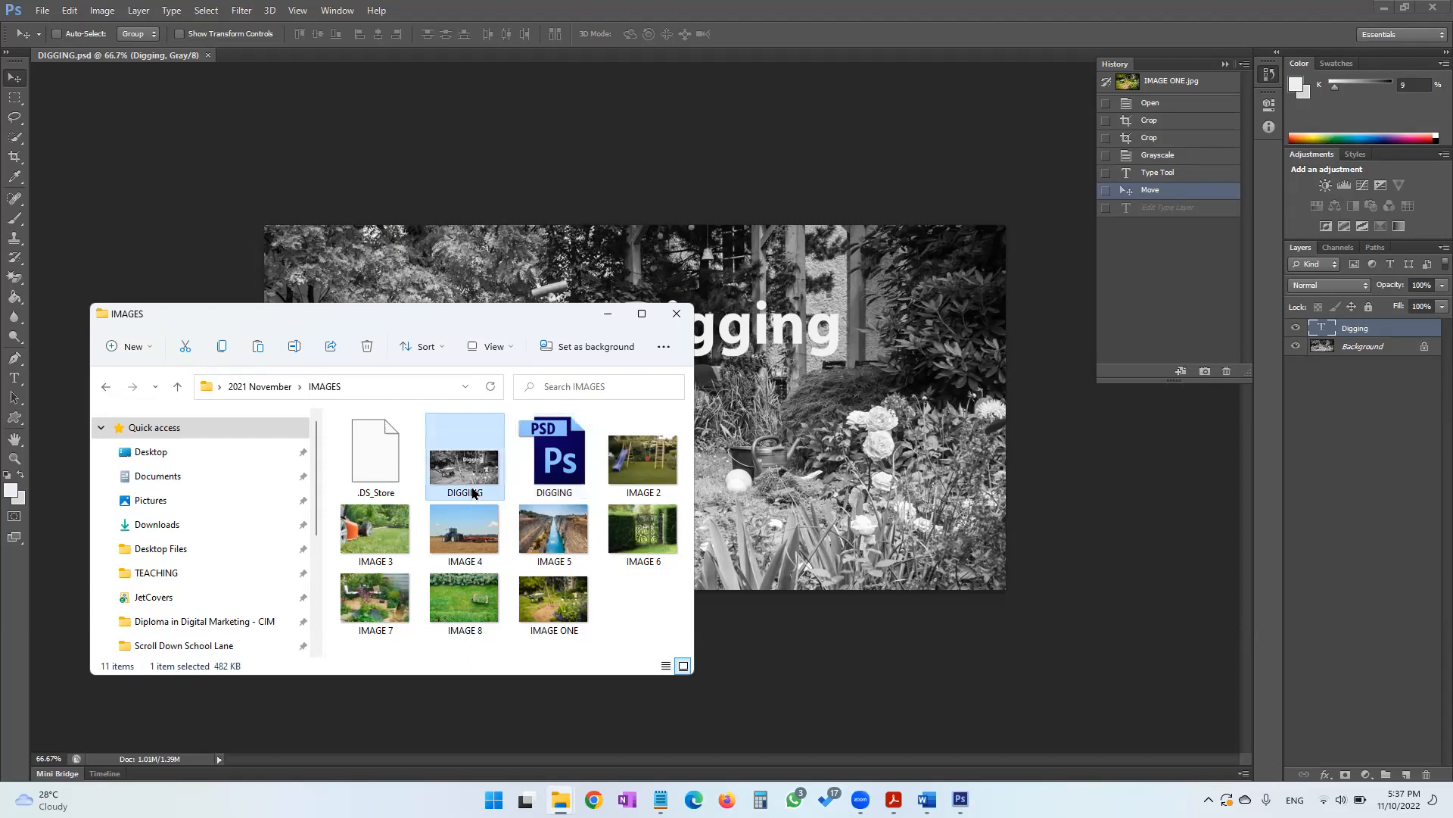
click(566, 491)
click(495, 492)
click(893, 800)
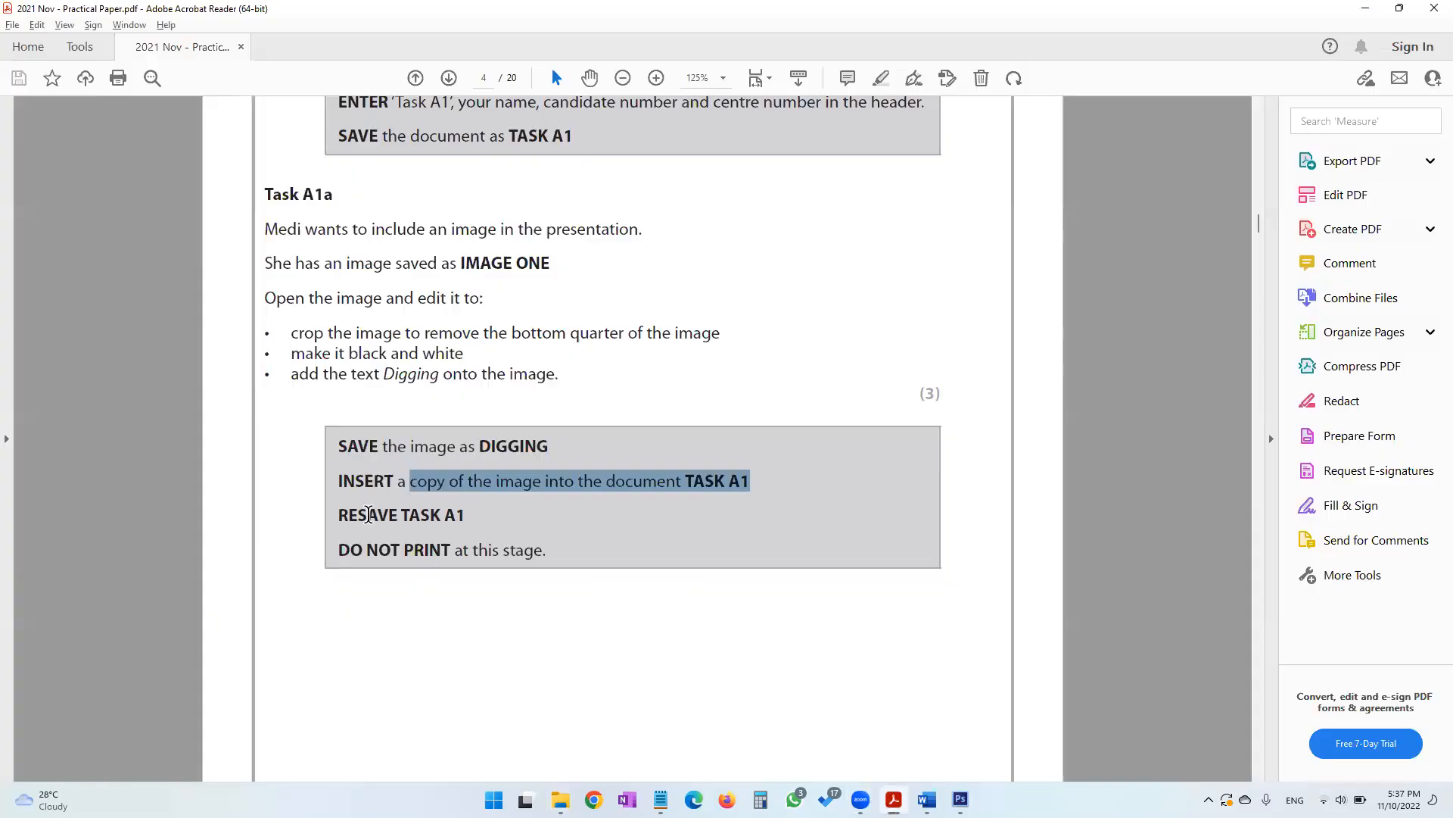
drag(694, 493, 492, 466)
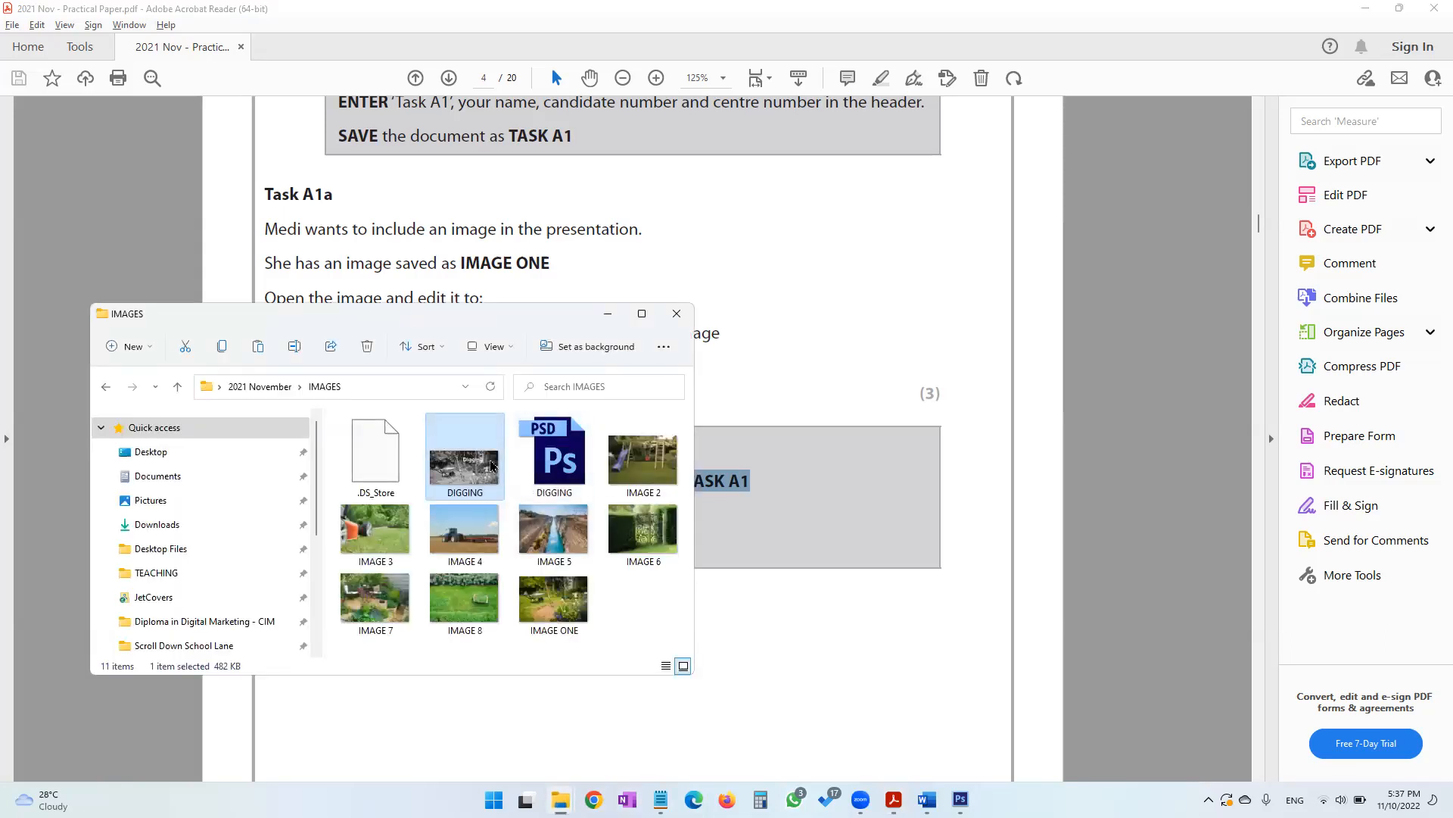
drag(492, 466, 404, 202)
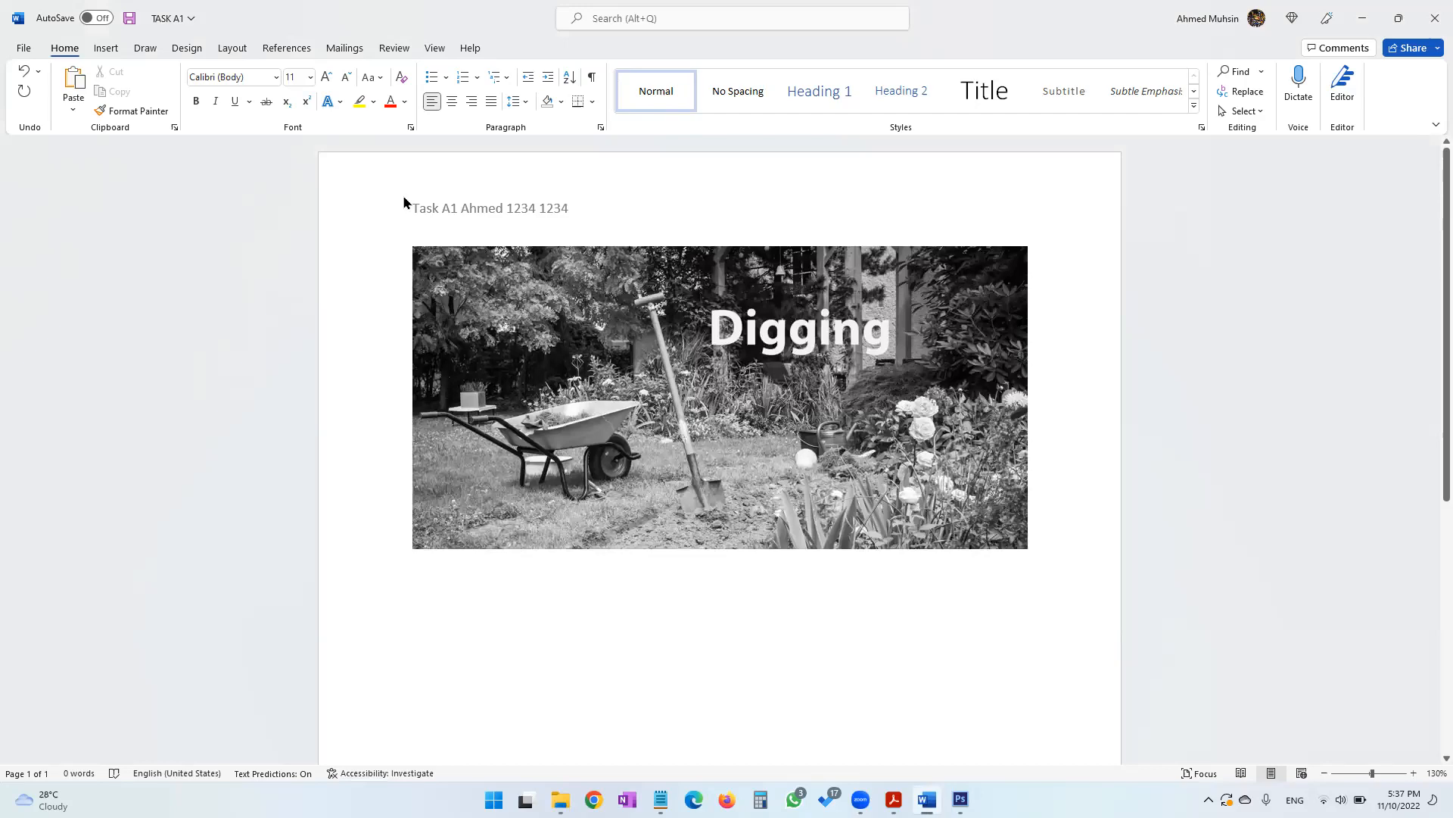
Check Task A1a's resave instruction in the practical paper, and resave TASK A1 in Word
key(alt+Tab)
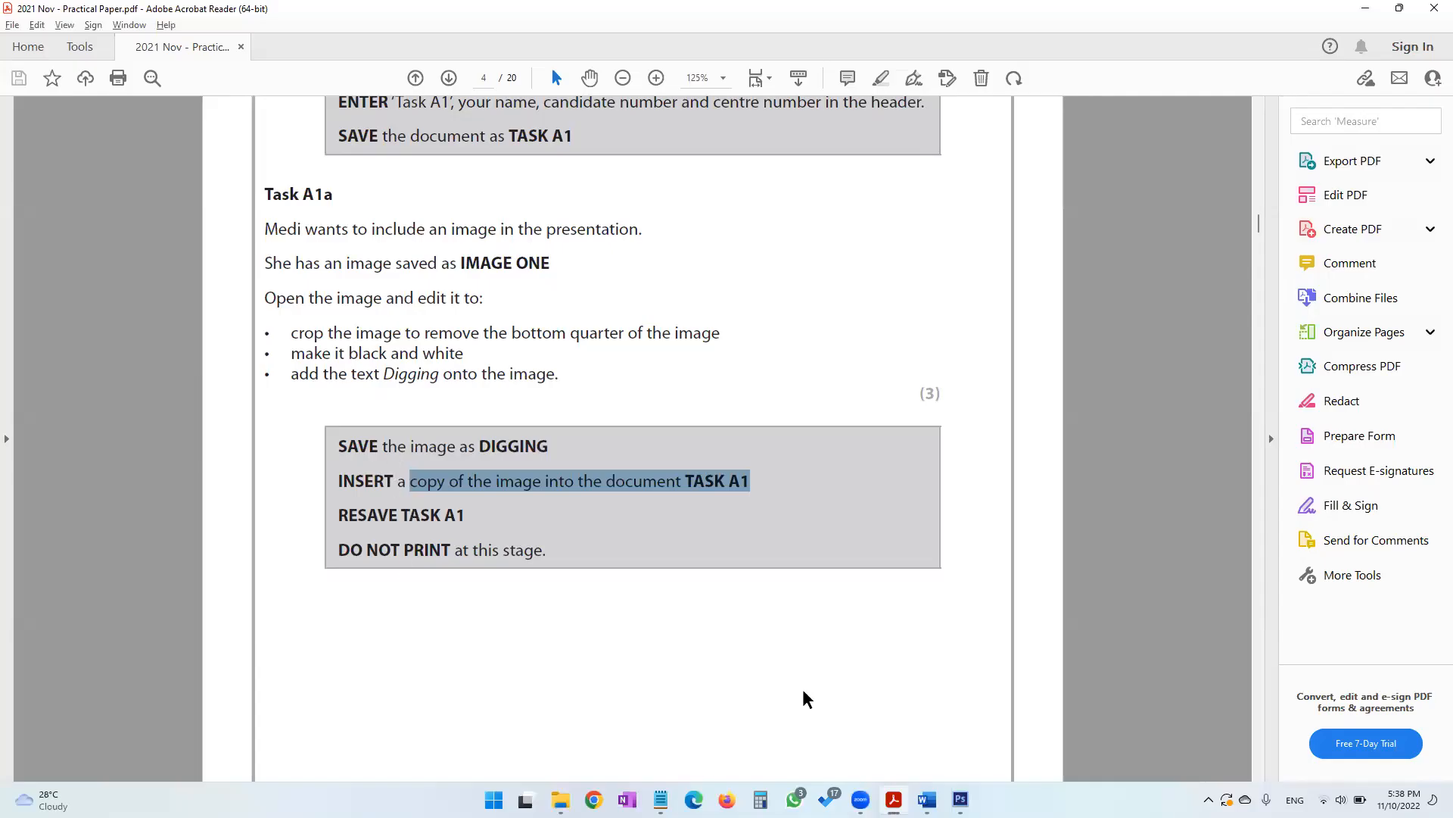
click(928, 799)
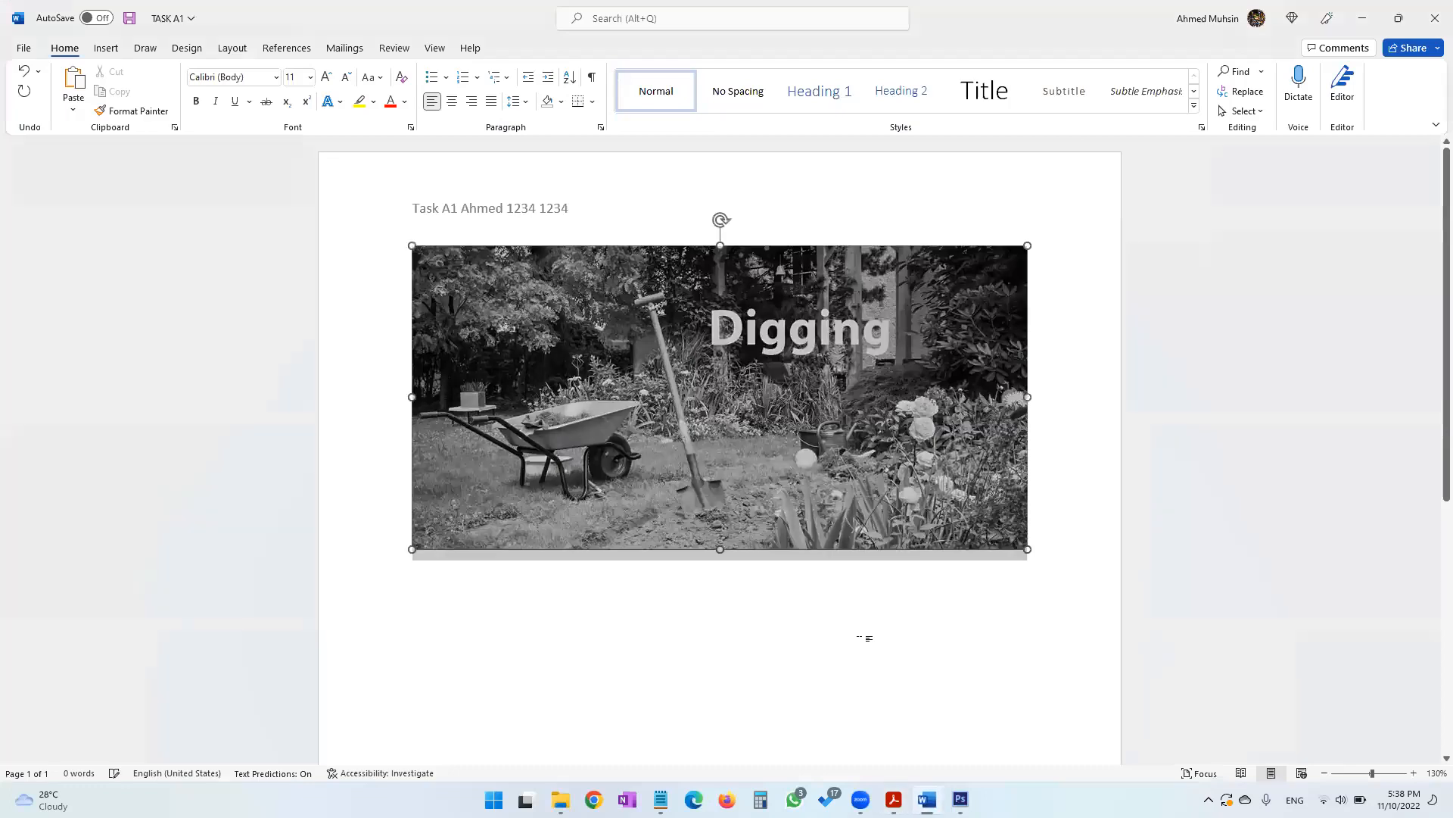
key(ctrl+s)
Switch to the practical paper and examine Task A1b's requirements for the background image's dimensions, shapes and company name
key(alt+Tab)
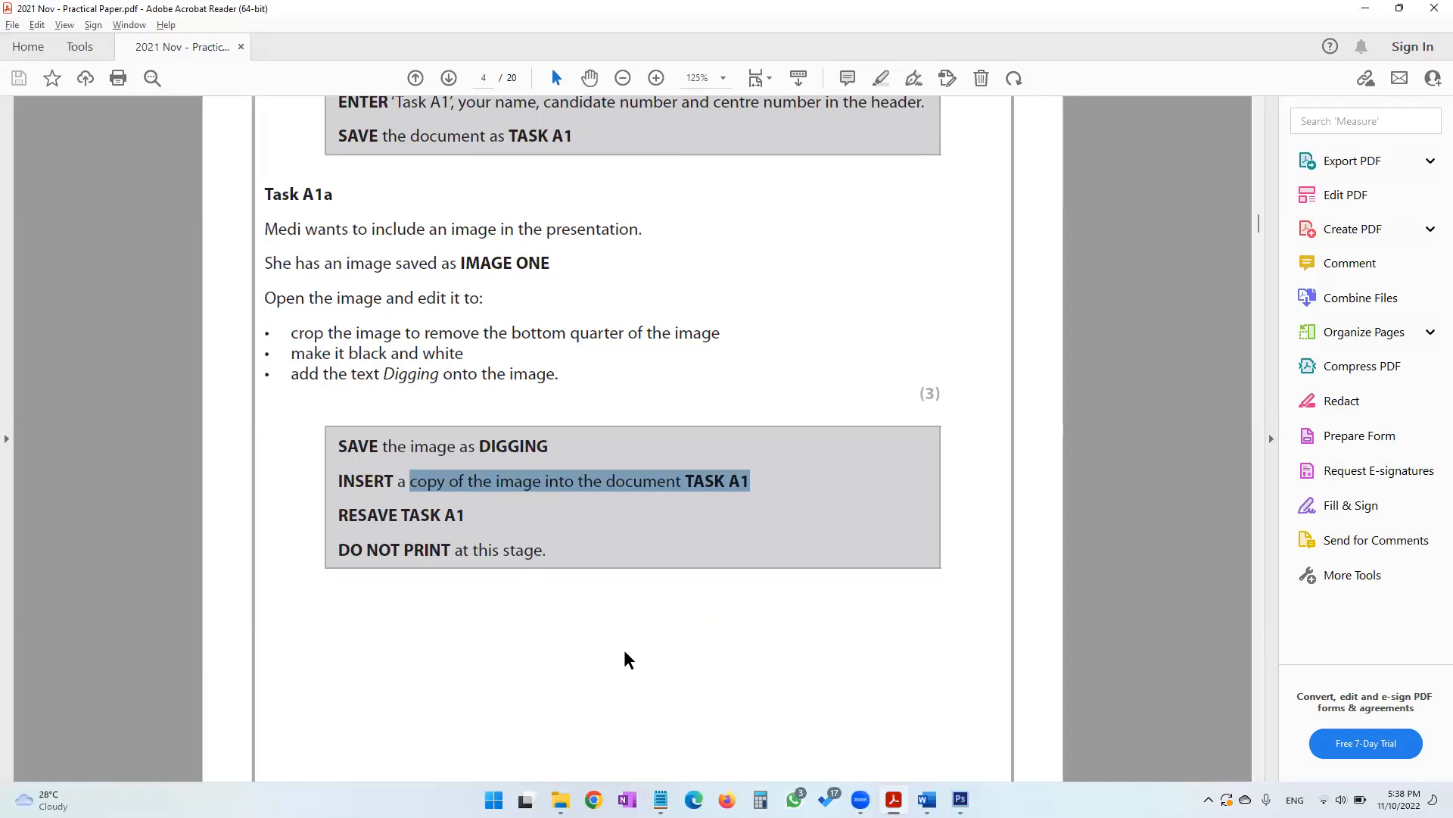
scroll(624, 650, down, 10)
scroll(623, 650, down, 4)
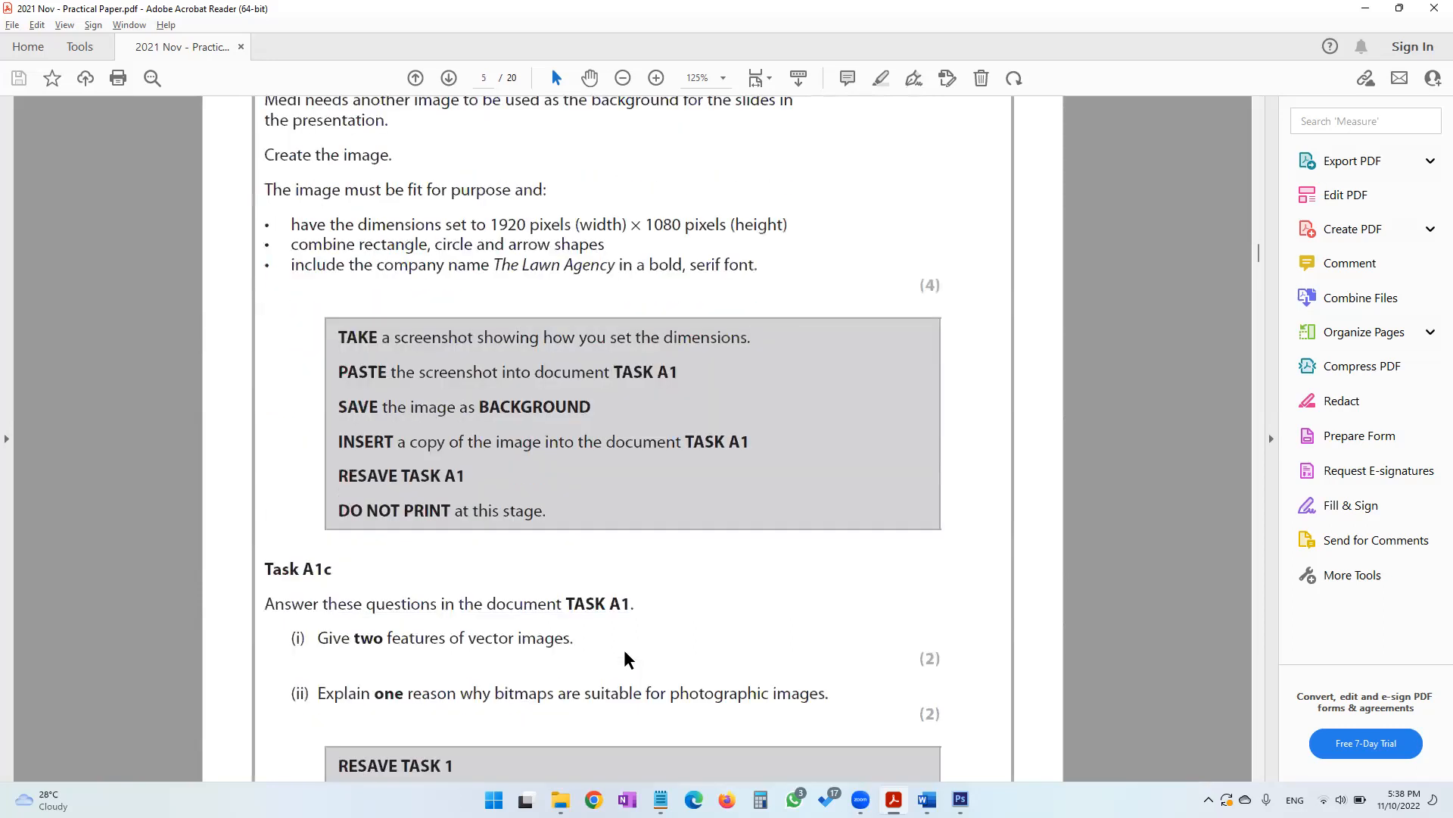
scroll(625, 651, up, 1)
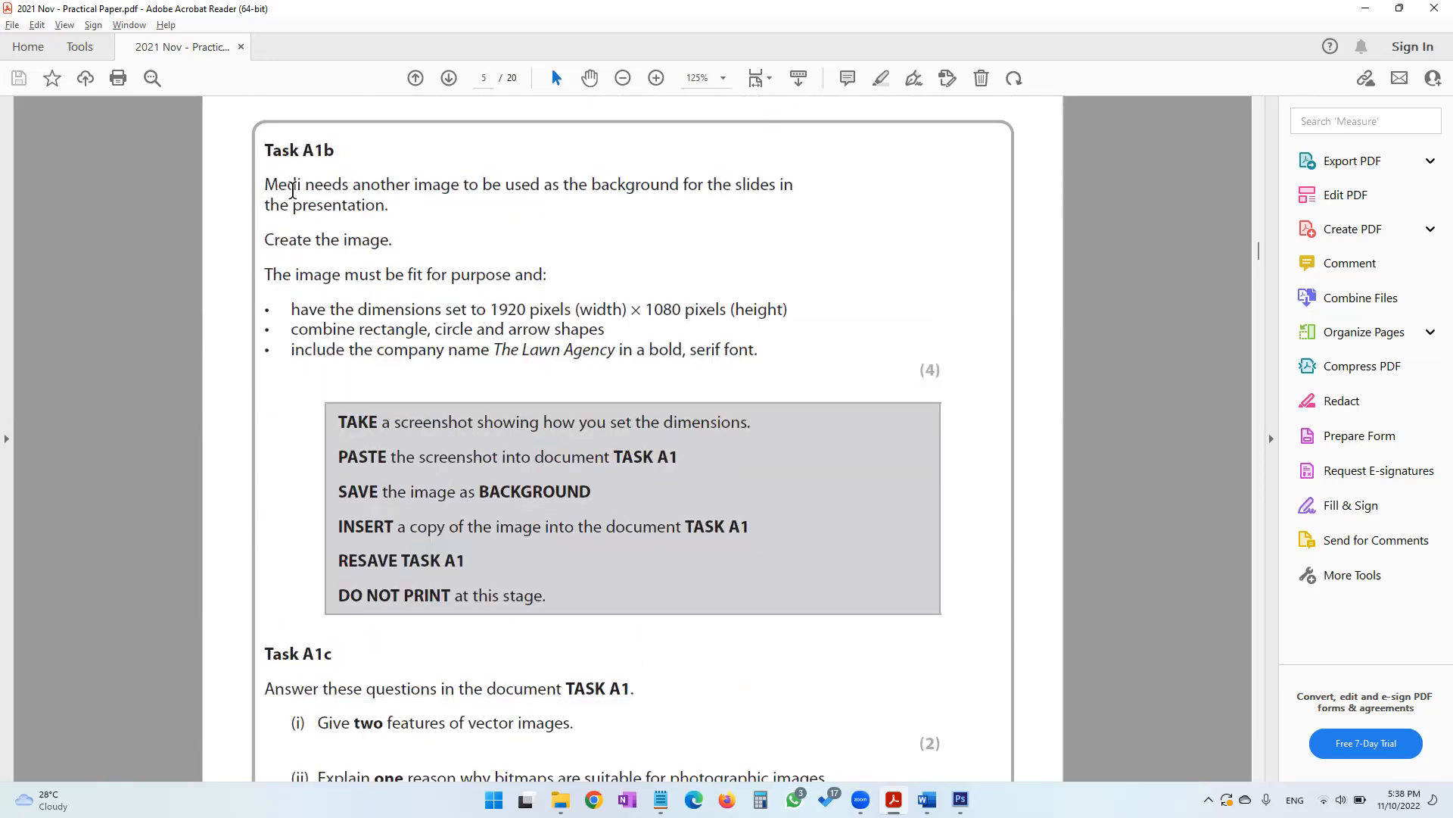
mouse_move(269, 185)
mouse_down()
mouse_move(604, 214)
mouse_move(795, 192)
mouse_up()
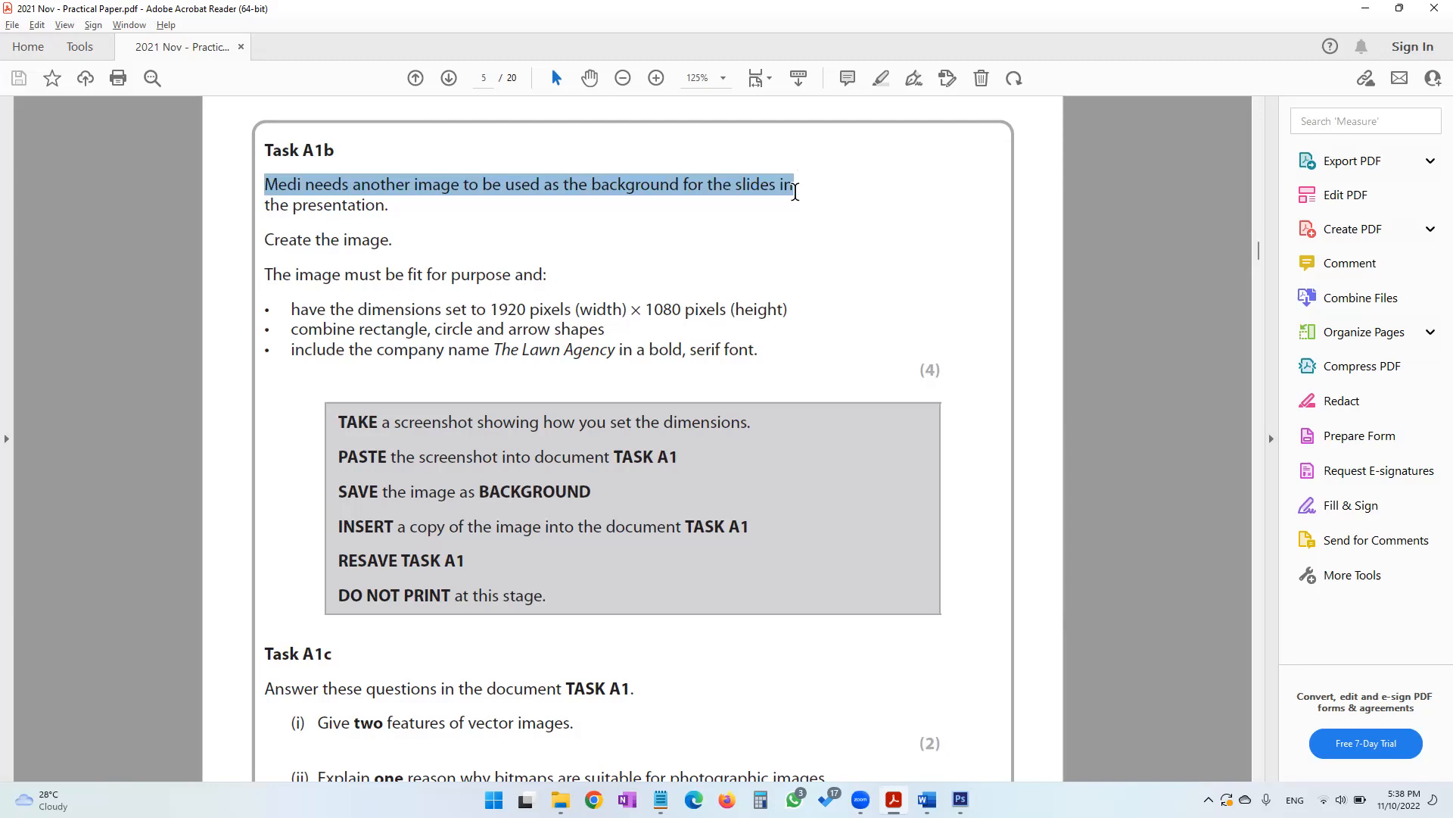
click(340, 239)
drag(340, 239, 395, 242)
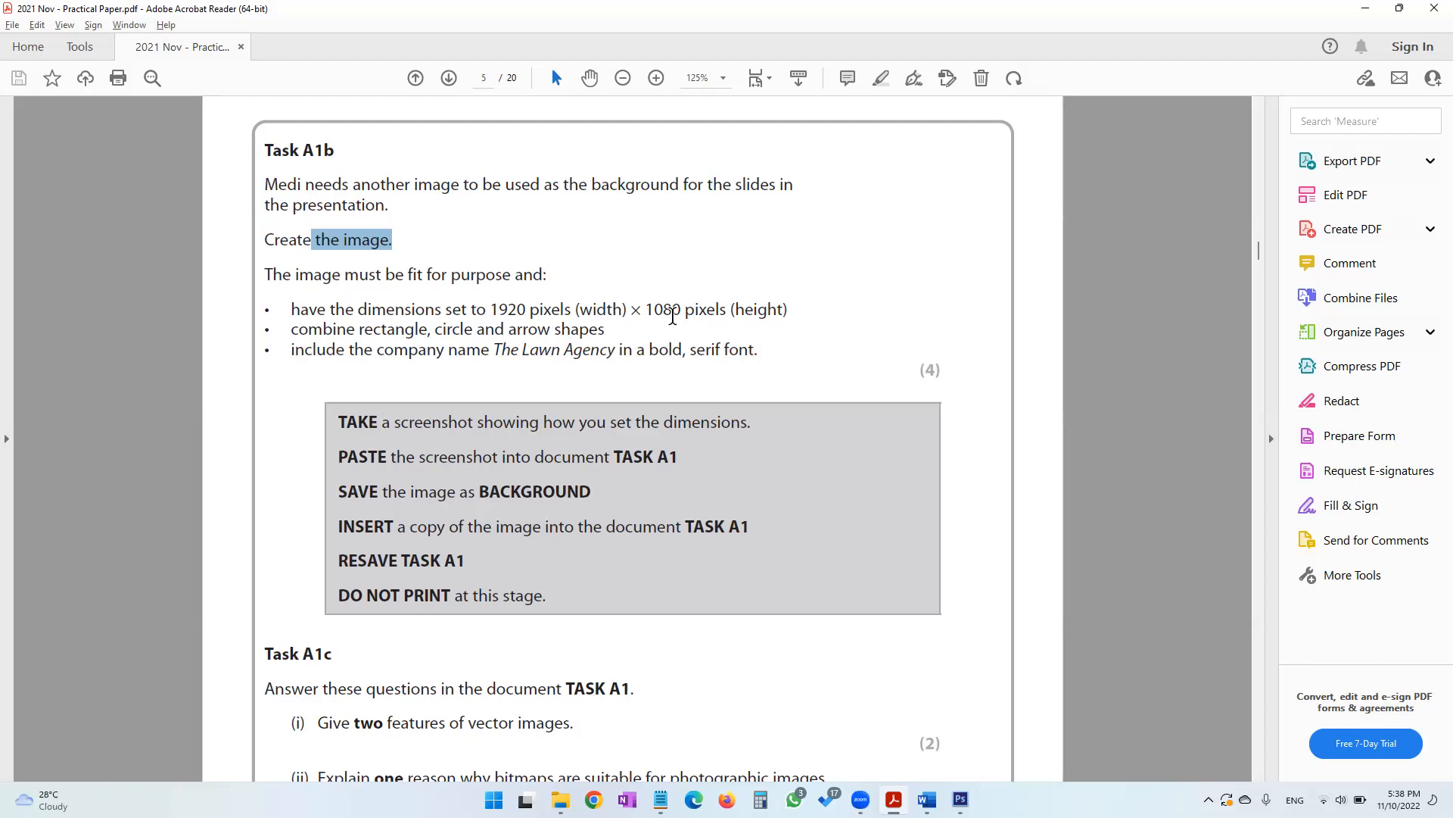
mouse_move(334, 333)
mouse_down()
mouse_move(560, 350)
mouse_move(538, 328)
mouse_up()
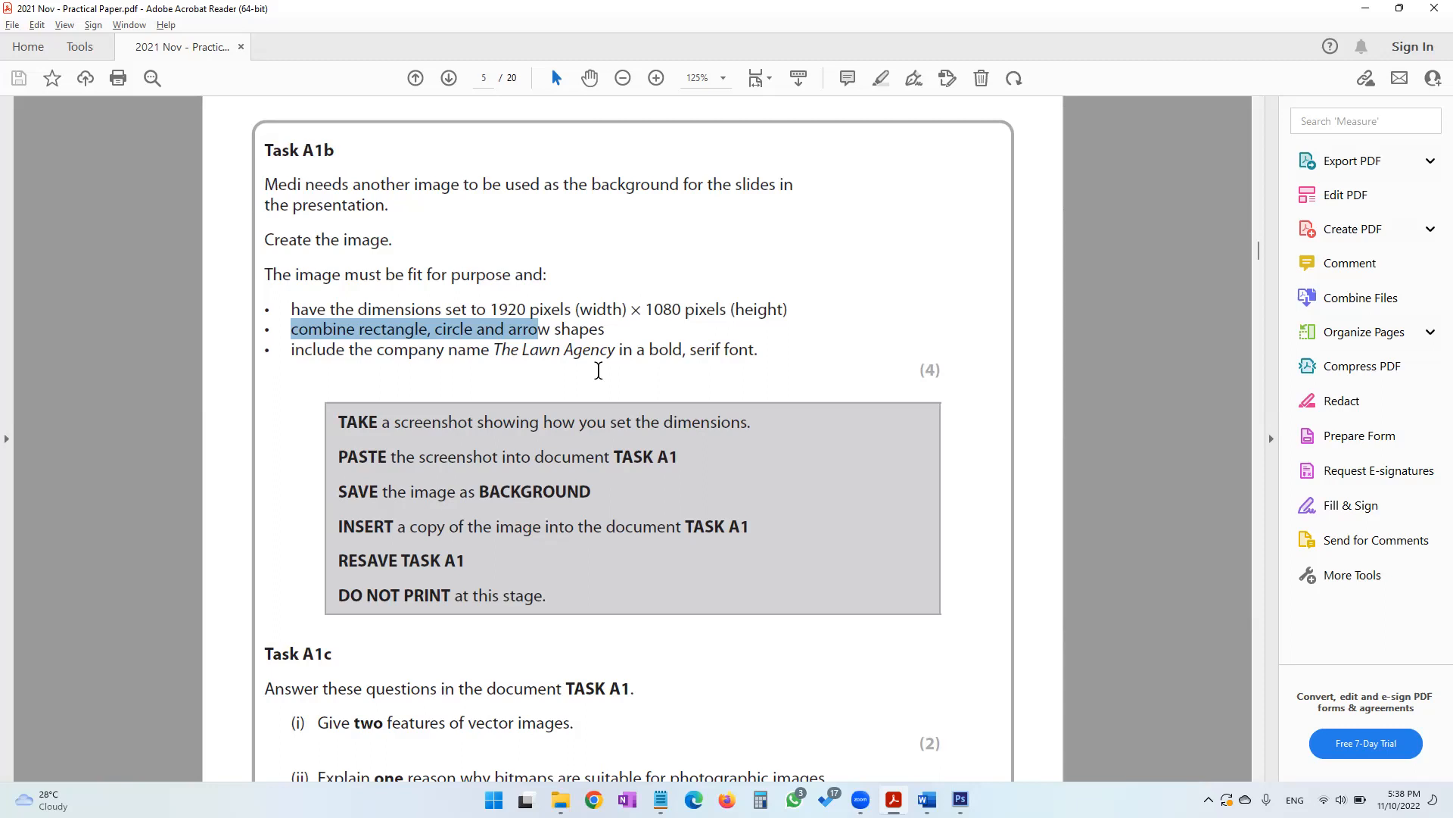
drag(392, 310, 518, 317)
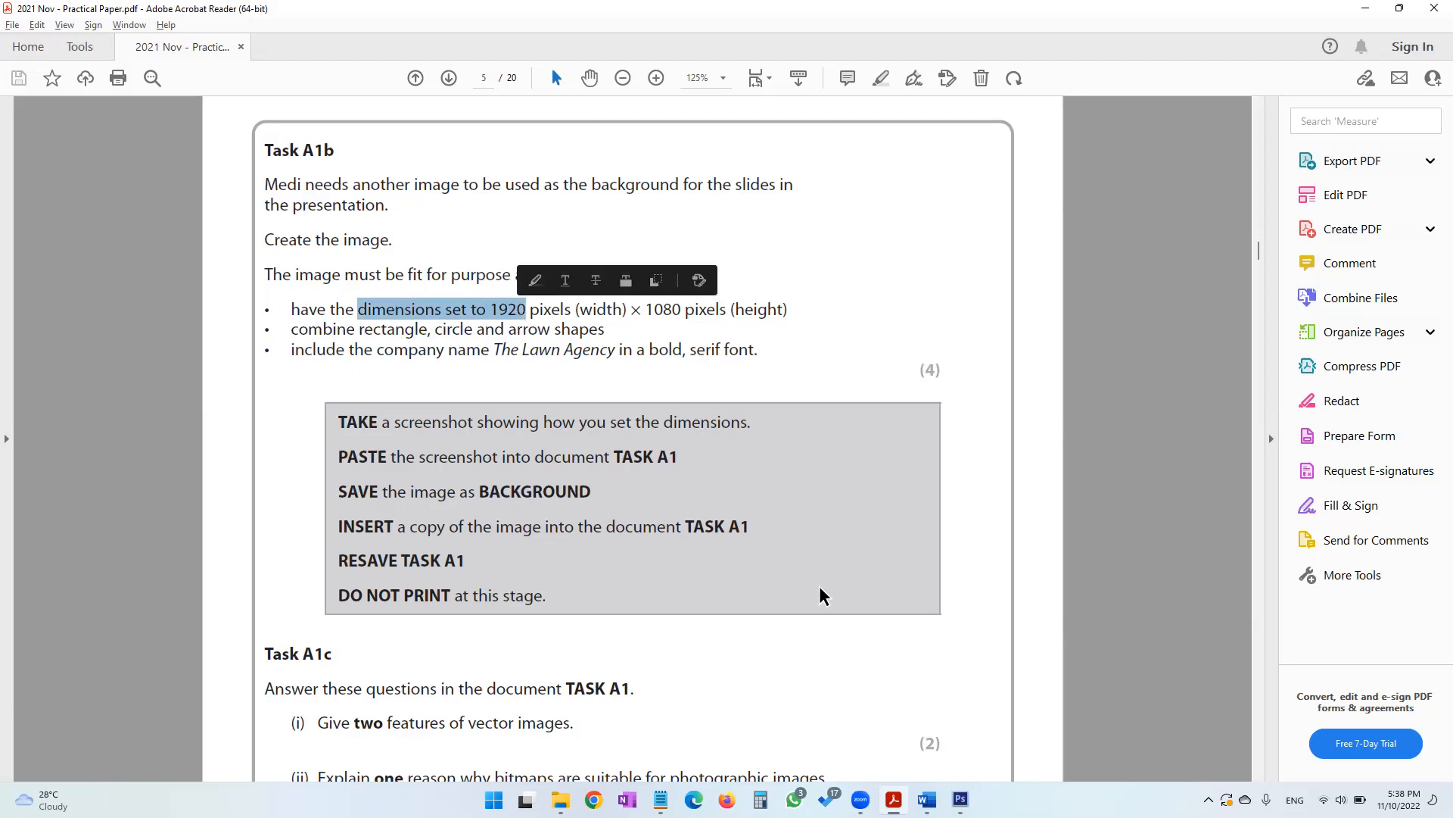
Switch to Photoshop and start a new document, setting its width to 1920 pixels as required by the practical paper
click(961, 800)
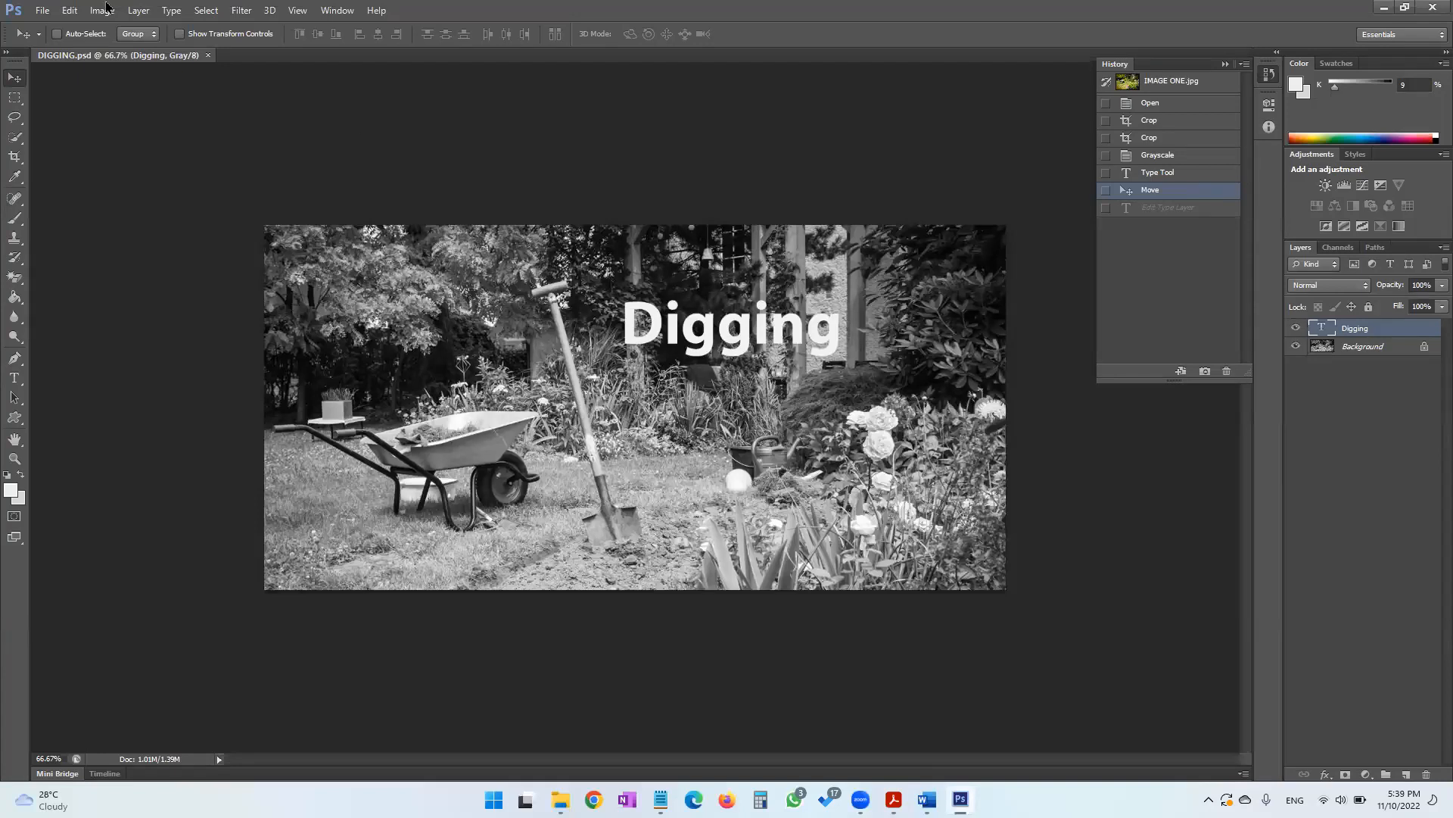
click(42, 11)
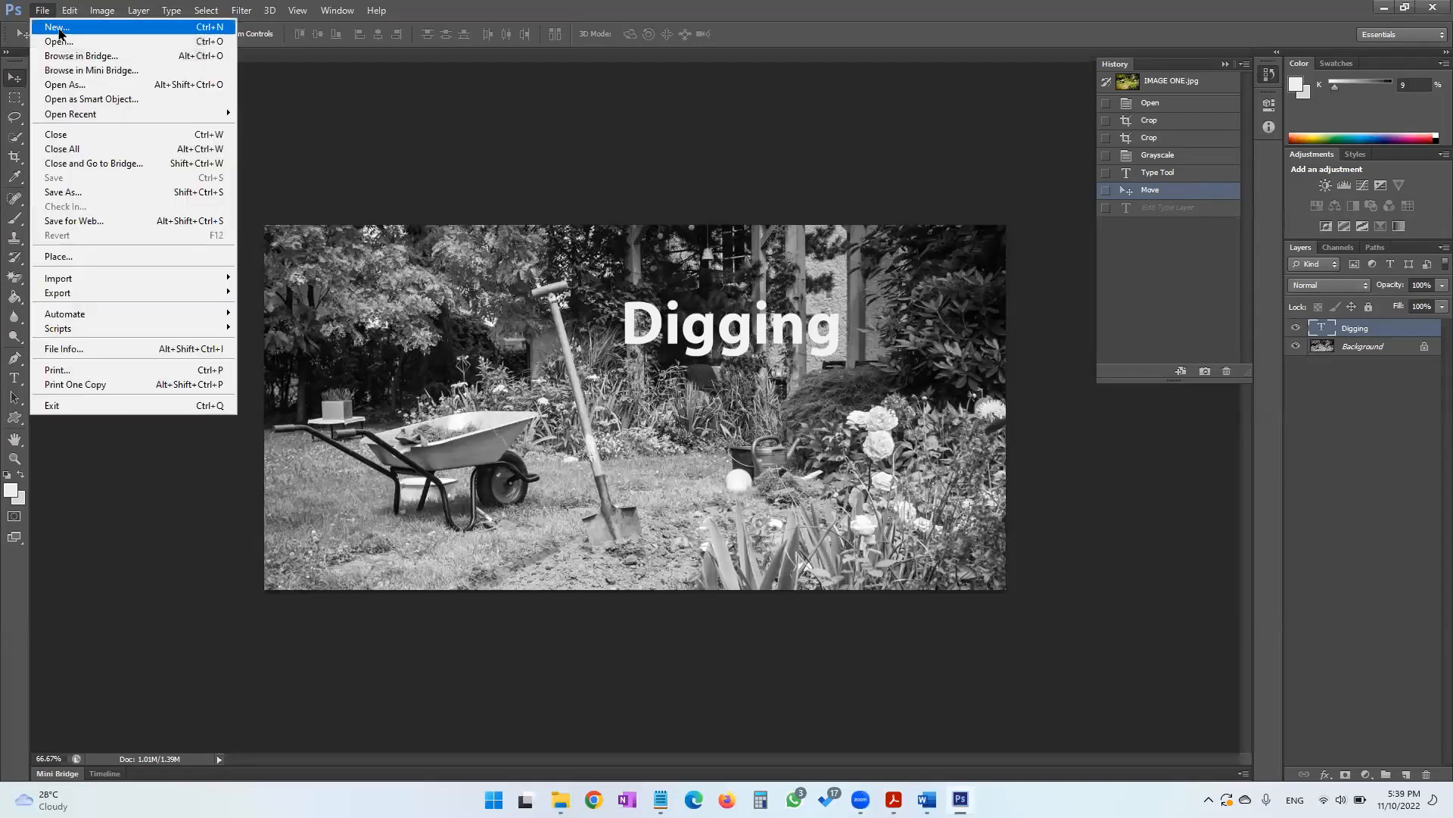
click(60, 29)
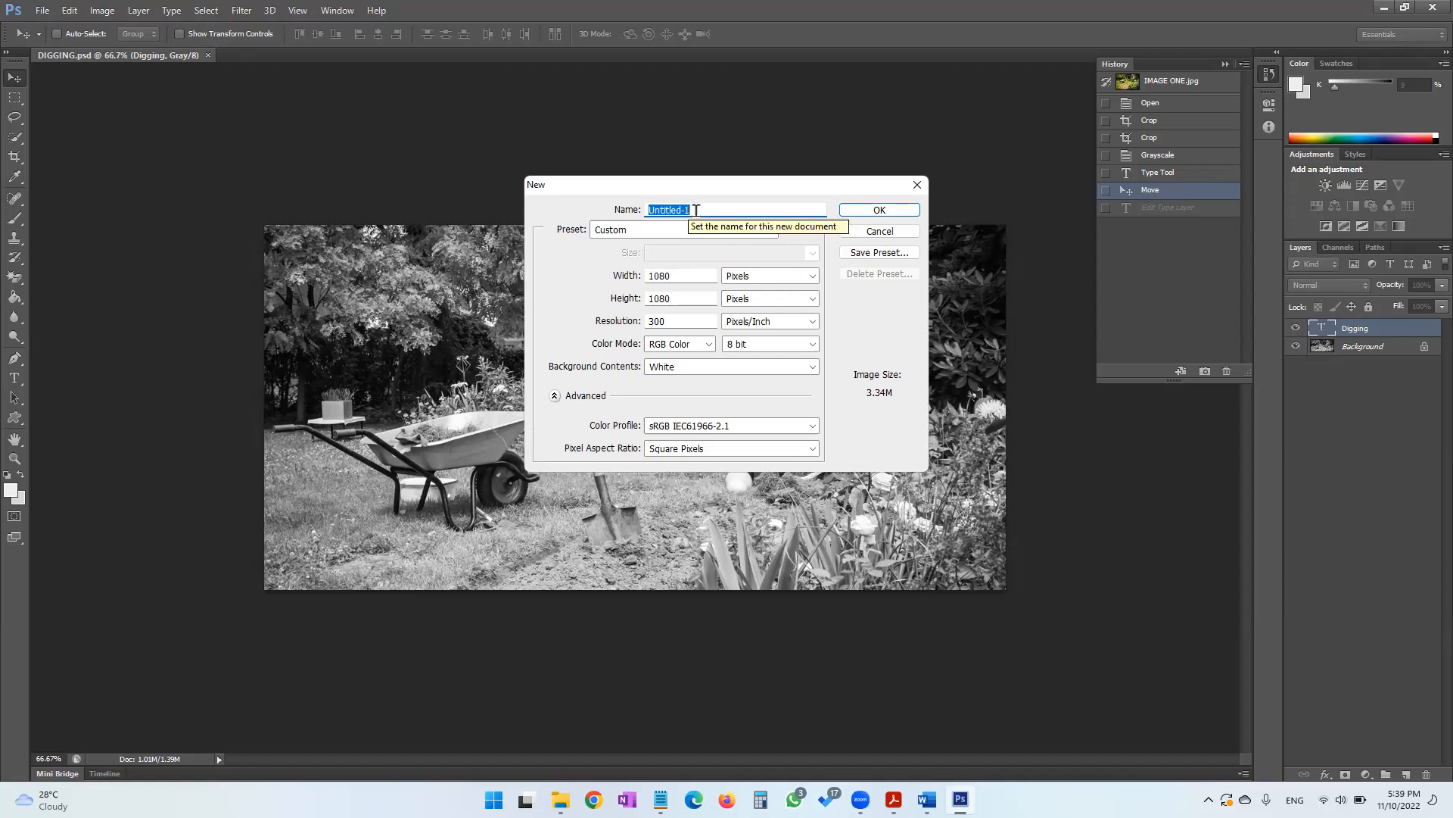
click(695, 274)
key(alt)
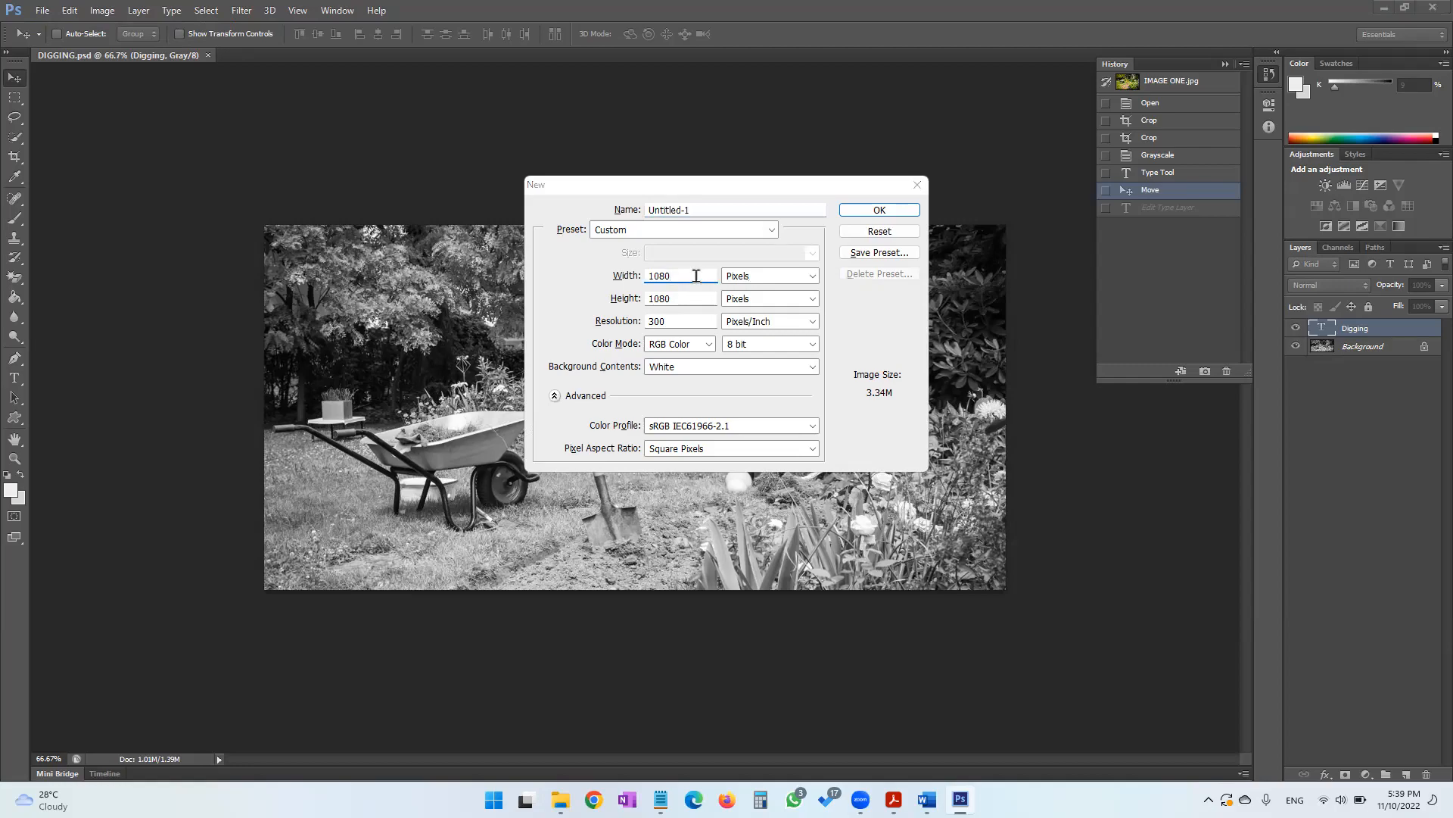
key(alt+Tab)
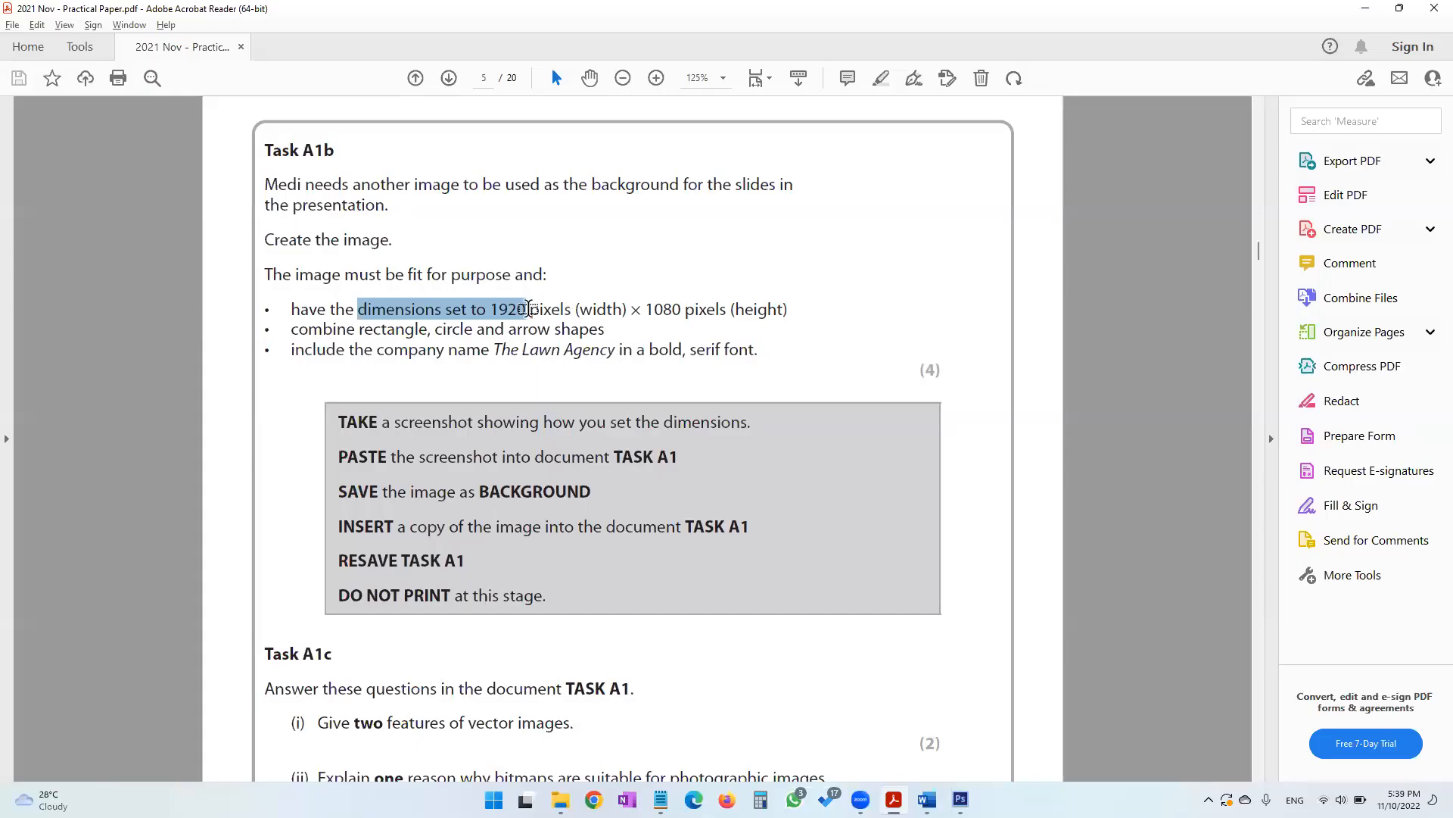
key(alt+Tab)
key(BackSpace)
key(BackSpace)
key(BackSpace)
text(920)
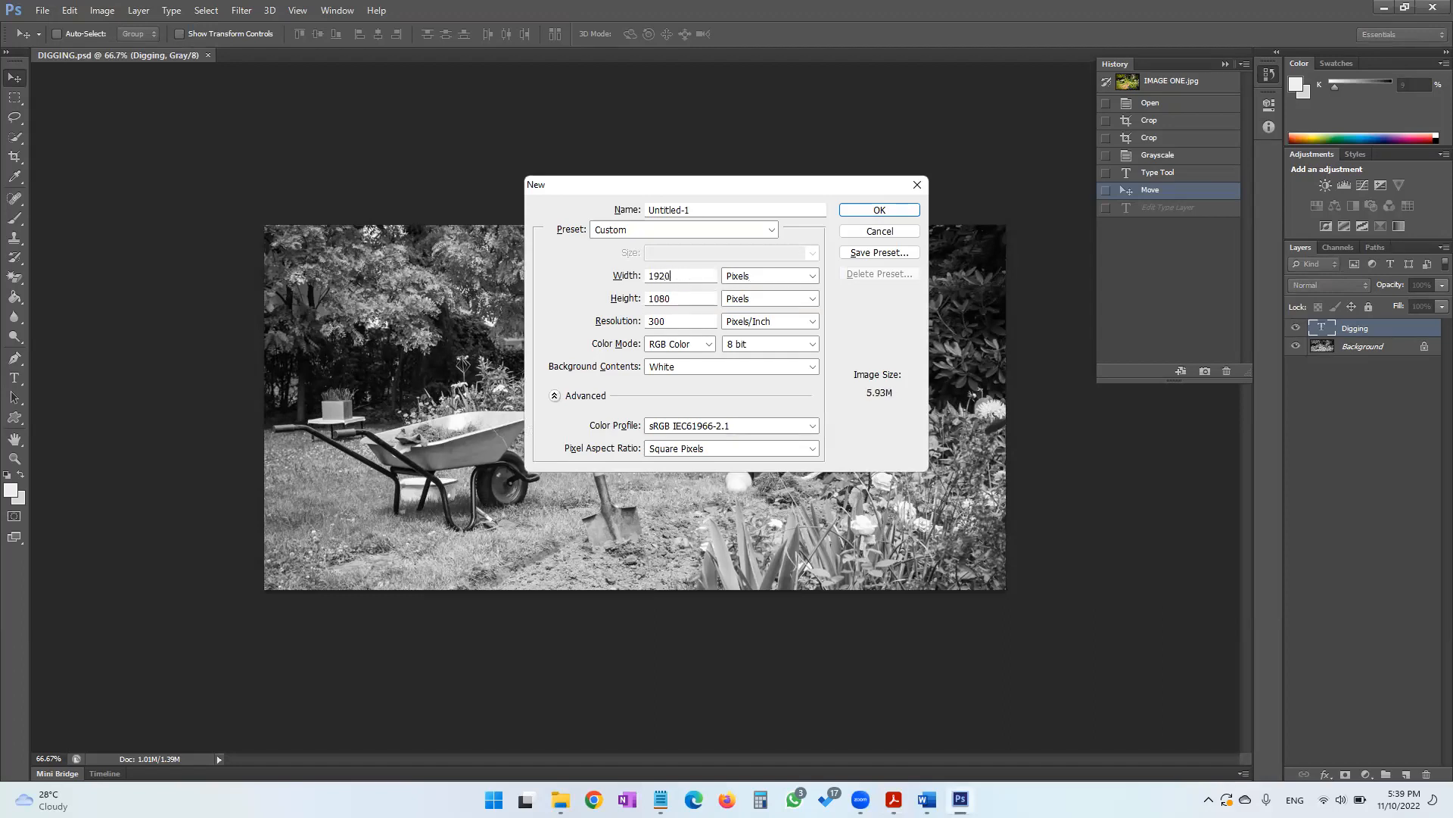
Check the 1080-pixel height against the practical paper and create the new document in Photoshop
click(693, 300)
key(alt+Tab)
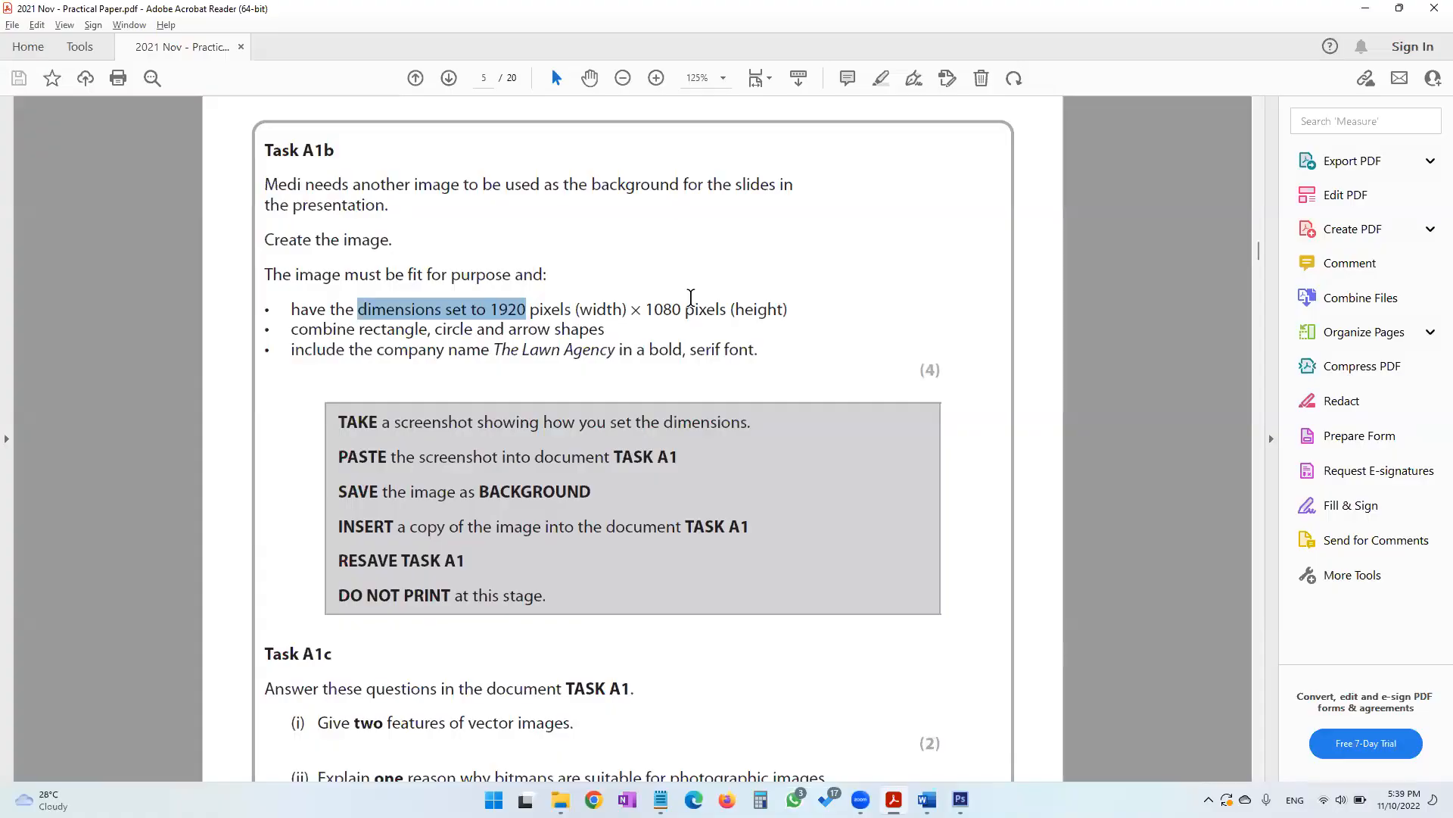
key(alt+Tab)
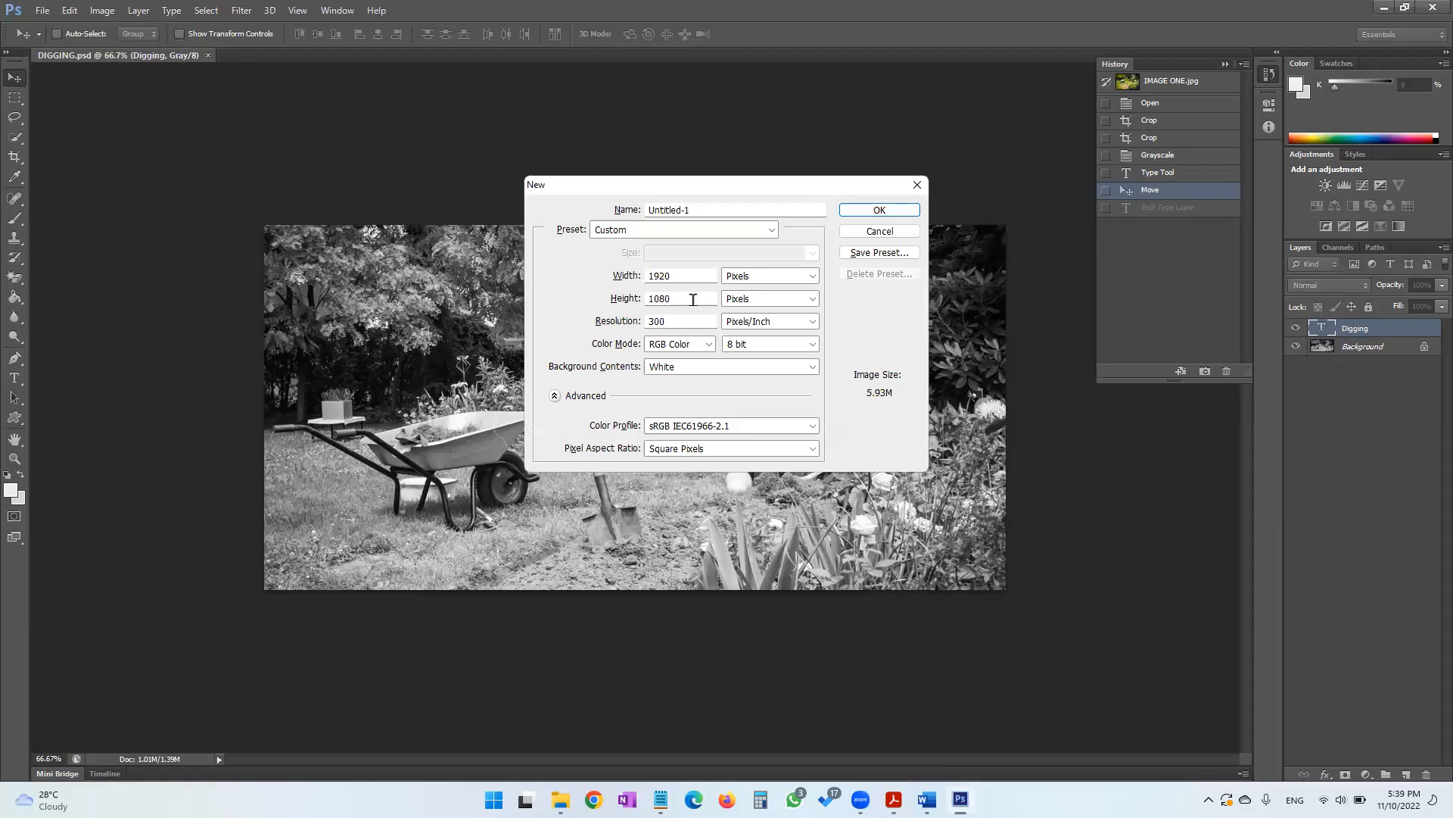
click(878, 212)
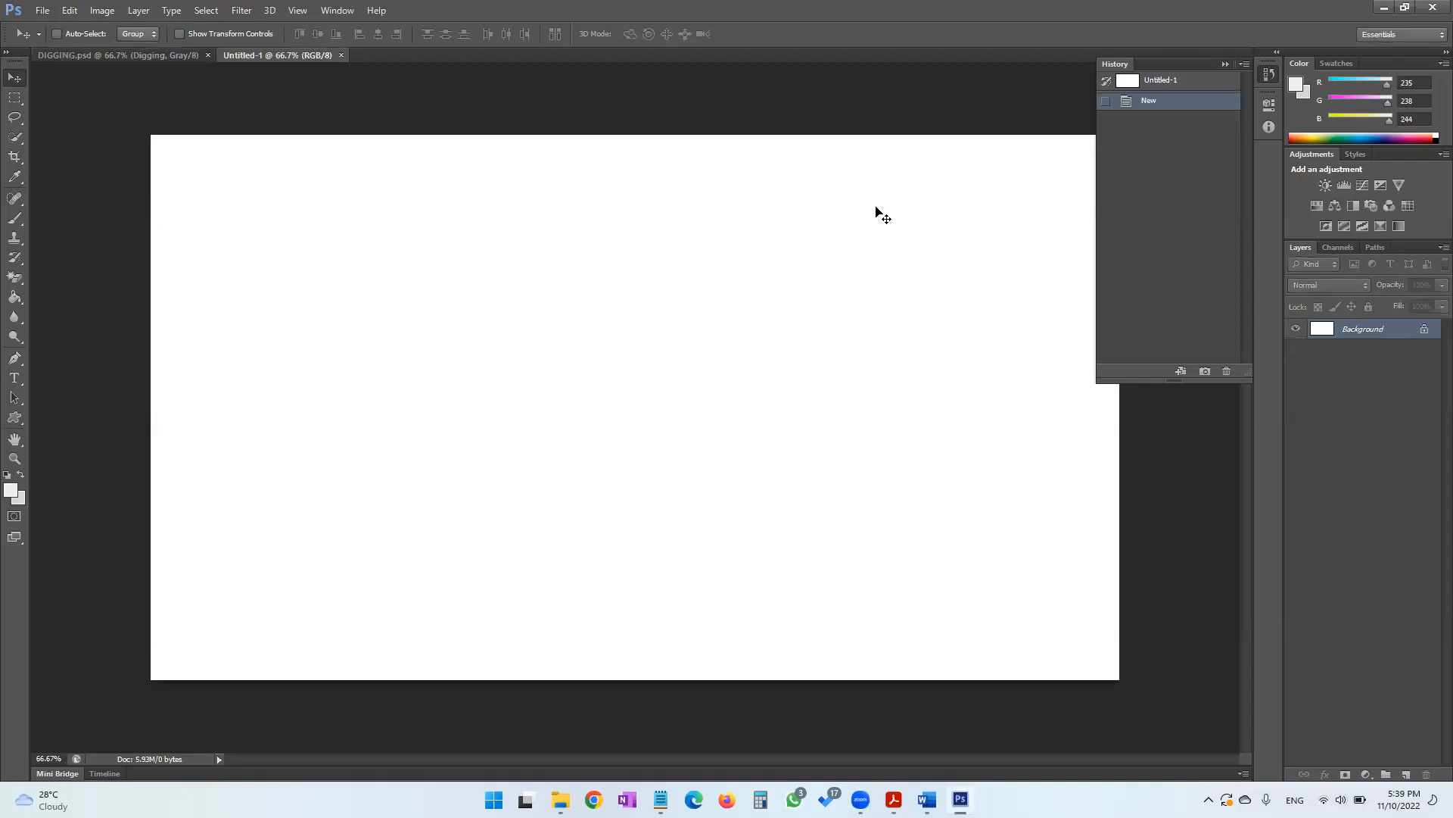
Consult the practical paper's shape requirements and draw a rectangle about 743 × 121 px near the canvas's lower edge in Photoshop
key(alt+Tab)
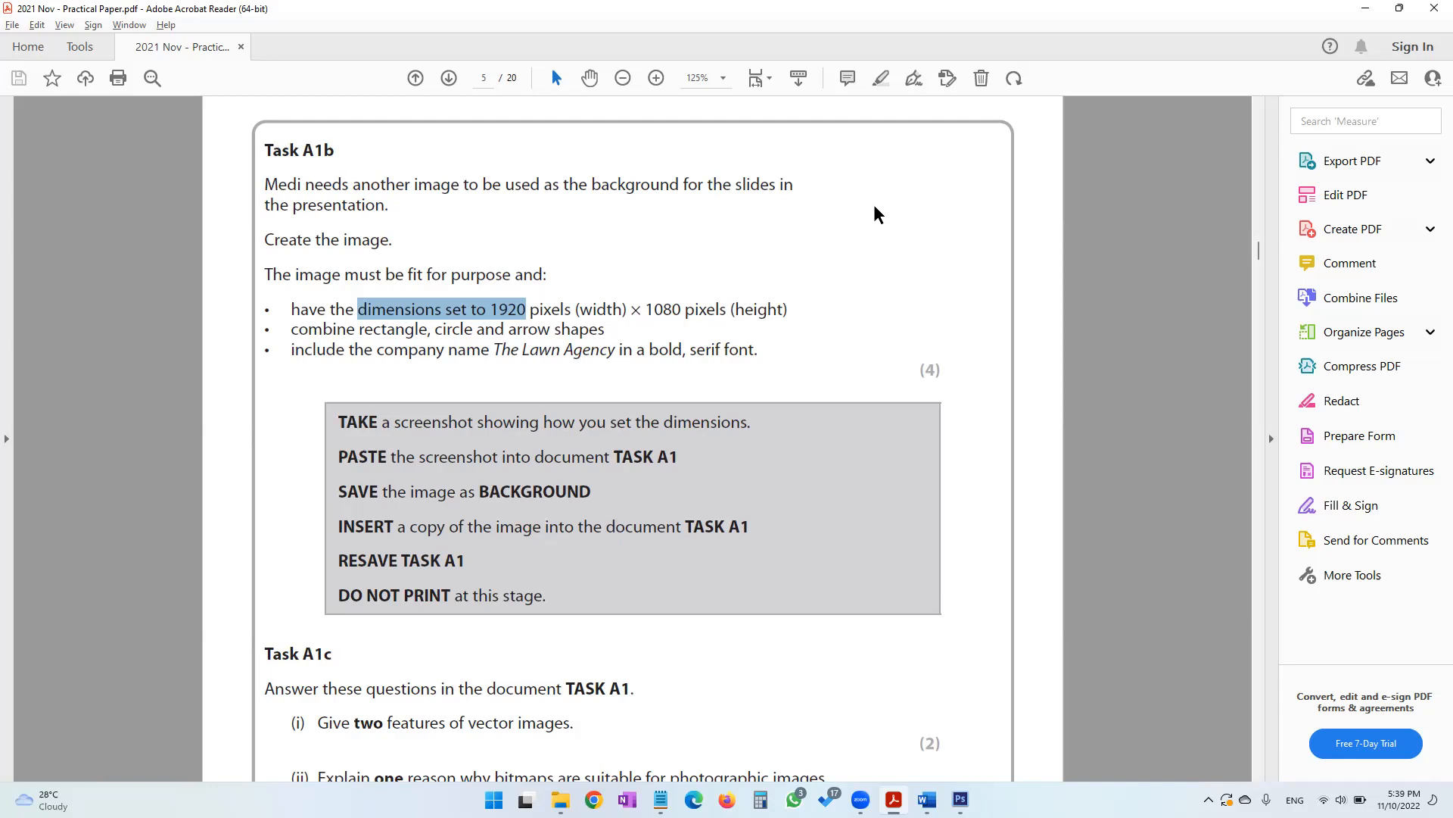
key(alt+Tab)
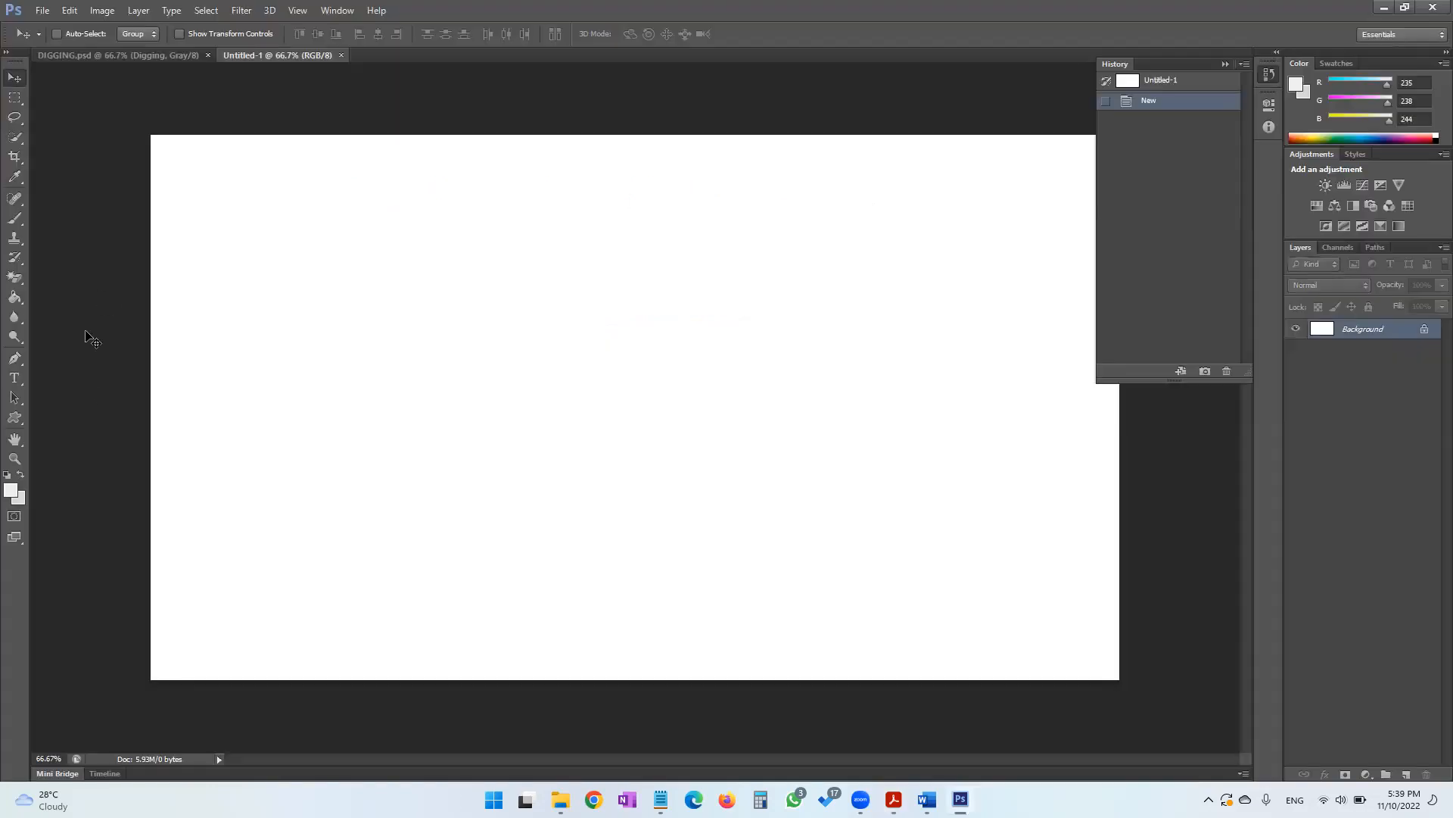
click(21, 421)
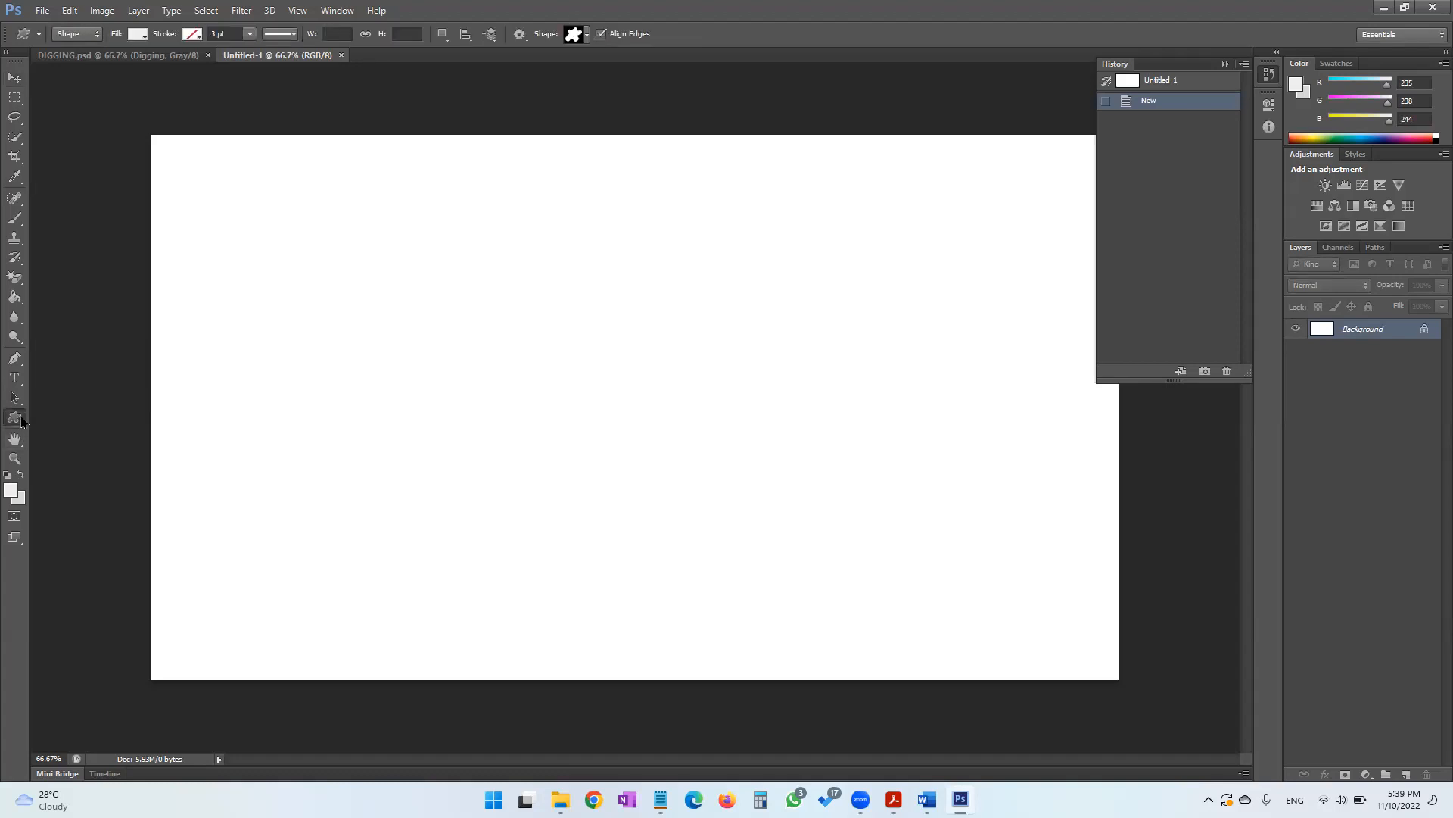
click(21, 422)
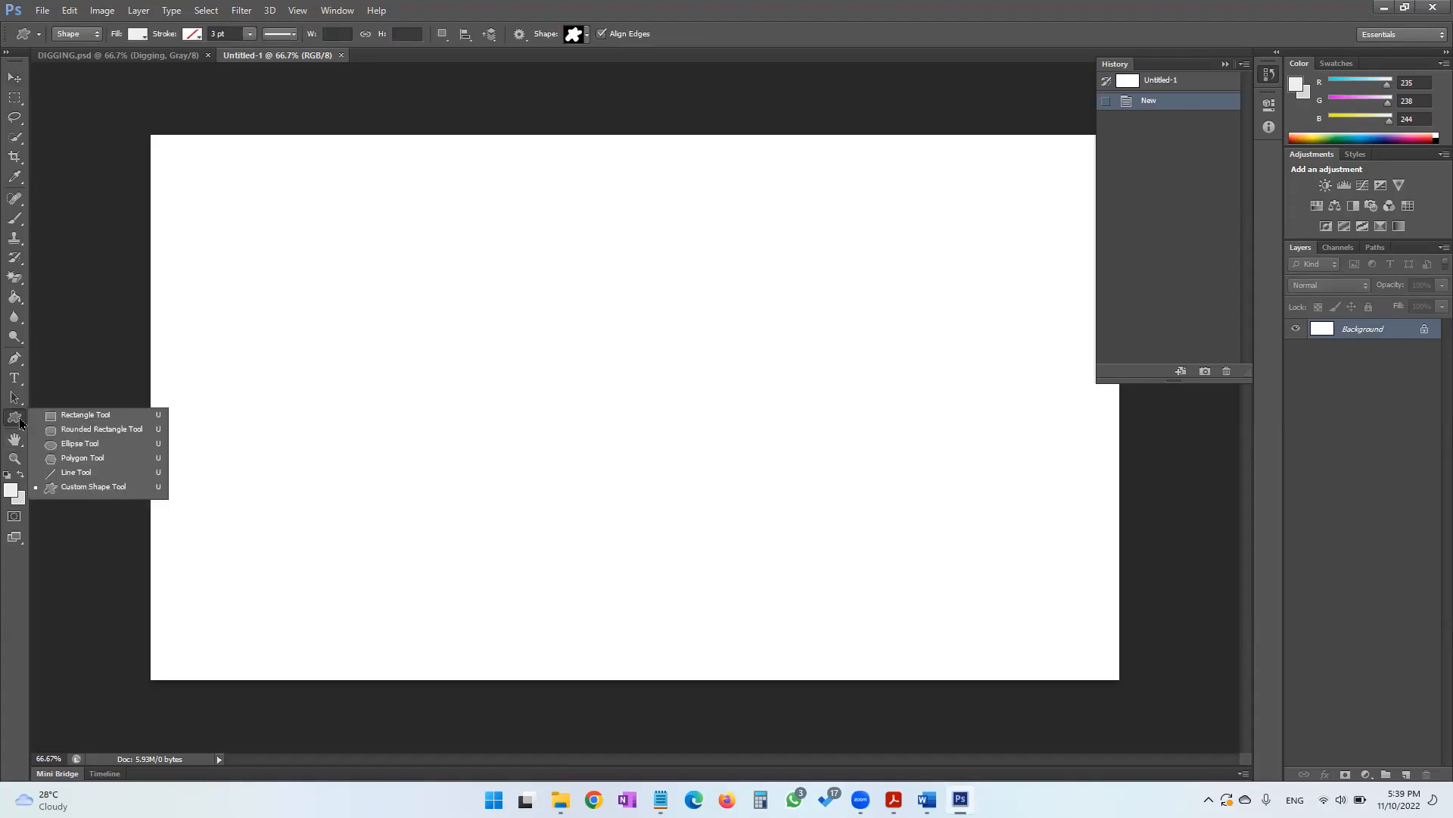
click(76, 421)
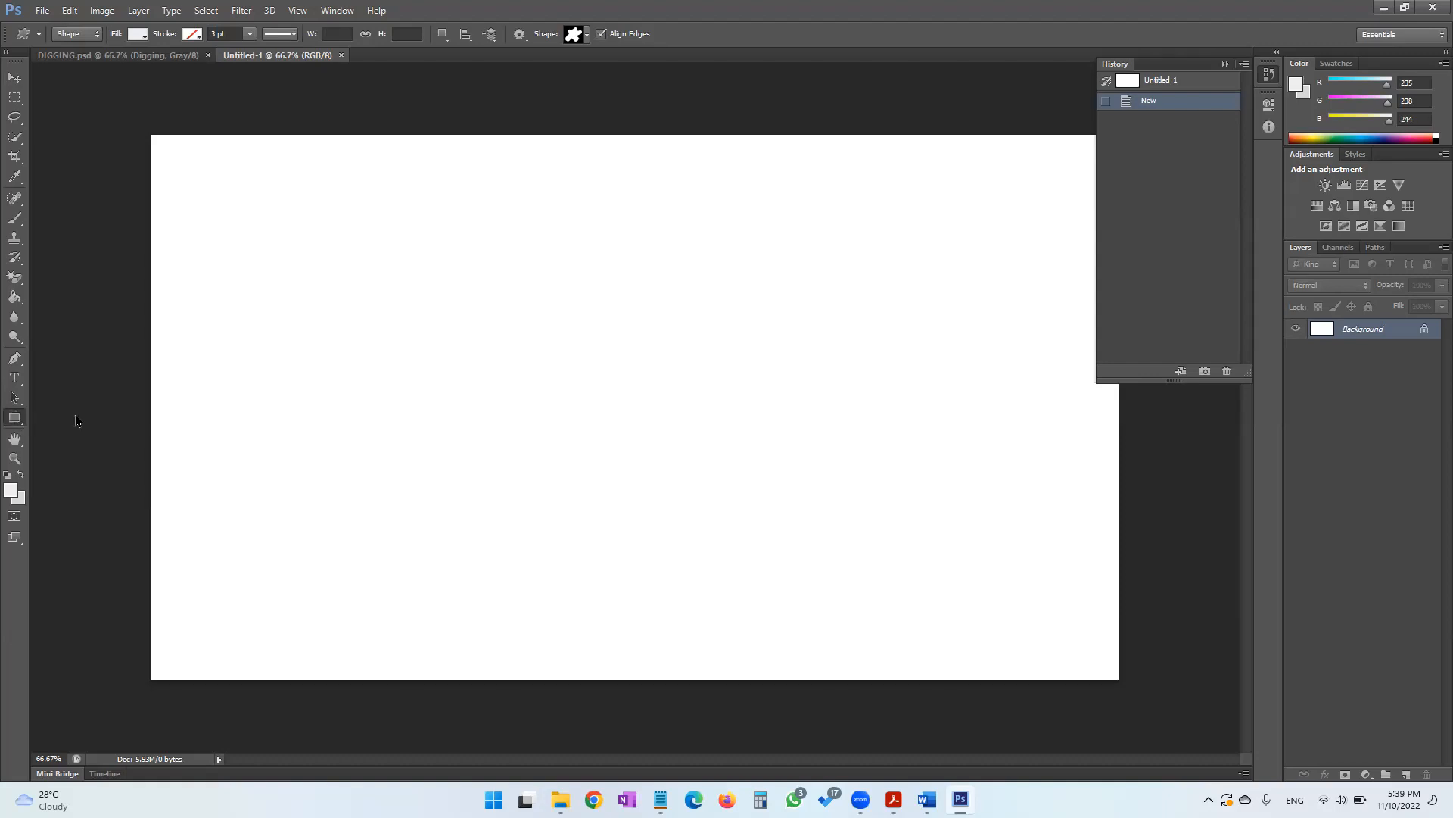
key(alt+Tab)
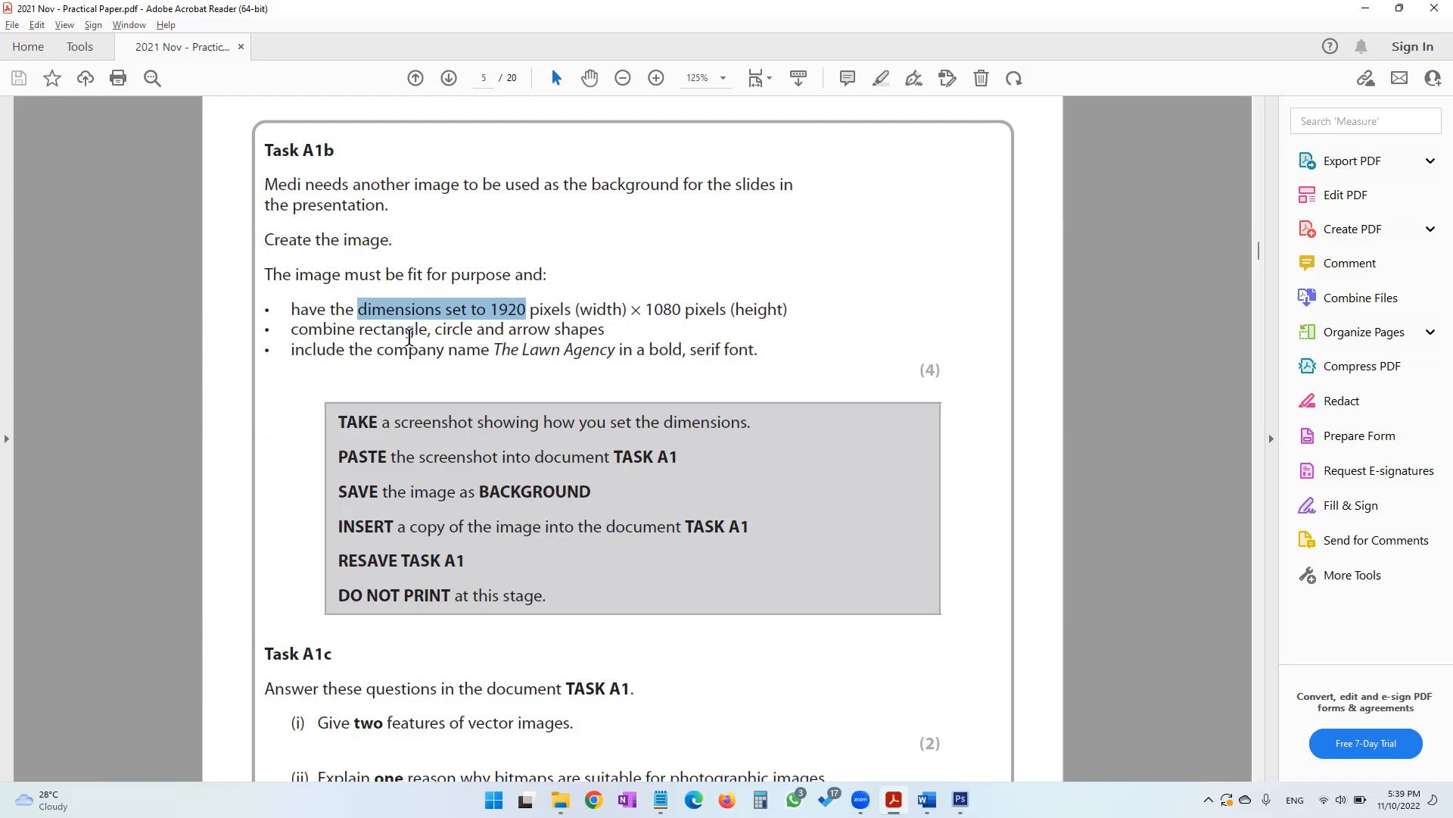
key(alt+Tab)
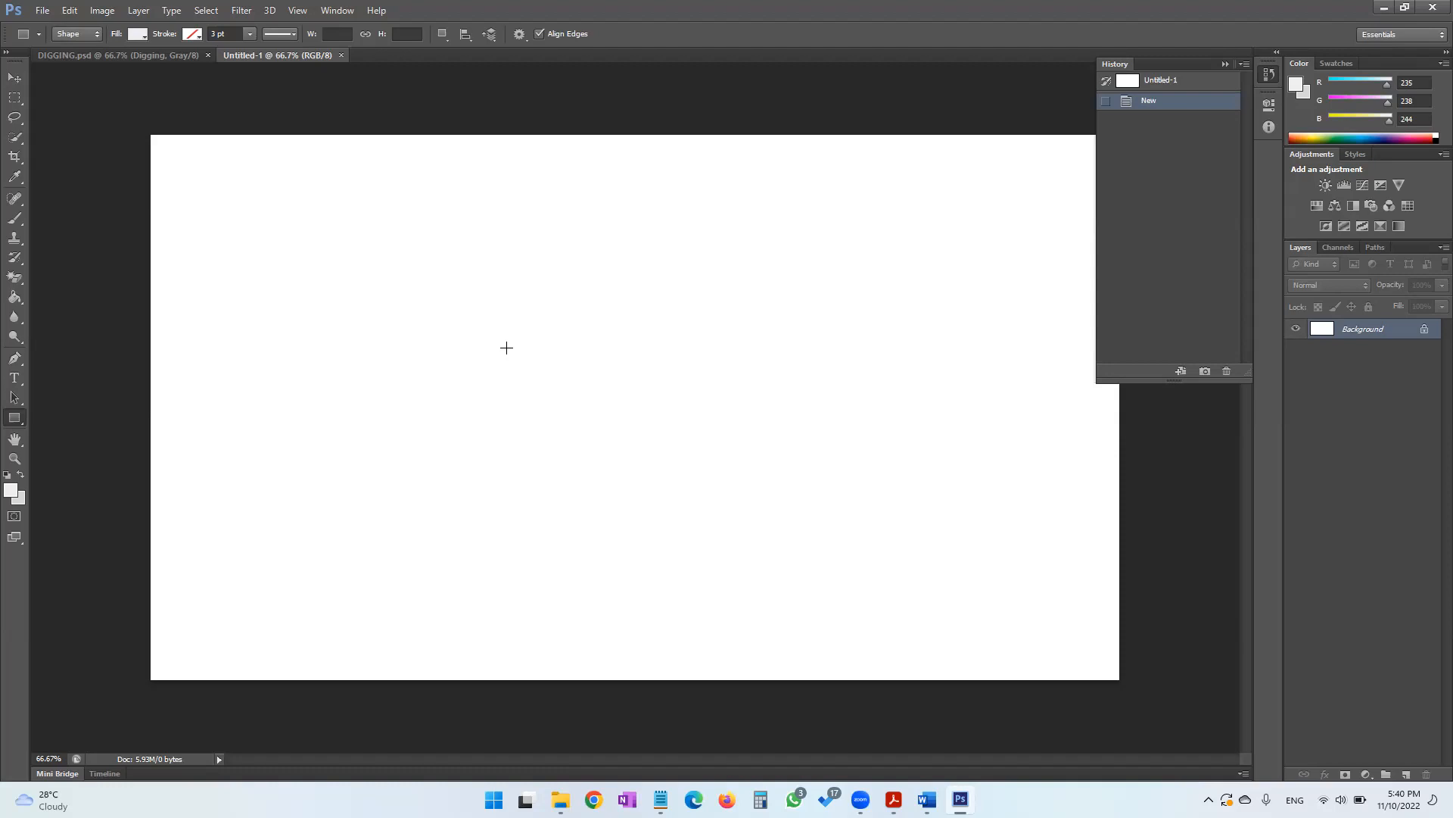
key(alt+Tab)
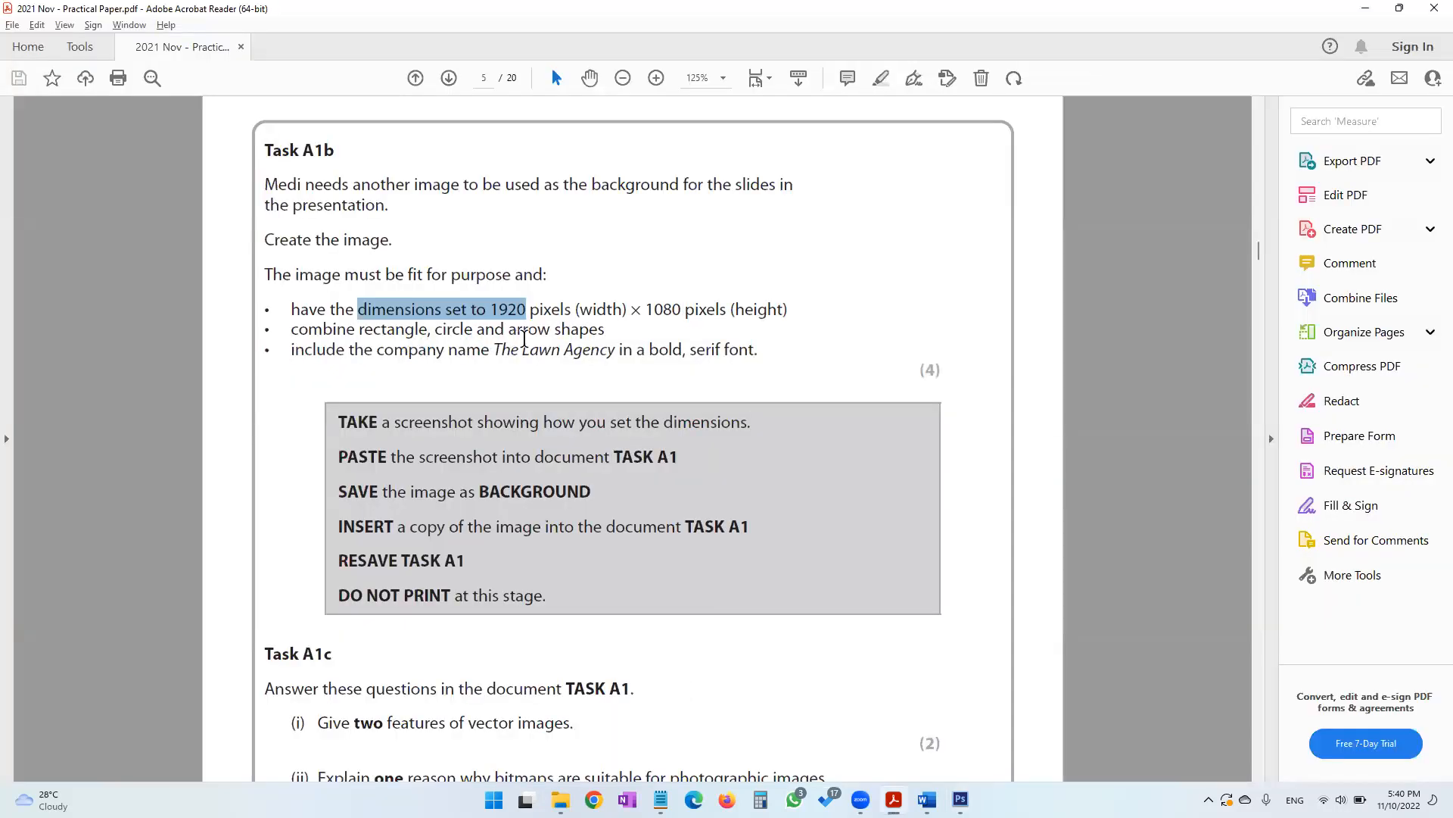
key(alt+Tab)
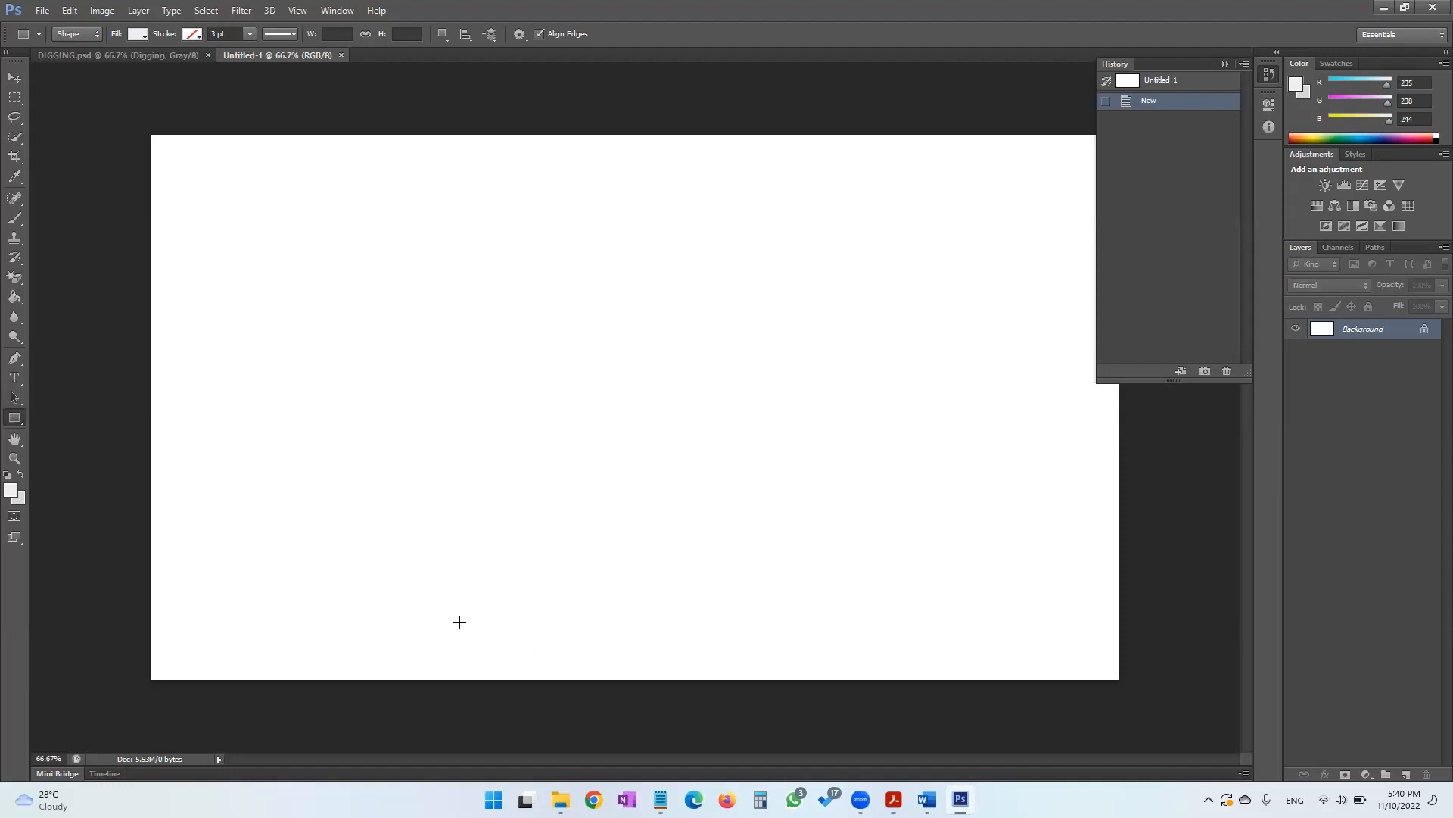
drag(461, 620, 818, 674)
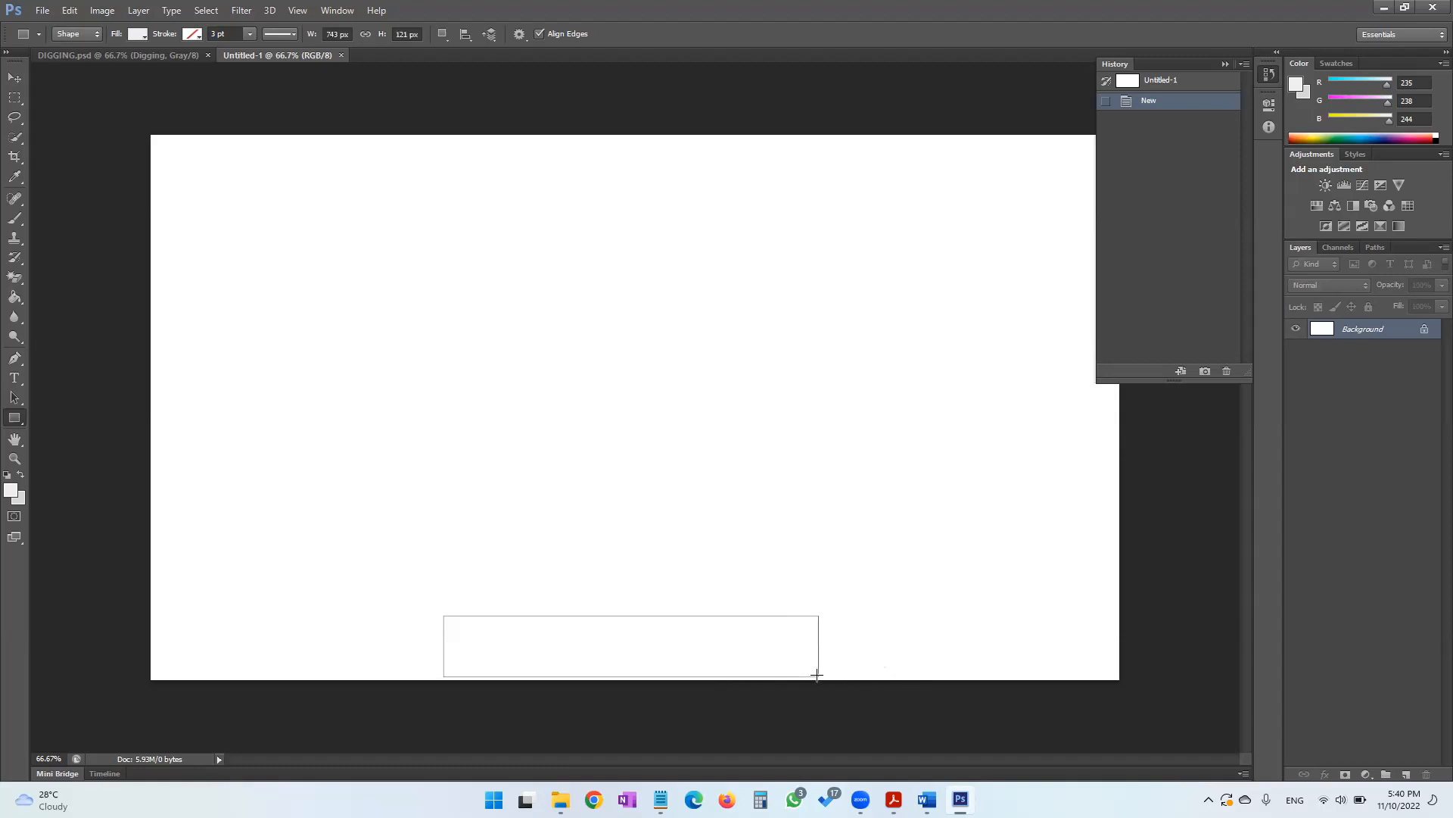
Move the rectangle slightly up and to the left on the canvas, and return to the Rectangle tool
click(15, 78)
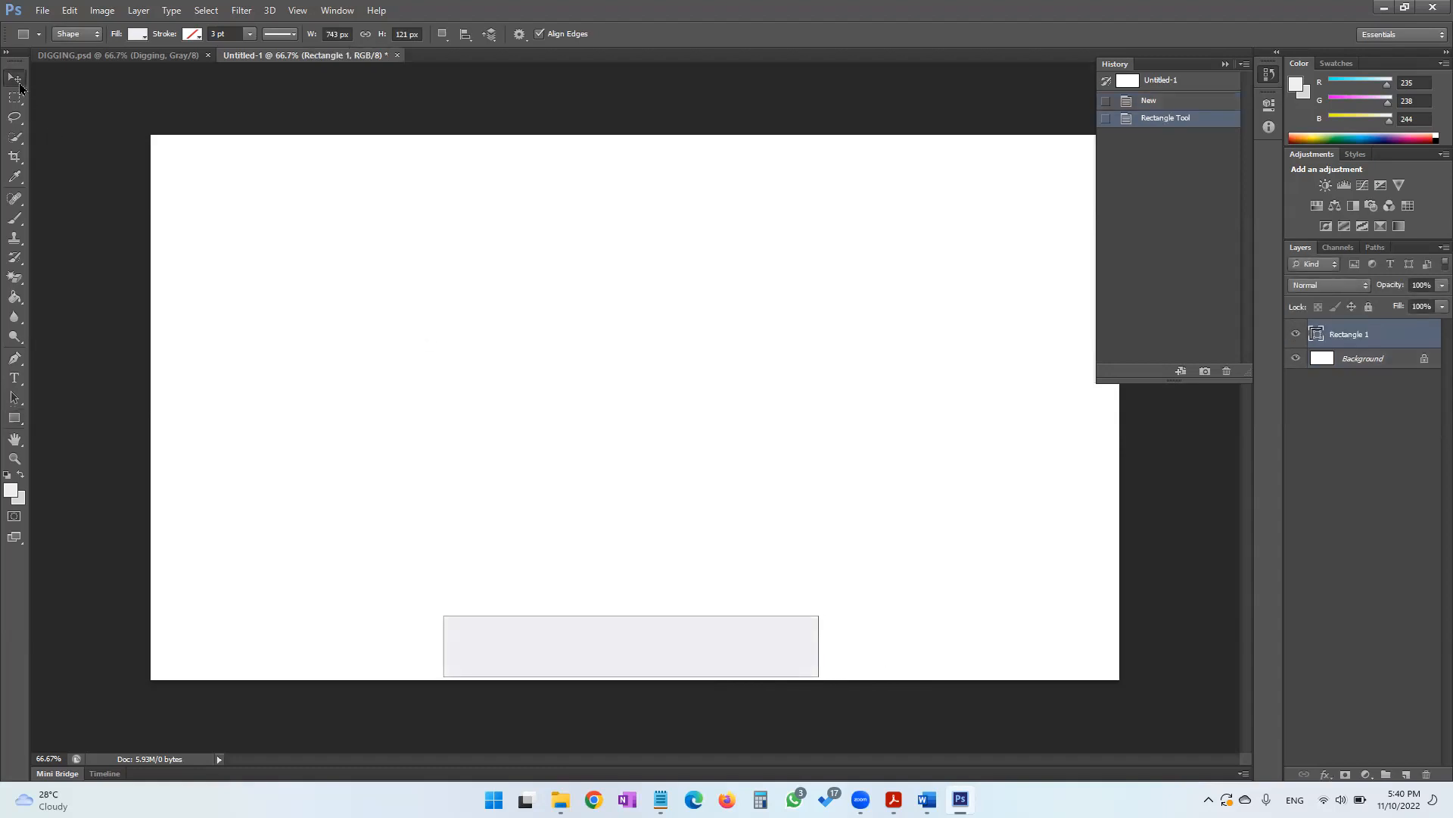
drag(620, 633, 603, 629)
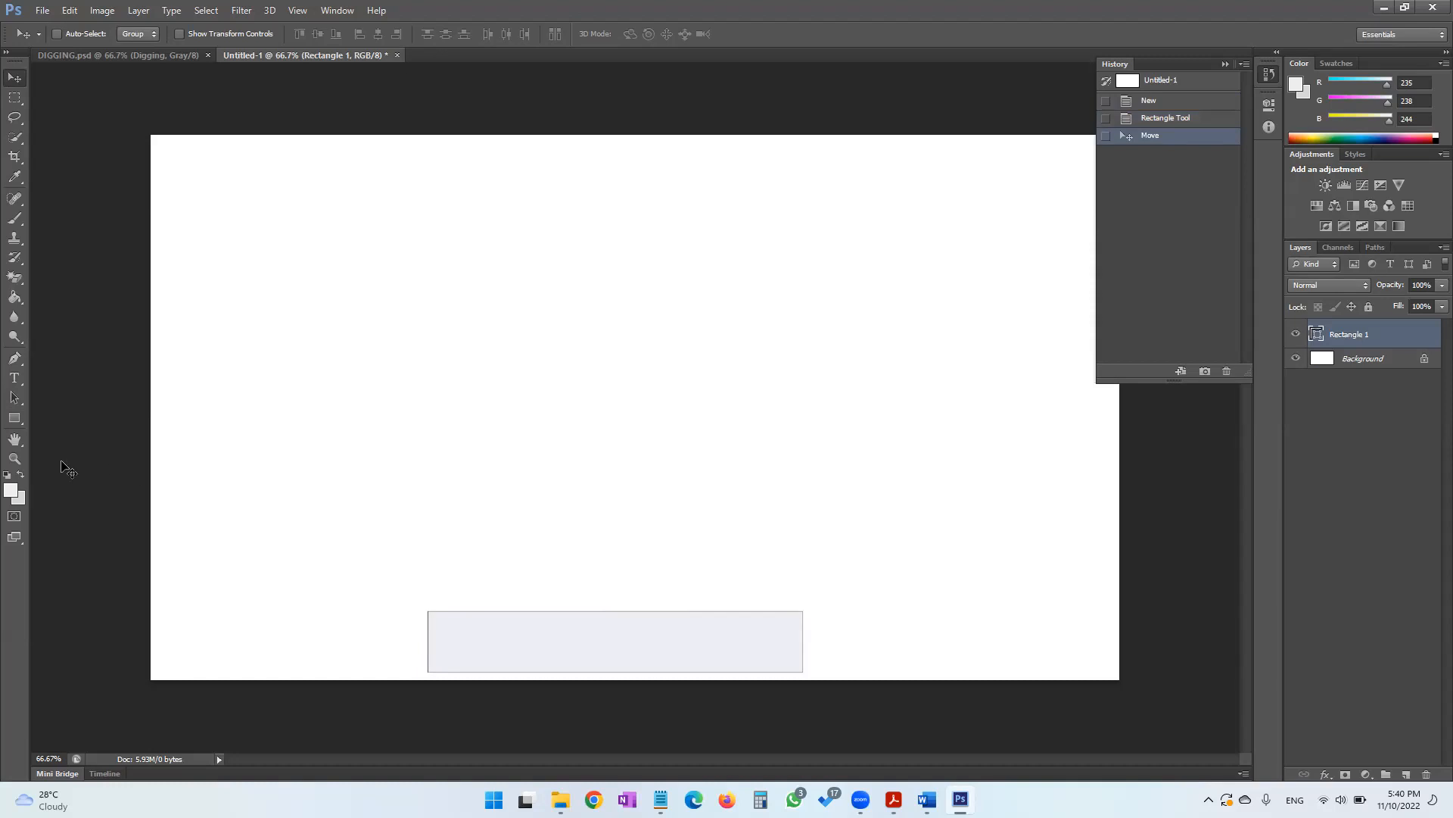
click(17, 424)
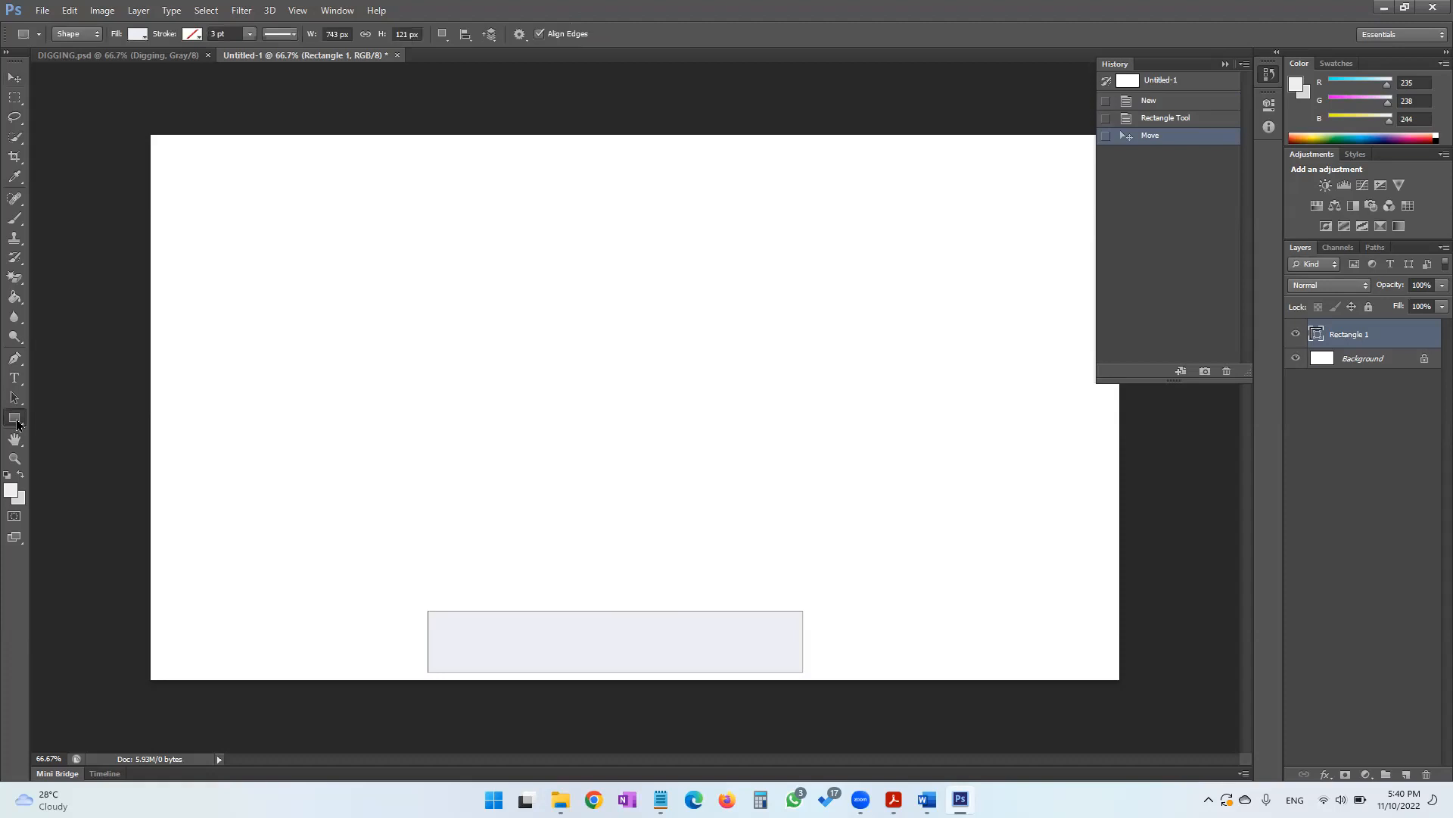
Fill the rectangle near the canvas's lower edge with light blue
click(144, 38)
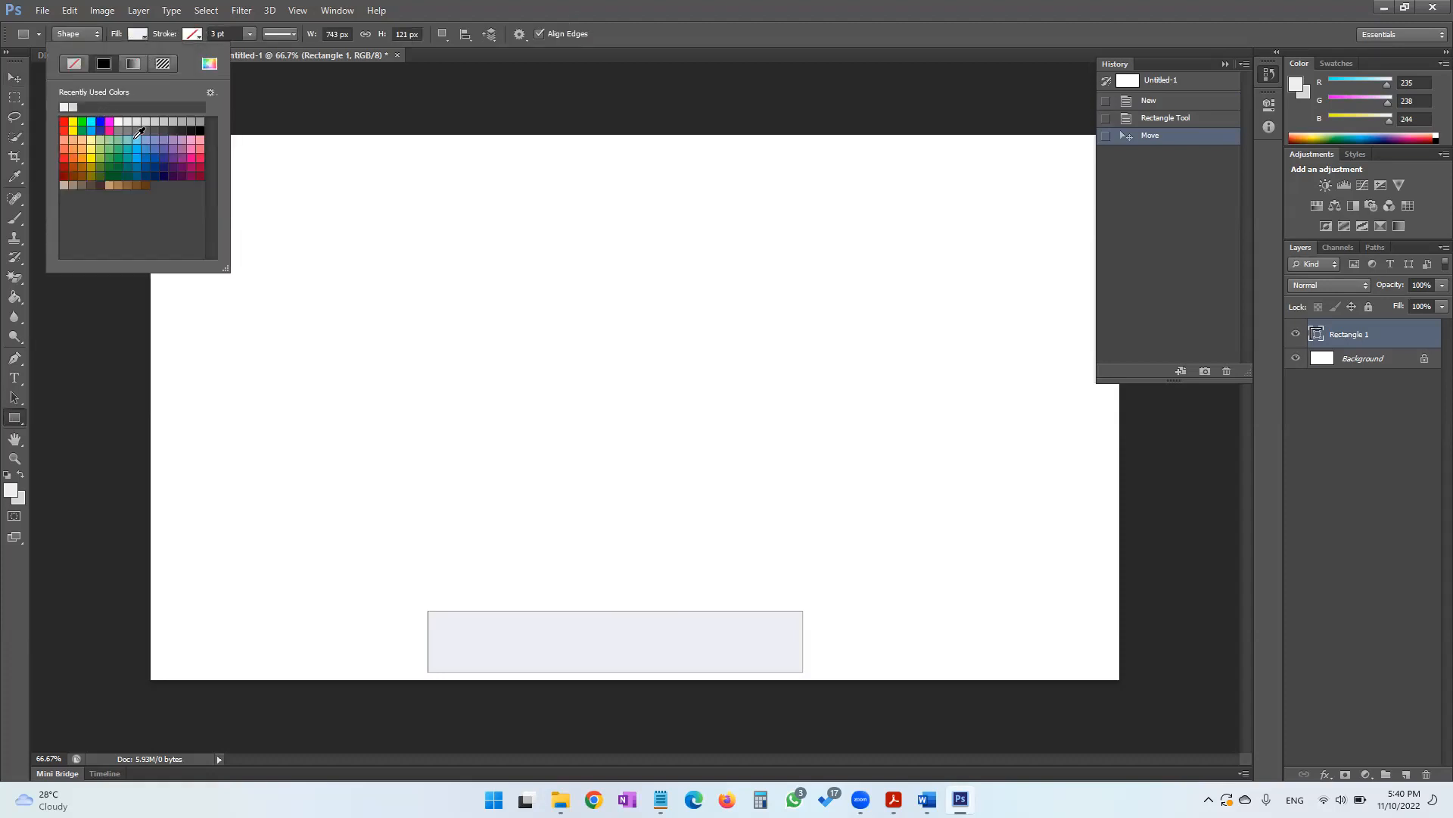
click(138, 151)
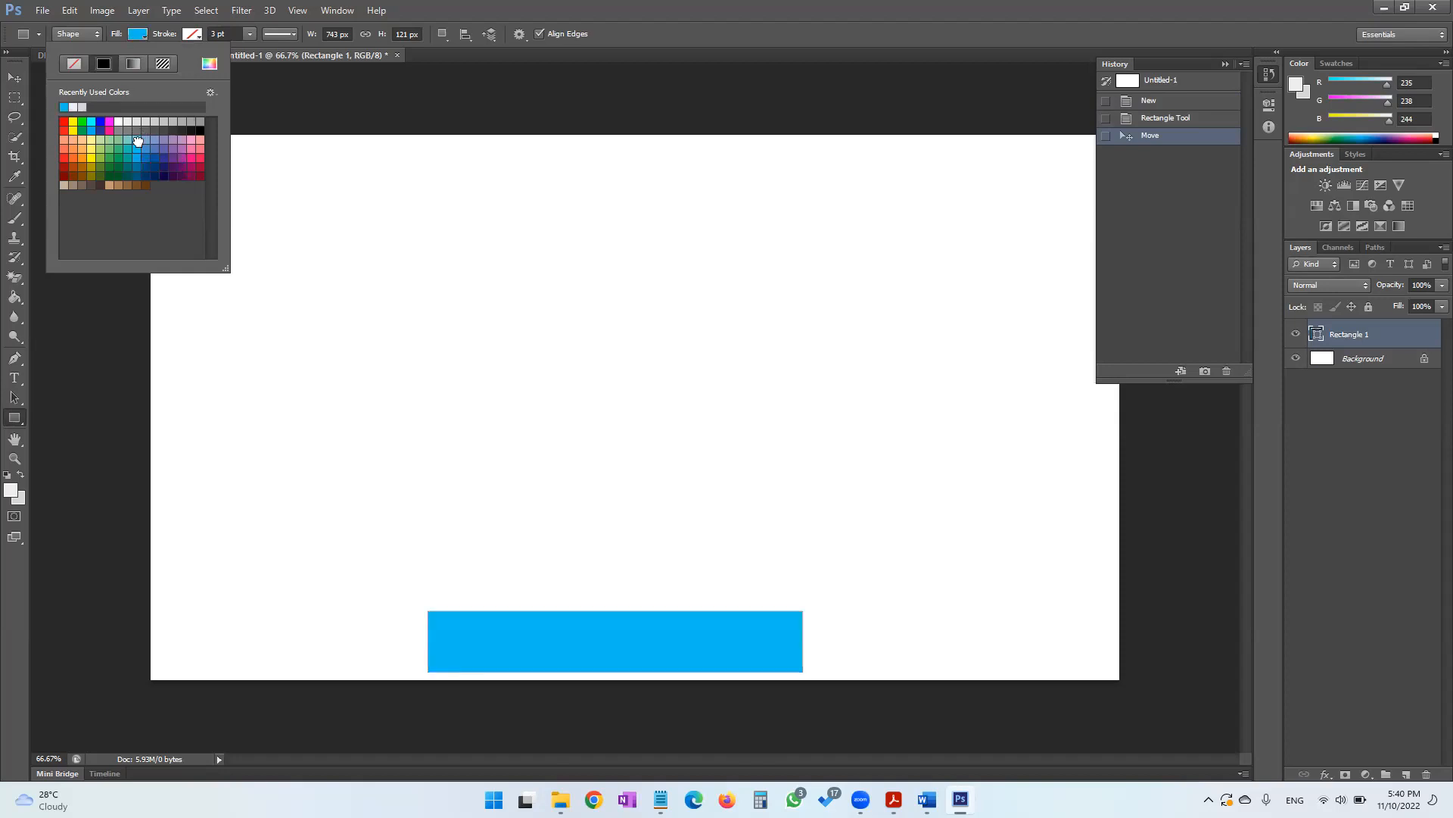
click(138, 140)
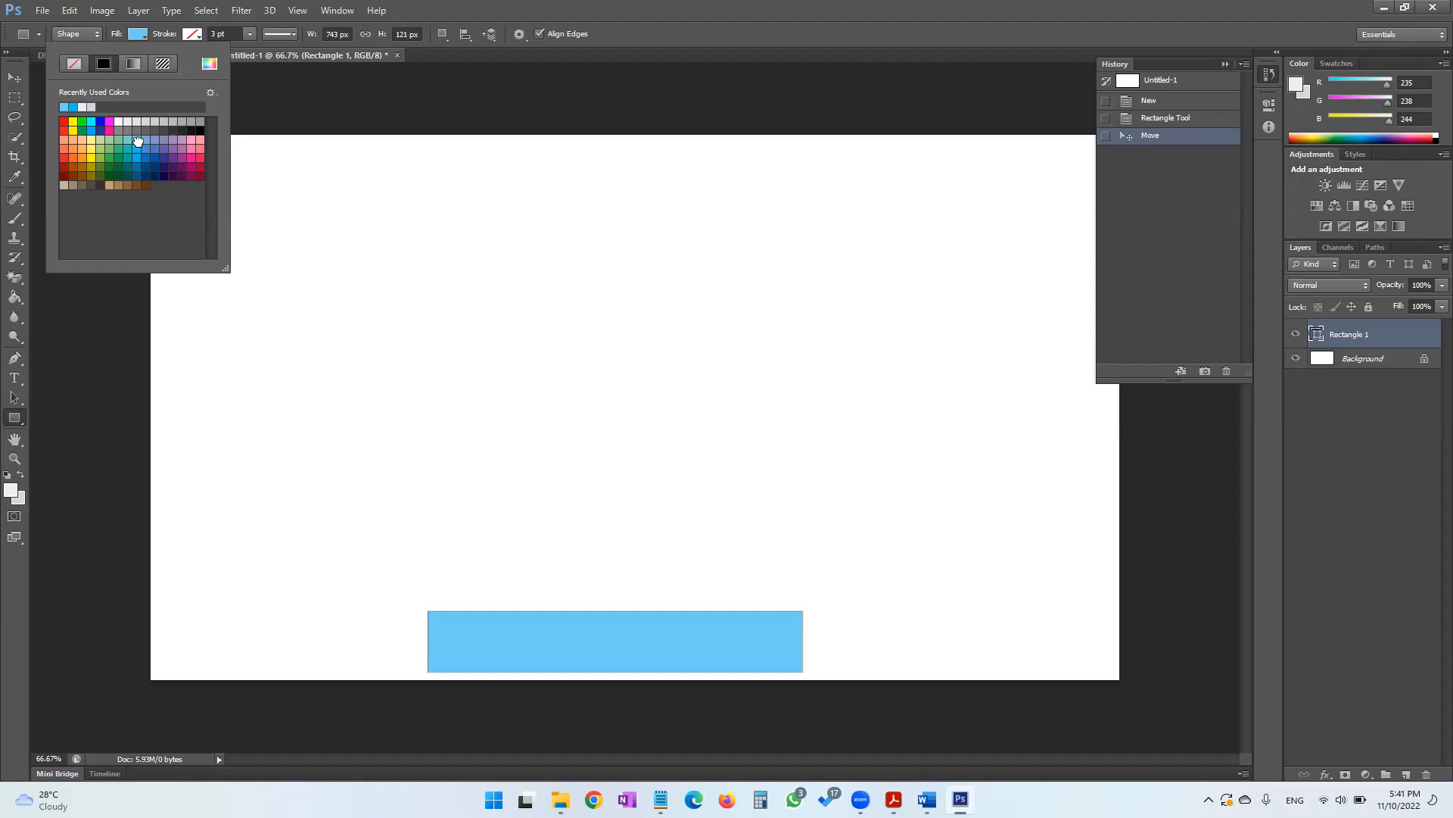
click(17, 78)
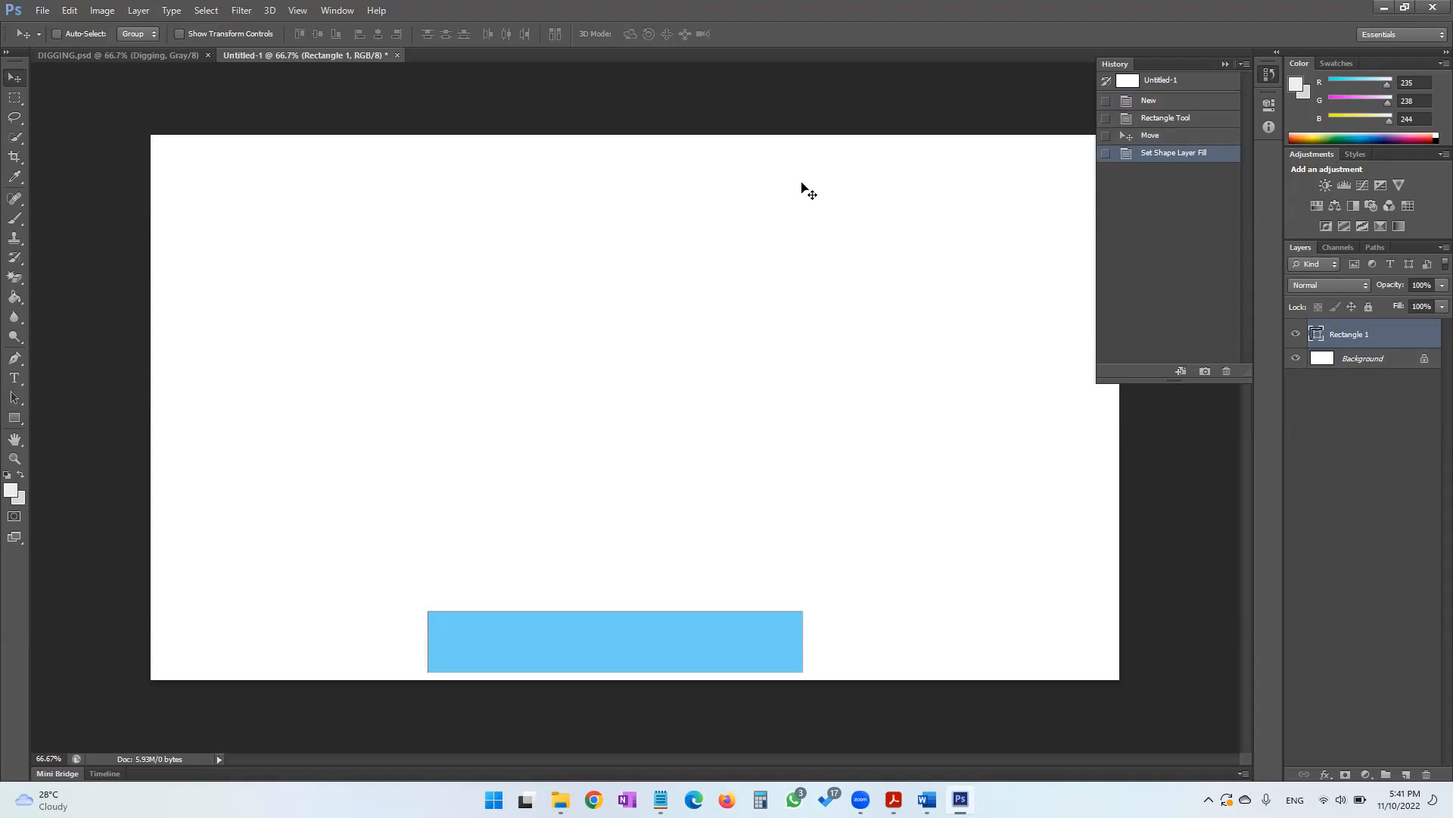
Draw a circle about 221 × 218 px in the canvas's upper-left corner above the Background layer and fill it with the rectangle's light blue
click(1359, 360)
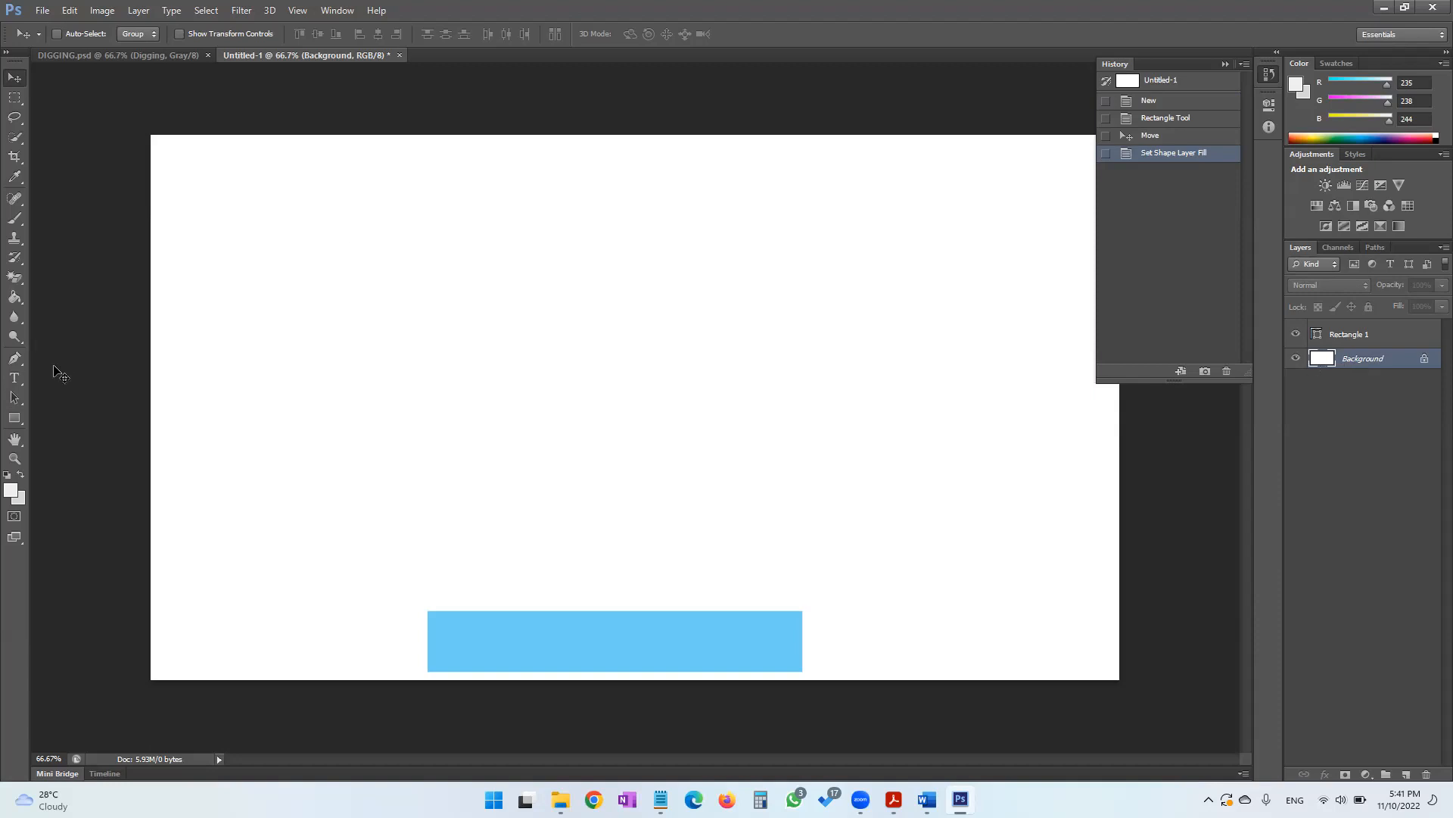
click(18, 422)
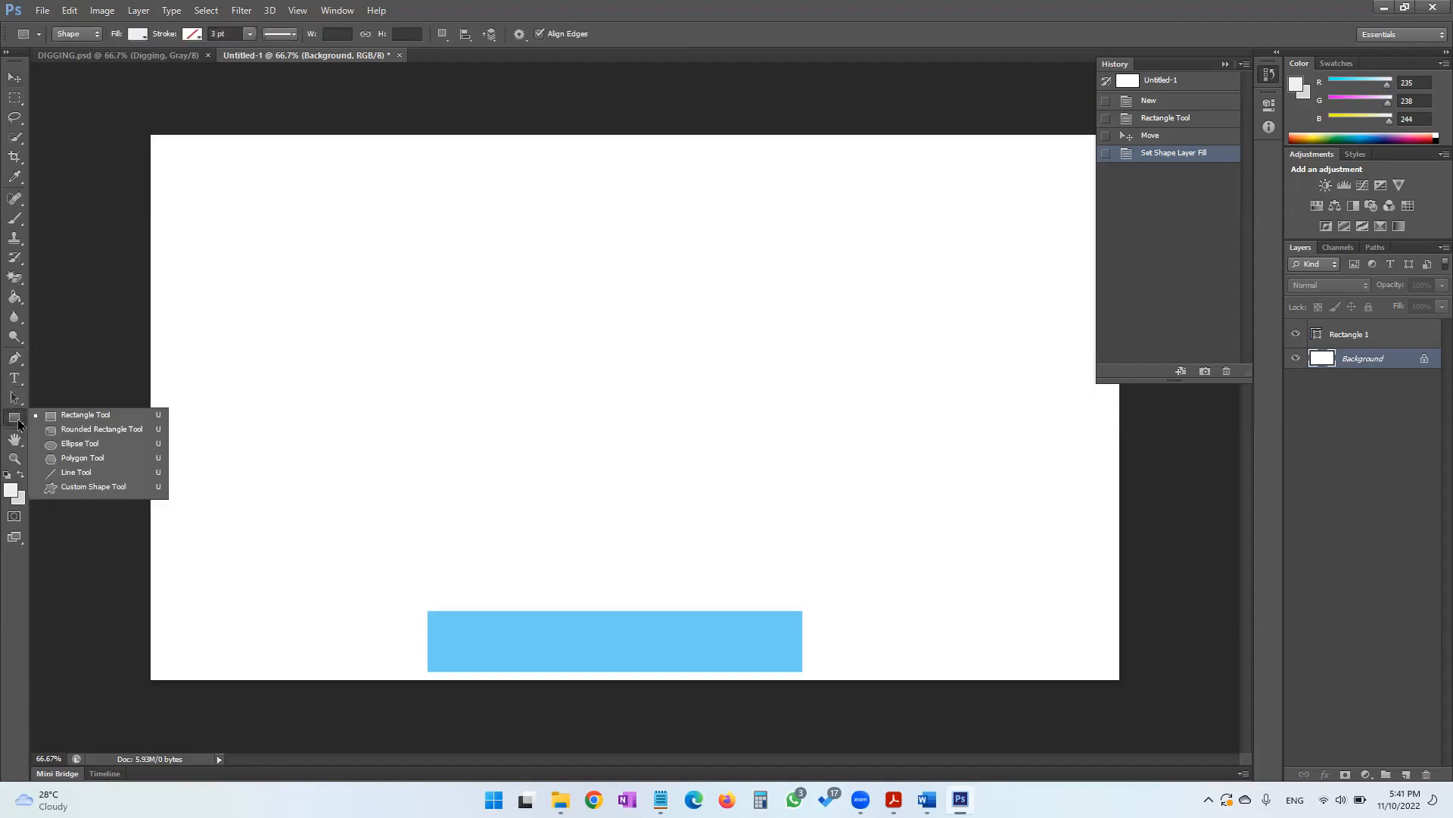
click(71, 449)
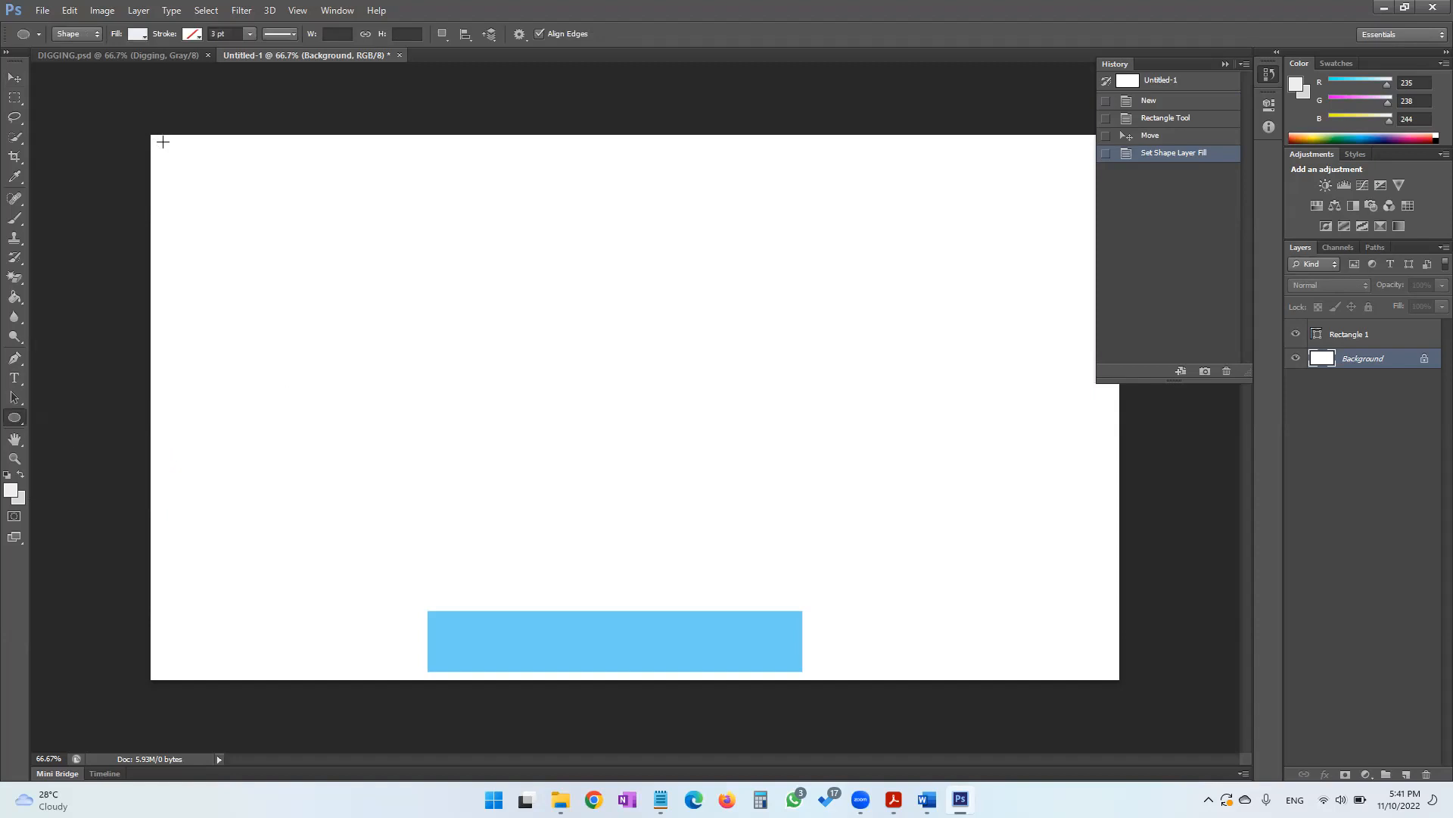
drag(158, 142, 268, 250)
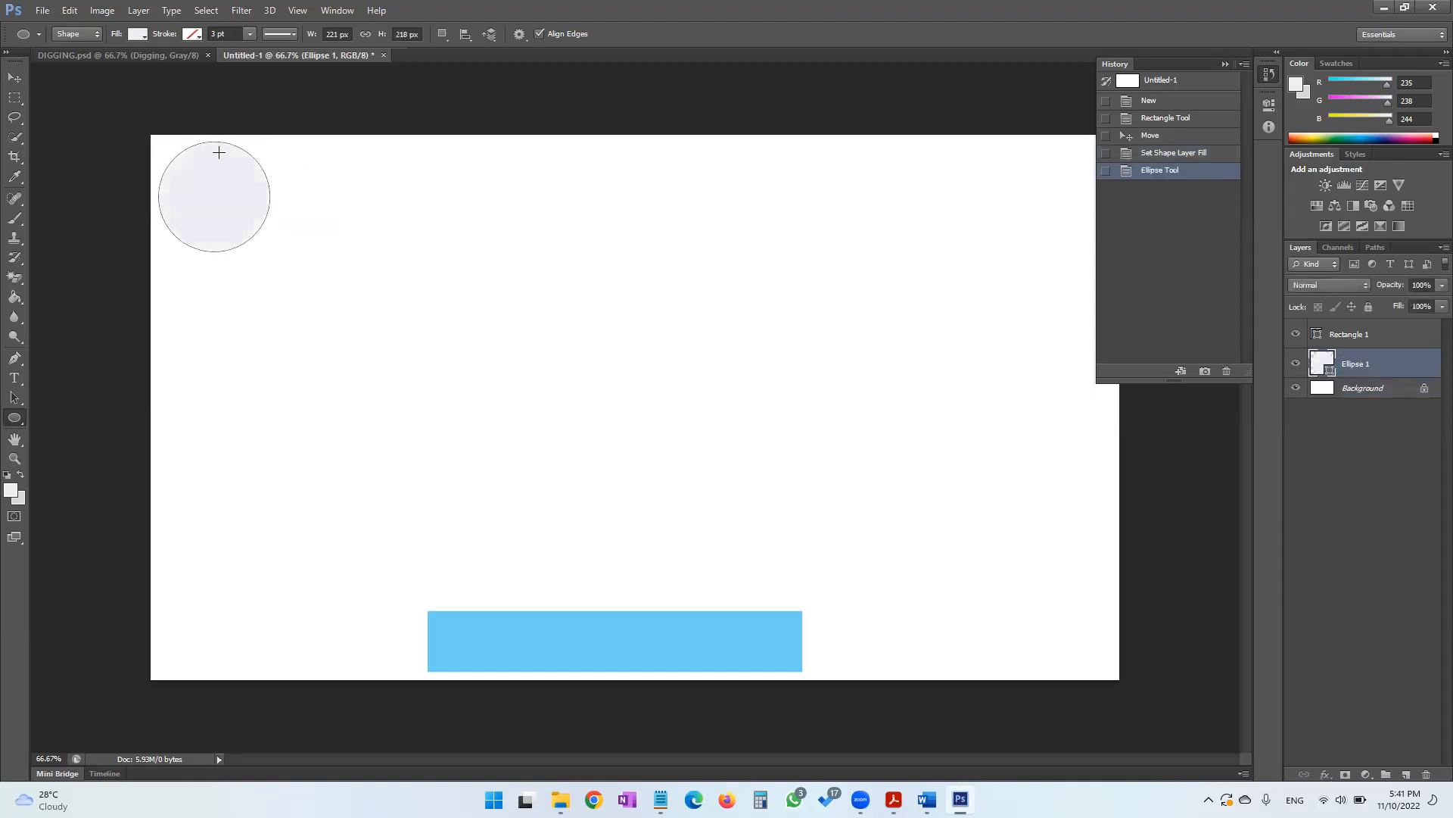
click(138, 35)
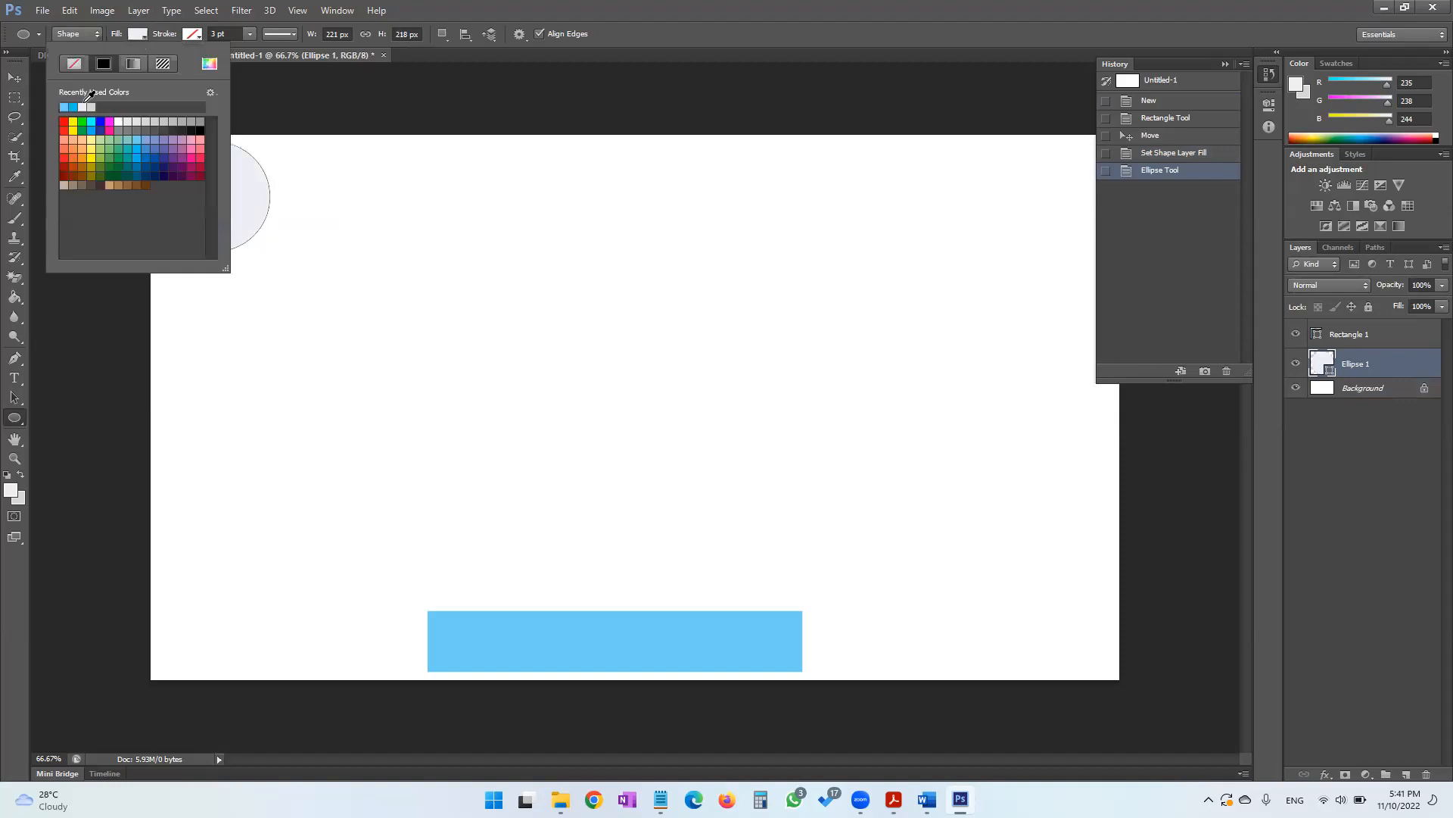
click(71, 106)
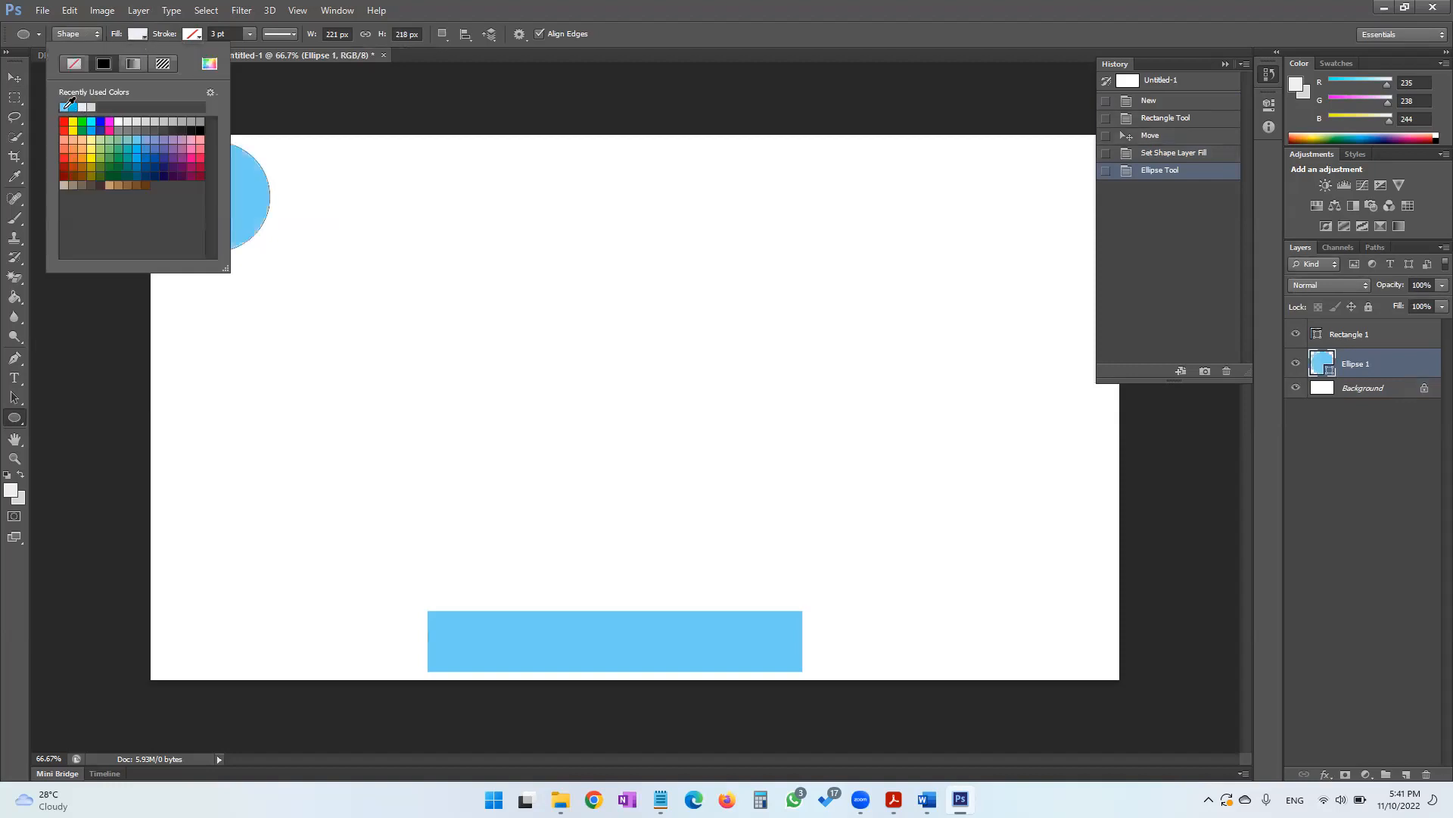
click(10, 81)
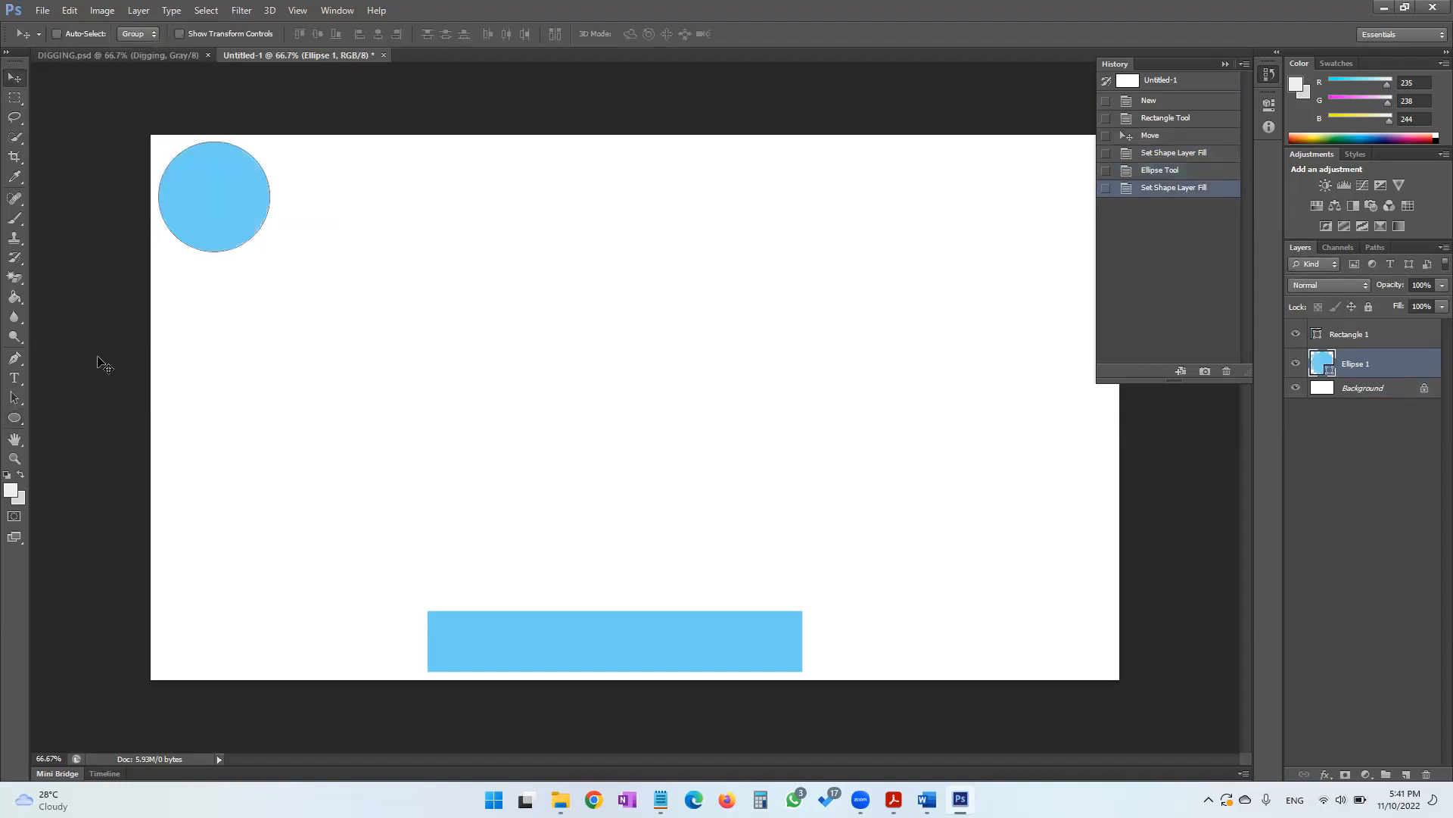
Draw a right-pointing arrow custom shape about 402 × 136 px on the canvas below the circle
click(16, 421)
right_click(17, 422)
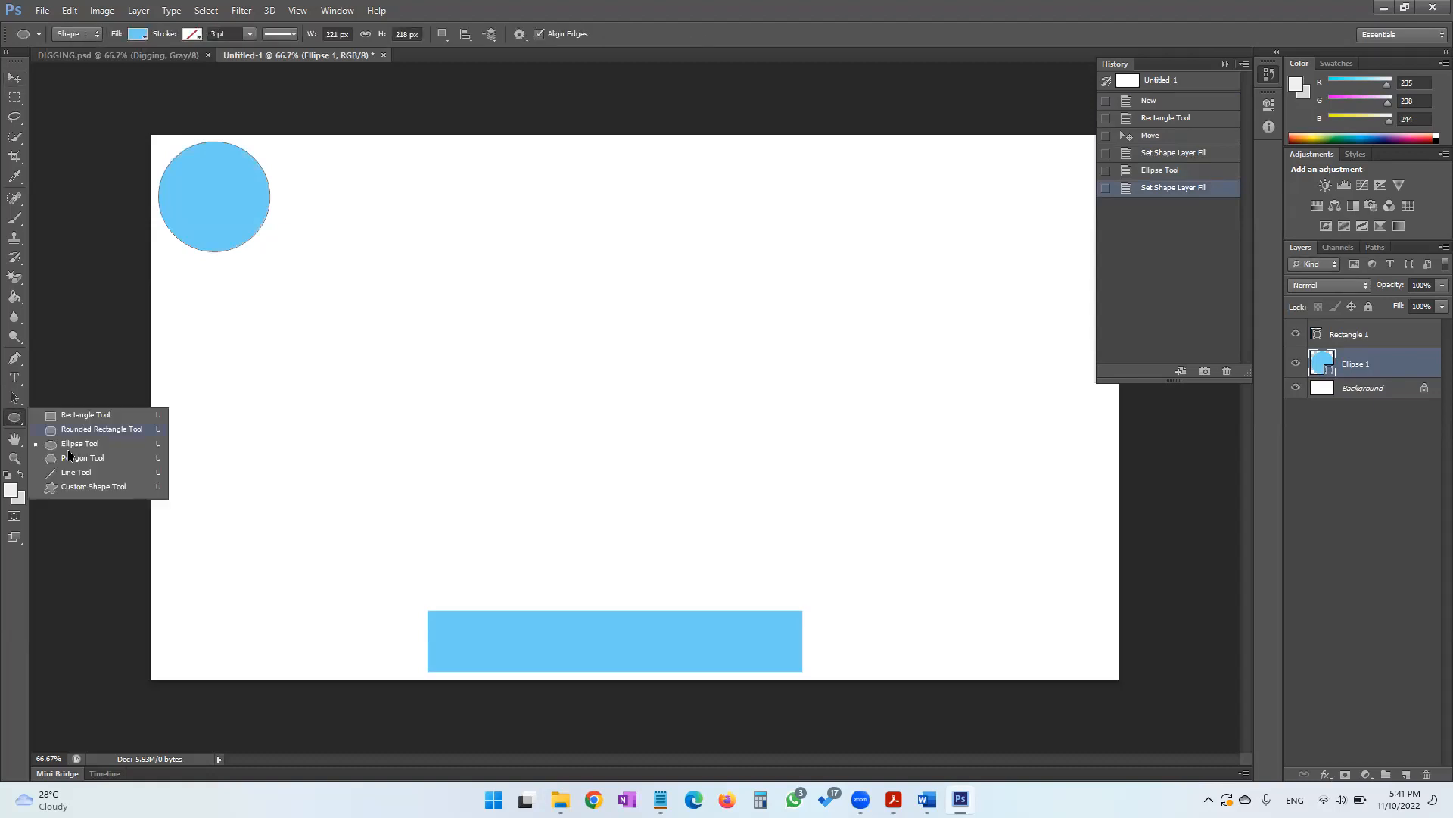
click(87, 486)
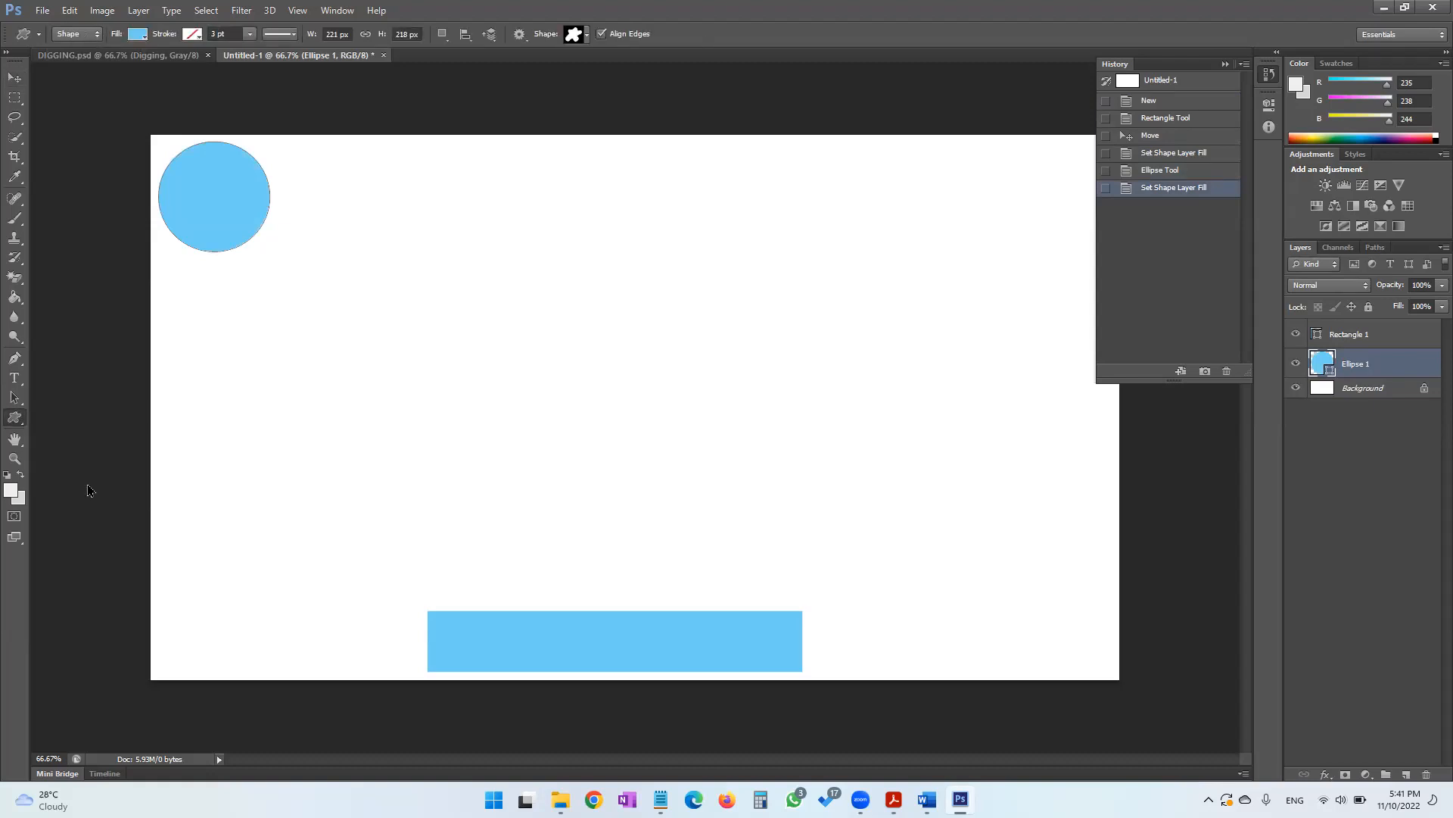
click(85, 35)
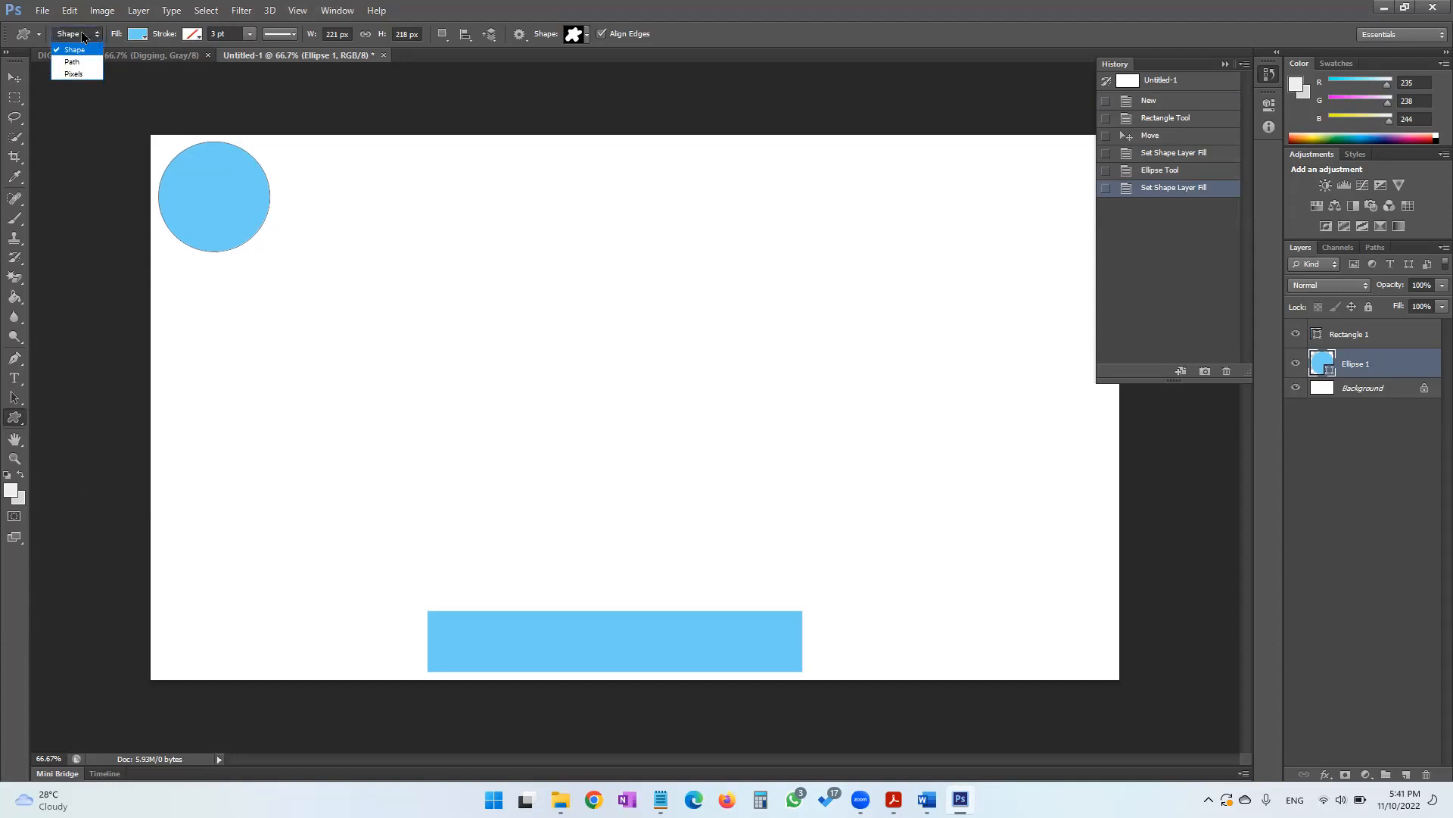
click(586, 37)
click(586, 38)
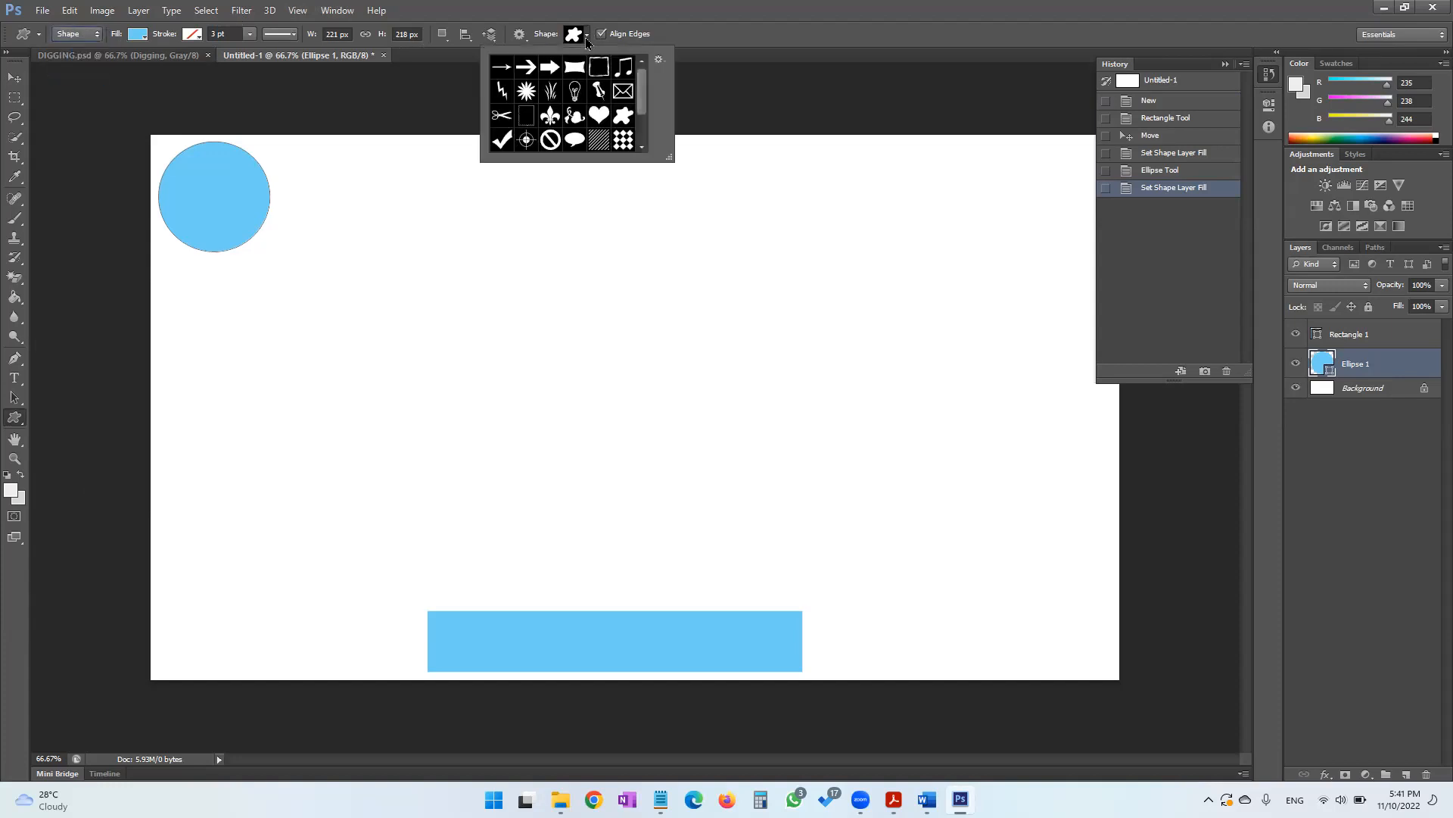
click(527, 69)
click(169, 308)
drag(169, 308, 370, 374)
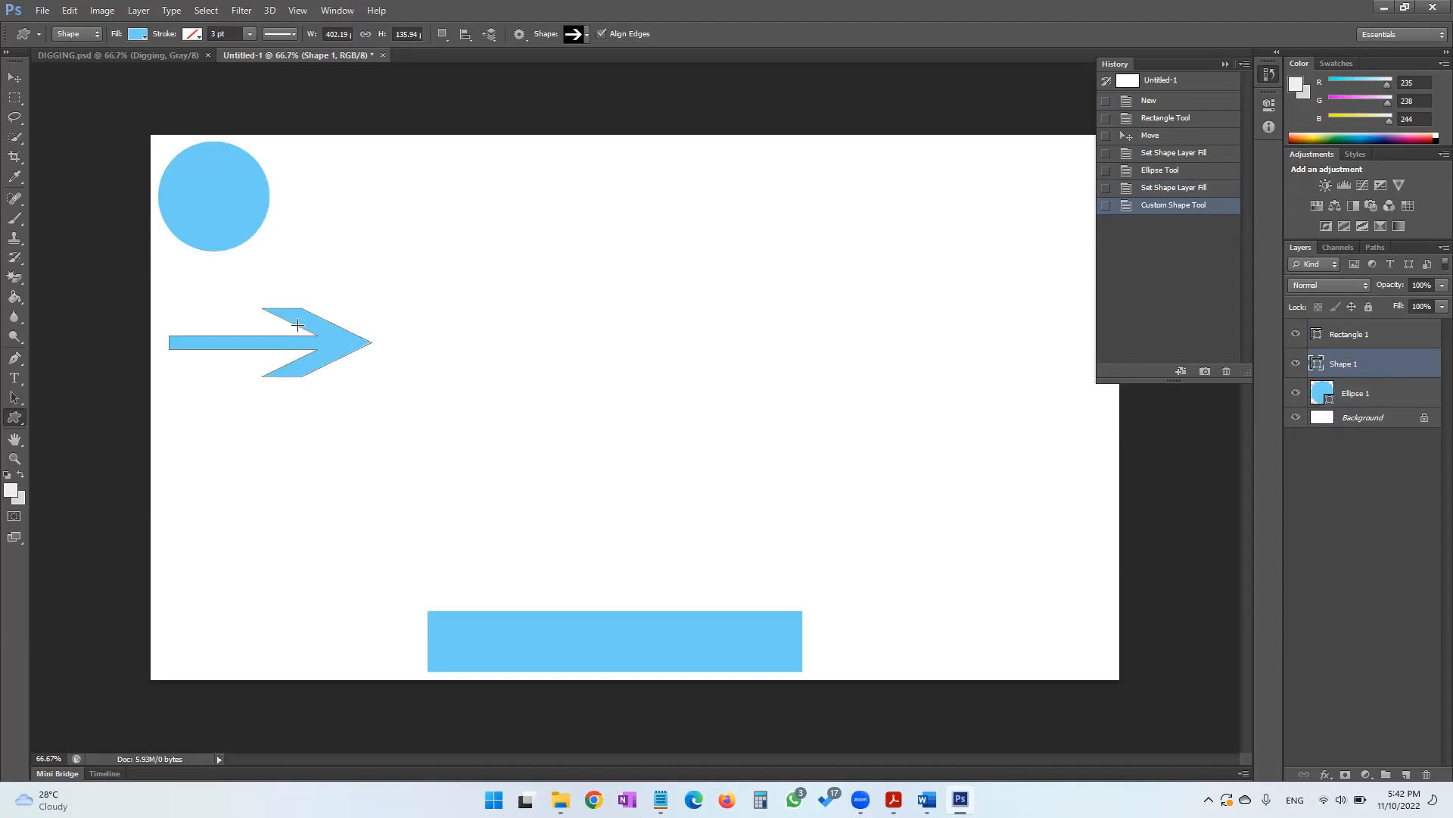
key(ctrl+t)
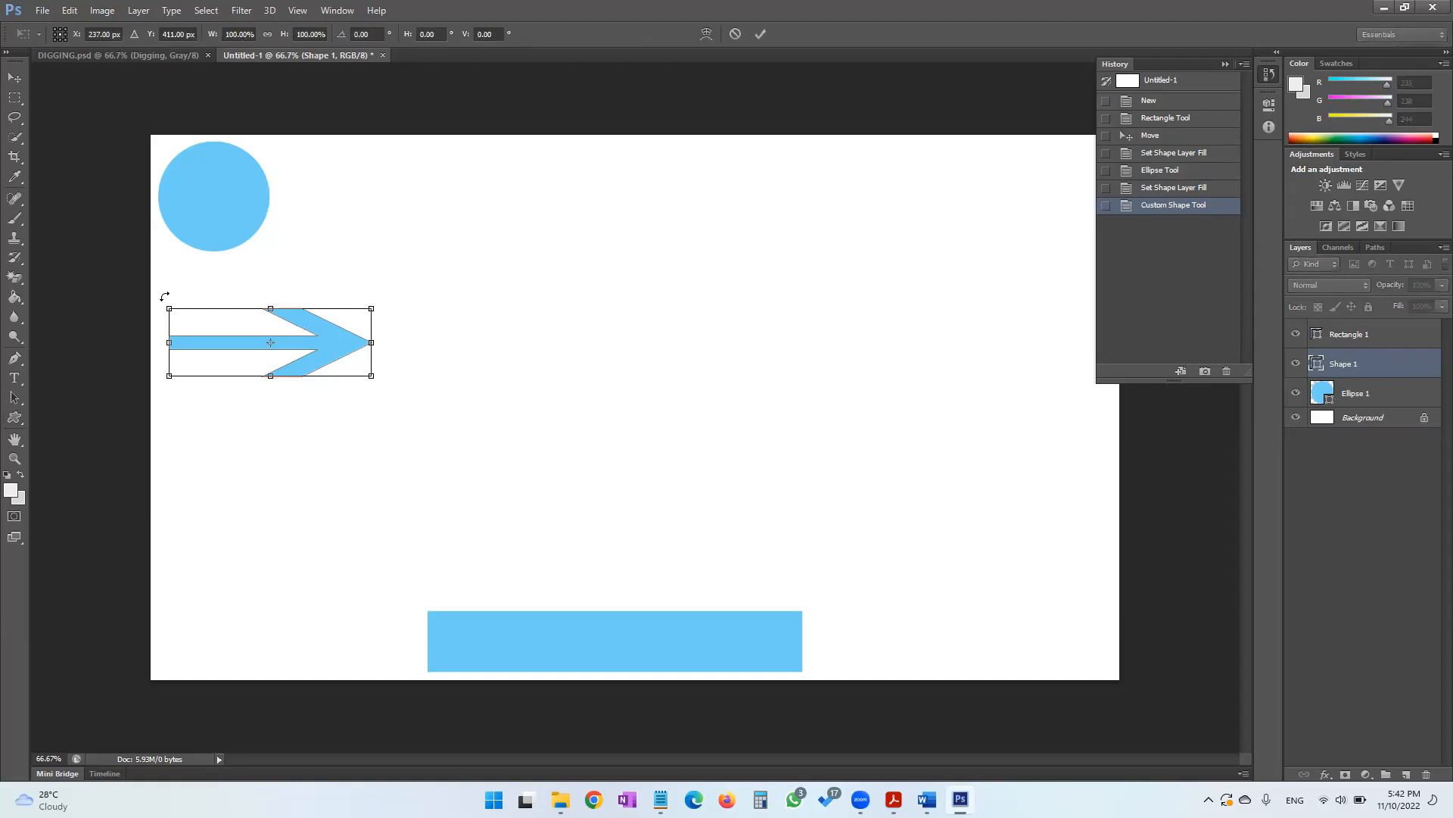
click(356, 35)
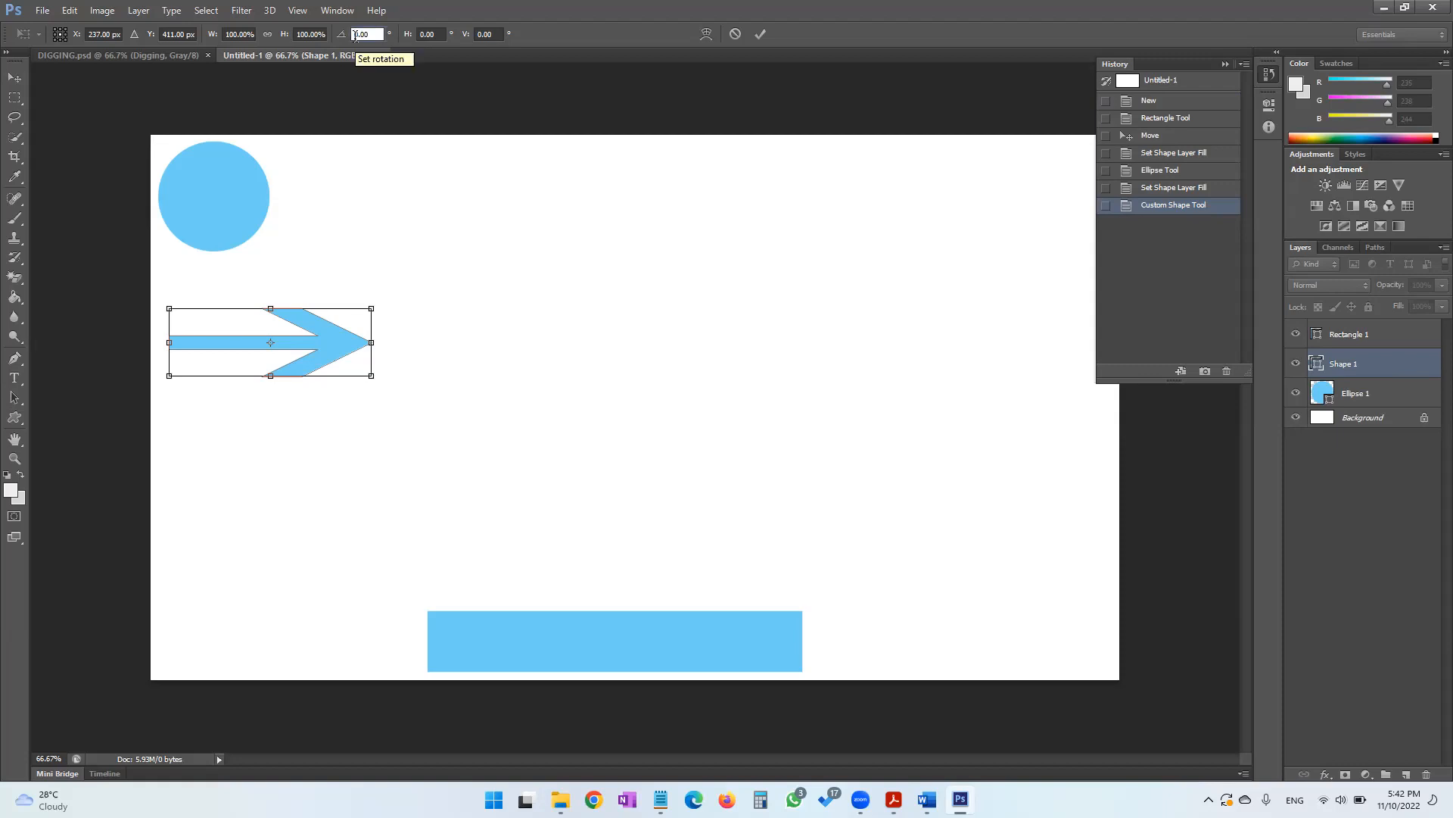
text(-90)
key(Return)
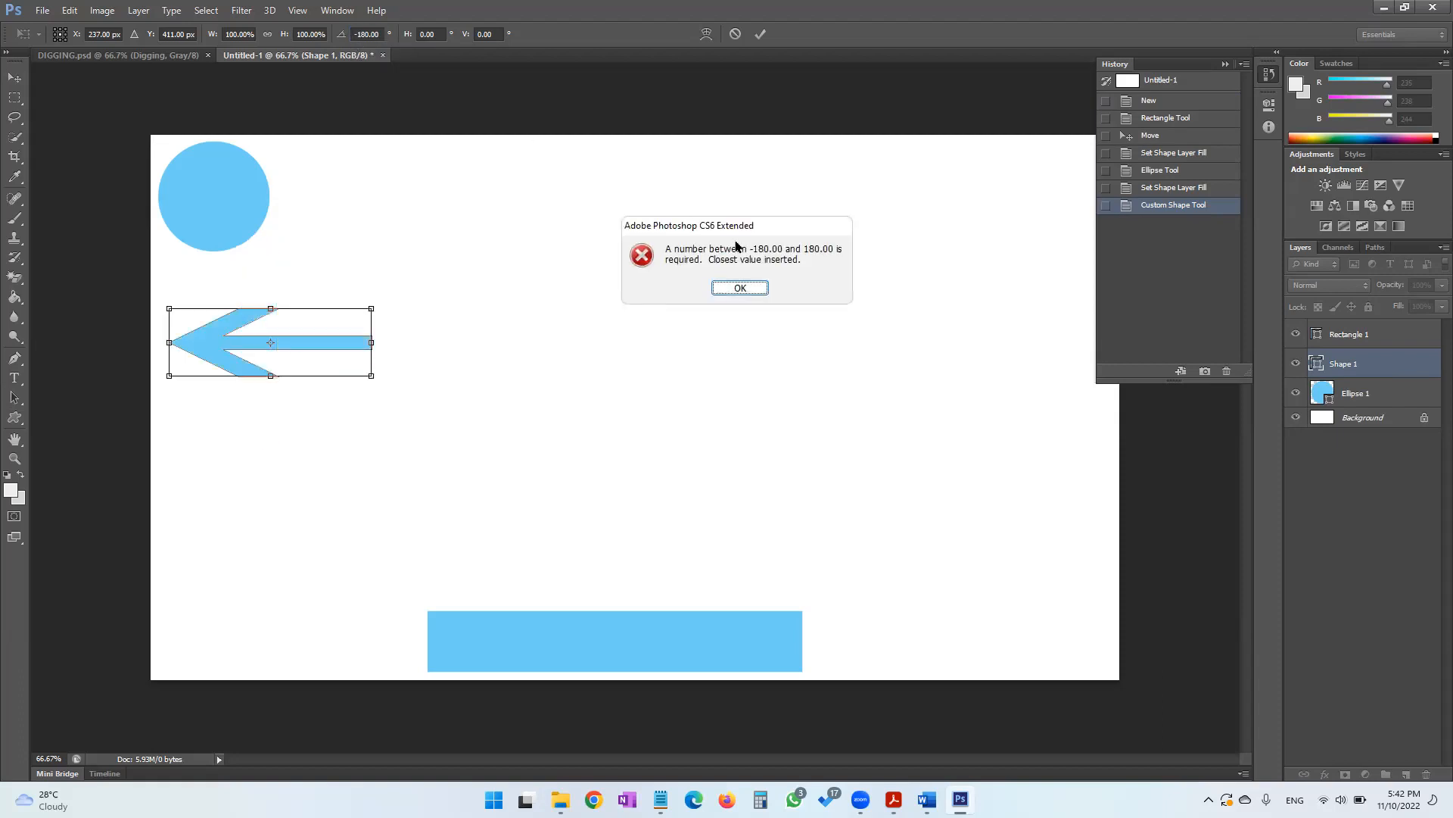
click(748, 292)
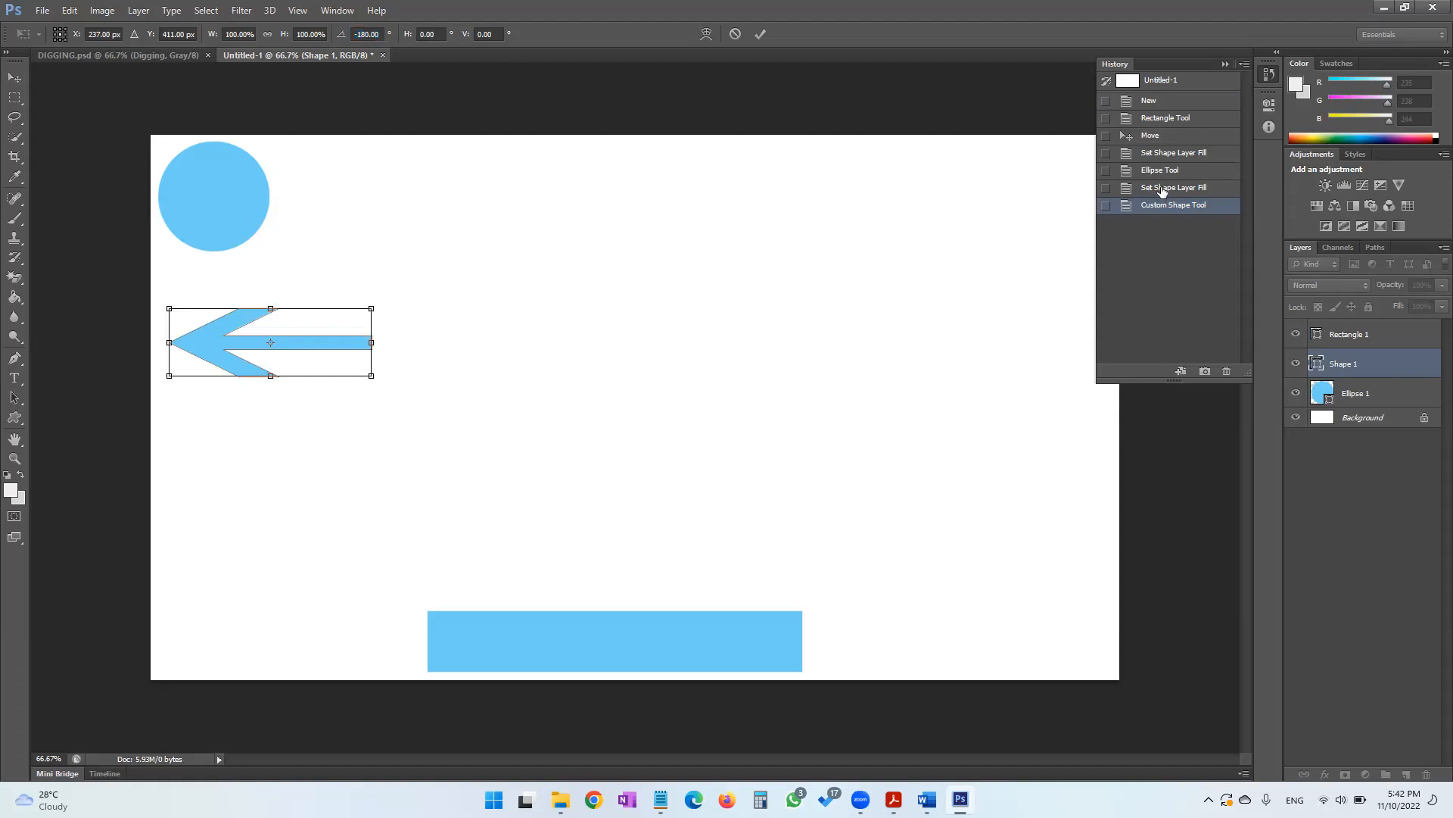
key(Escape)
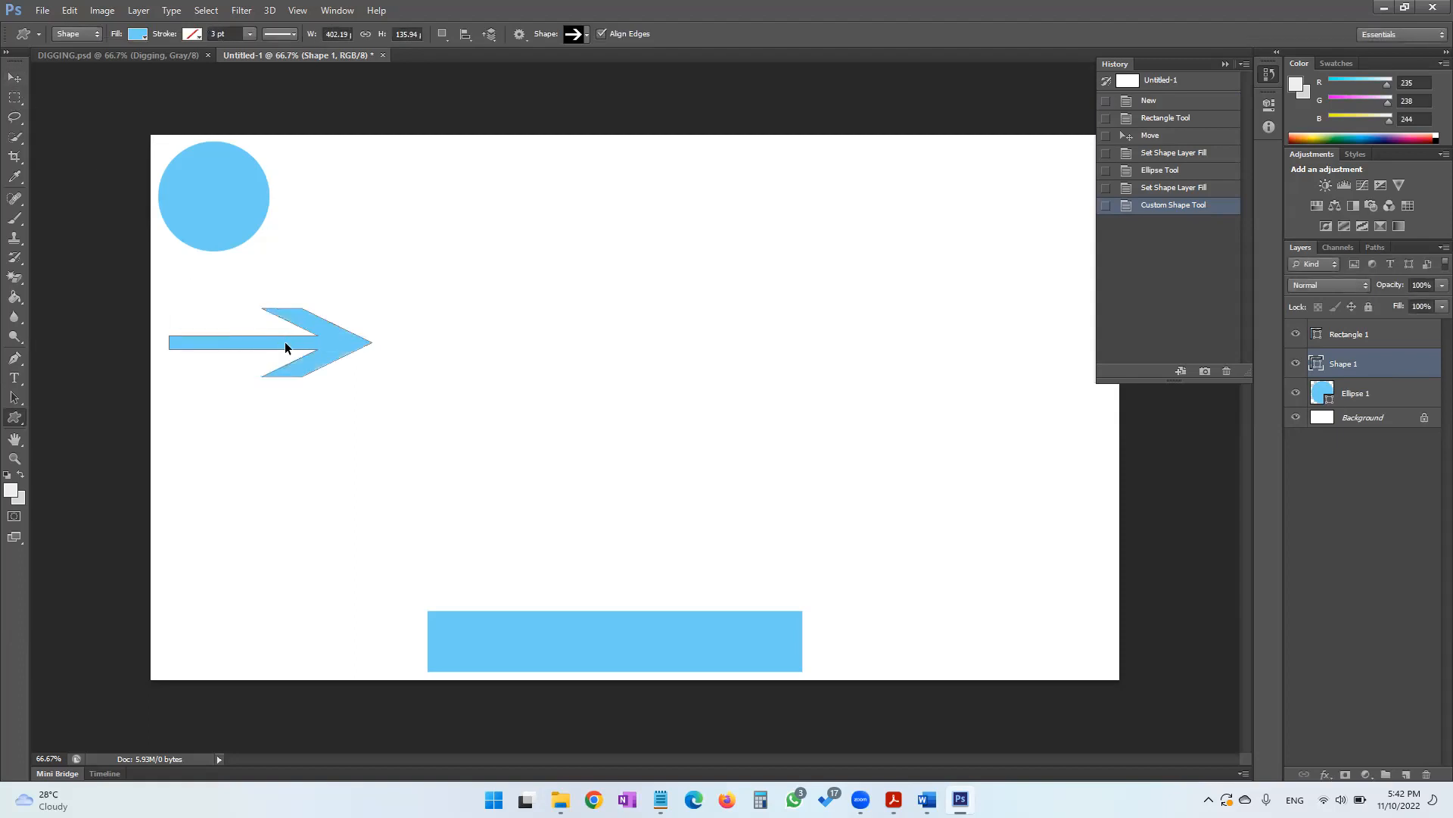
Rotate the arrow by -90° so it points upward, and move it below the circle beside the canvas's left edge
key(ctrl+t)
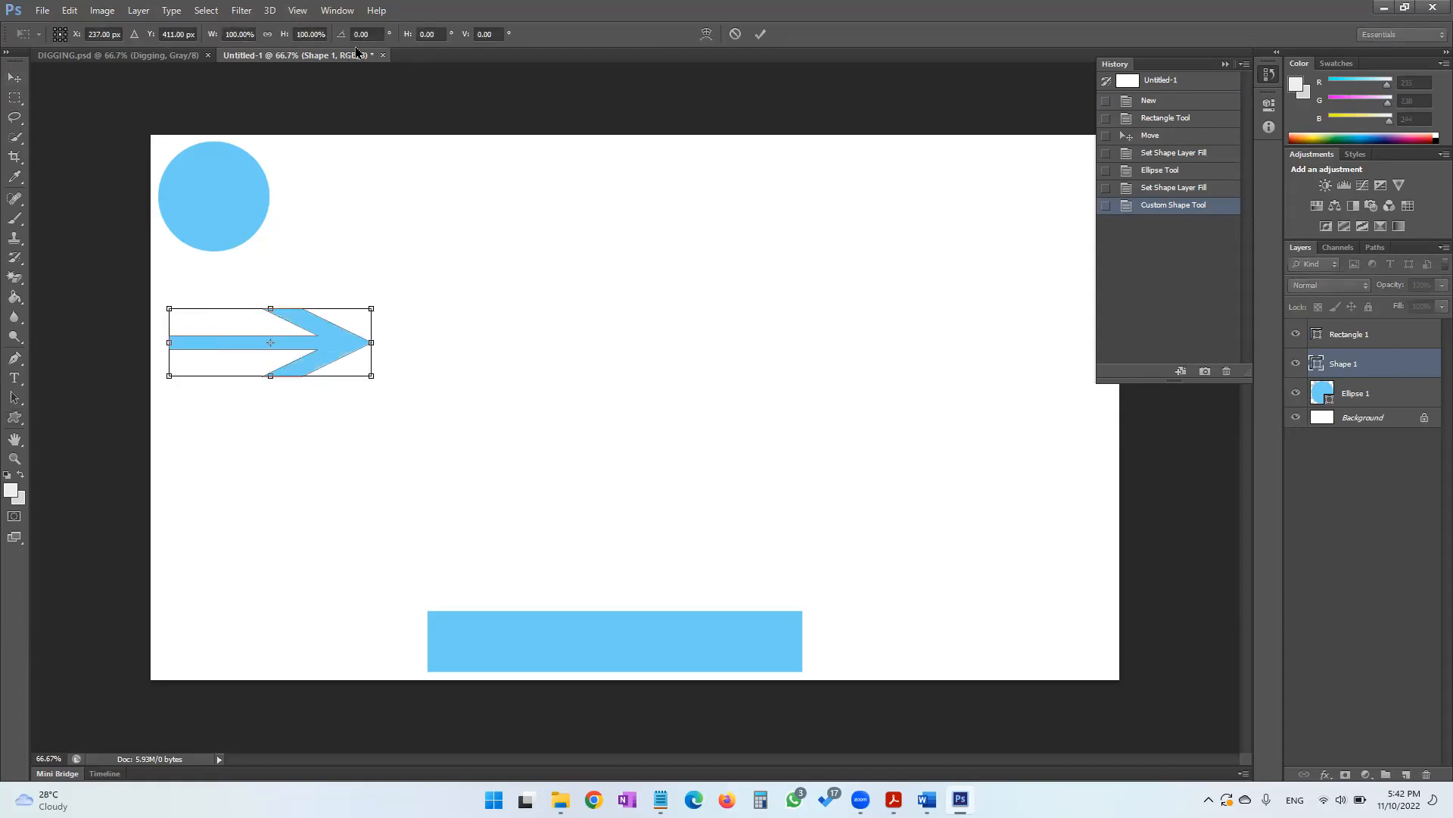
click(359, 34)
text(90)
key(Return)
text(0)
key(Return)
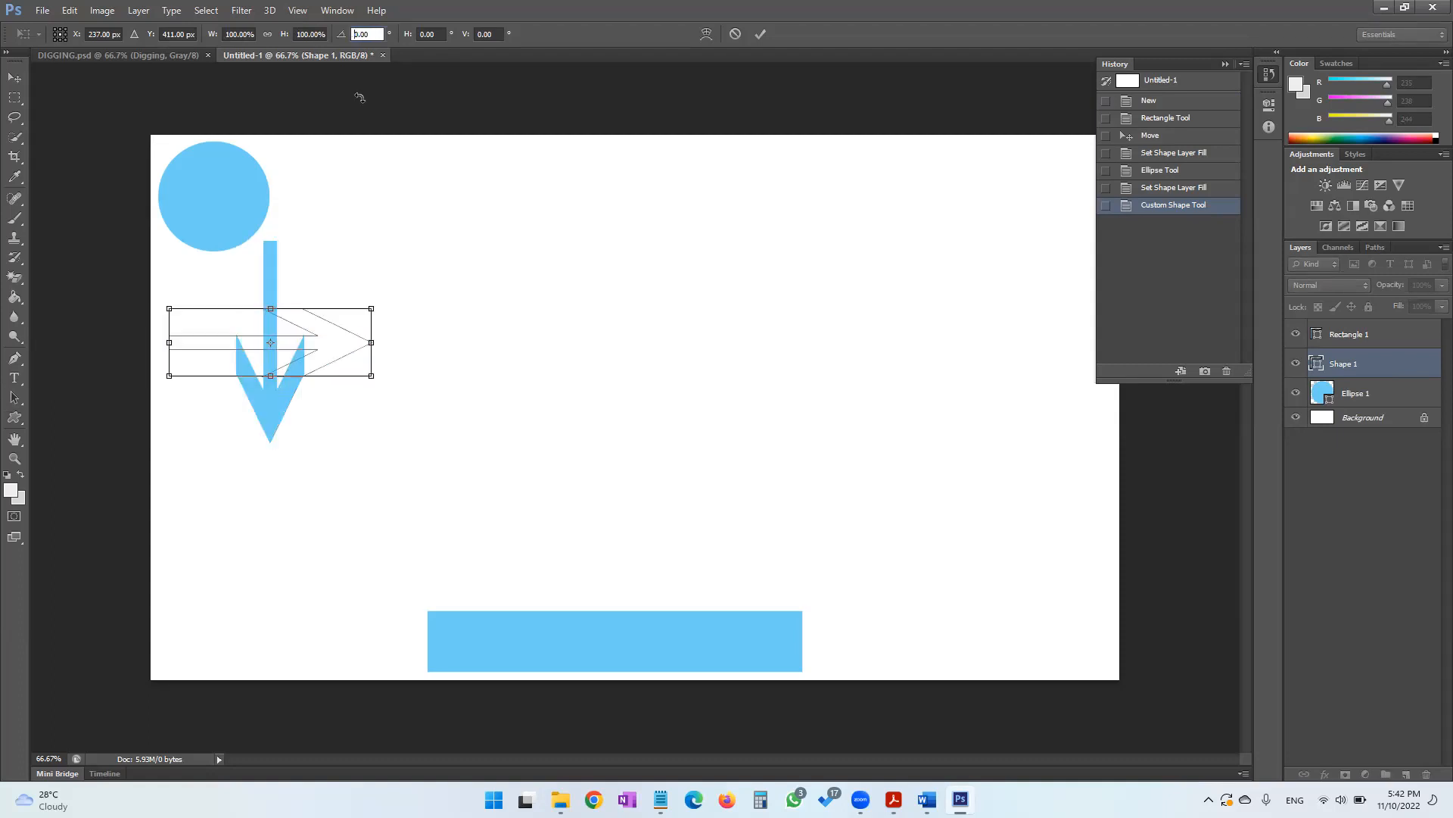
text(-90)
key(Return)
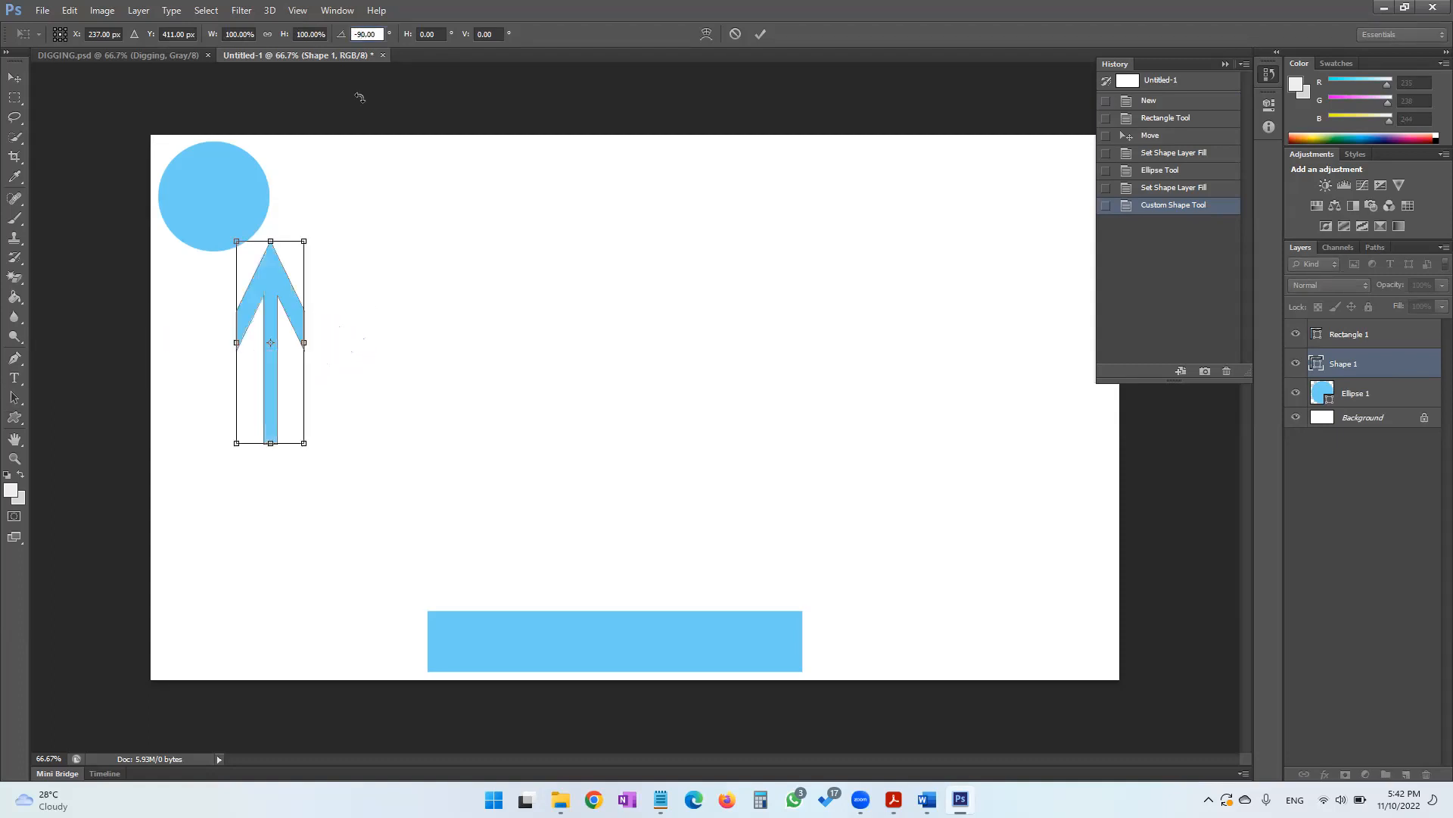
click(16, 80)
click(705, 291)
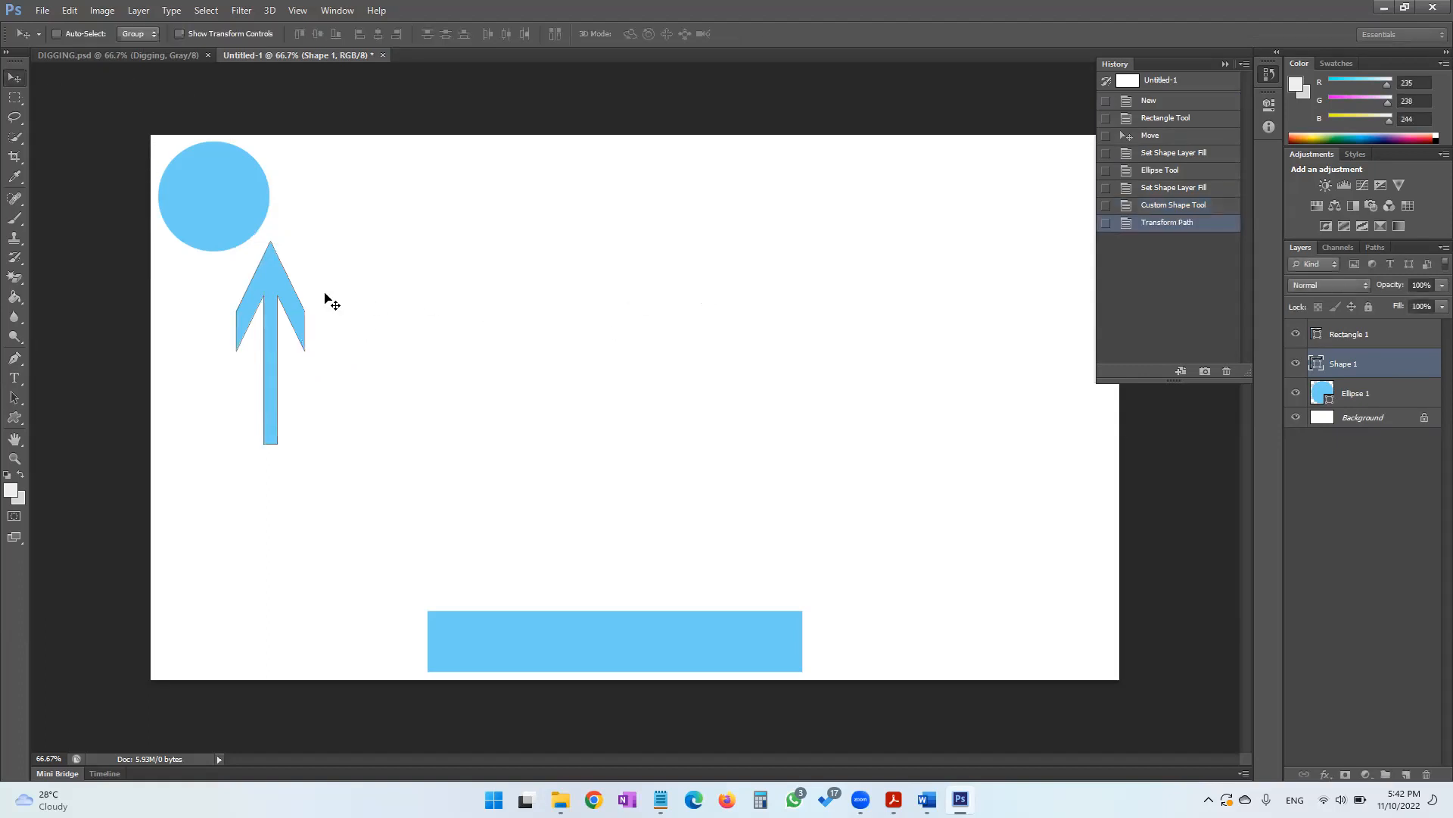
drag(277, 293, 200, 351)
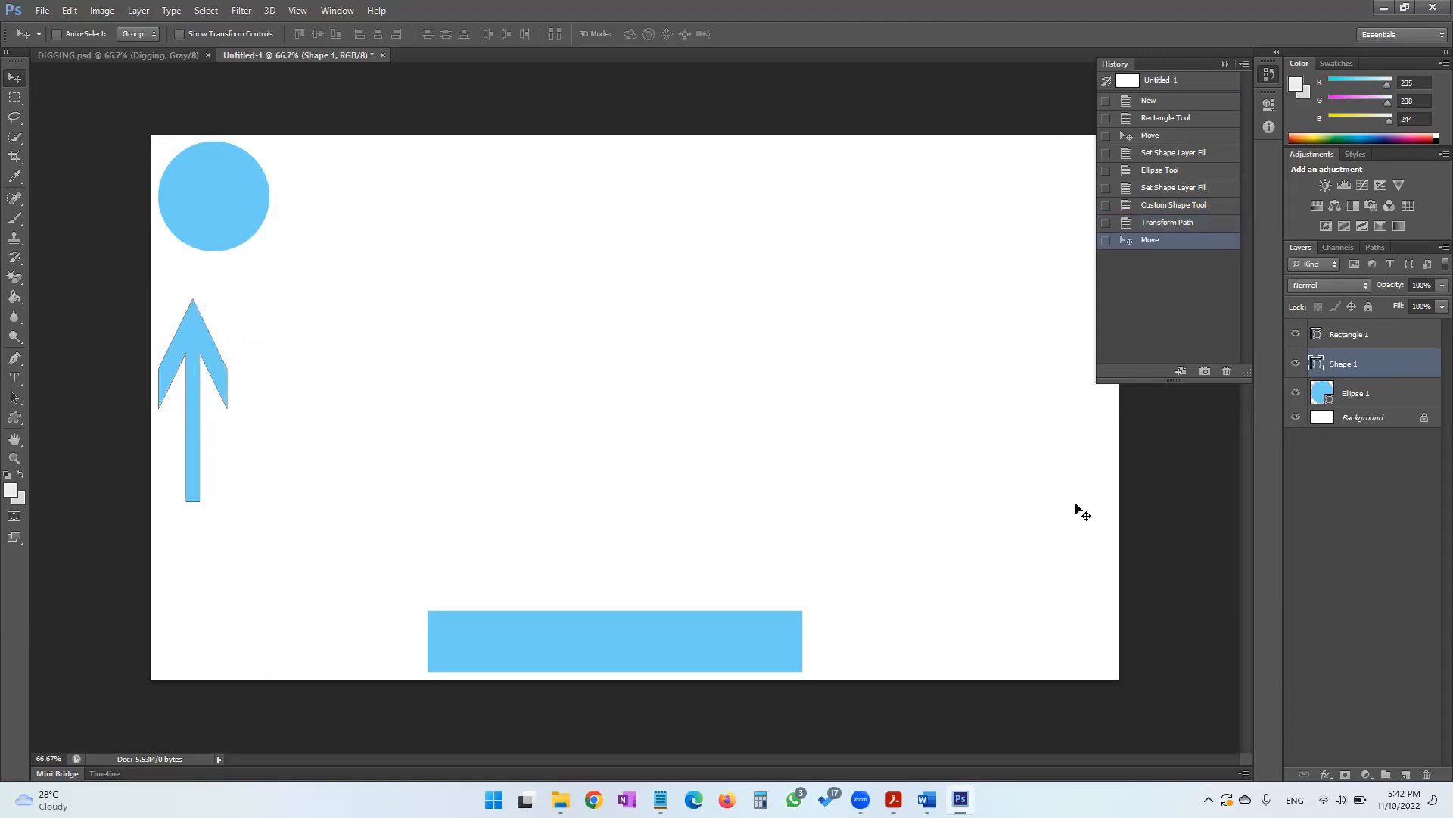
click(1375, 421)
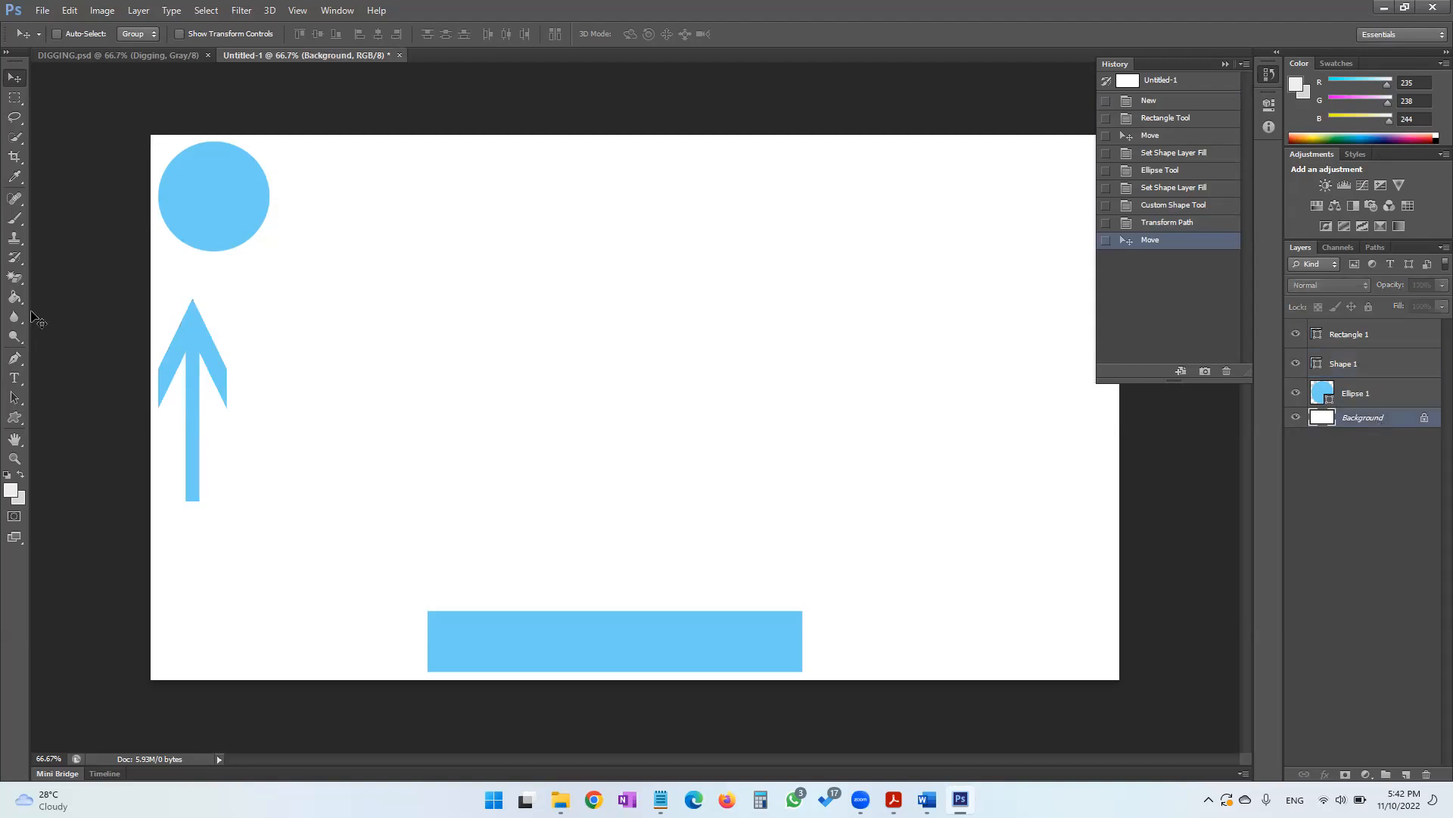
click(13, 419)
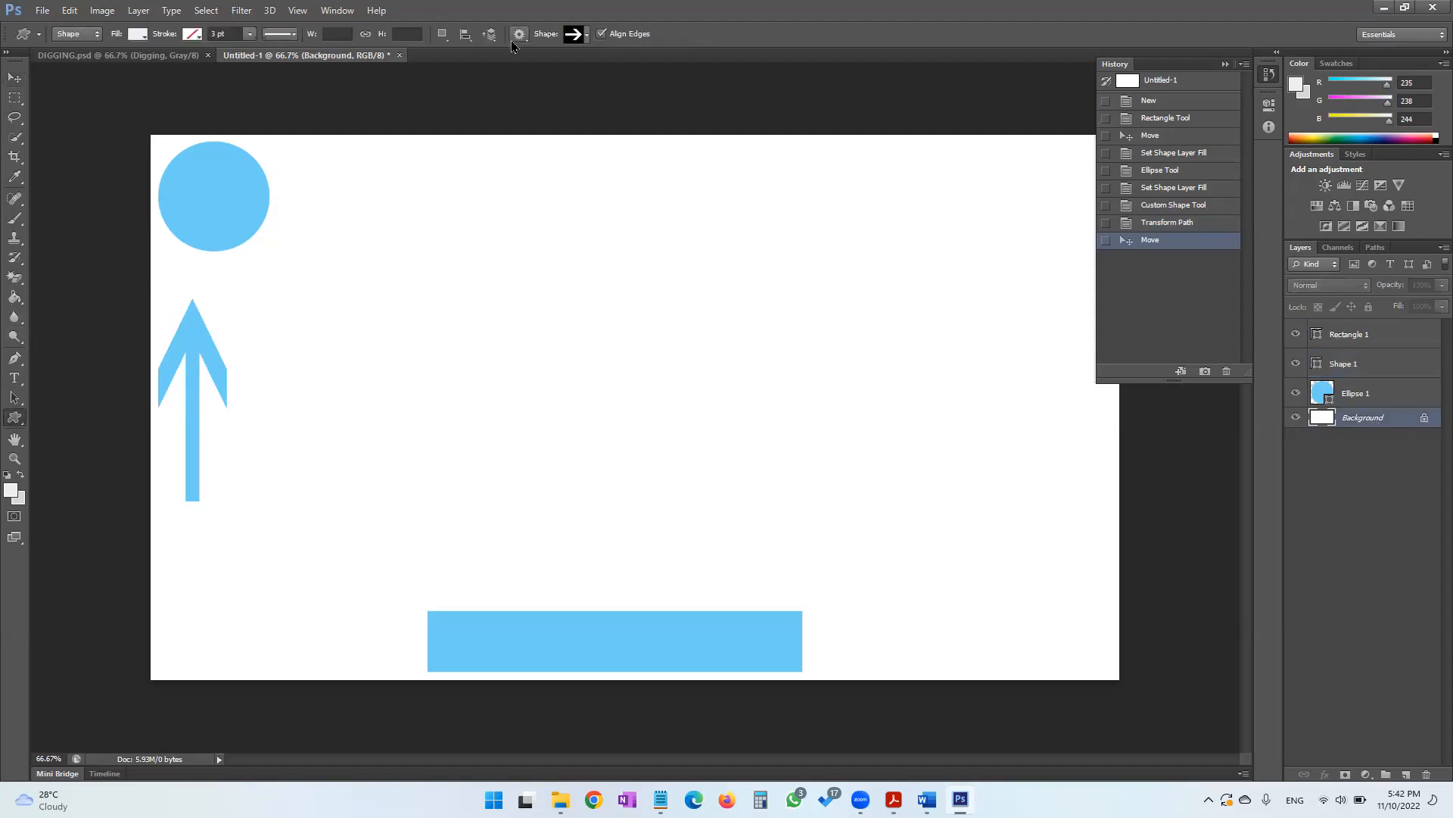
click(586, 35)
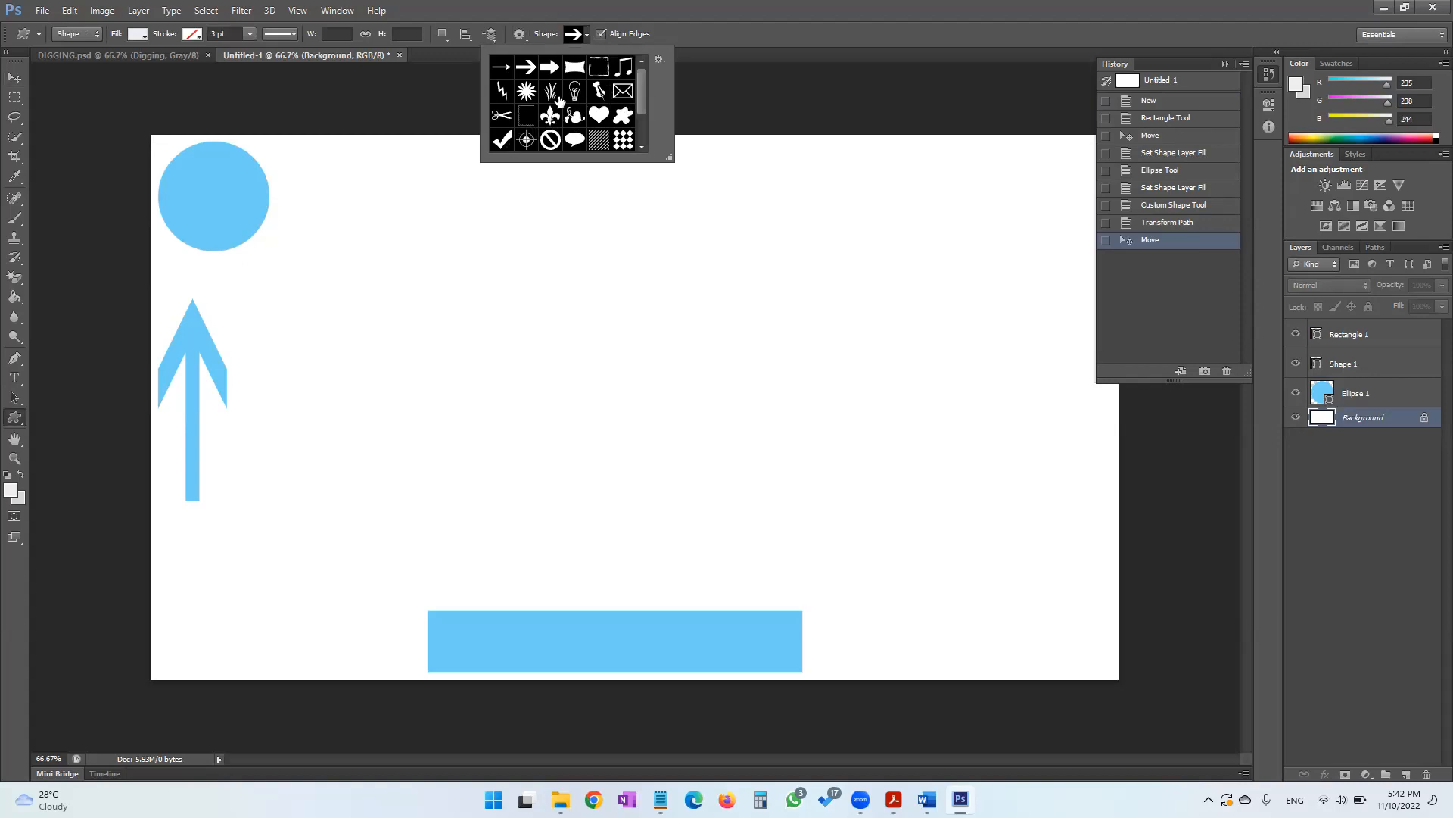
click(528, 69)
click(16, 79)
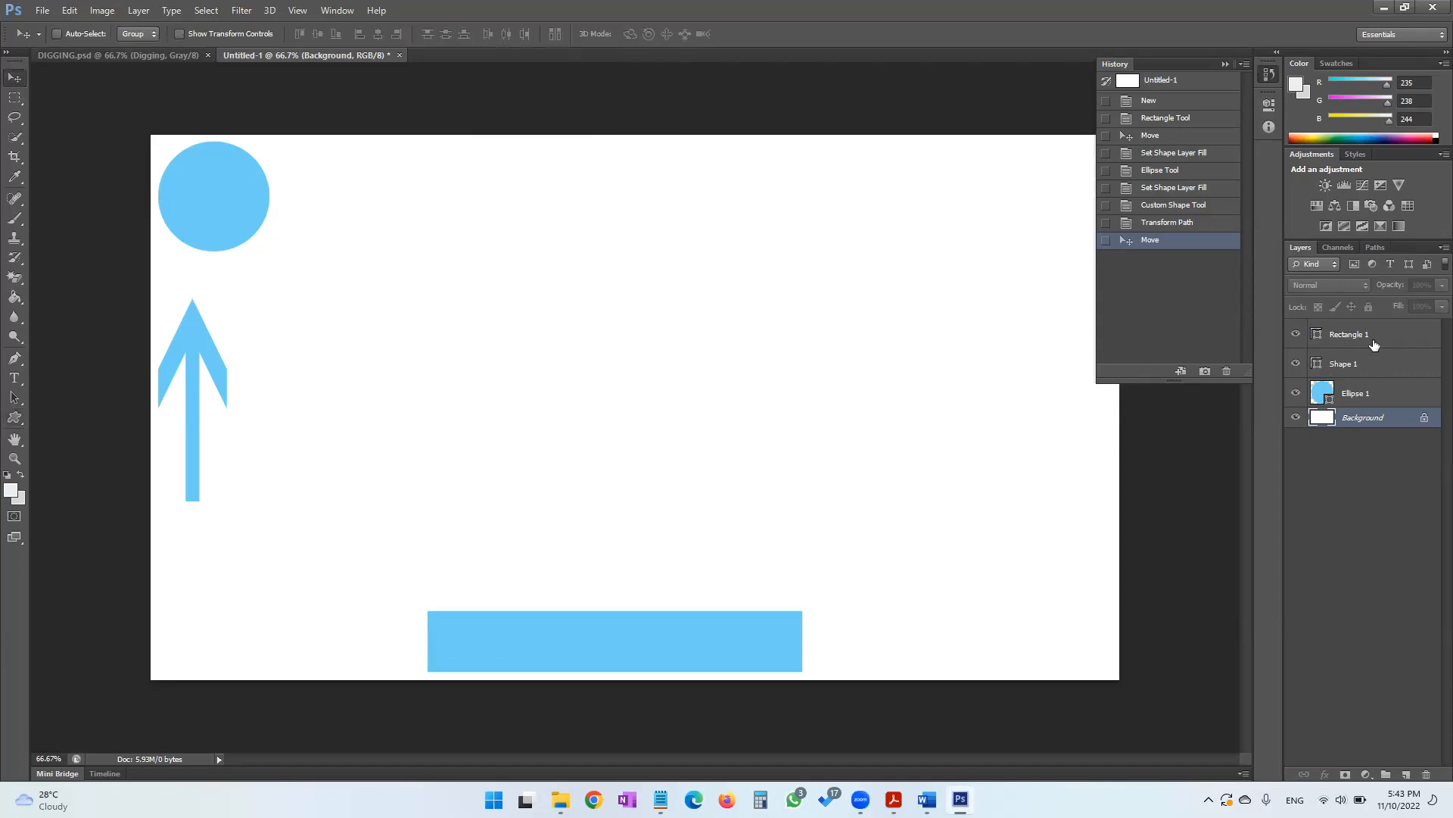
Rename the arrow's shape layer as LEFT ARROW
click(1355, 366)
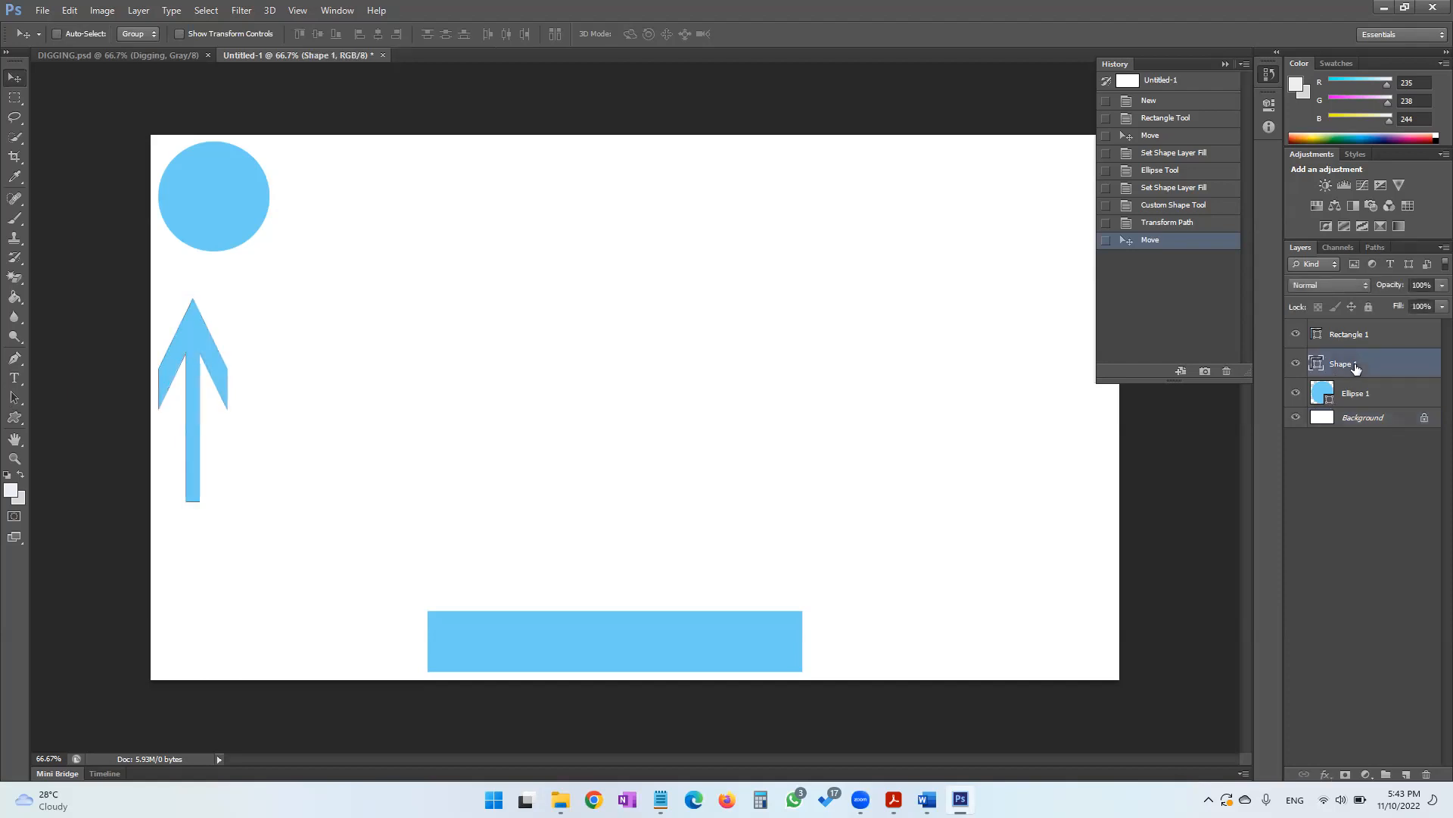
double_click(1355, 365)
text(LEF)
key(BackSpace)
key(BackSpace)
text(RROW)
key(Return)
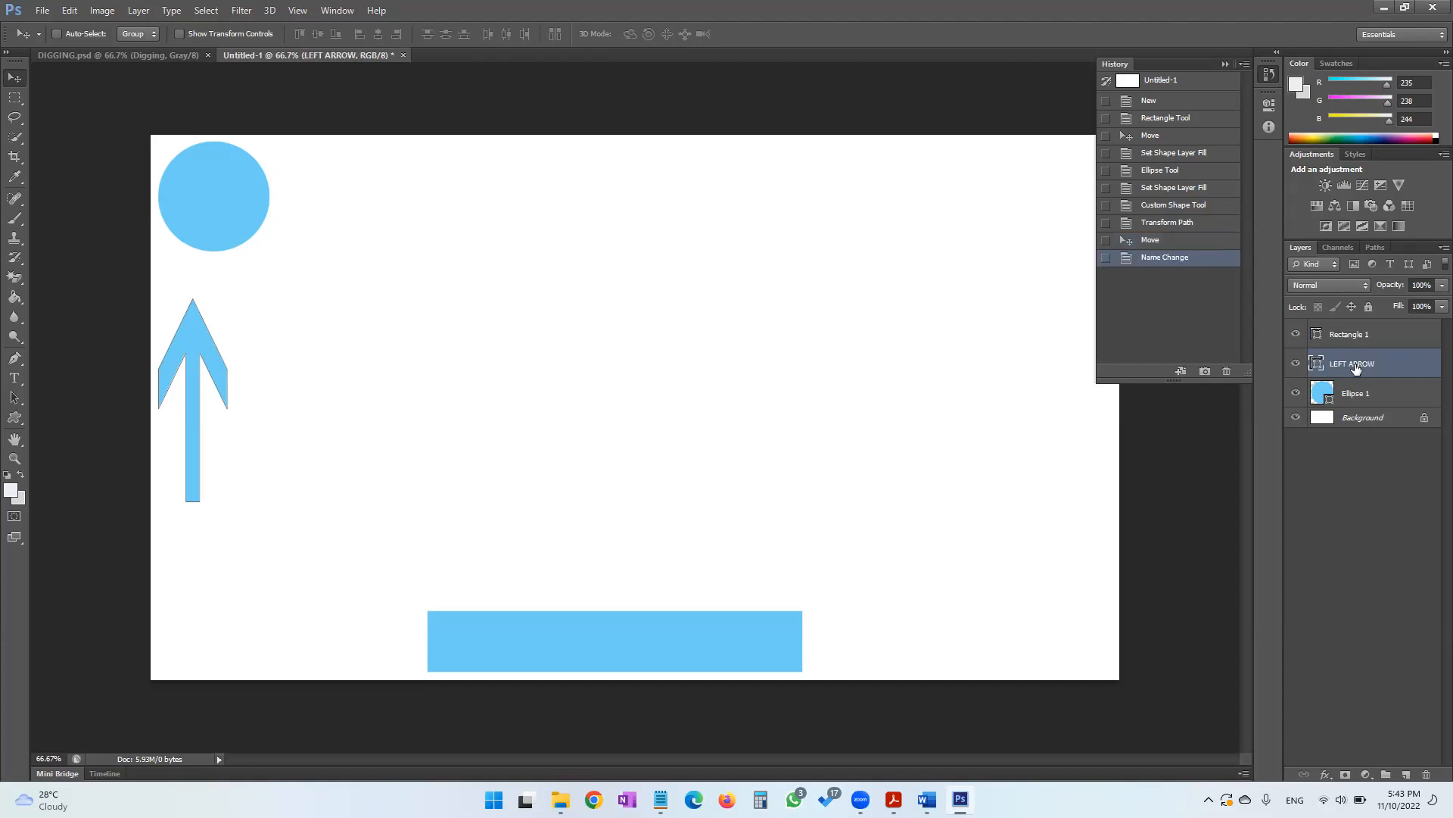
Duplicate the LEFT ARROW layer with its default copy name and move the copy straight across to the canvas's right edge
right_click(1356, 366)
click(1197, 243)
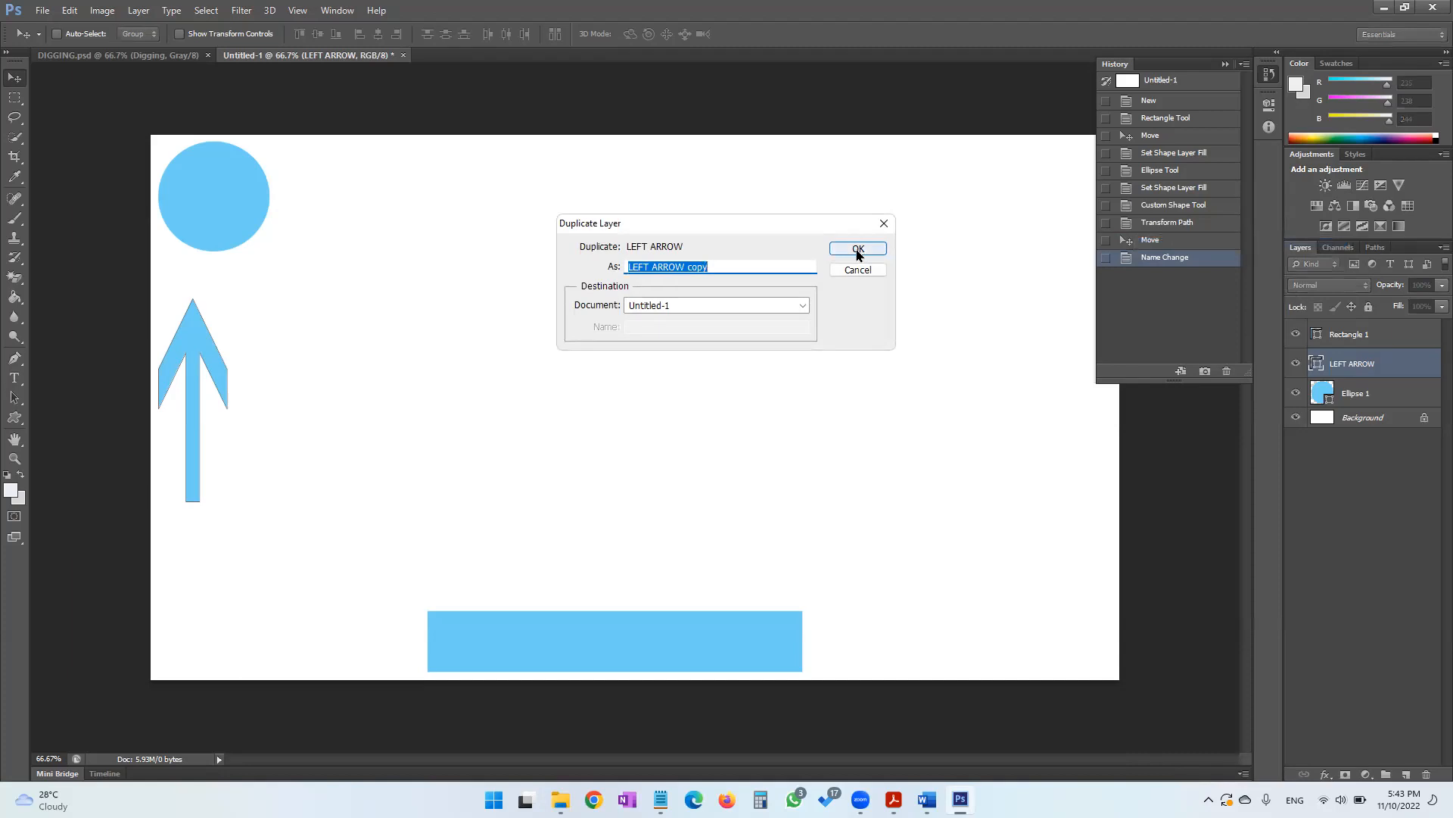
click(859, 249)
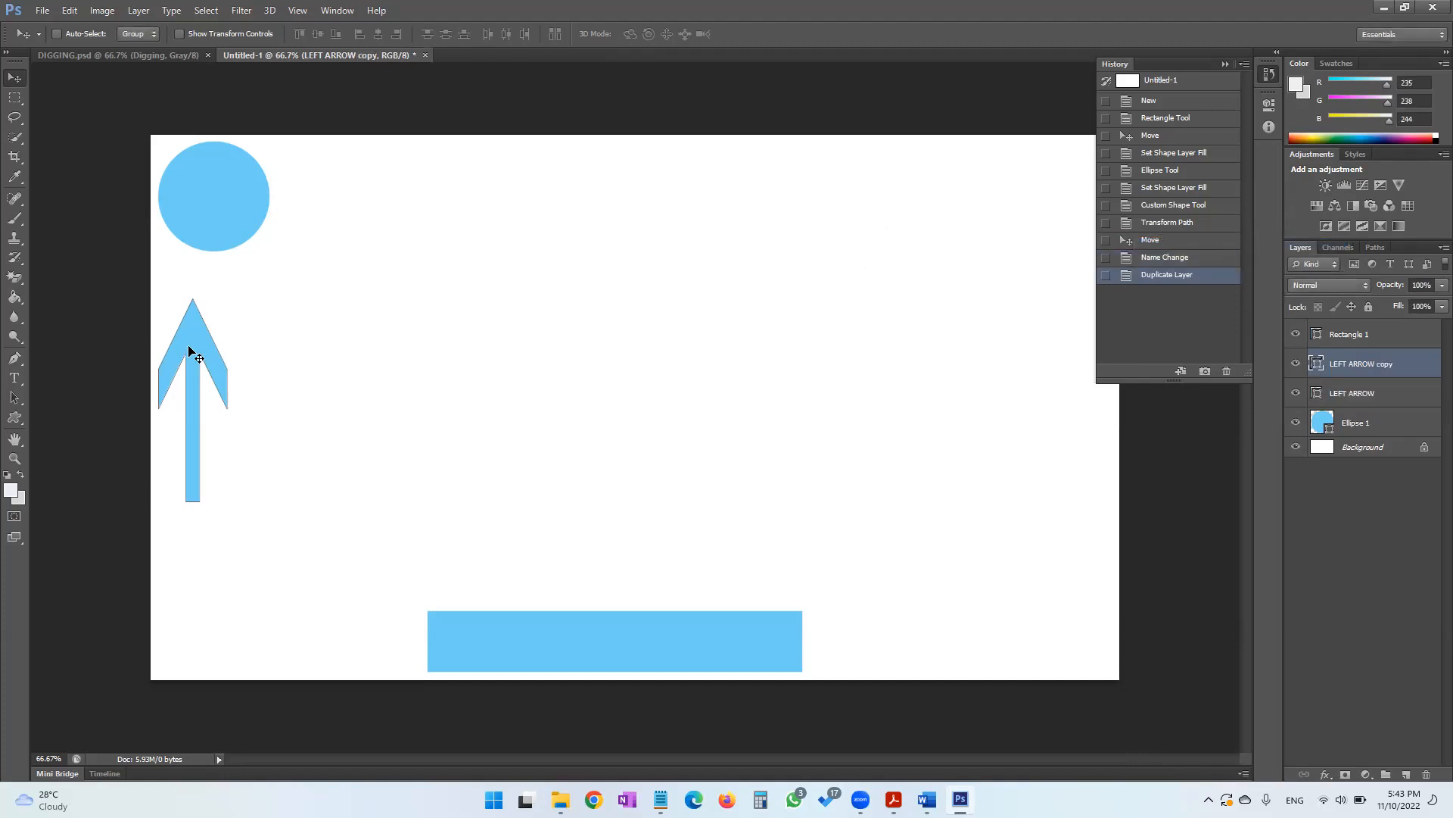
drag(202, 357, 1081, 355)
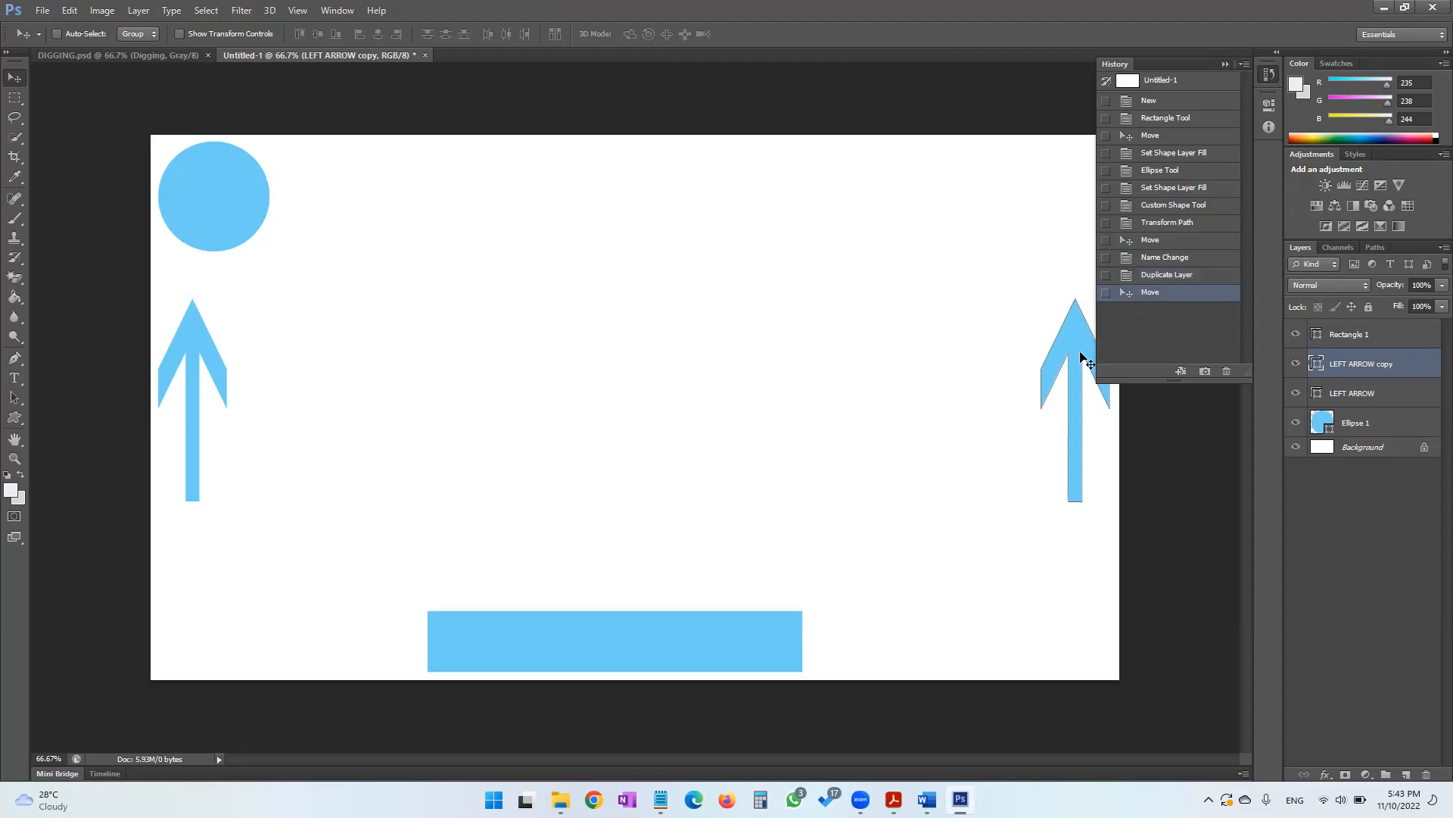
Rename the LEFT ARROW copy layer as RIGHT ARROW
double_click(1339, 364)
double_click(1338, 364)
text(RIGHT)
drag(1386, 367, 1439, 374)
key(BackSpace)
key(Return)
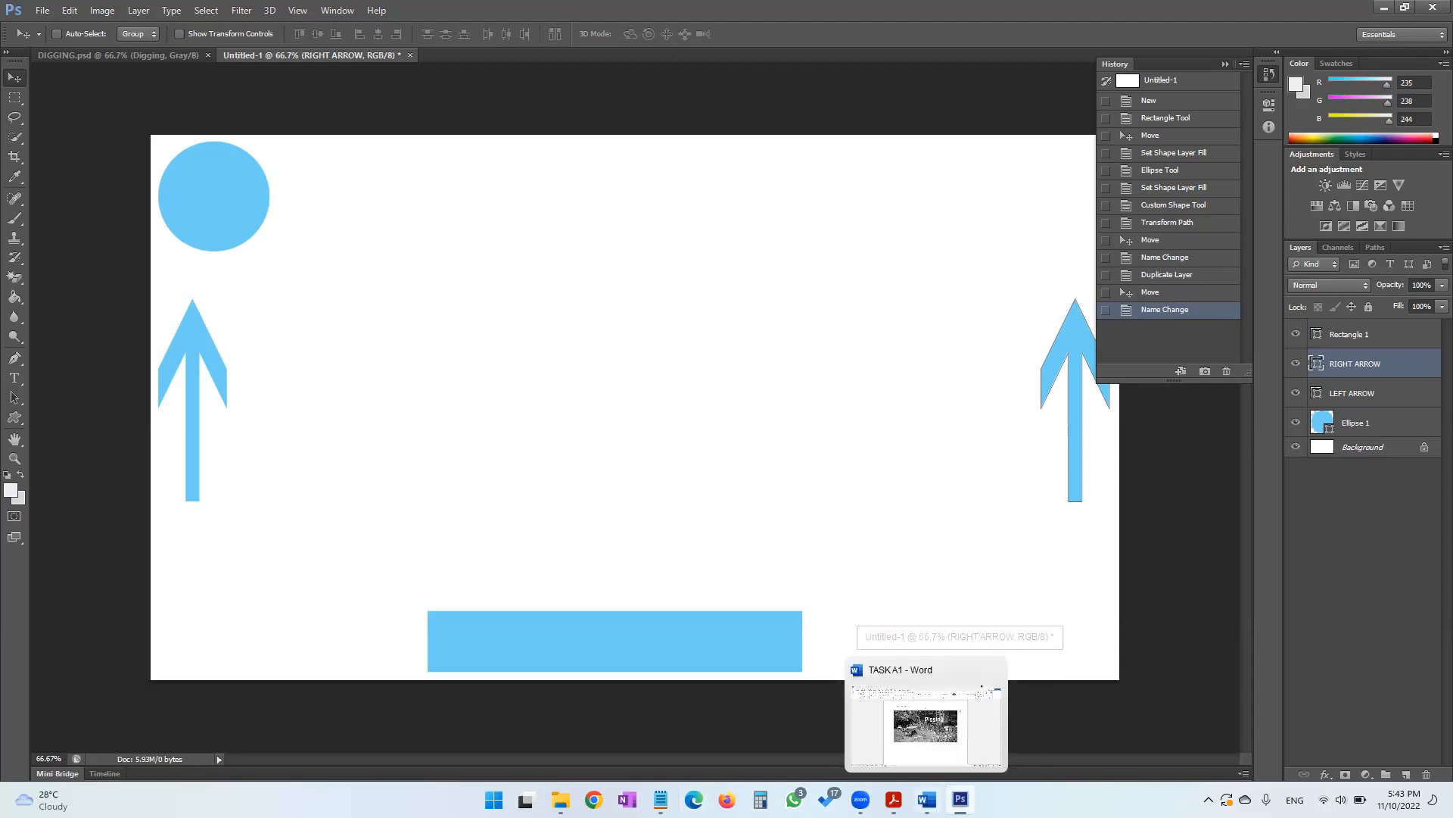
Switch to the practical paper in Acrobat Reader and read Task A1b's requirement for the company name and its font style
click(894, 799)
drag(499, 349, 669, 354)
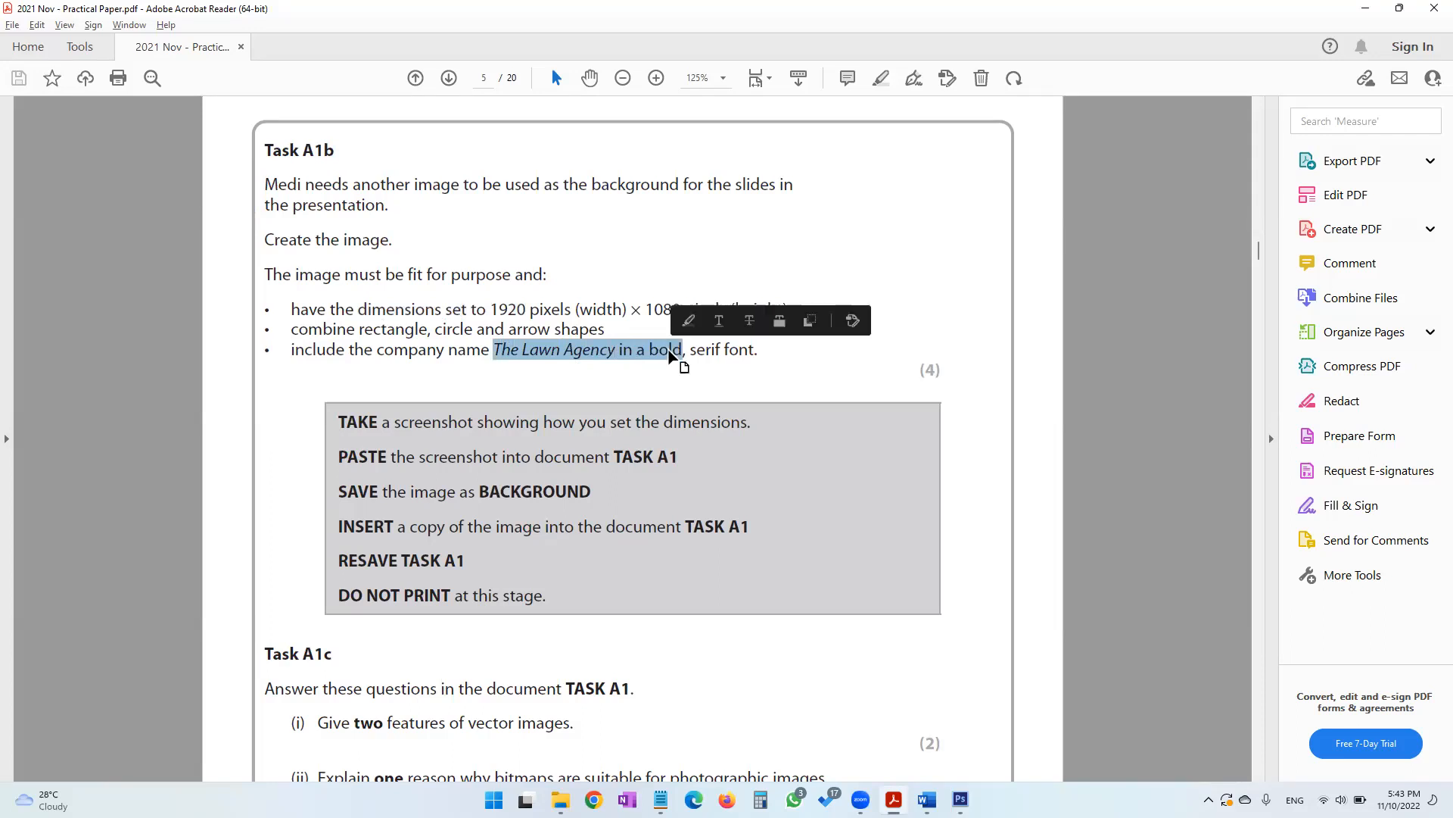
click(672, 351)
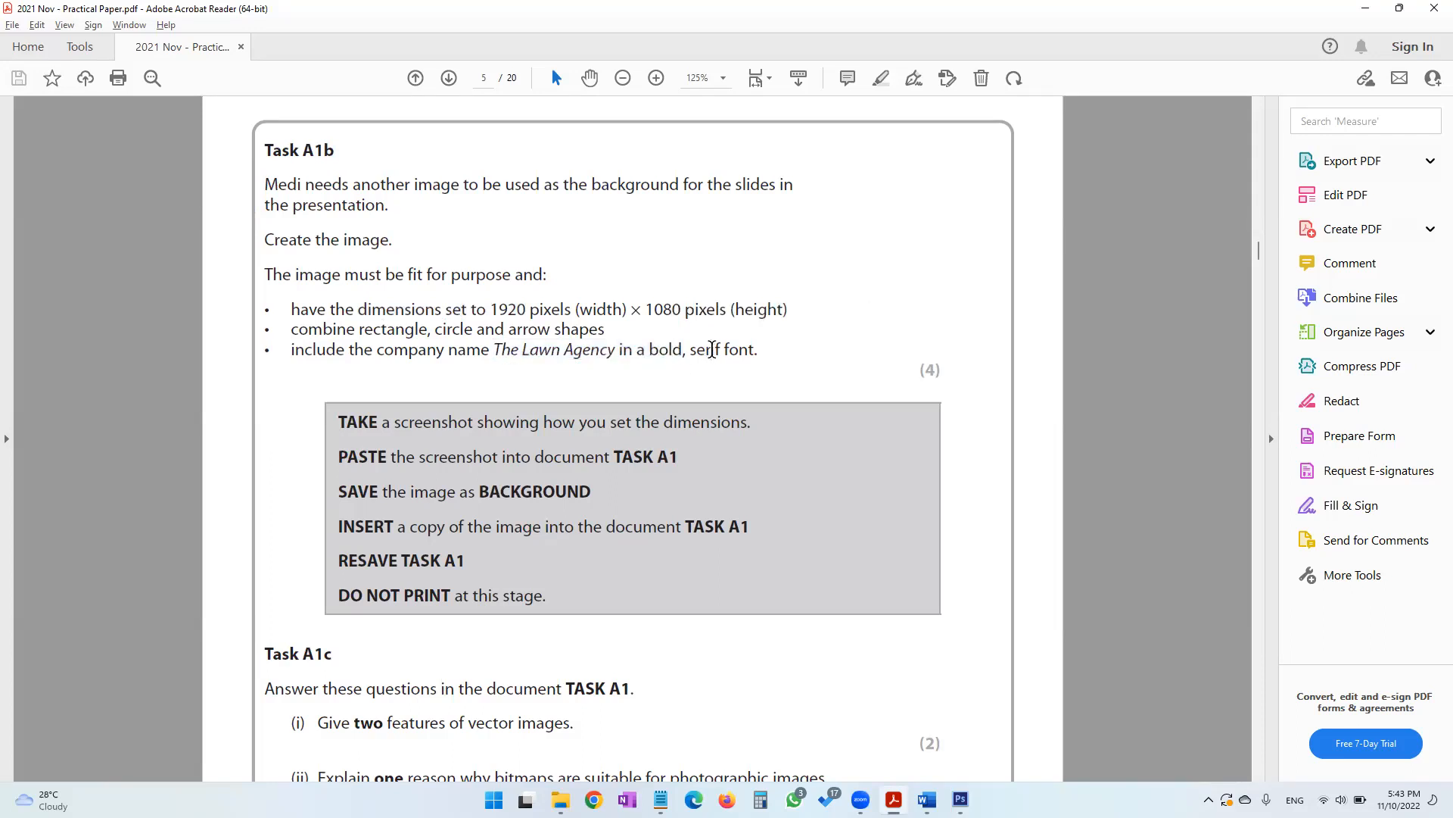
click(712, 349)
Back in Photoshop, add a text box over the blue rectangle reading The Lawn Agency in bold 24 pt Myriad Pro
click(960, 799)
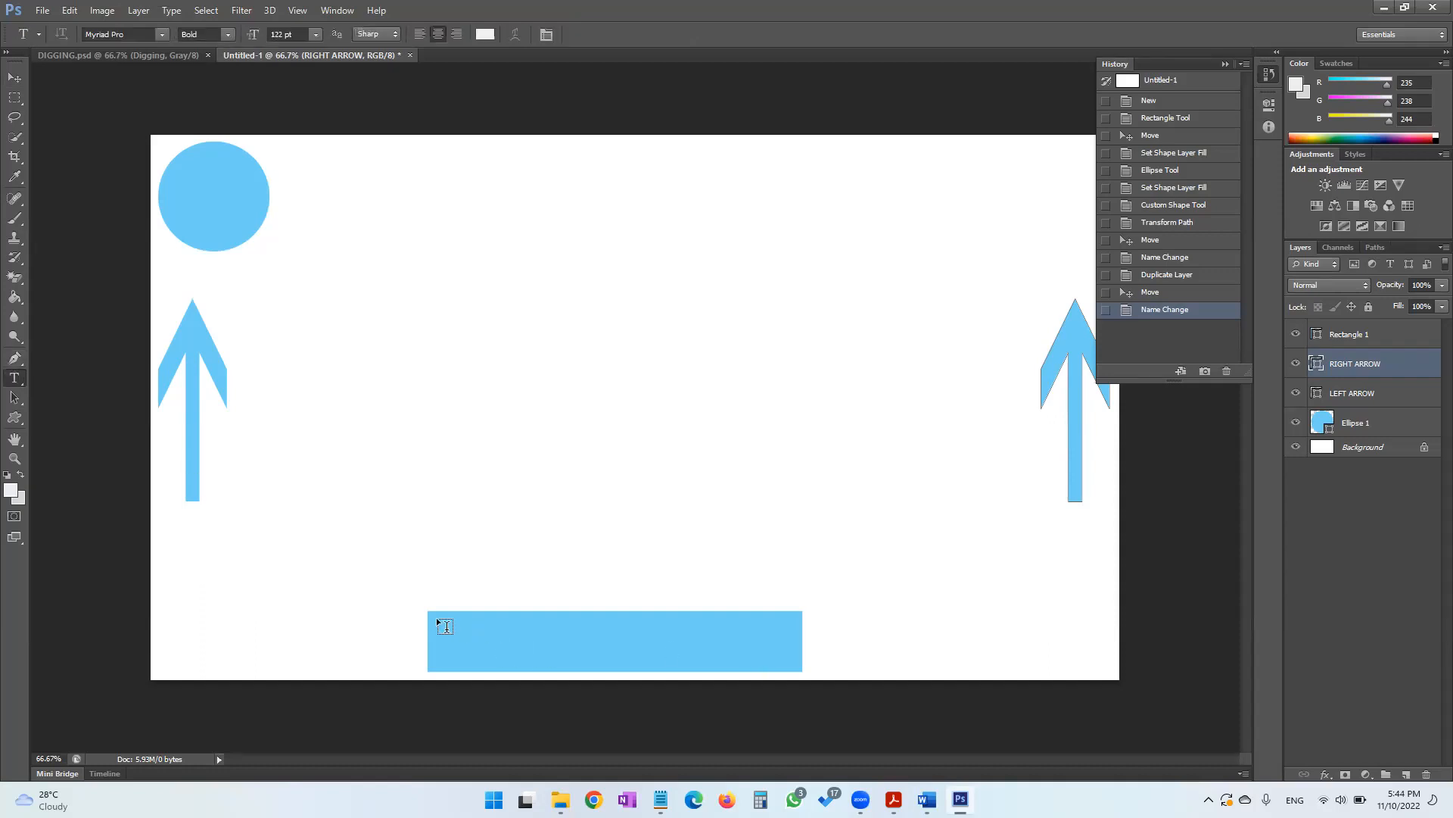
drag(430, 612, 804, 671)
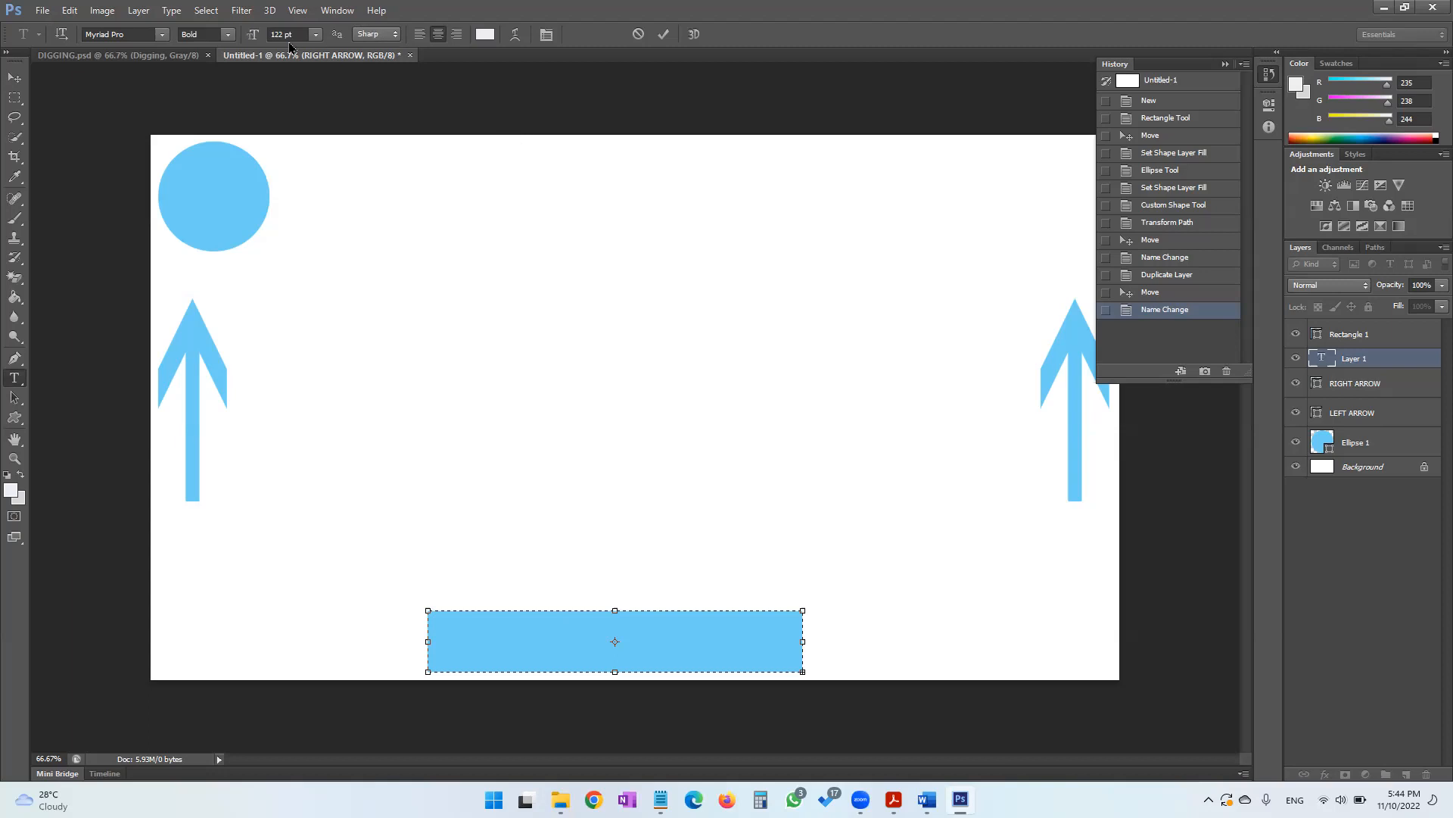
click(315, 35)
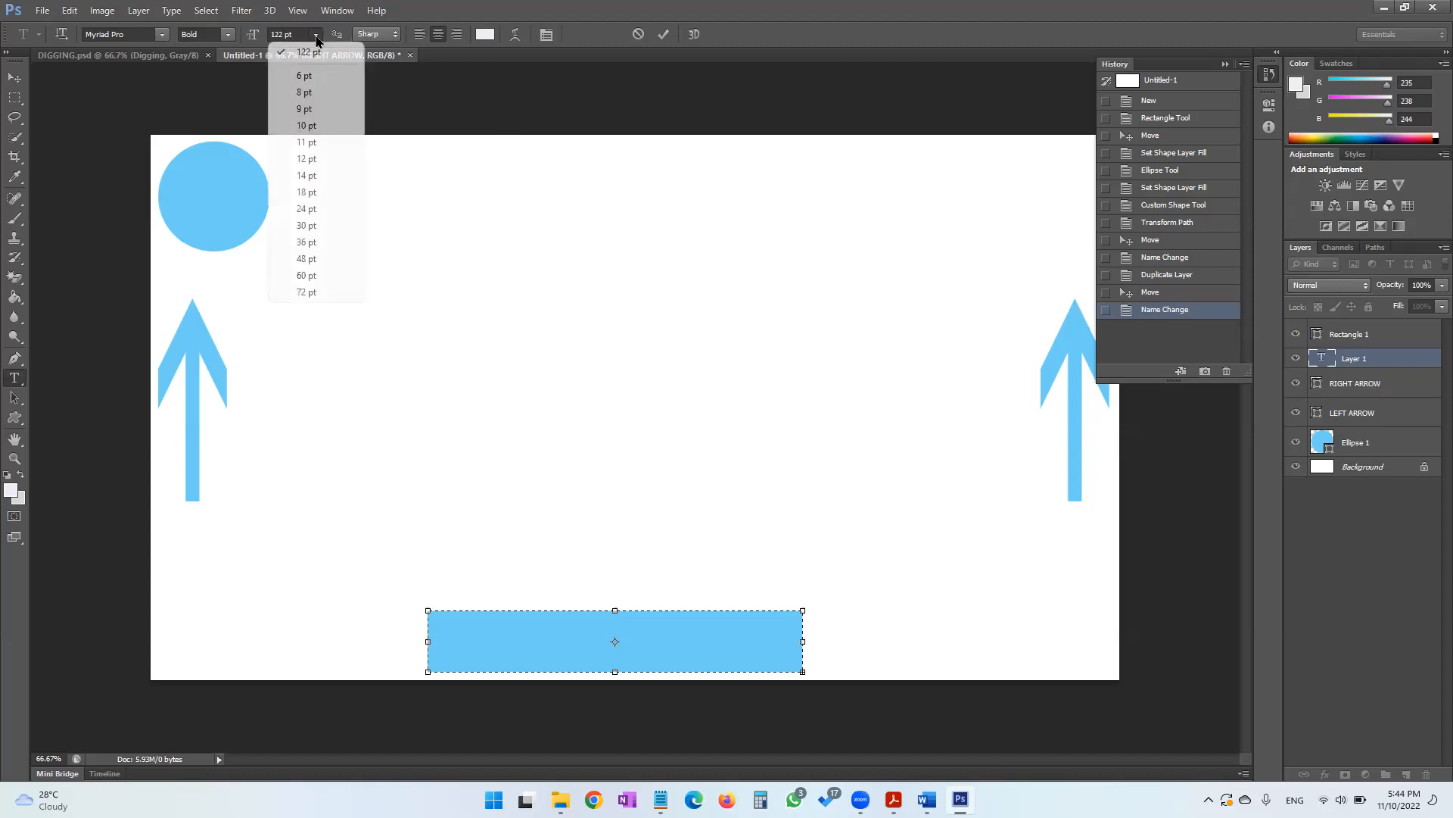
click(303, 225)
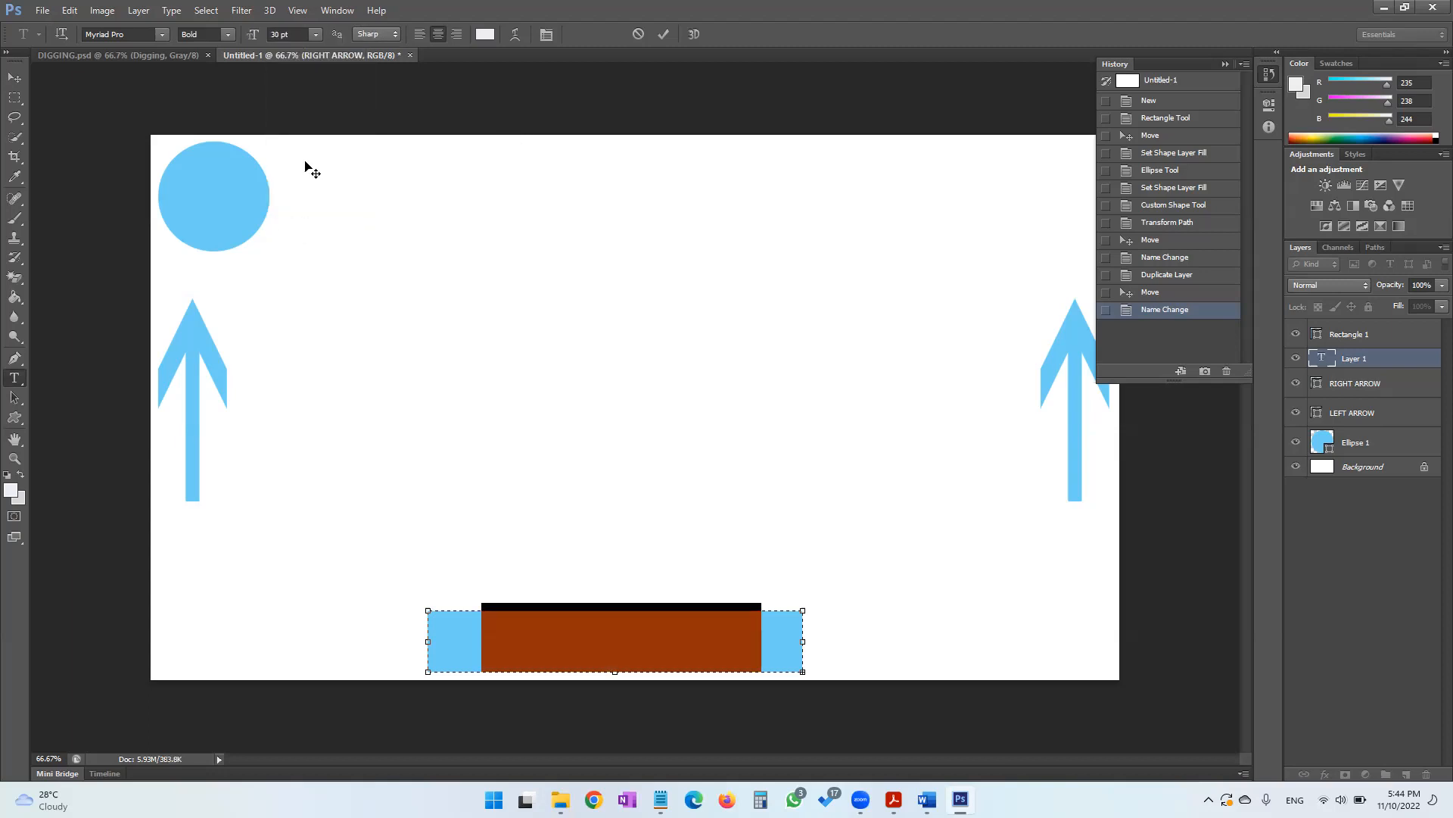
click(316, 35)
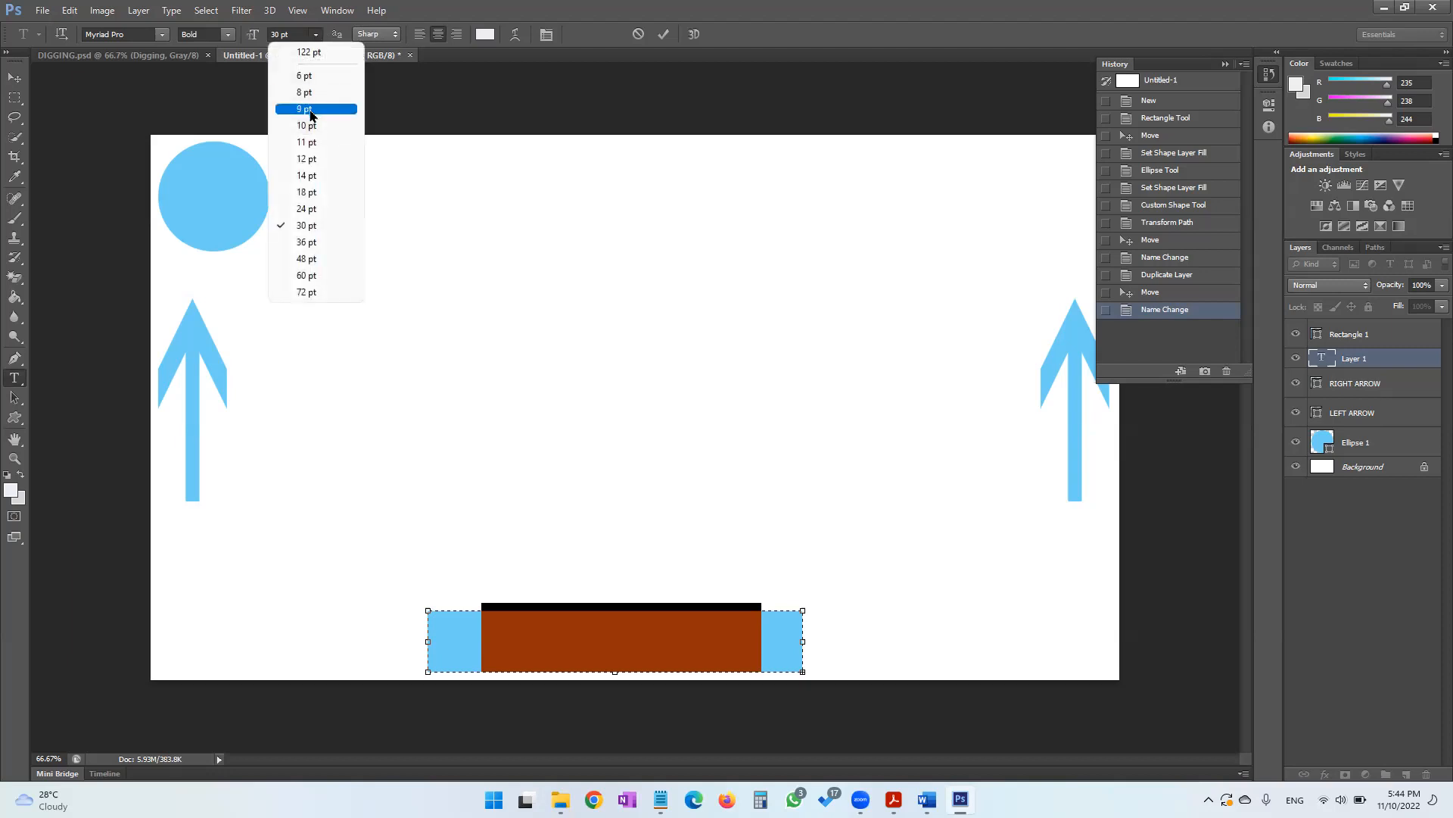
click(311, 111)
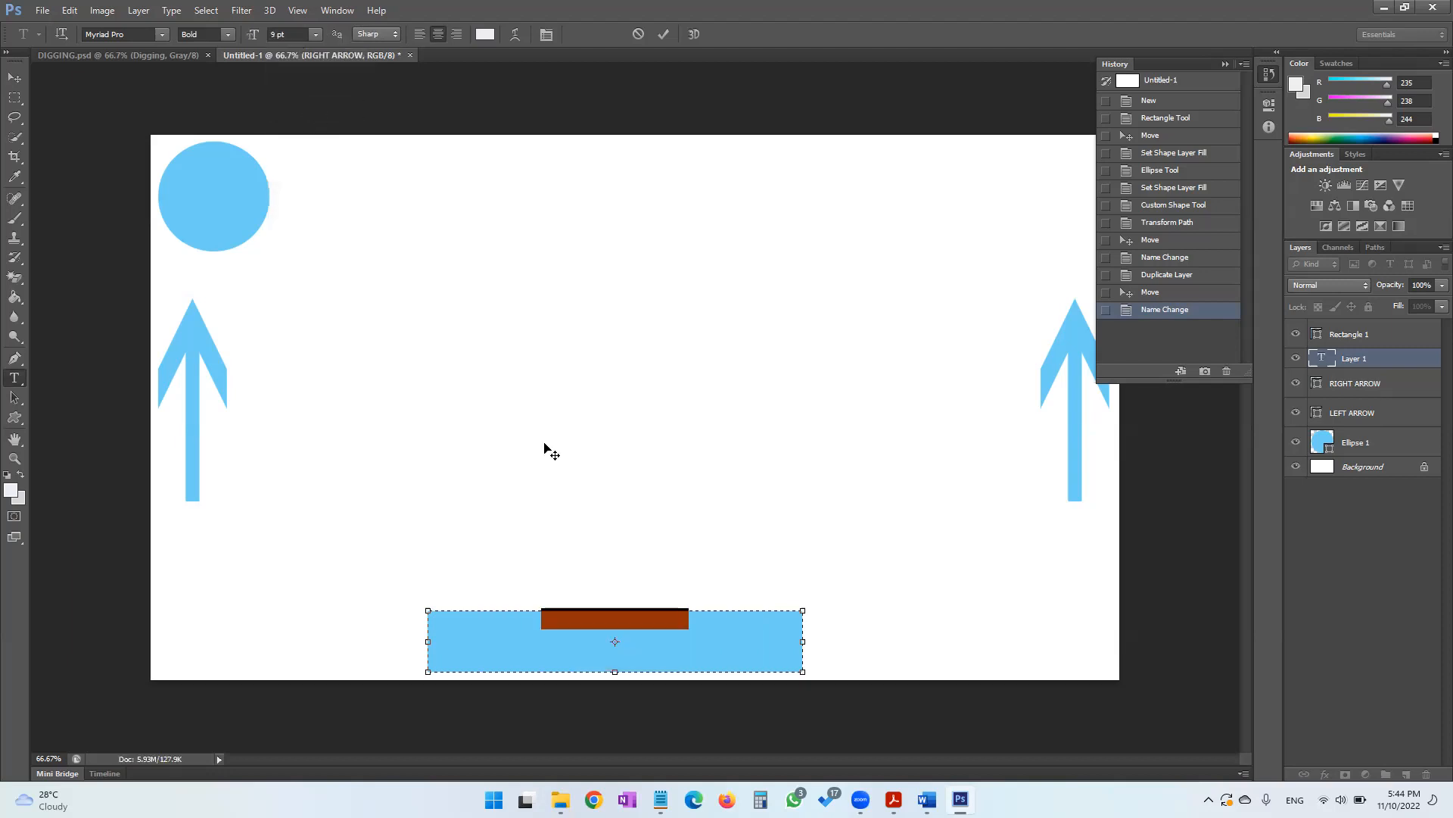
click(316, 34)
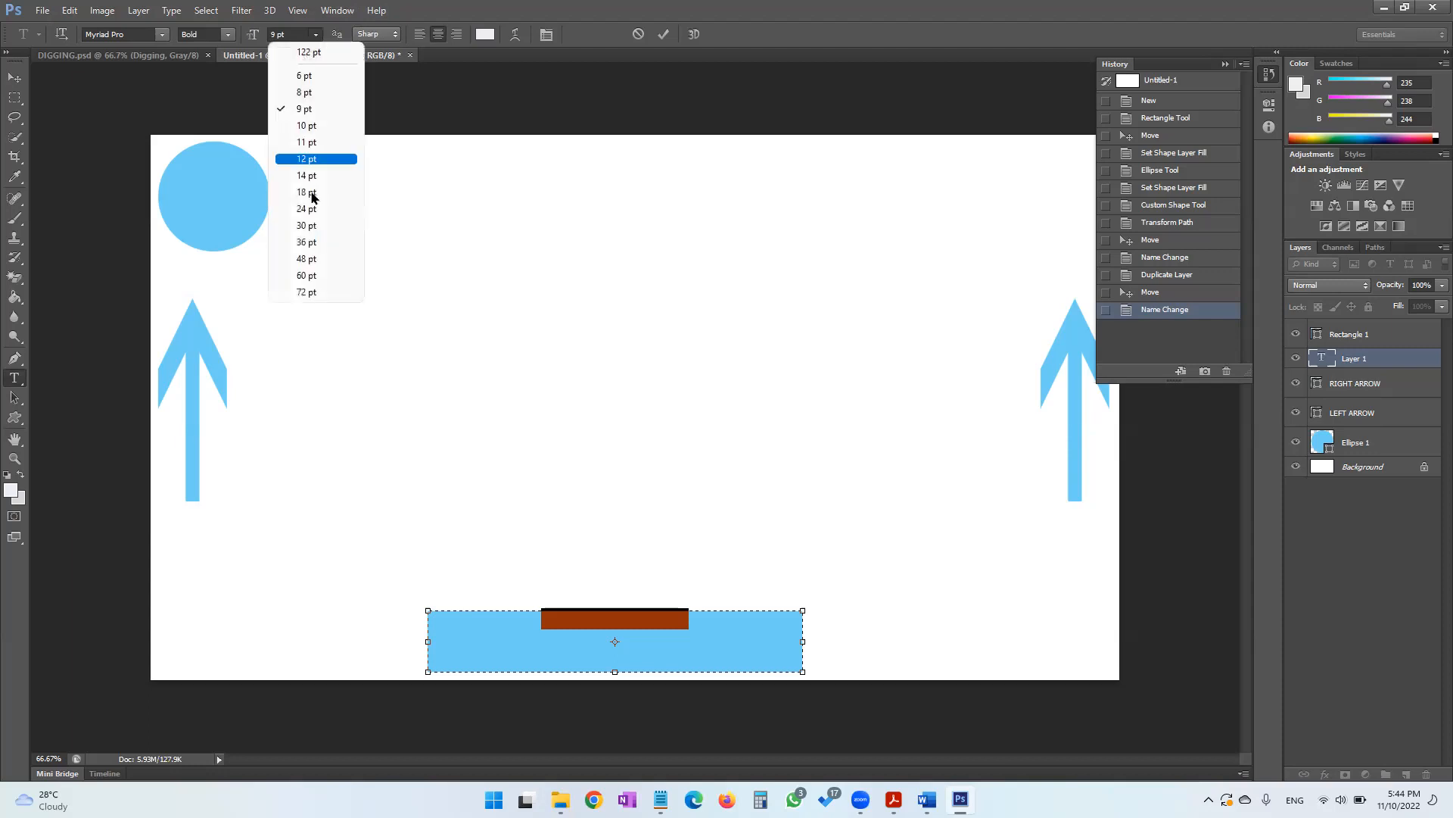
click(312, 210)
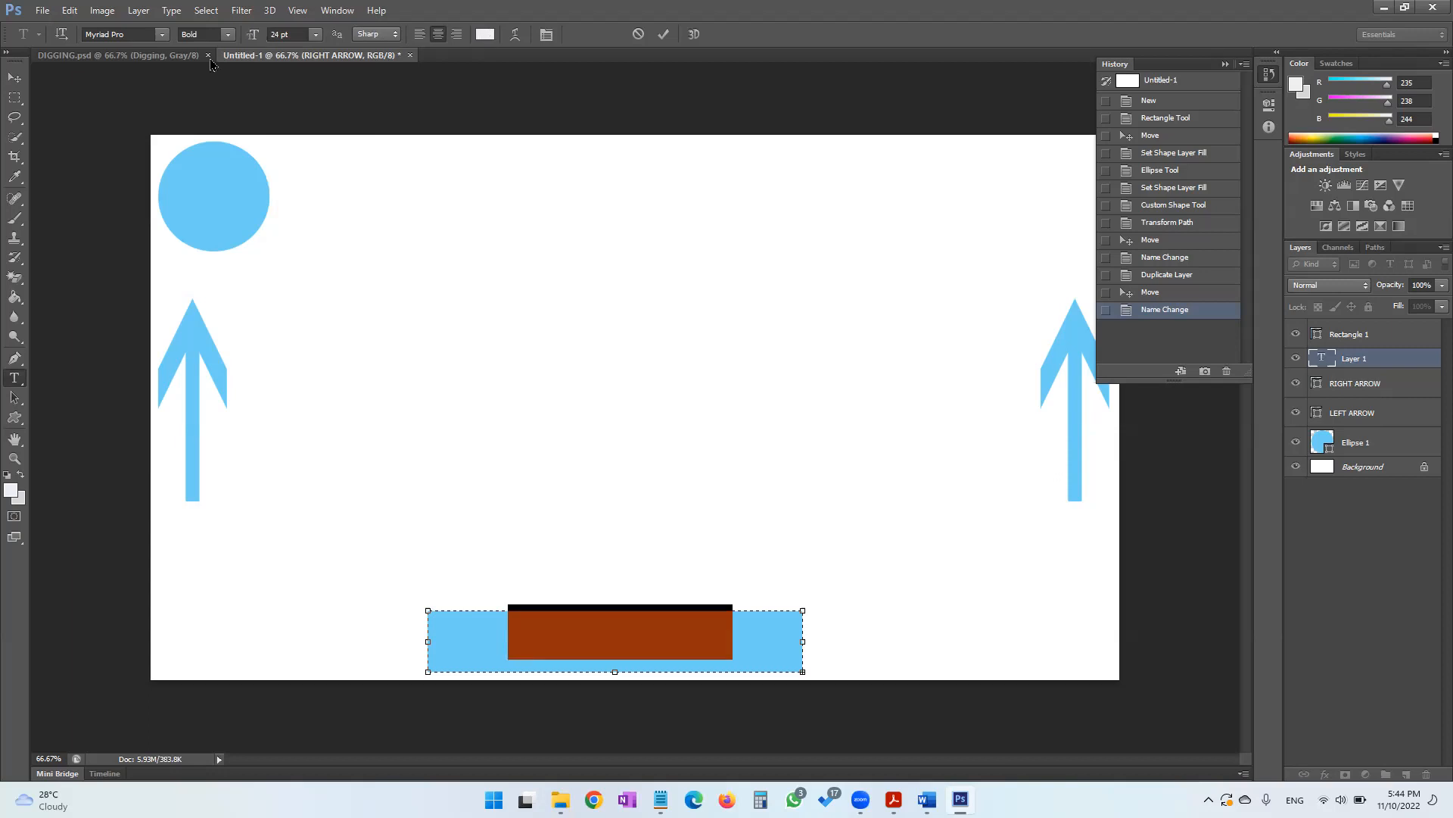
click(16, 85)
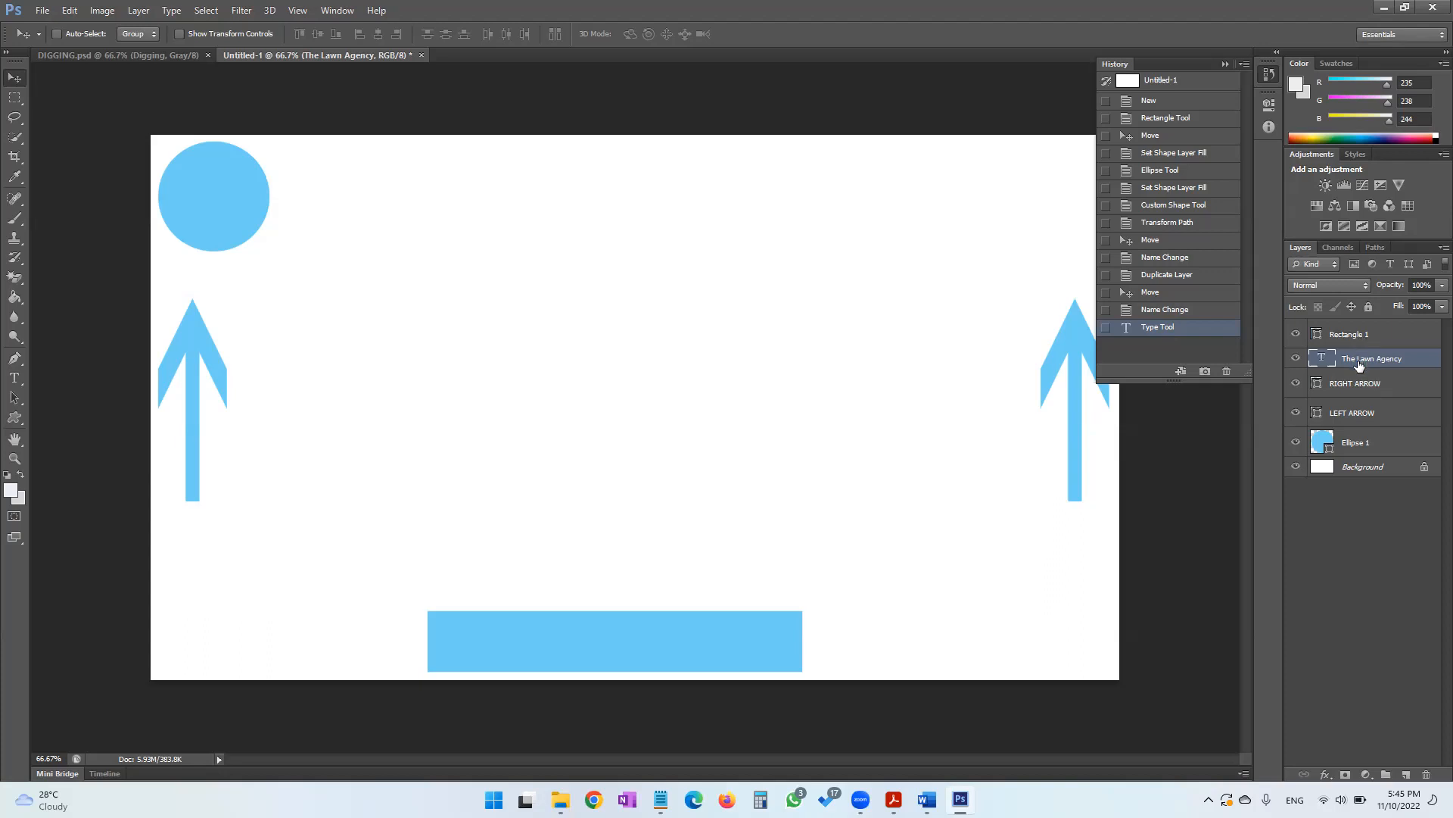
Move the The Lawn Agency text layer above Rectangle 1 and set its font size to 18 pt
drag(1355, 364, 1356, 329)
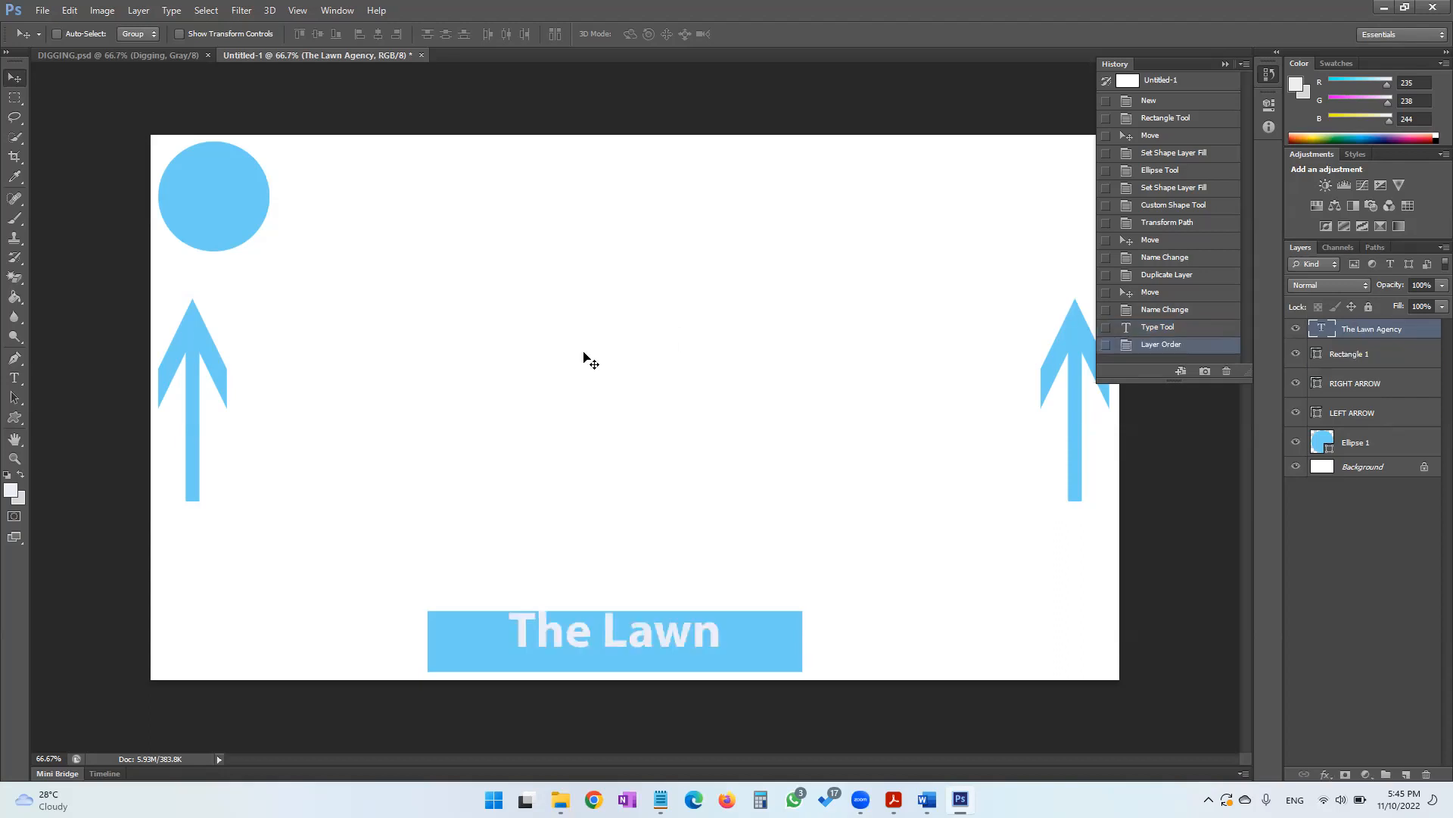
click(14, 378)
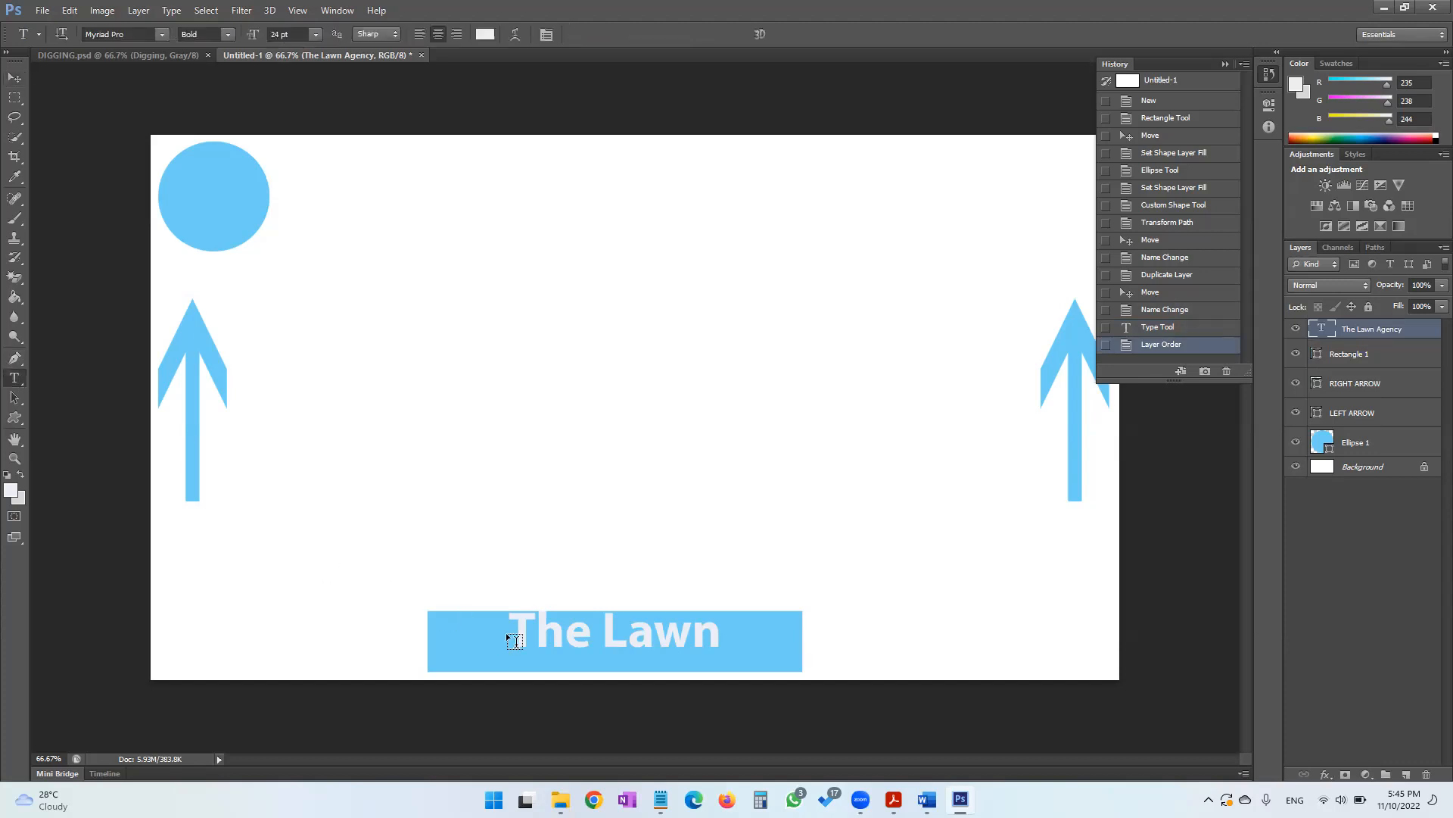
click(534, 633)
key(ctrl+a)
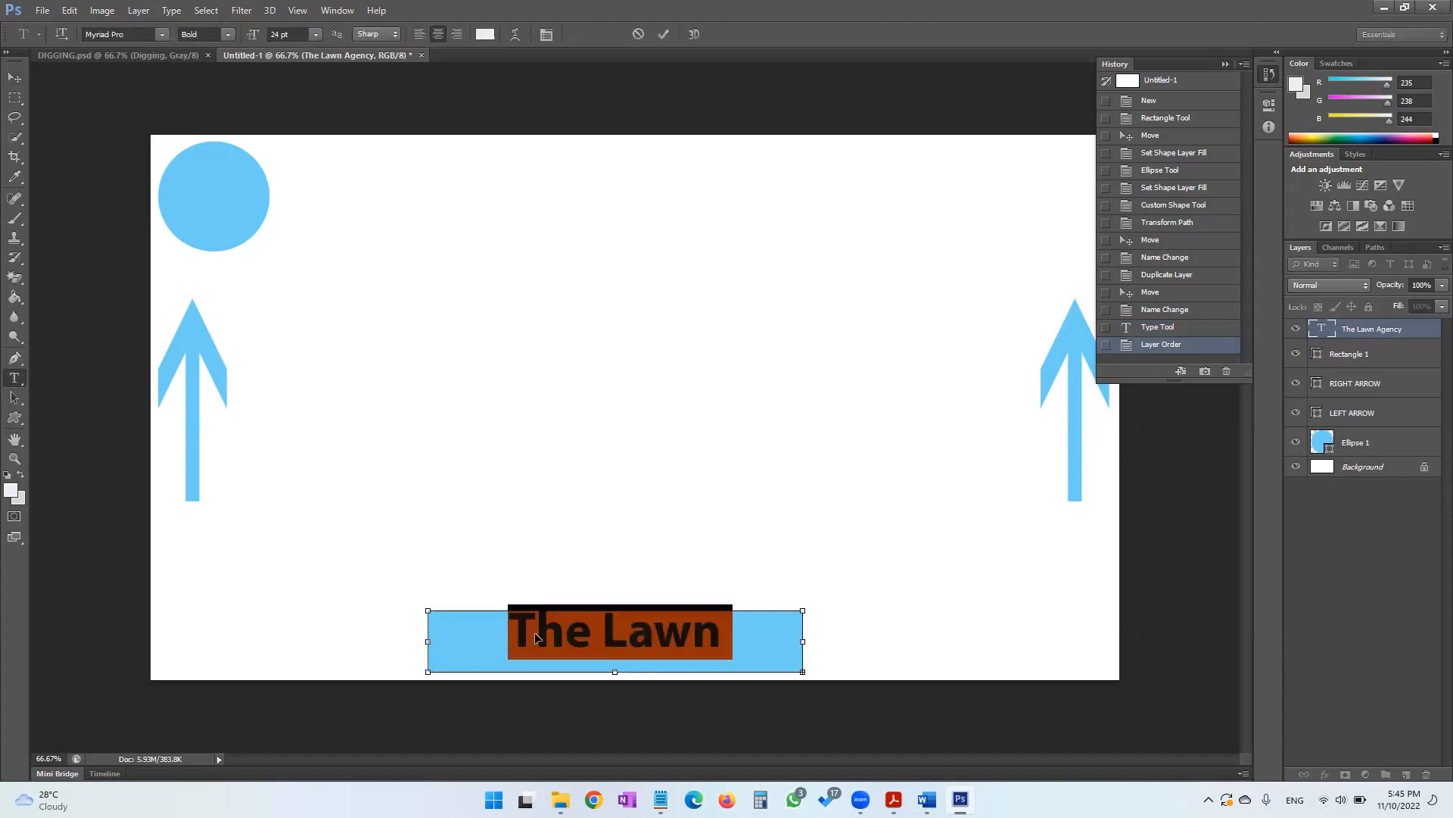
click(316, 34)
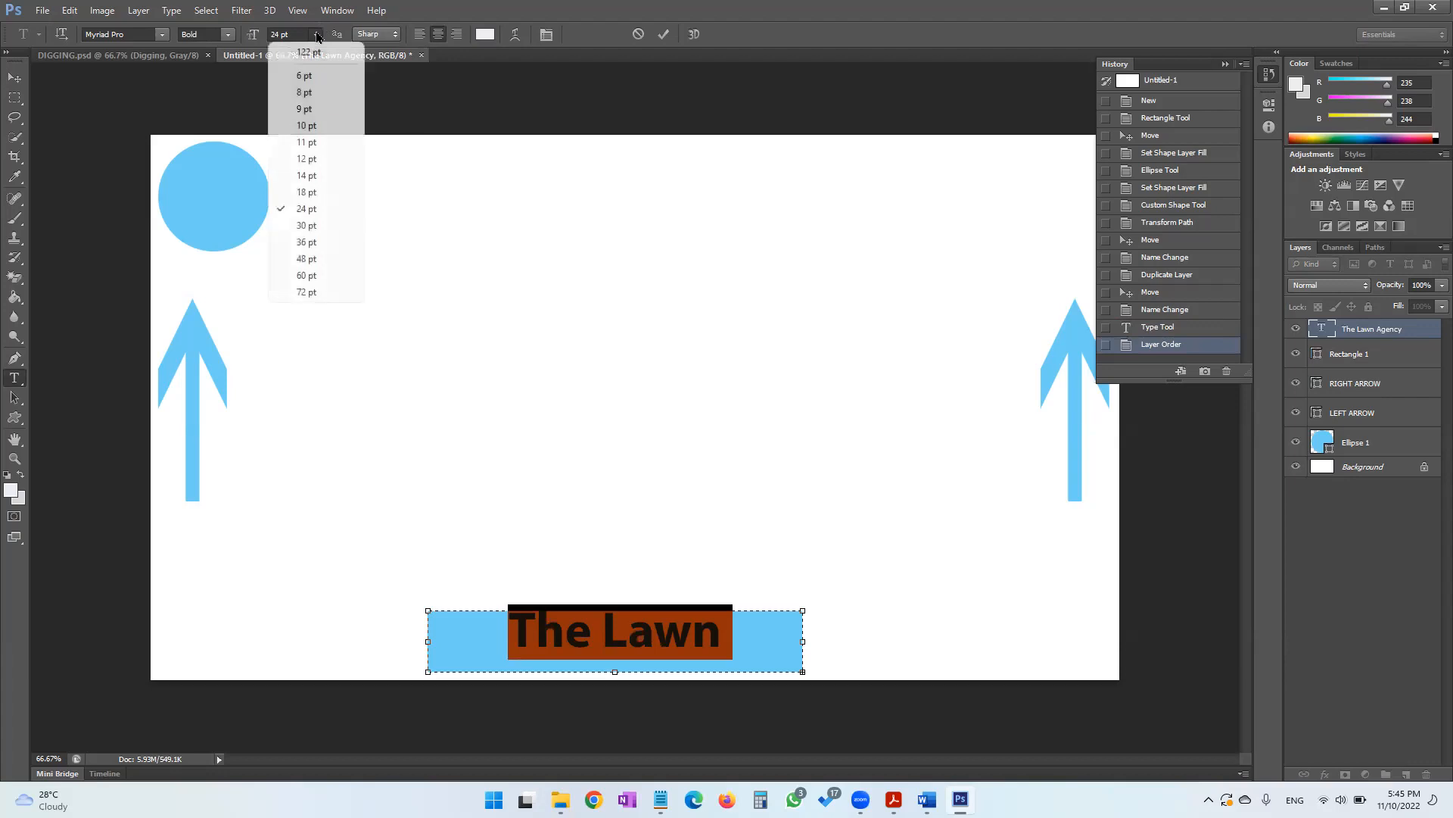
click(309, 193)
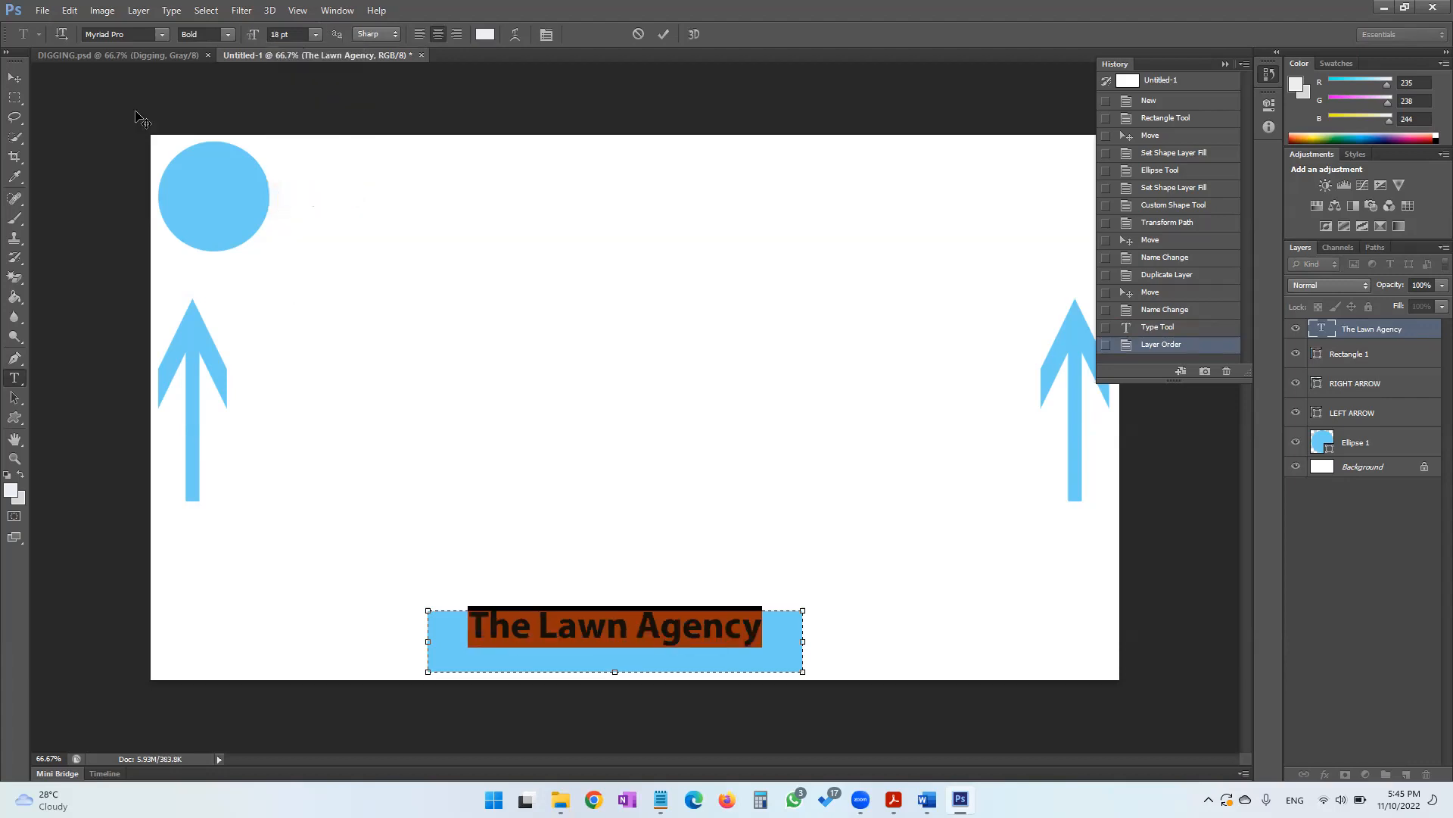
click(14, 77)
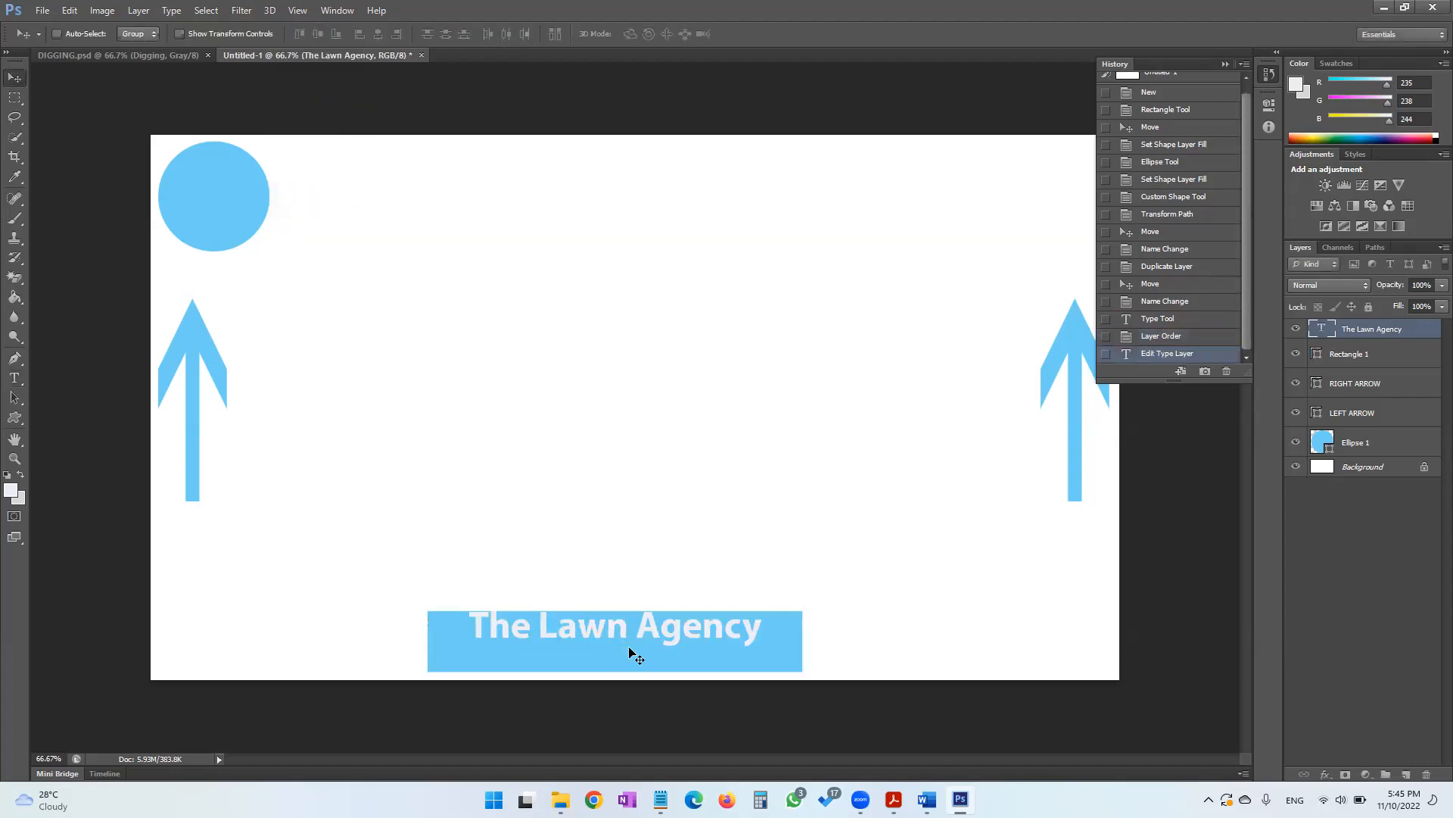
Nudge the company name text straight down until it is vertically centred in the blue rectangle
key(Down)
key(Down)
key(Down)
key(Down)
key(Down)
key(Down)
key(Down)
key(Down)
key(Down)
key(Down)
key(Down)
key(Down)
key(Down)
key(Down)
key(Down)
key(Down)
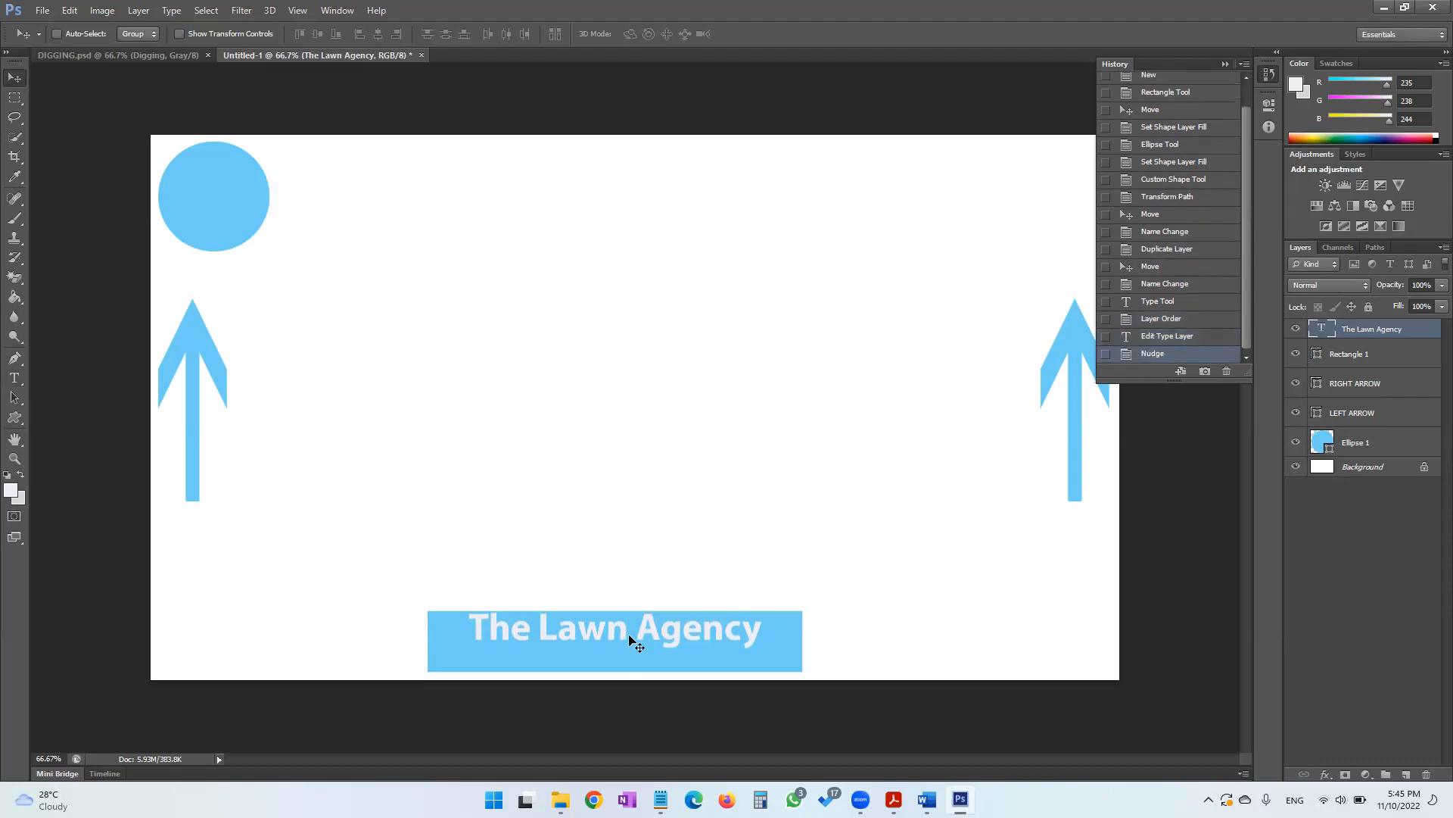
key(Down)
key(Down)
key(Down)
key(Down)
key(Down)
key(Down)
key(Down)
key(Down)
key(Down)
key(Down)
key(Down)
key(Down)
key(Down)
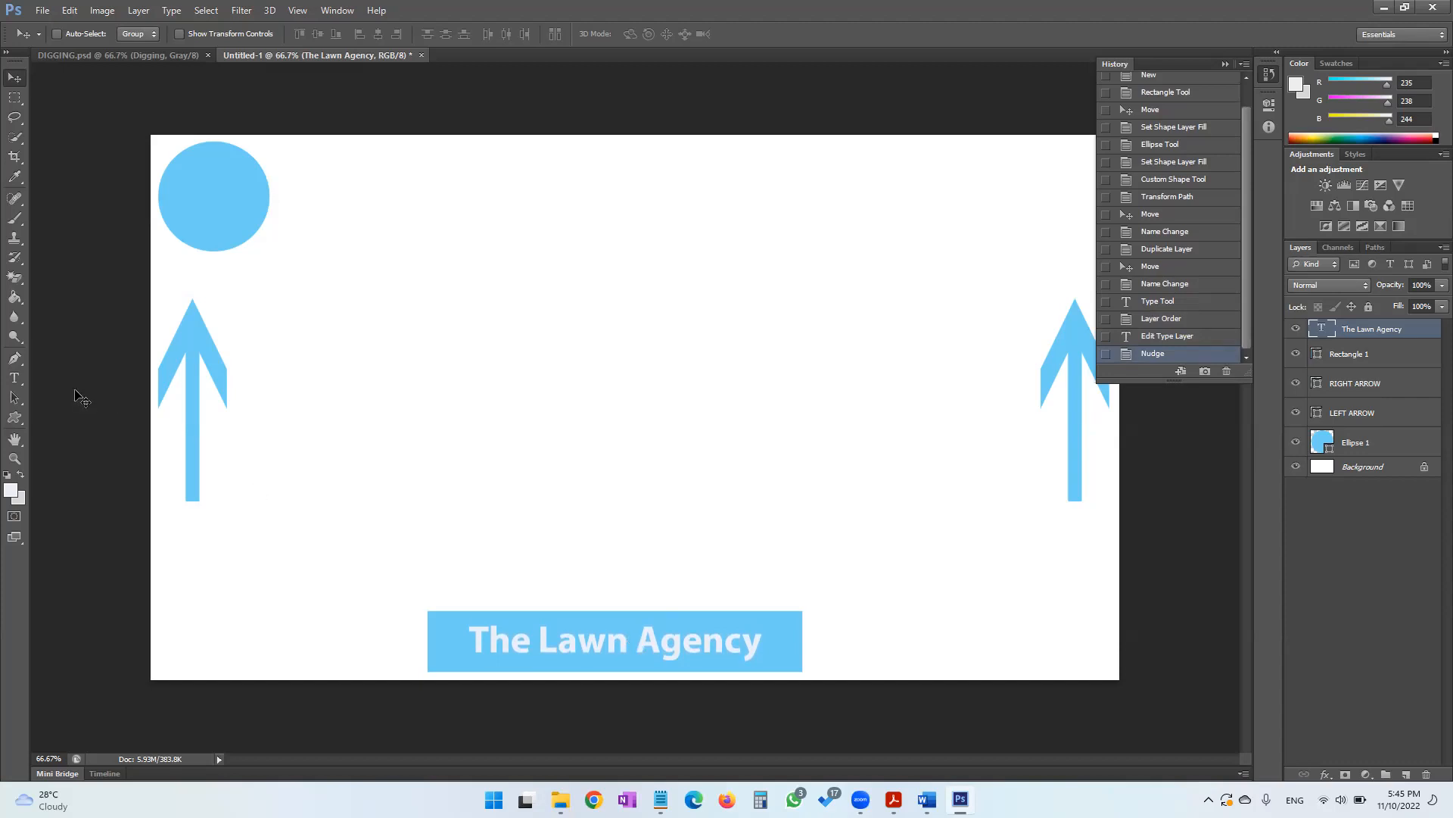
Set the font of the whole company name text to Times New Roman
click(15, 381)
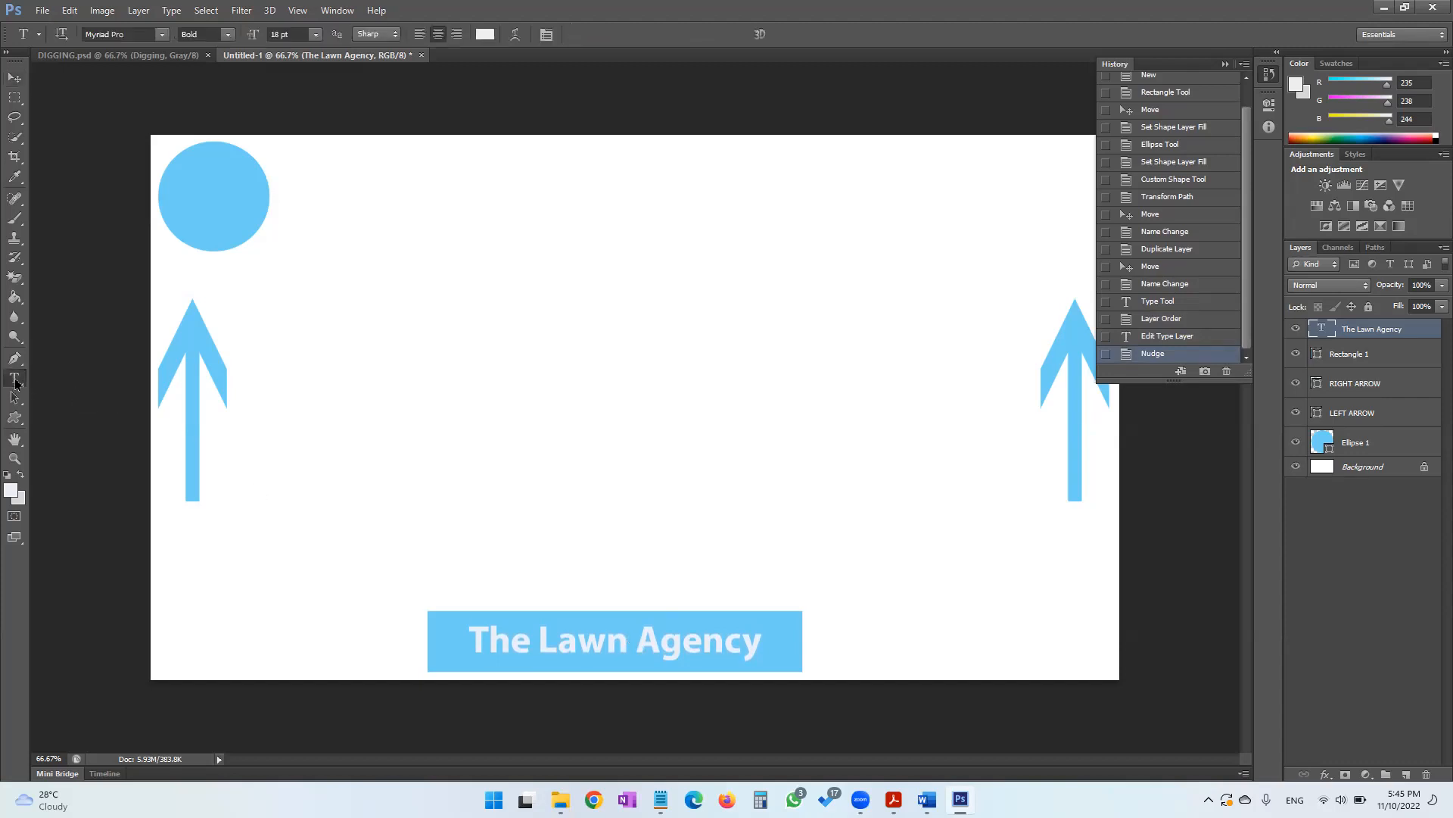
click(503, 645)
key(ctrl+a)
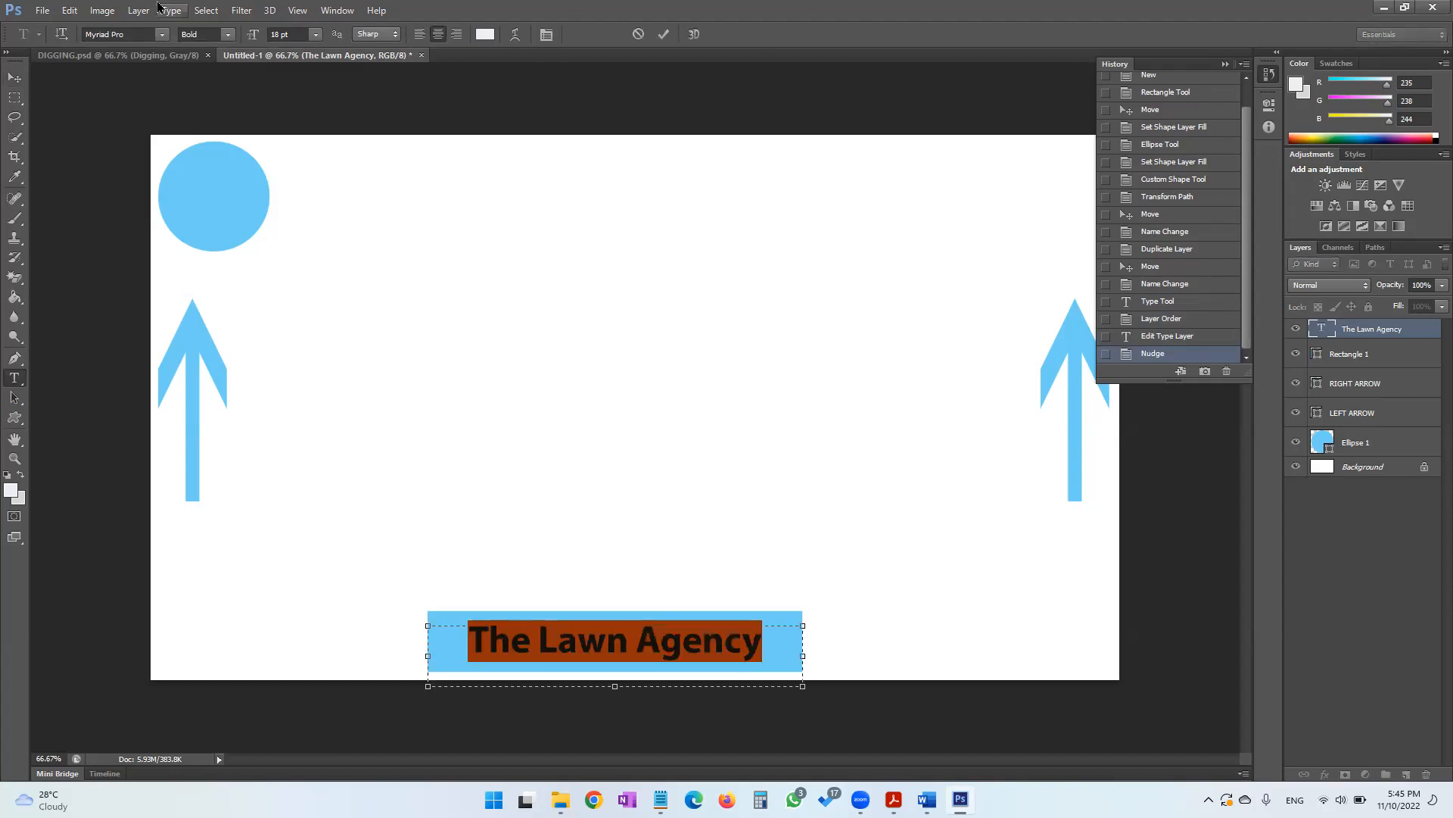
click(123, 30)
text(Times New Roman)
key(Return)
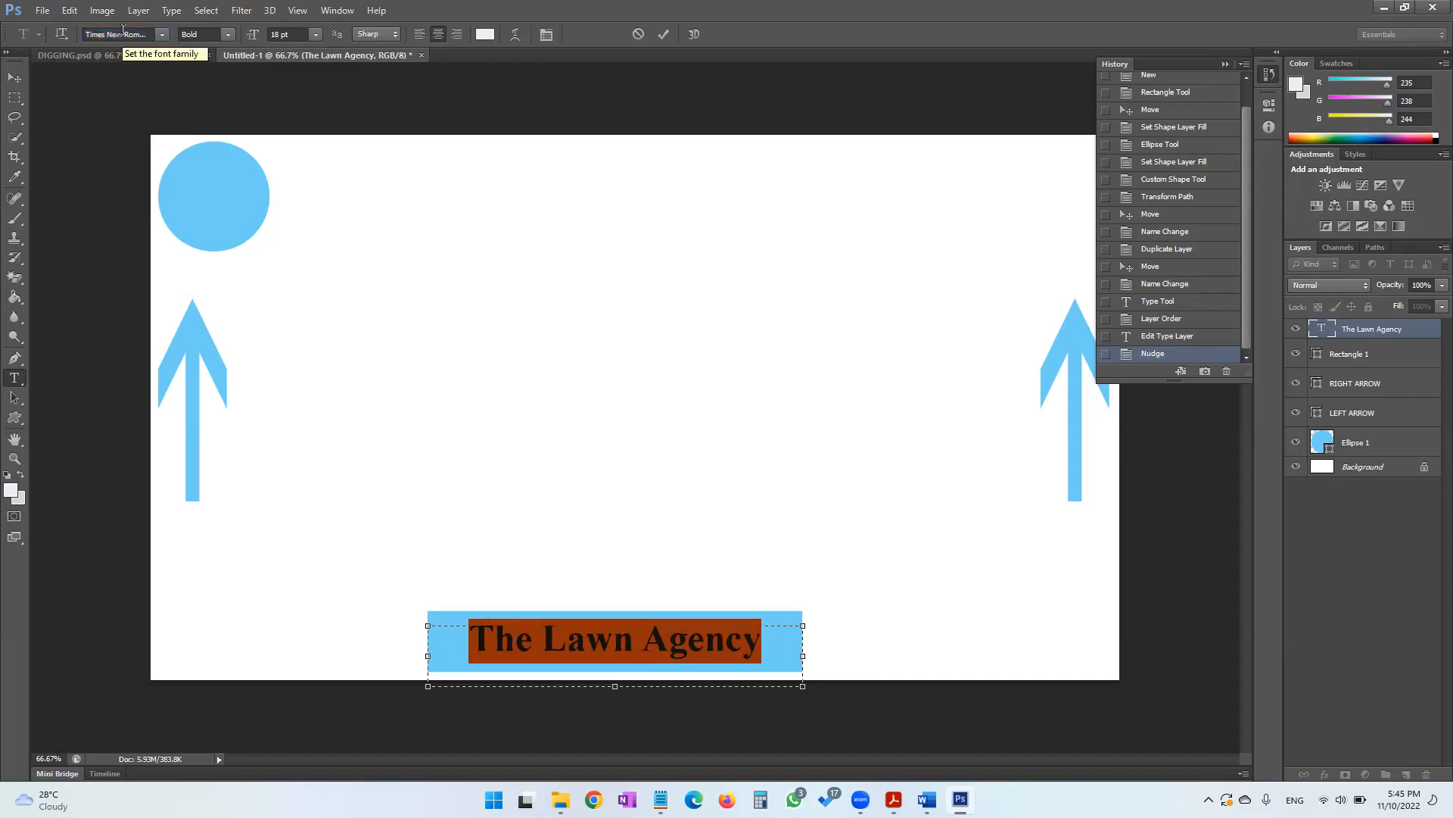
click(15, 78)
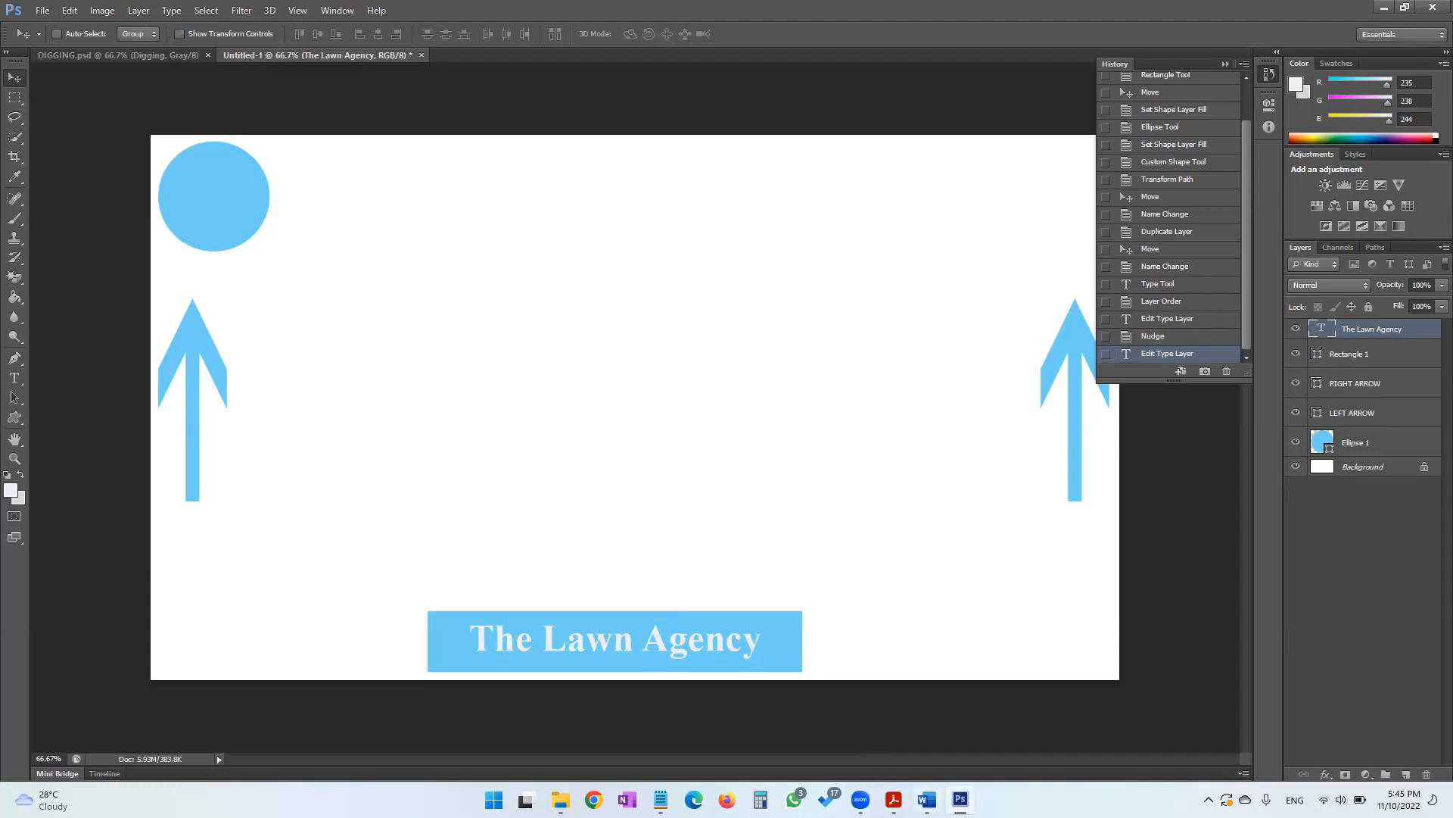
Check Task A1b's requirements and screenshot instructions in the practical paper, then return to the image
mouse_move(928, 792)
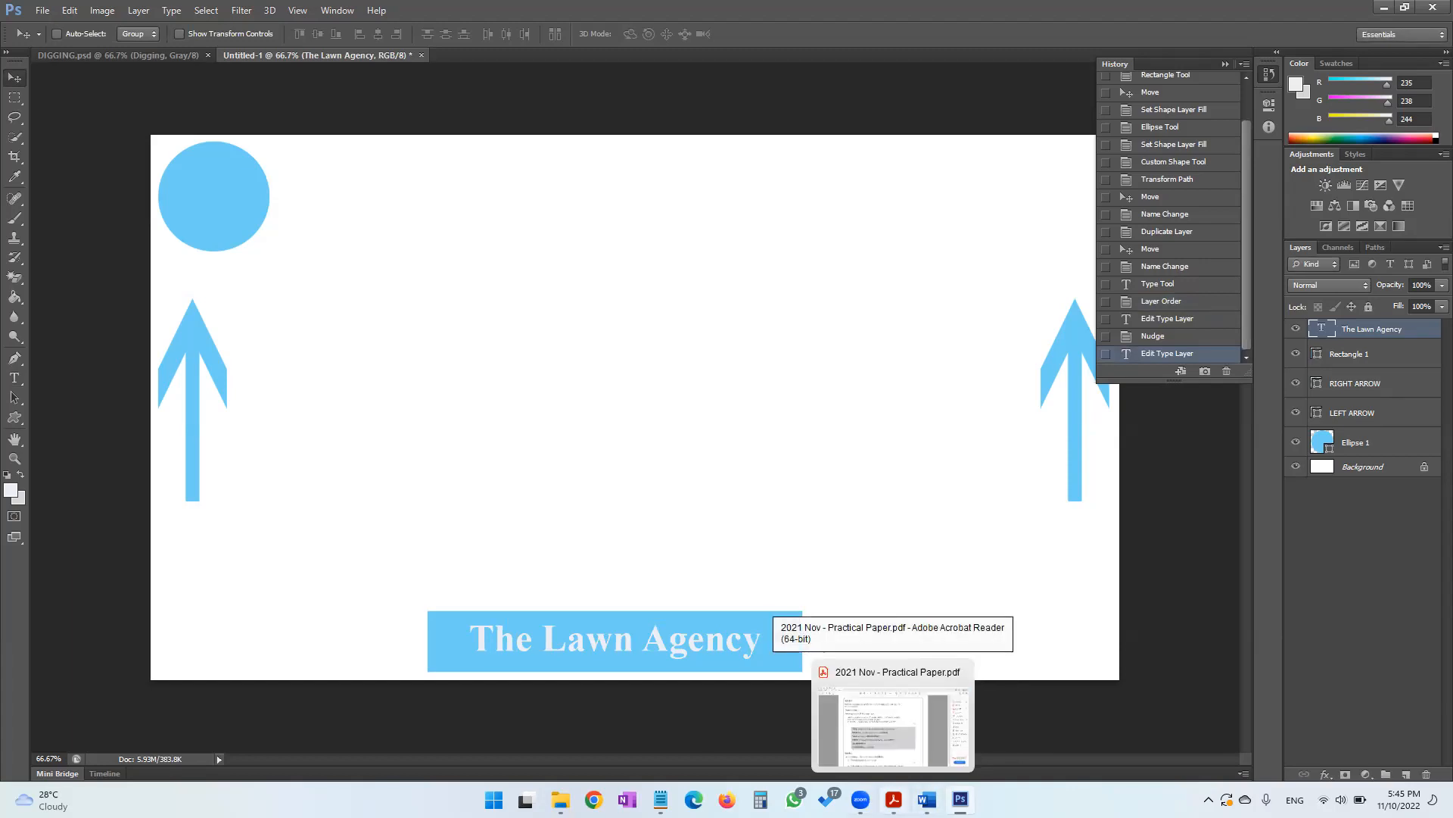
click(893, 725)
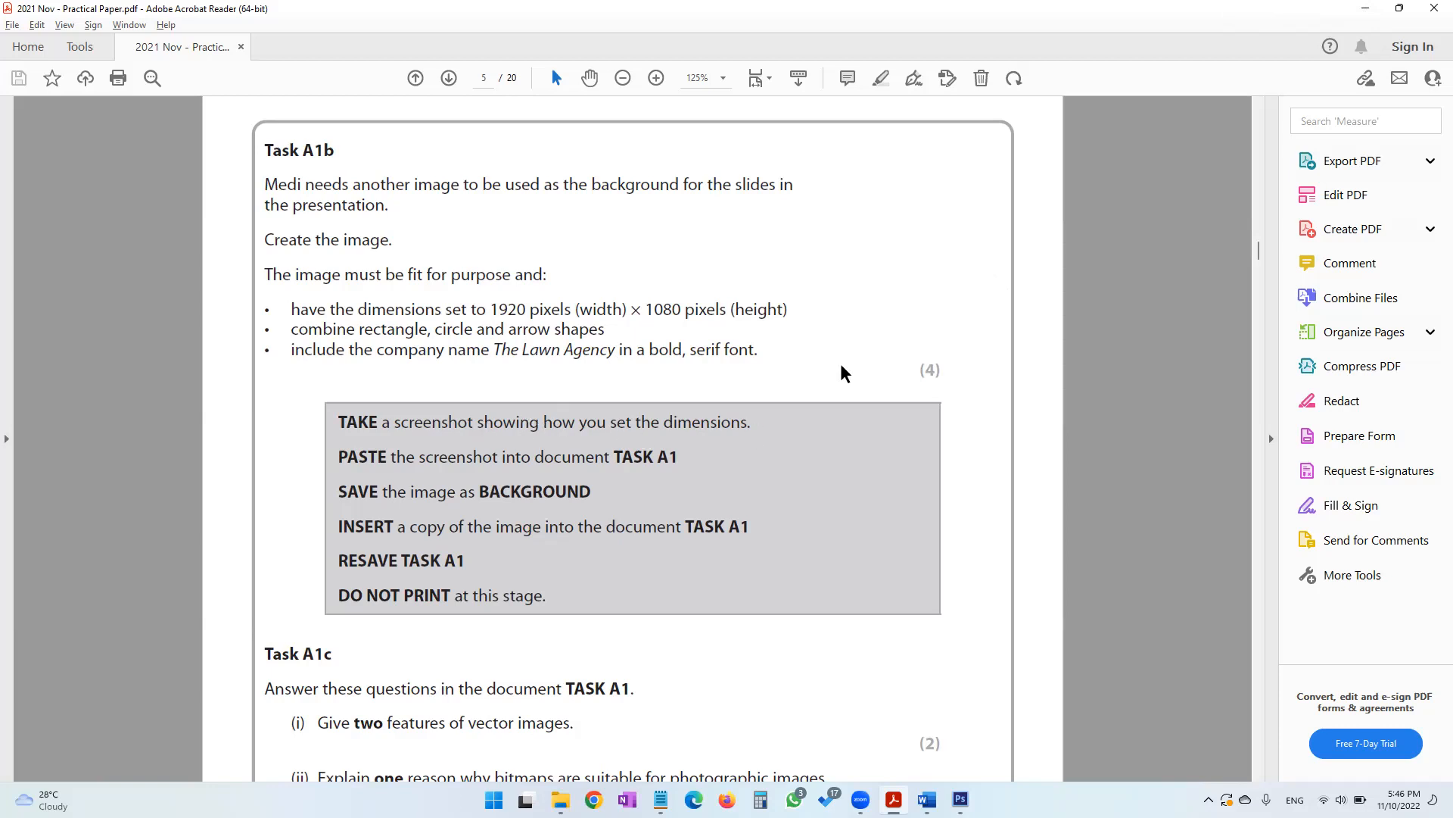
click(1370, 12)
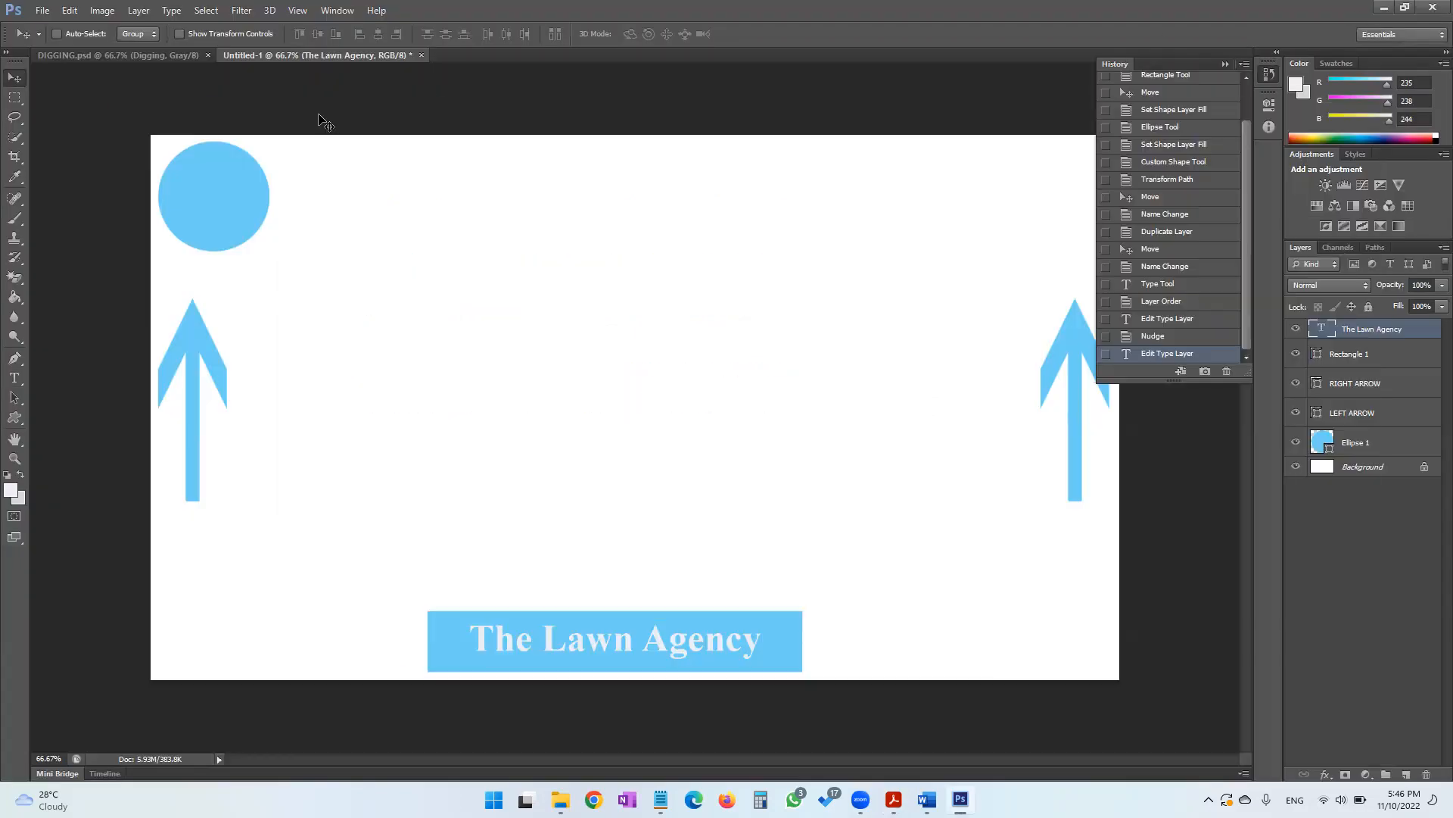
click(42, 10)
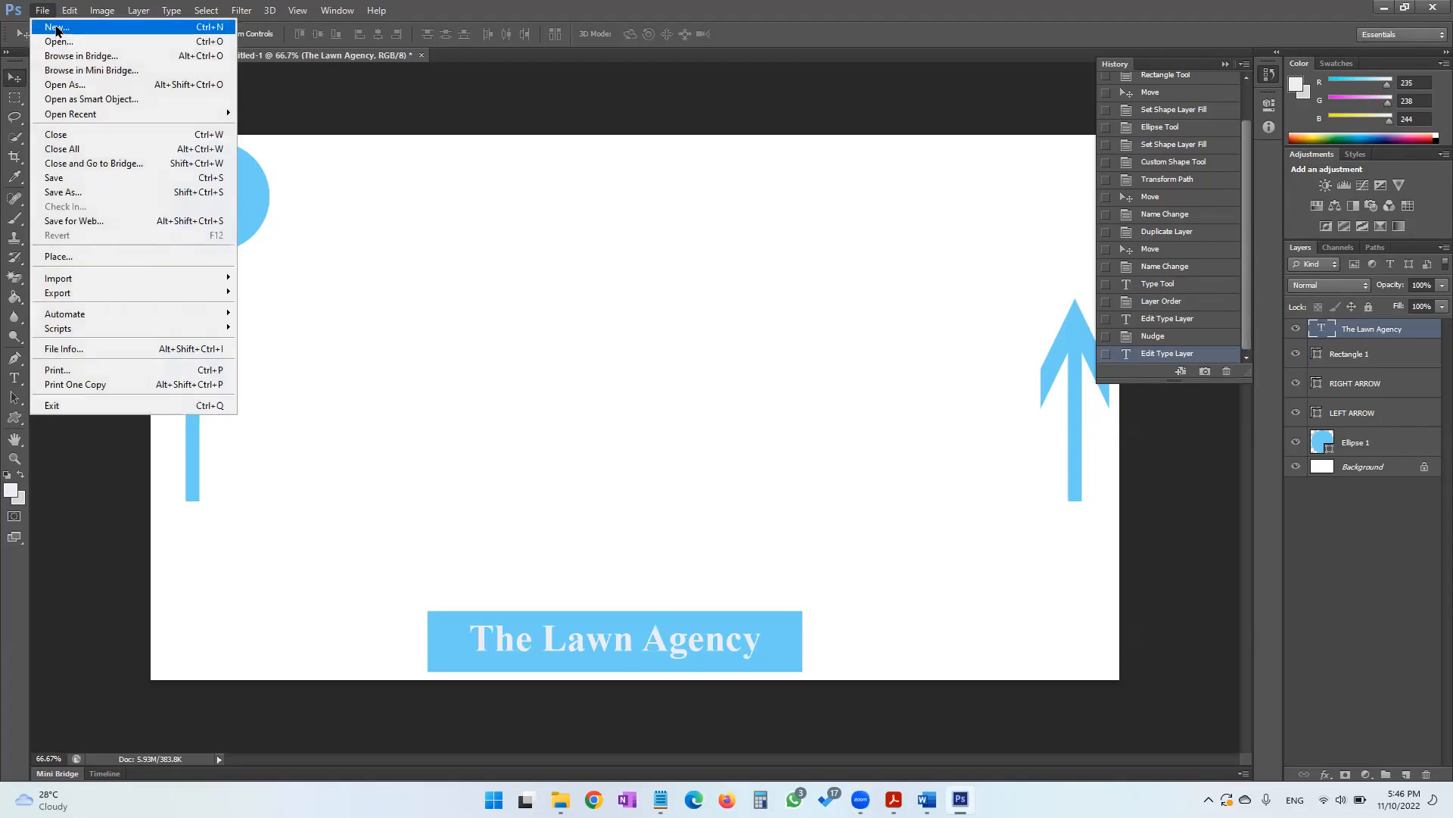
mouse_move(104, 12)
click(116, 120)
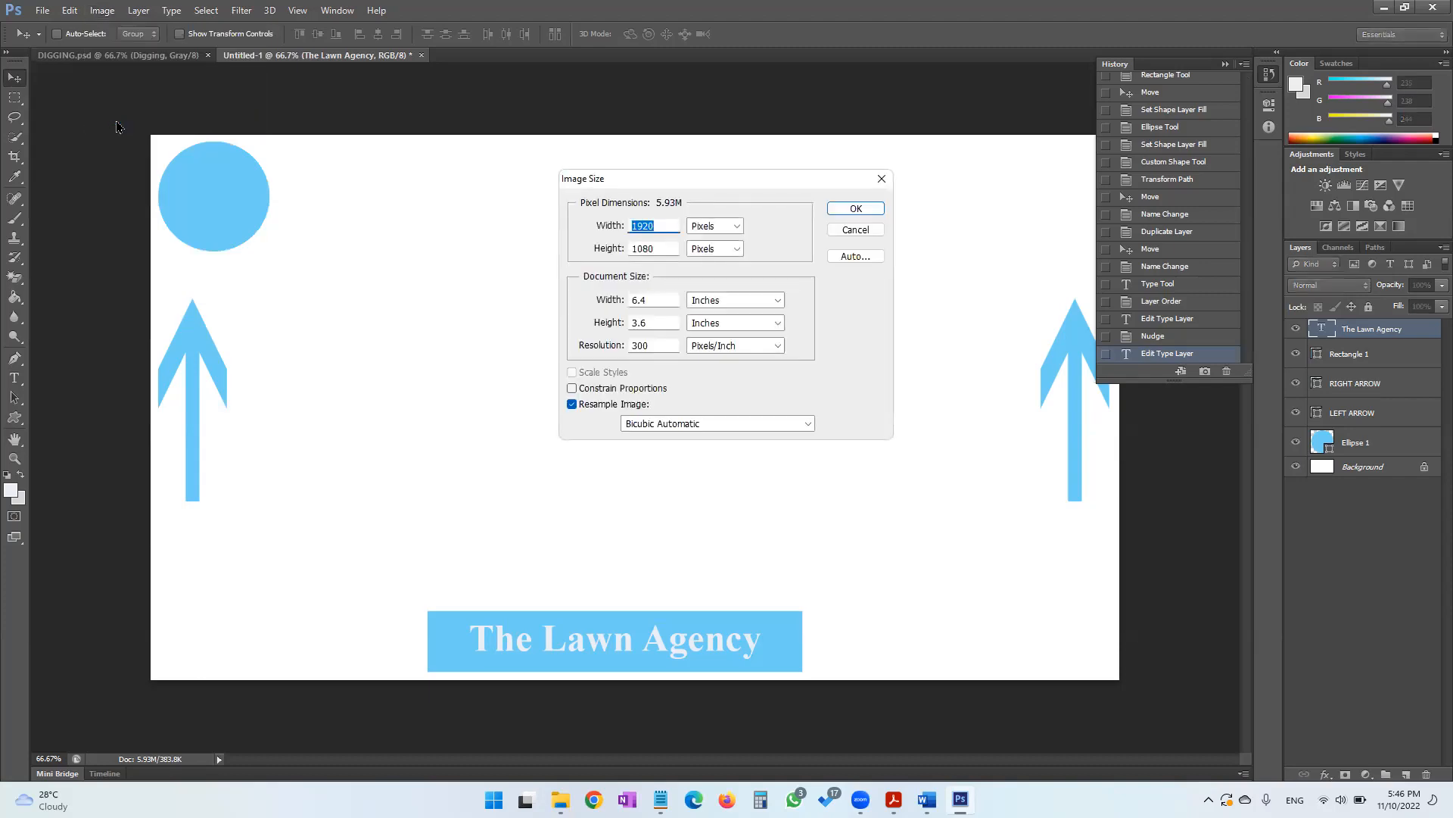
click(851, 232)
Capture the new-document settings showing 1920 × 1080 pixels and paste the screenshot below the Digging picture in the Word document TASK A1
click(41, 10)
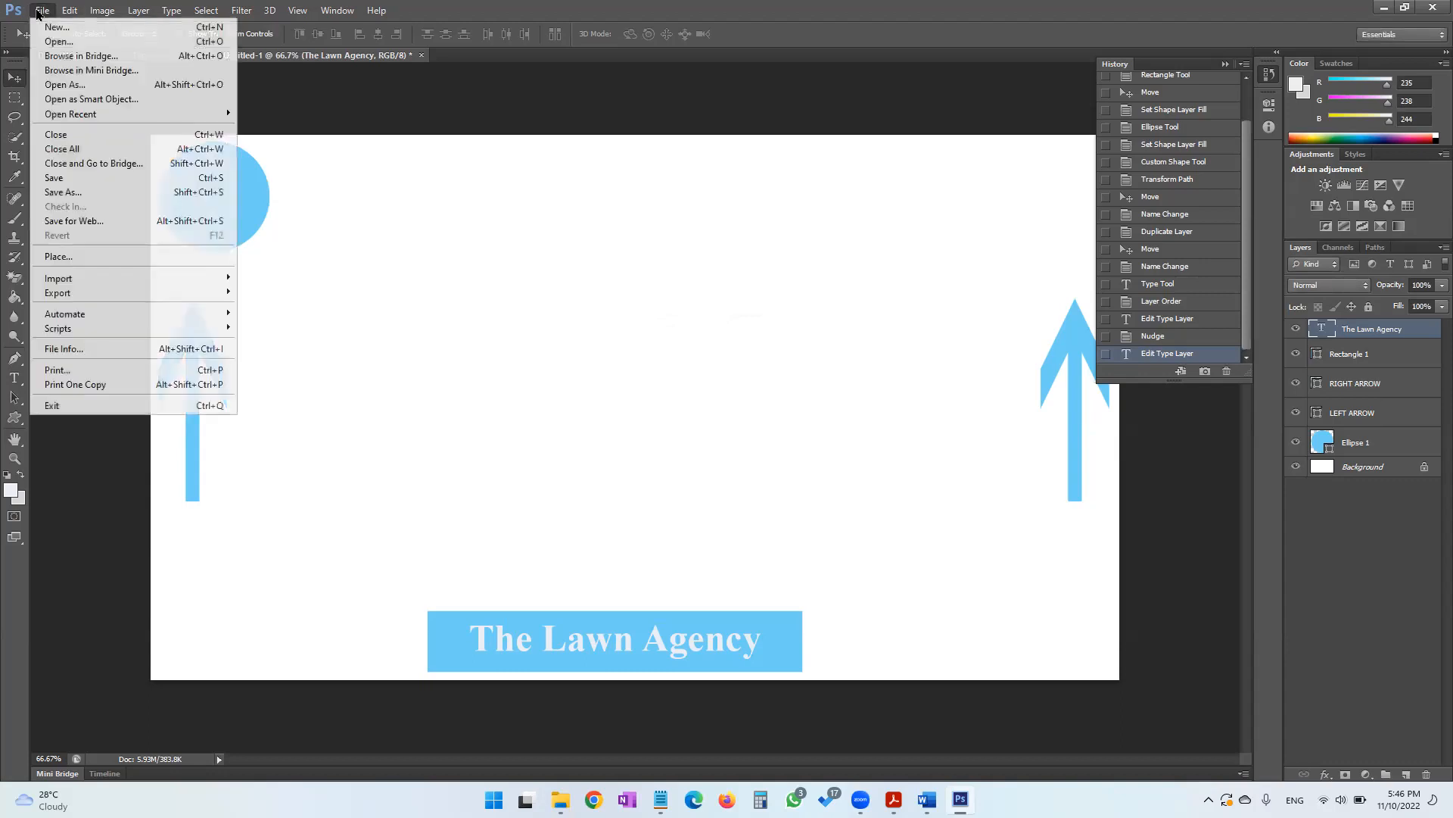
click(53, 29)
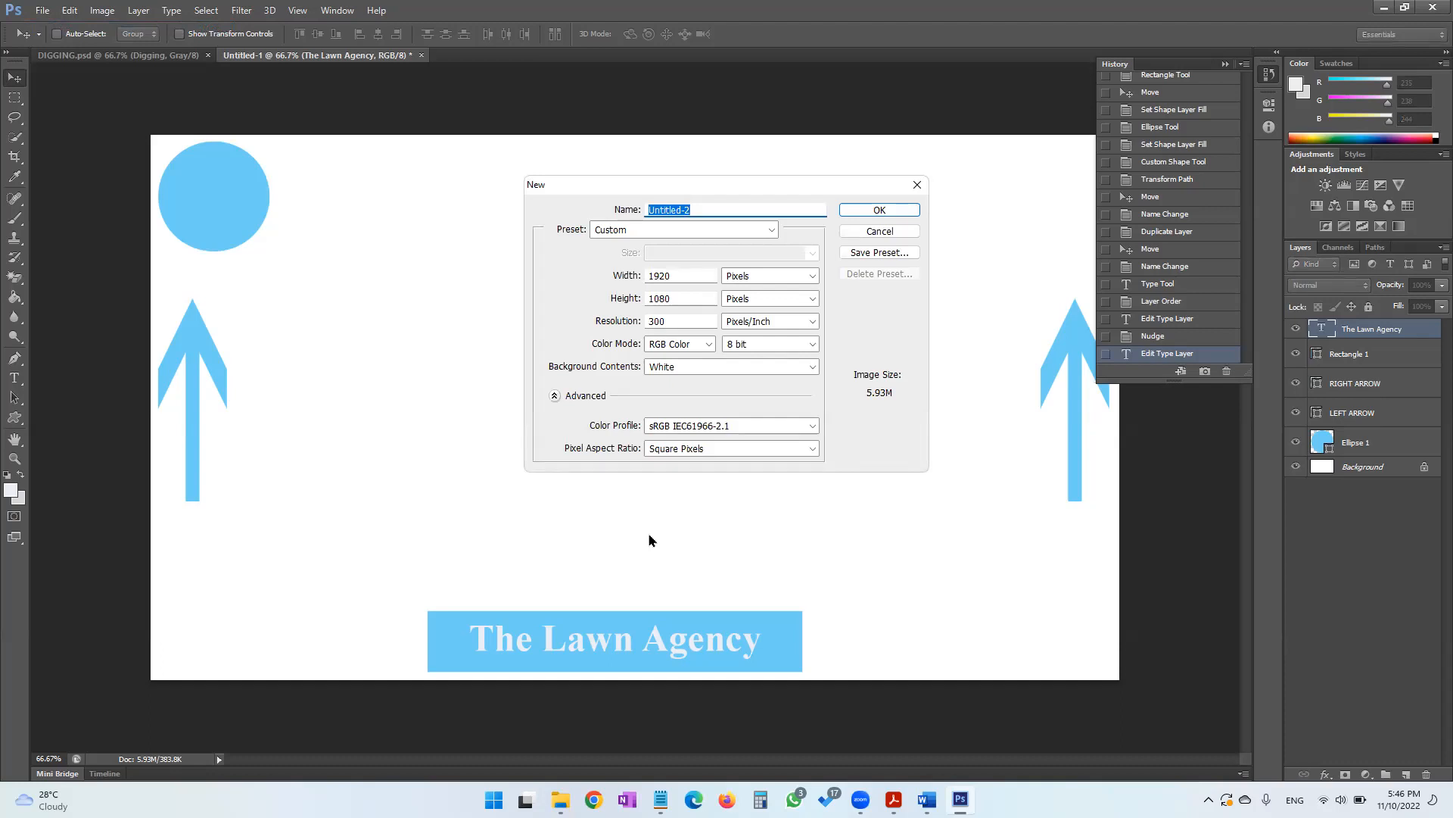
click(927, 800)
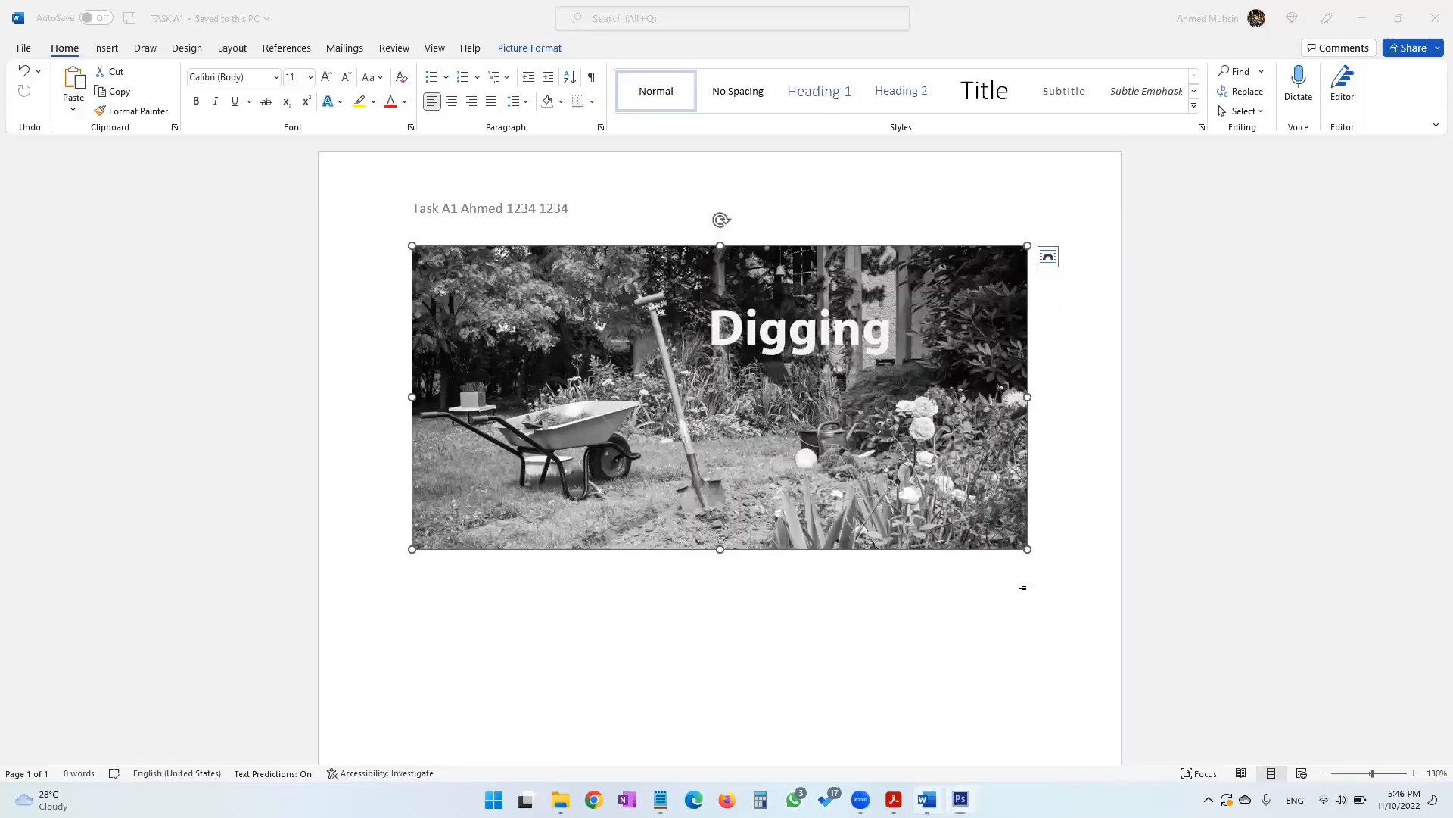
click(1035, 548)
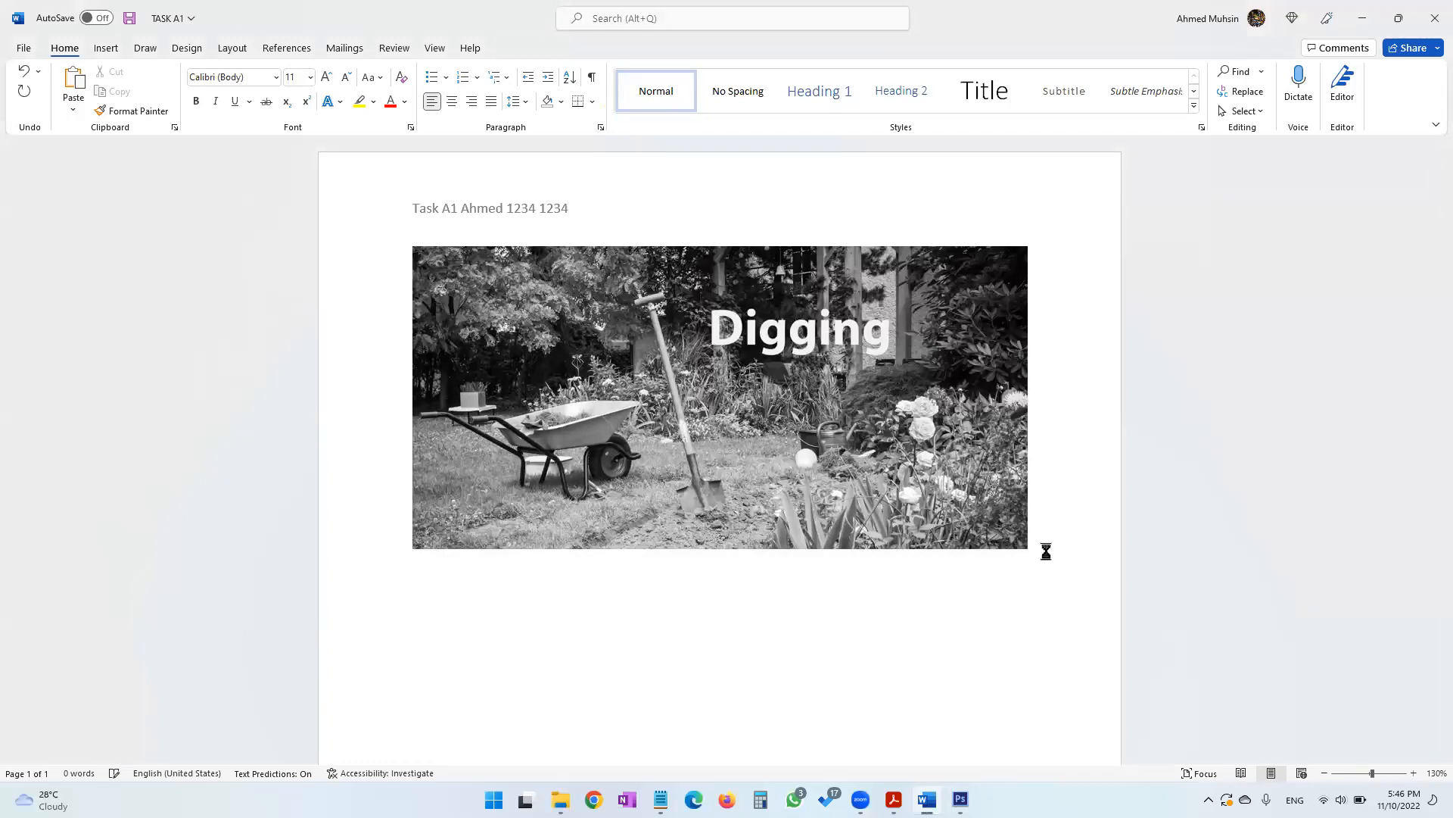
key(ctrl+v)
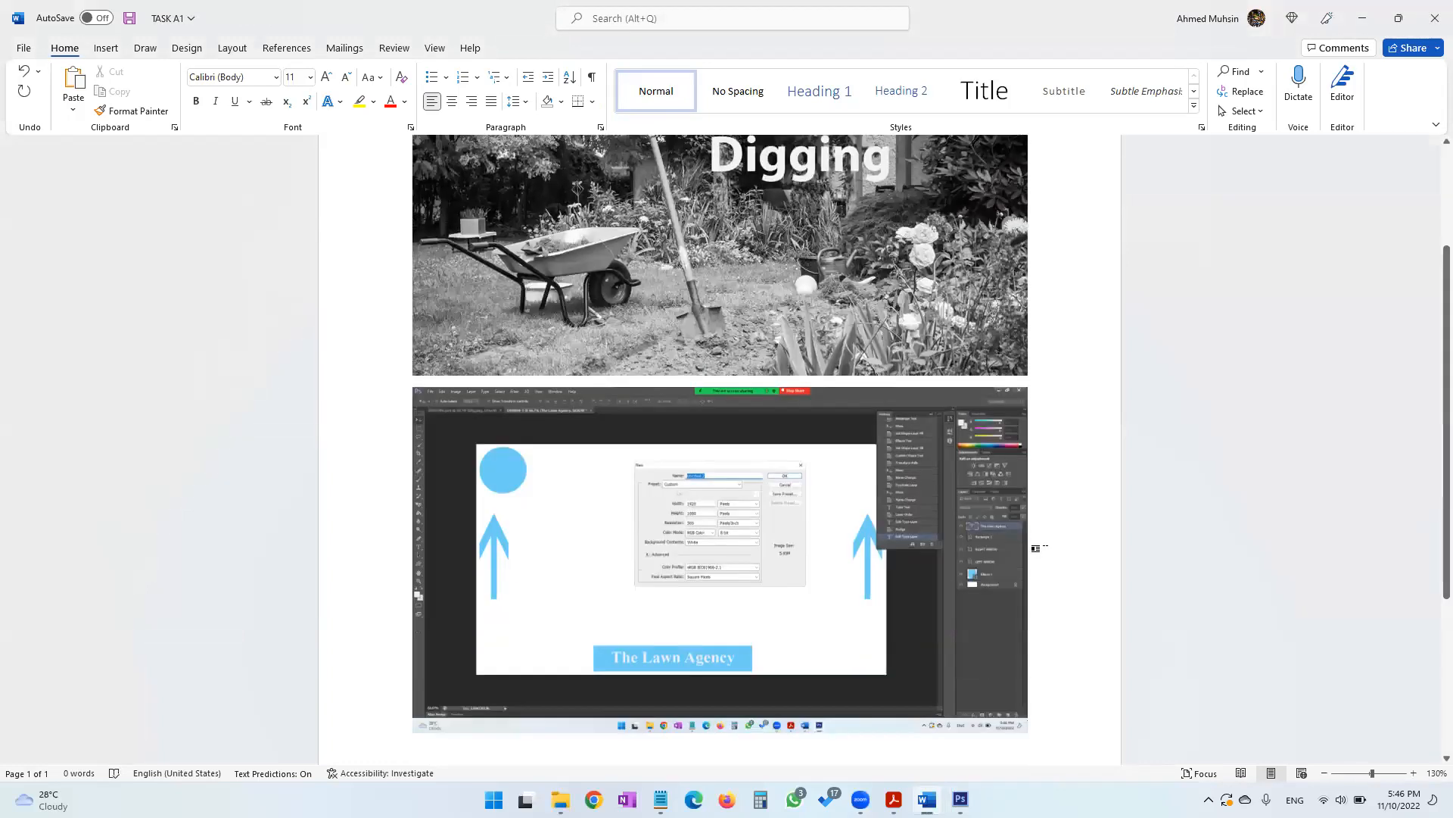
key(alt+Tab)
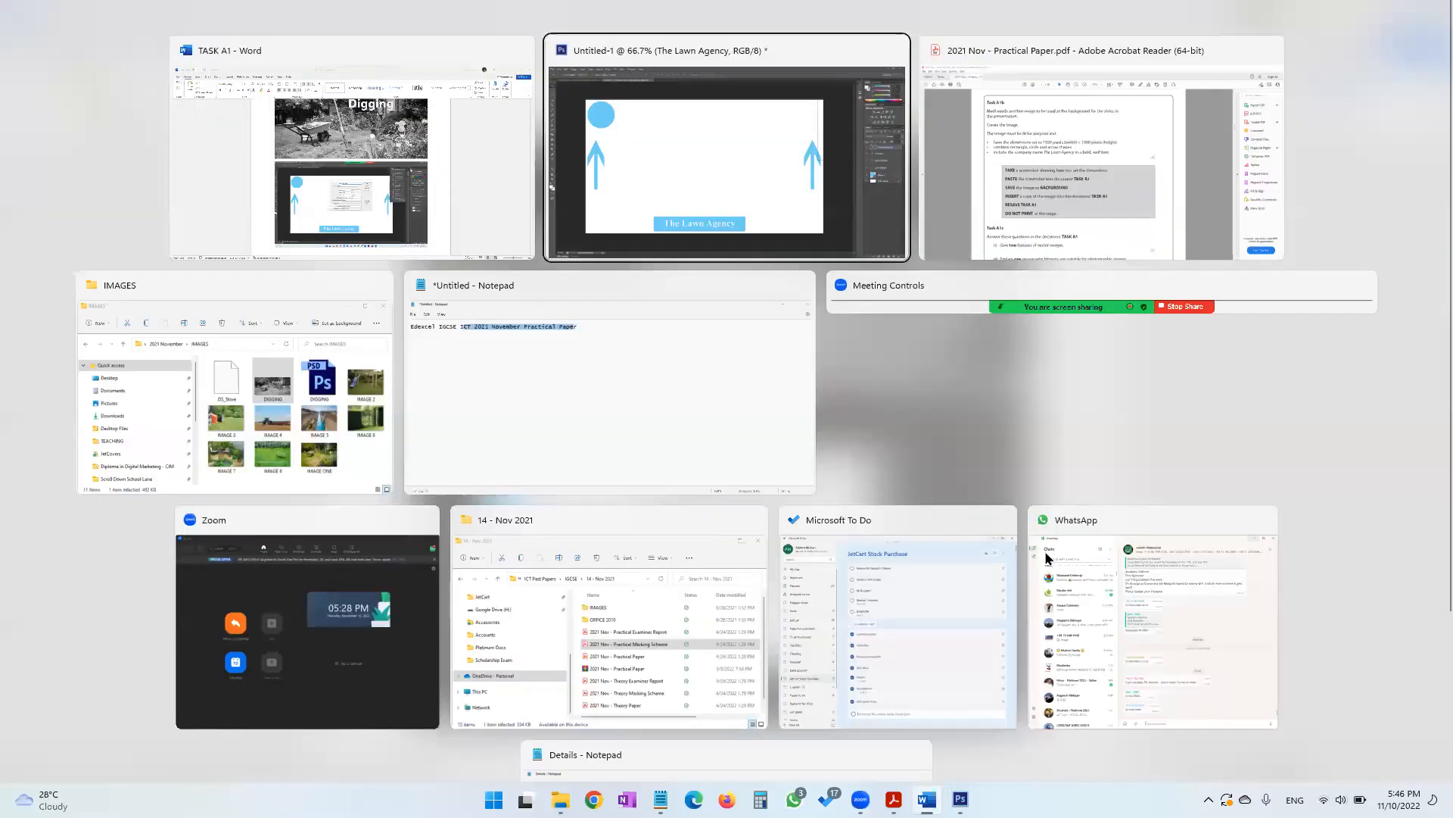
Check the BACKGROUND saving instruction in the practical paper, then return to Photoshop and dismiss the new-document settings without creating a document
key(alt+Tab)
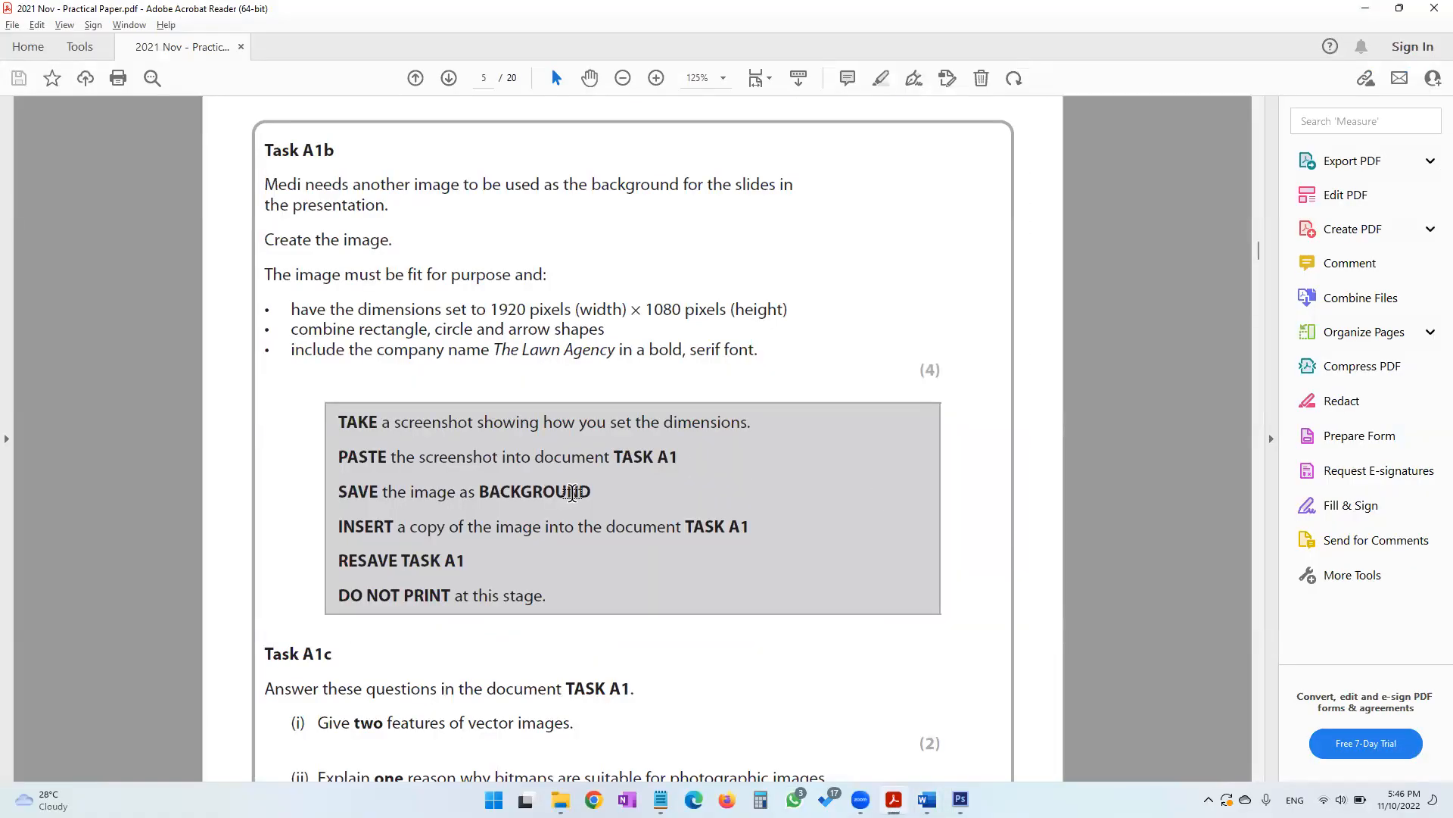
key(alt+Tab)
key(Tab)
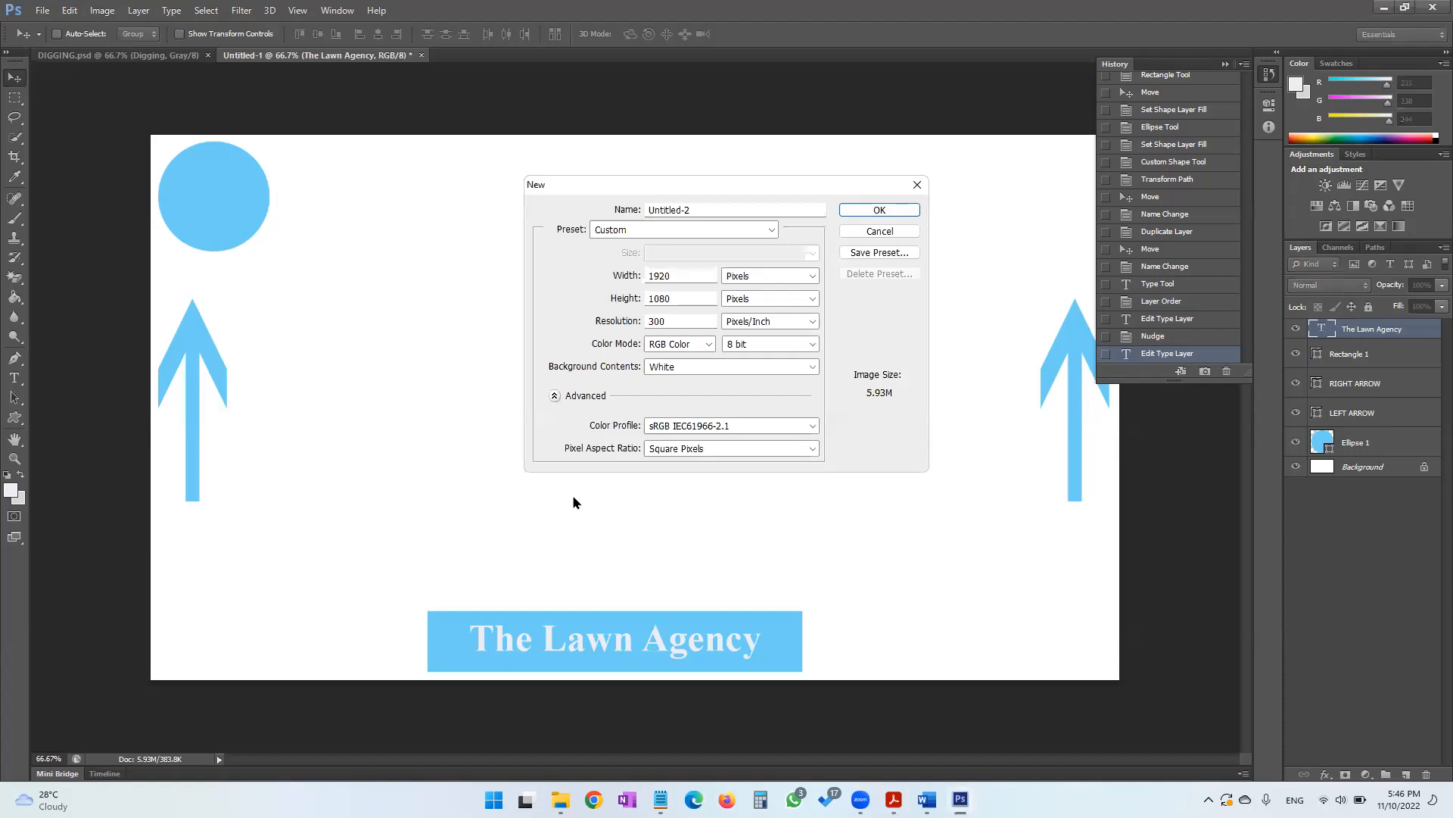
click(898, 233)
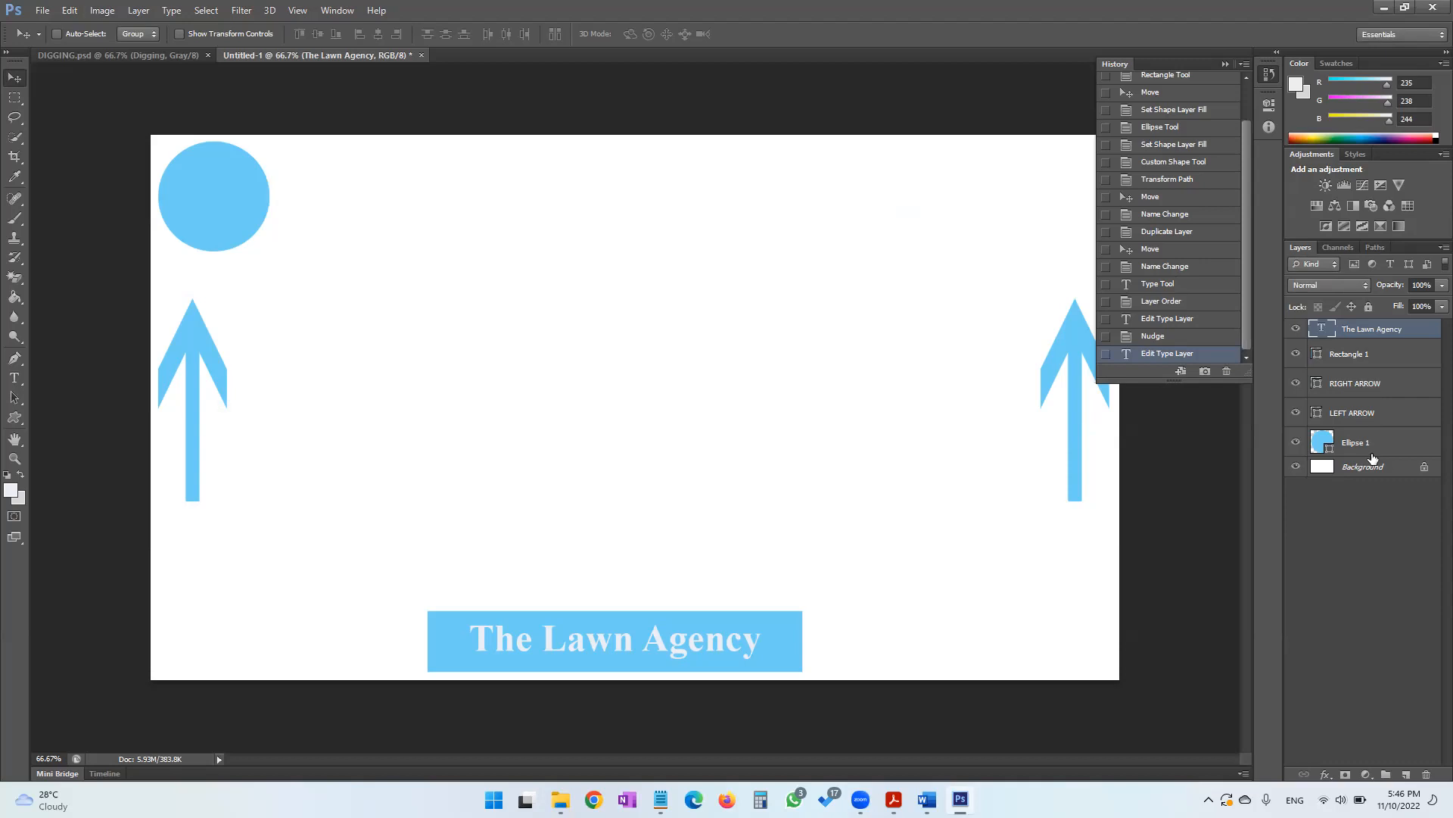
Save the image as a Photoshop file named BACKGROUND in the IMAGES folder, keeping layers and Maximize Compatibility
click(43, 11)
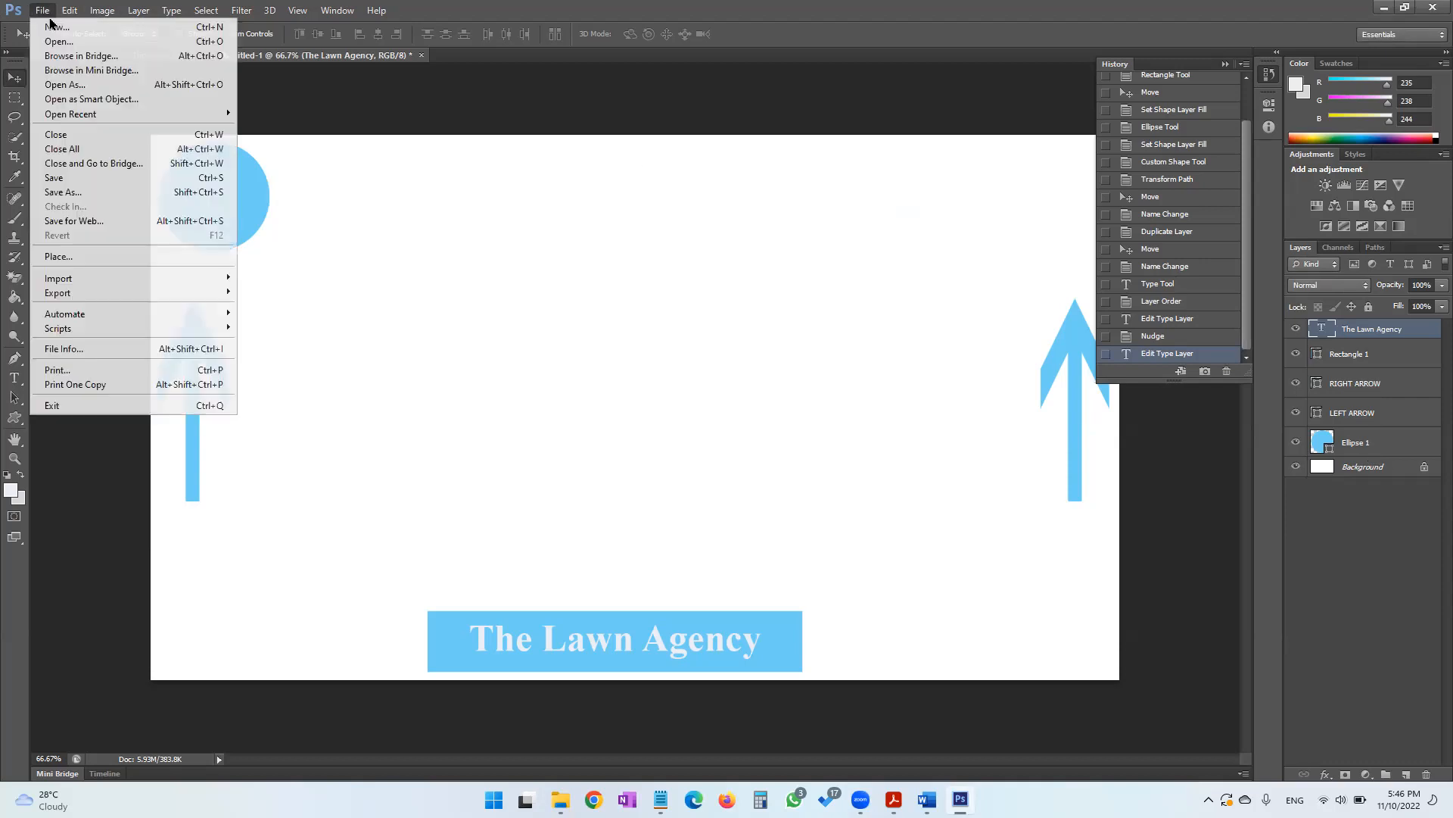
click(74, 191)
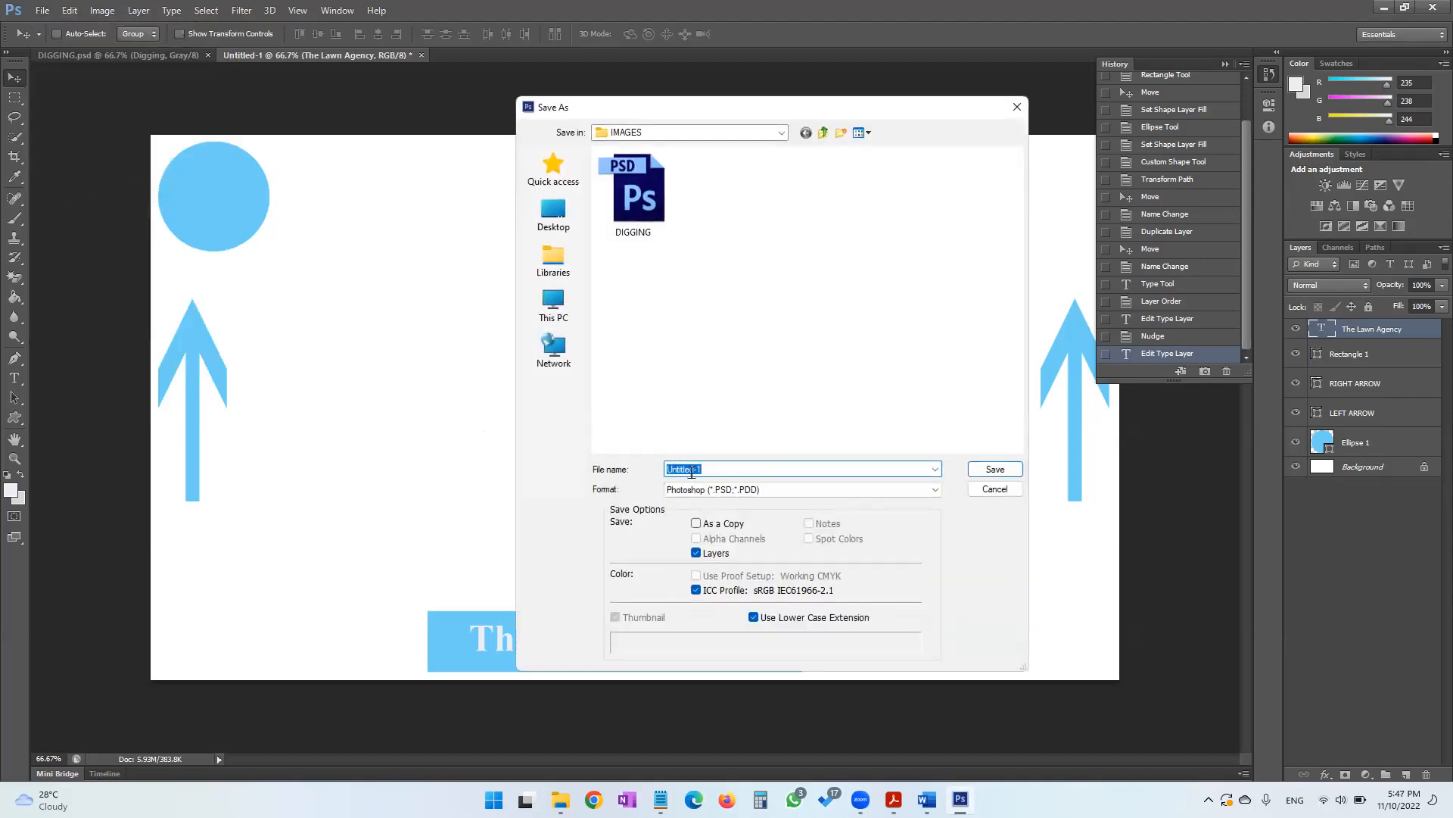
text(BACKGROUND)
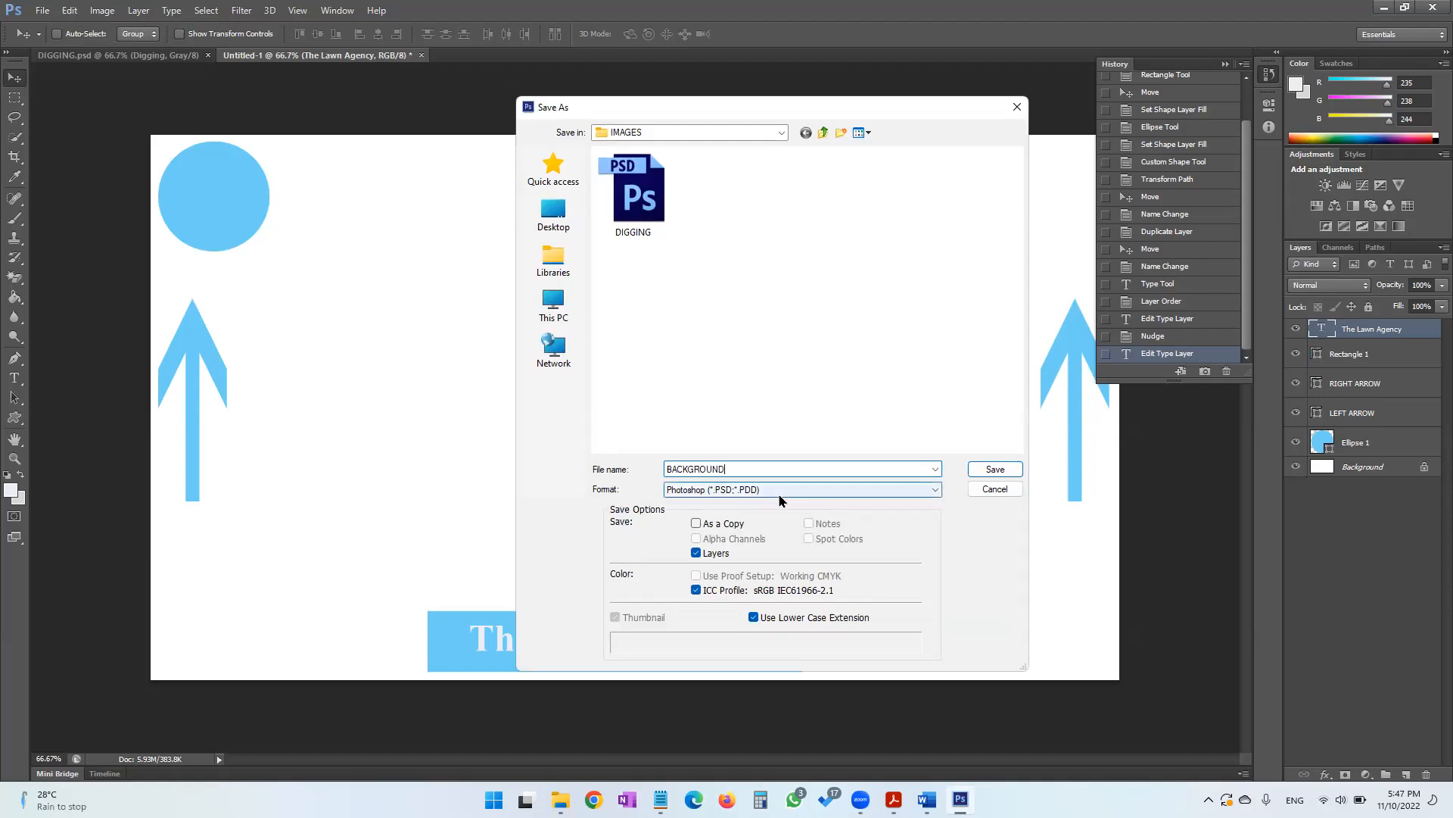
click(977, 470)
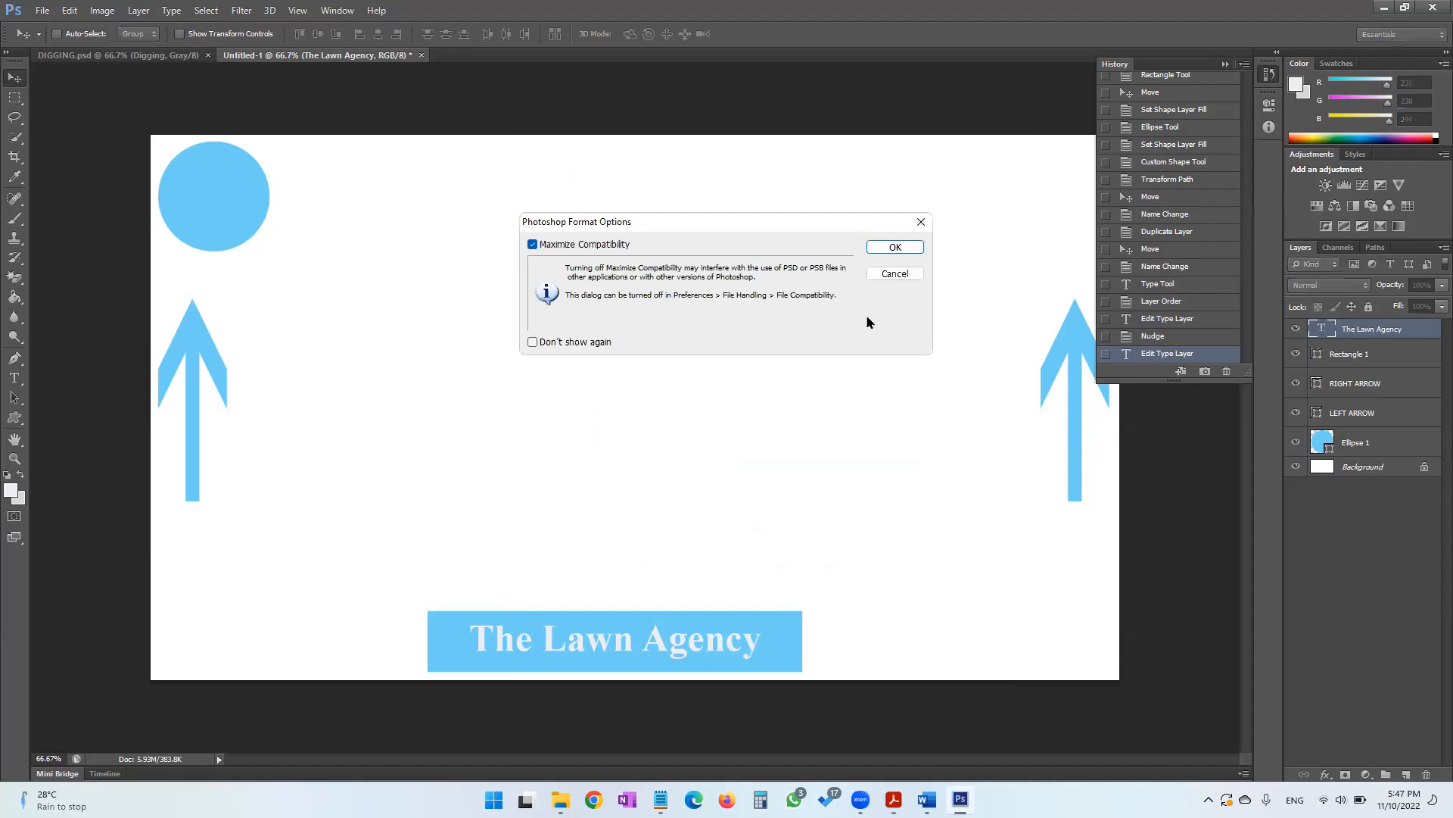
click(886, 249)
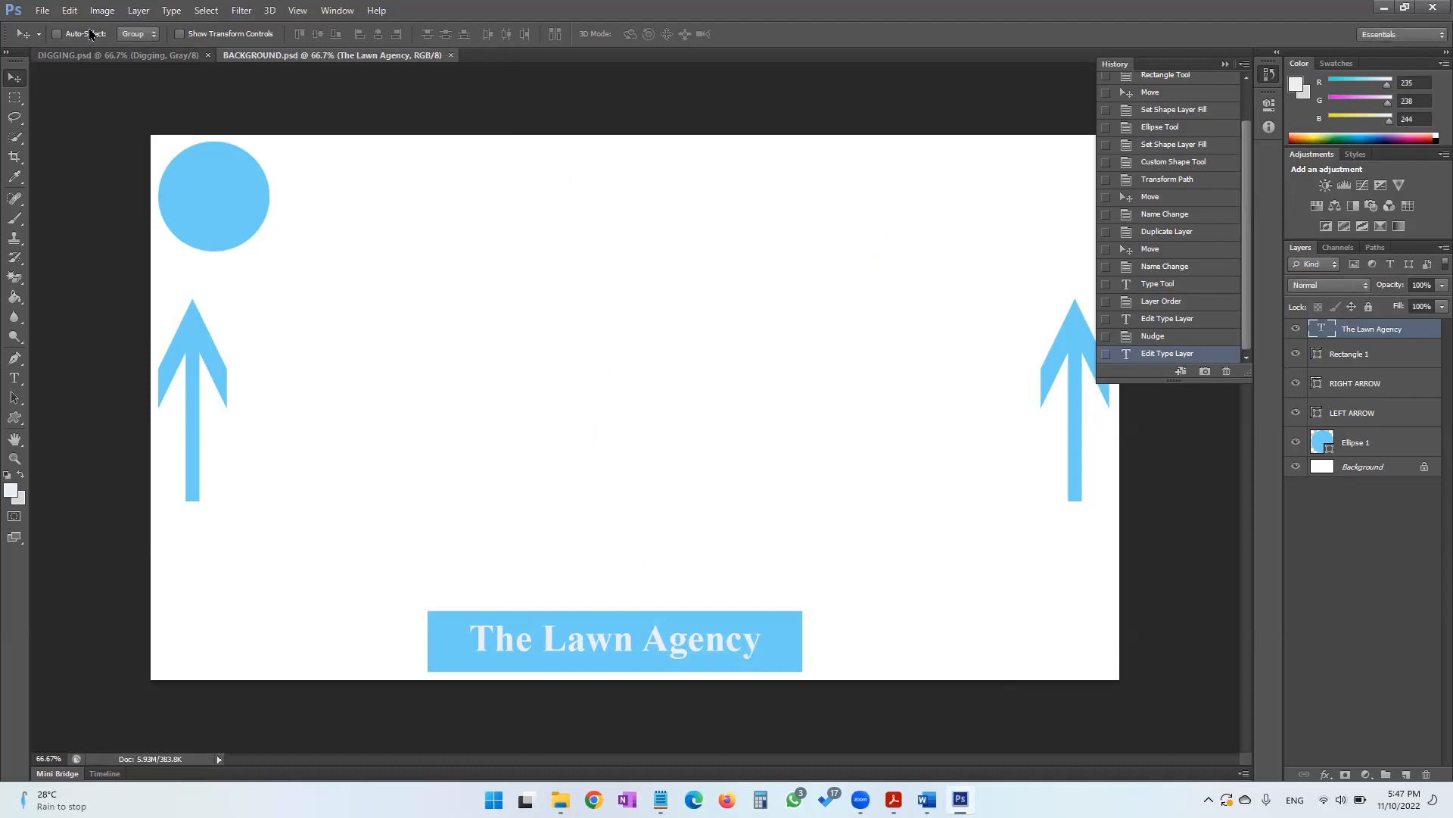
Save a JPEG copy of the image as BACKGROUND.jpg in the IMAGES folder
click(42, 12)
click(70, 195)
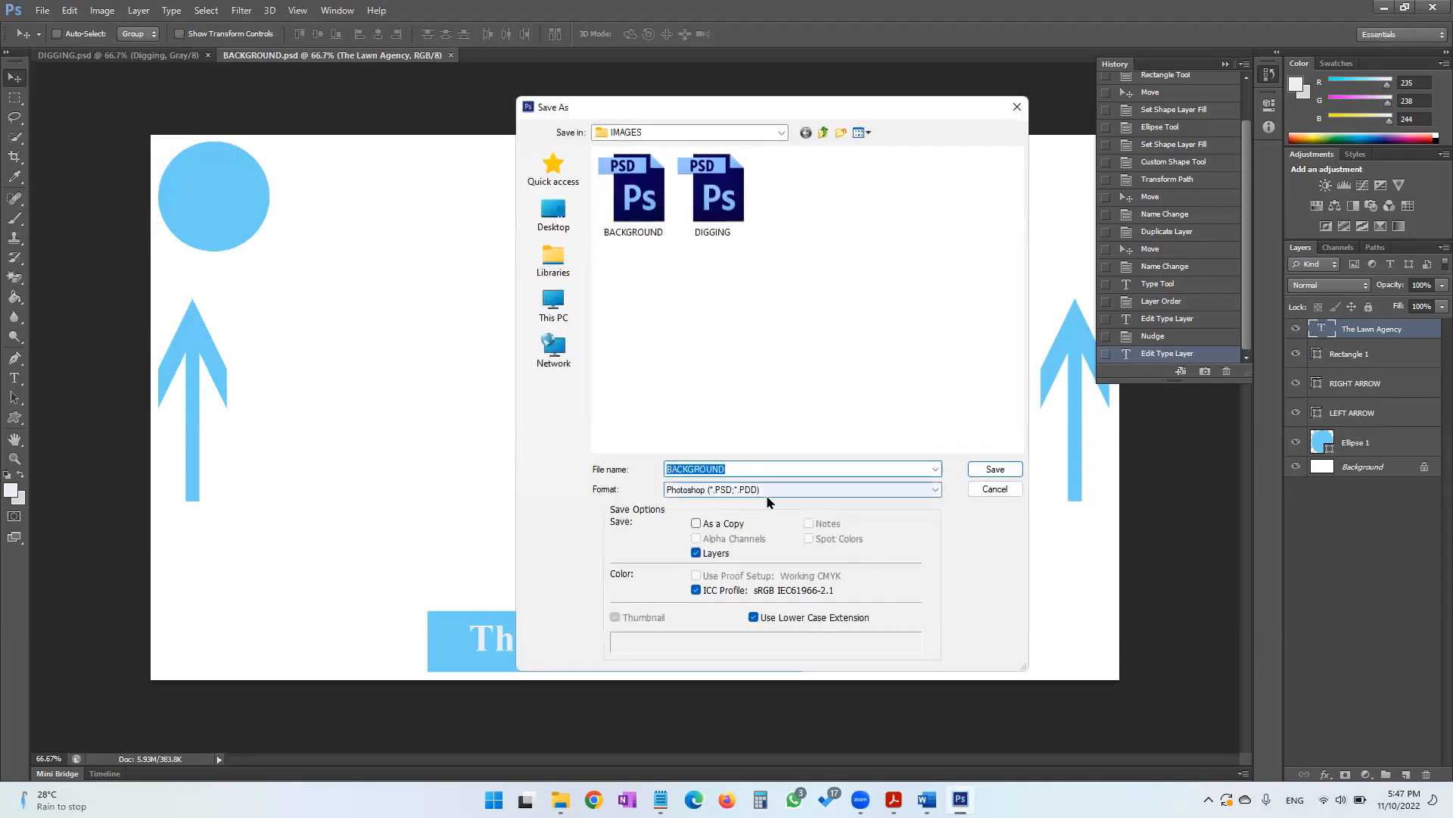
click(767, 490)
click(757, 598)
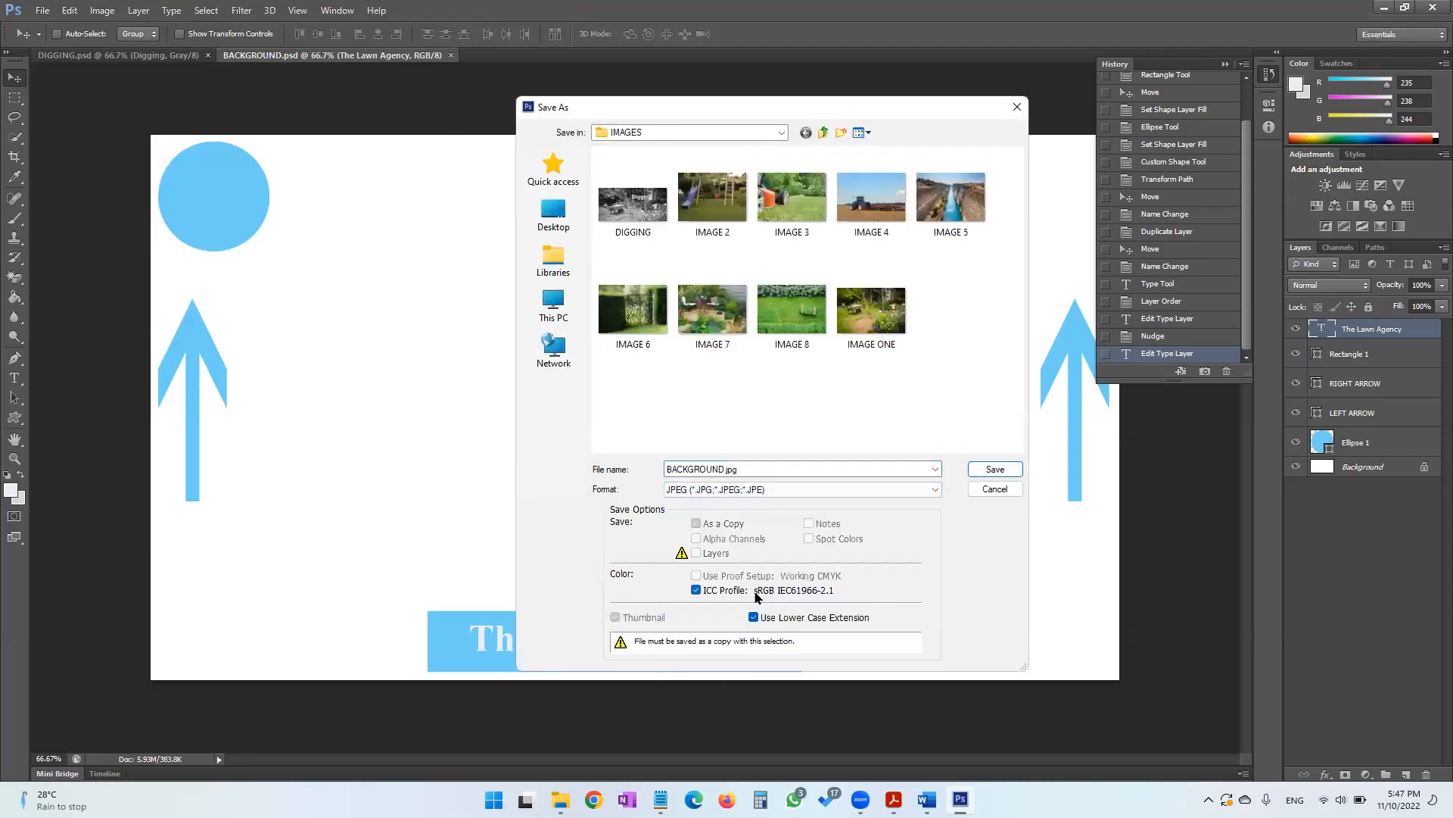
click(986, 471)
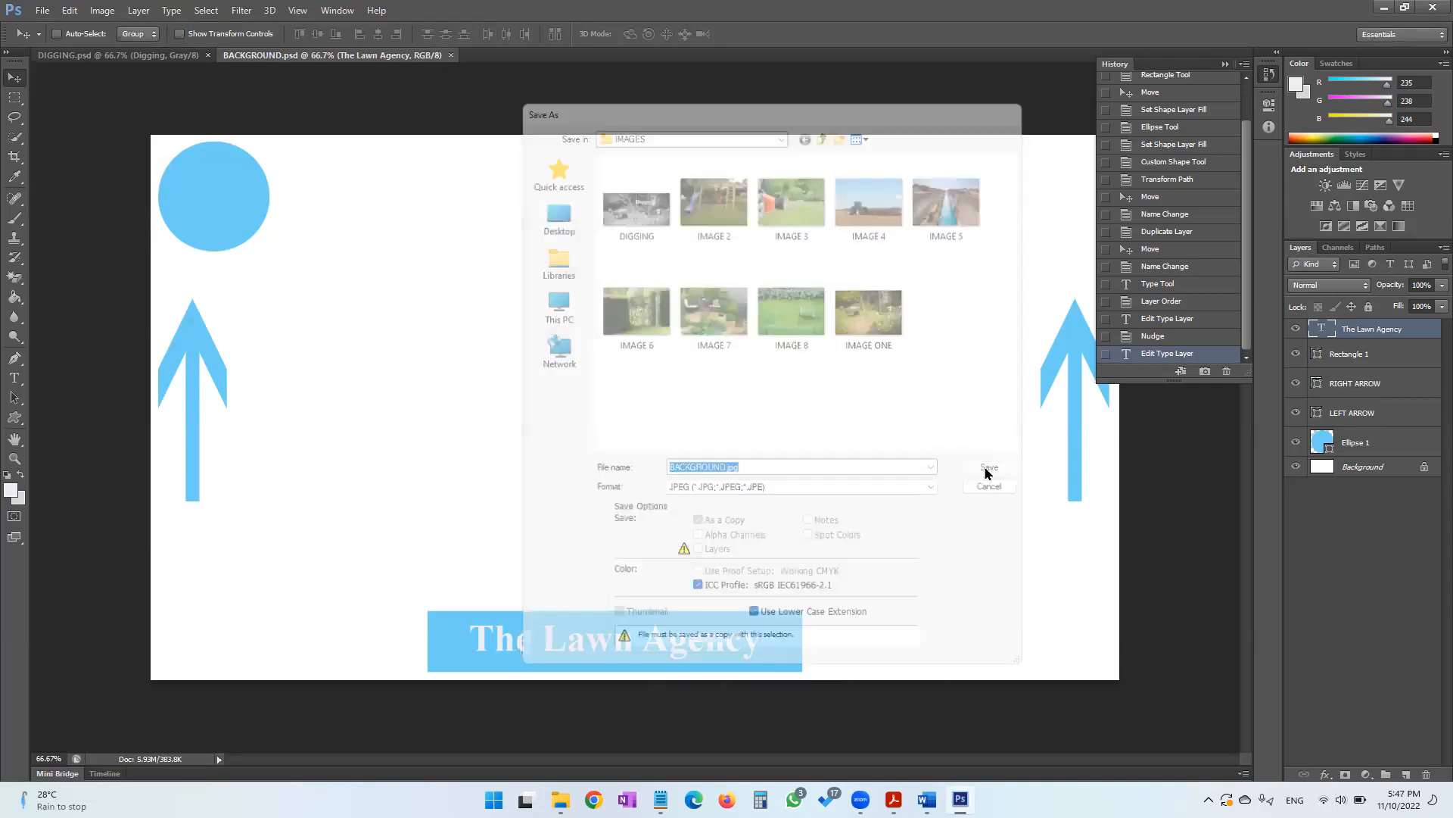
click(815, 218)
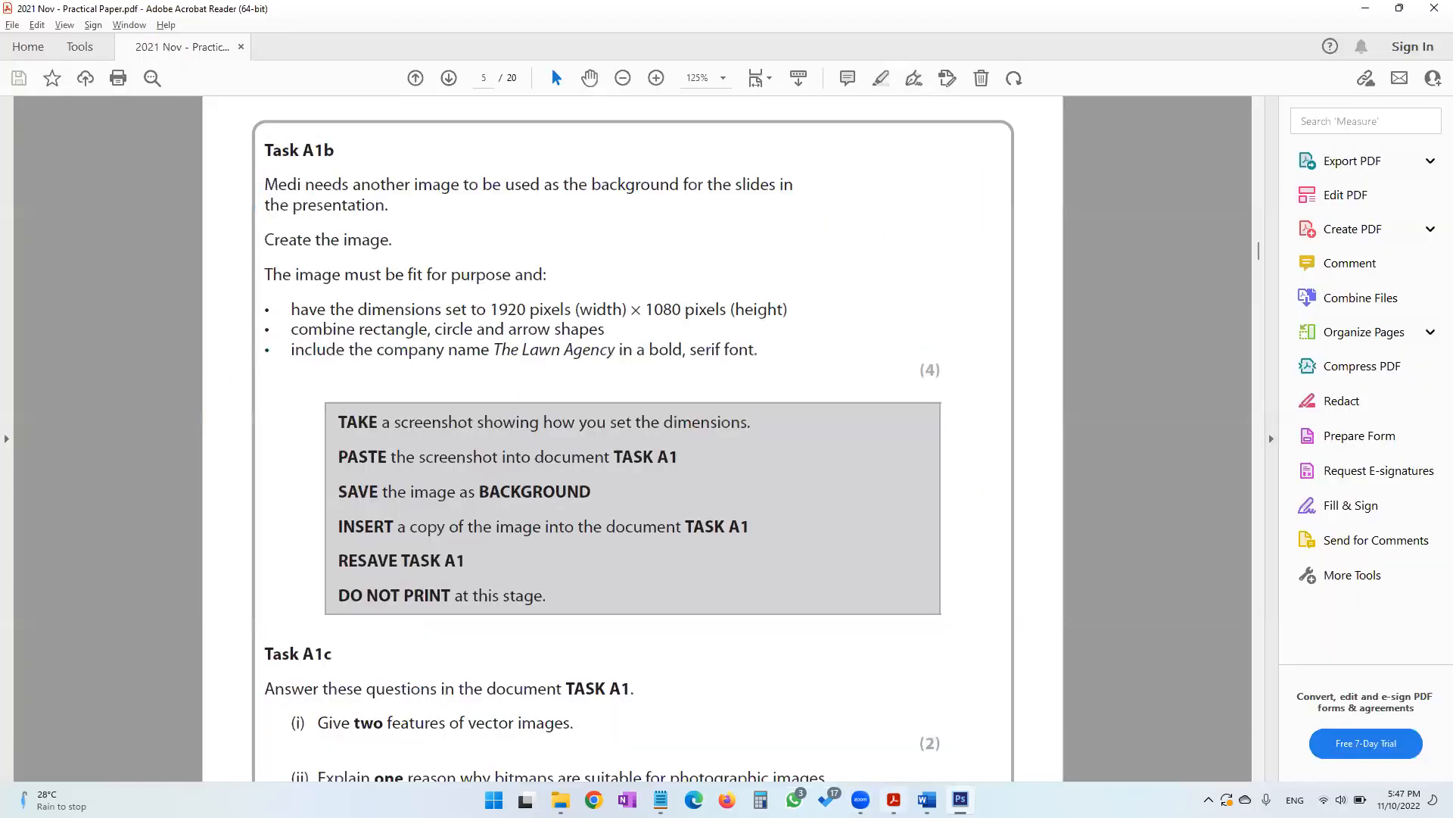
Following the paper's insert instruction, copy the BACKGROUND JPEG from the IMAGES folder and paste it below the dimensions screenshot in the Word document TASK A1
click(894, 800)
drag(407, 528, 744, 536)
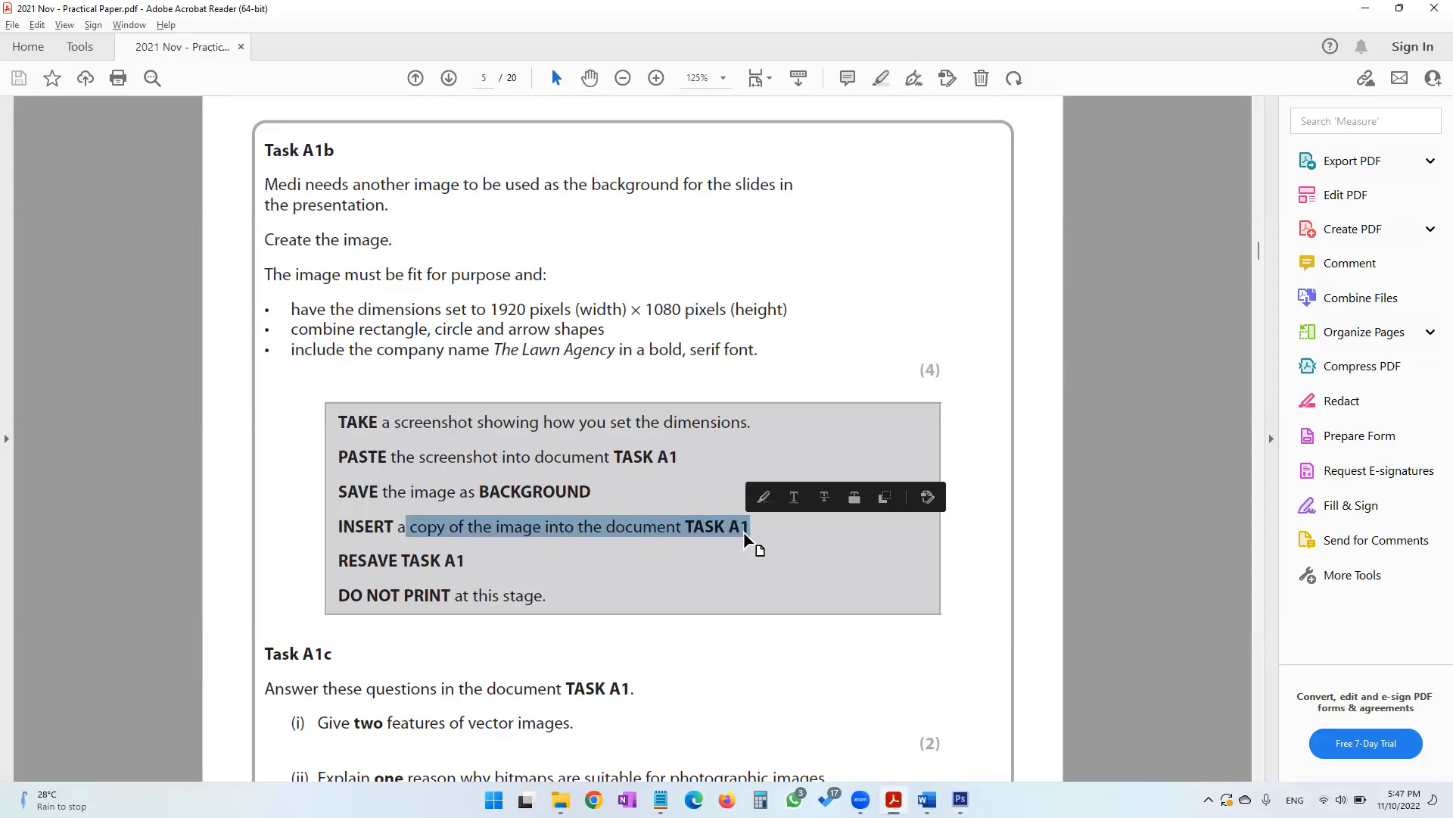
click(560, 800)
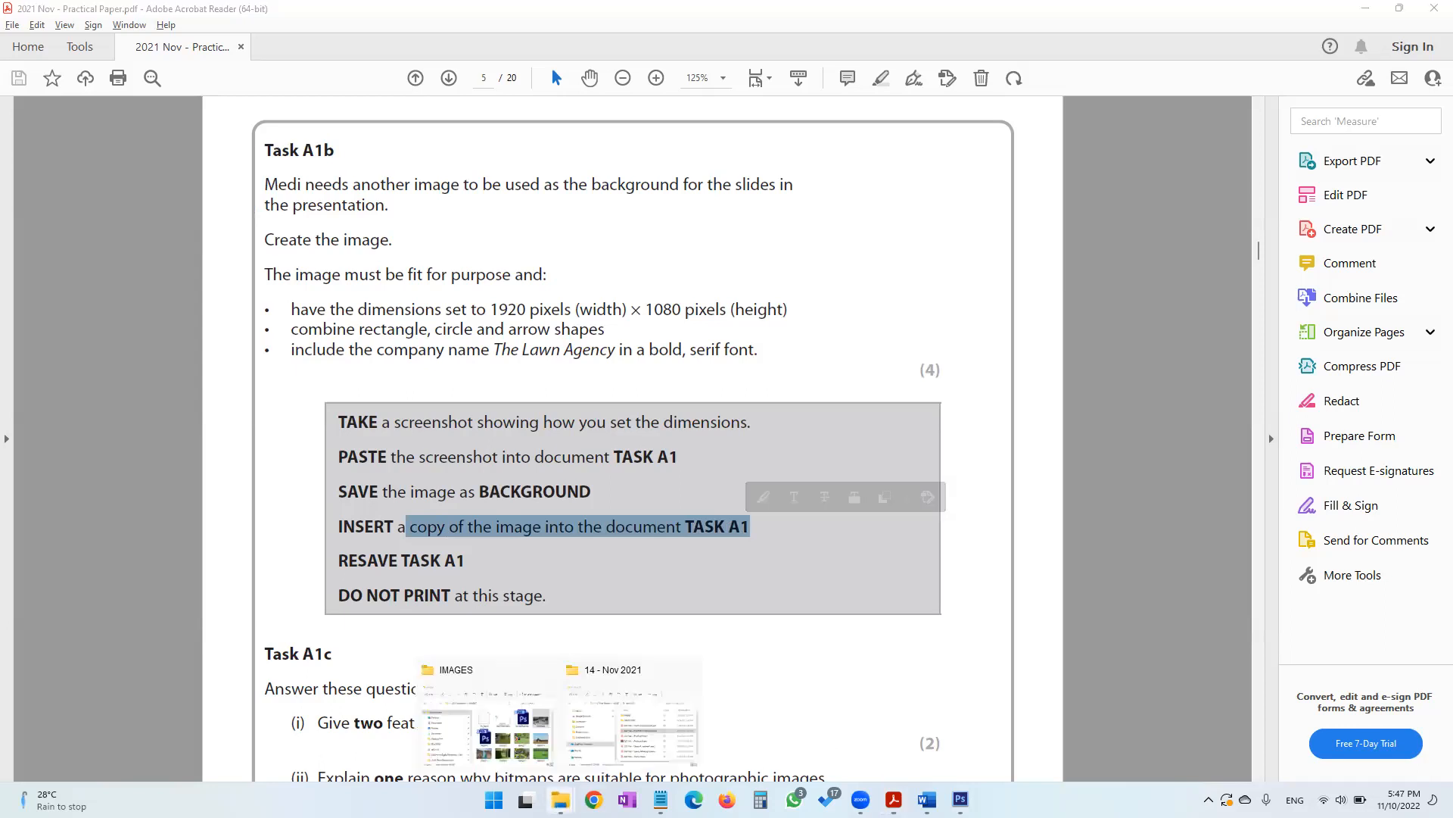
click(521, 727)
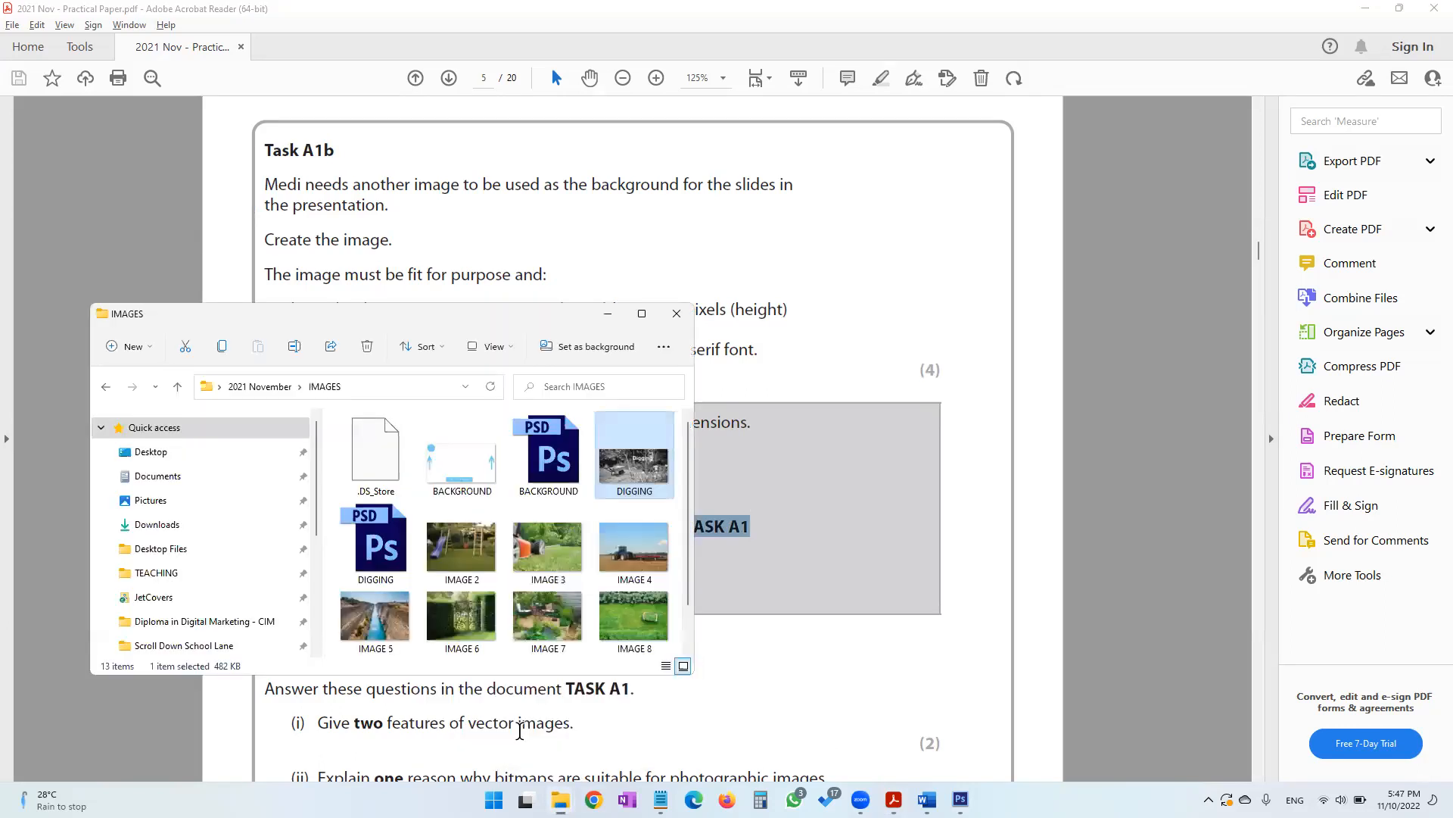
click(445, 462)
key(ctrl+c)
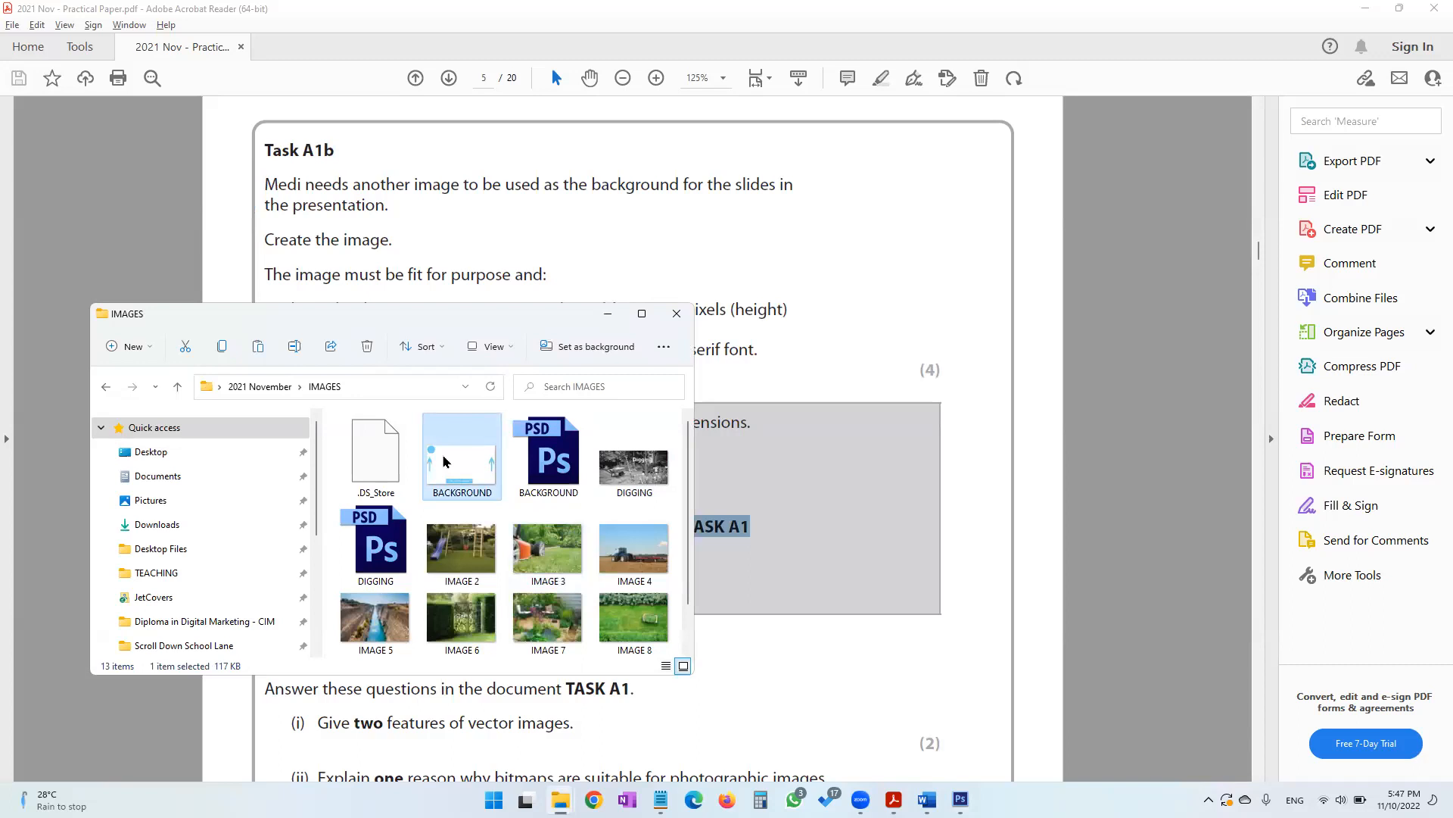
click(927, 800)
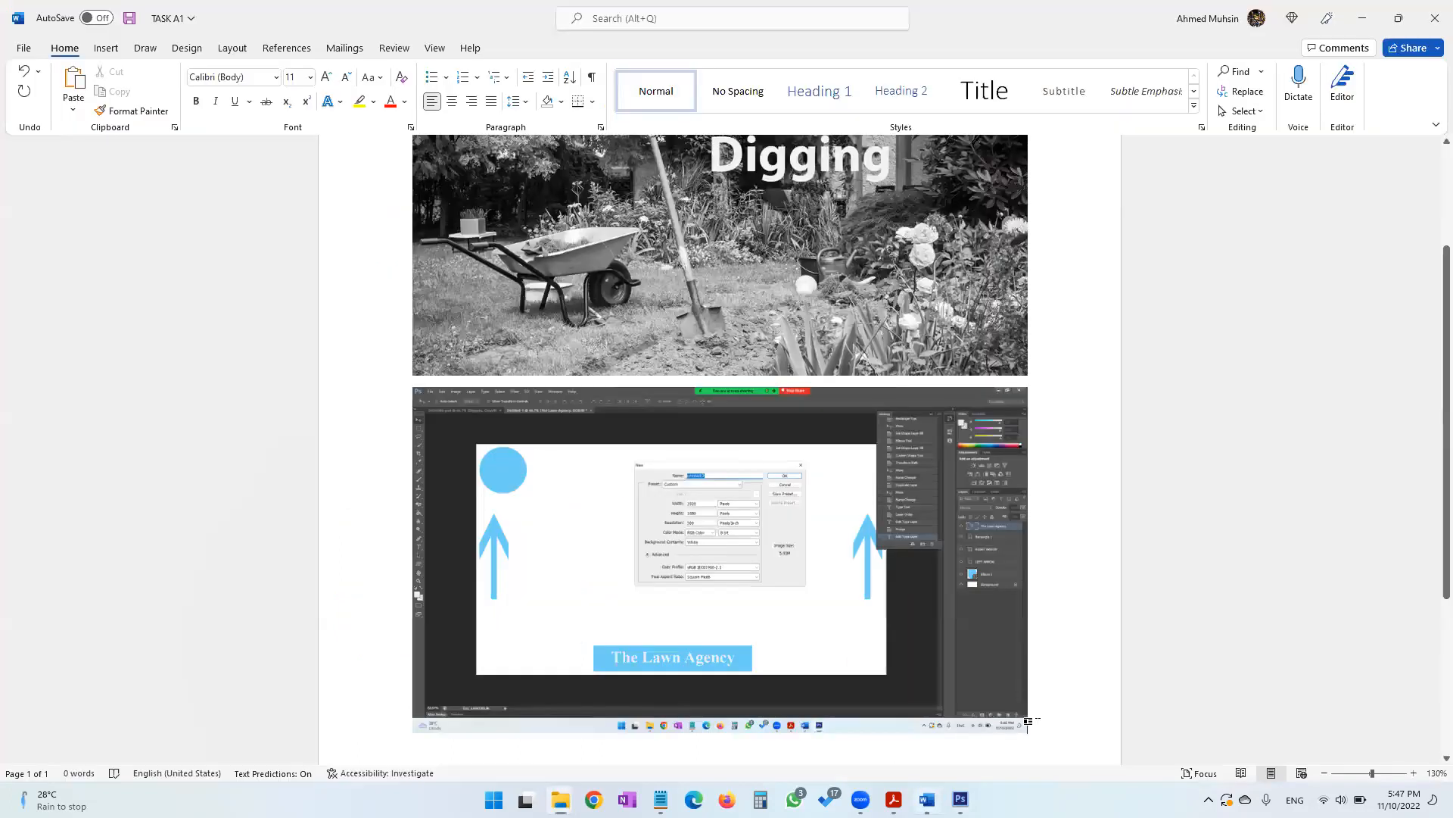
key(ctrl+v)
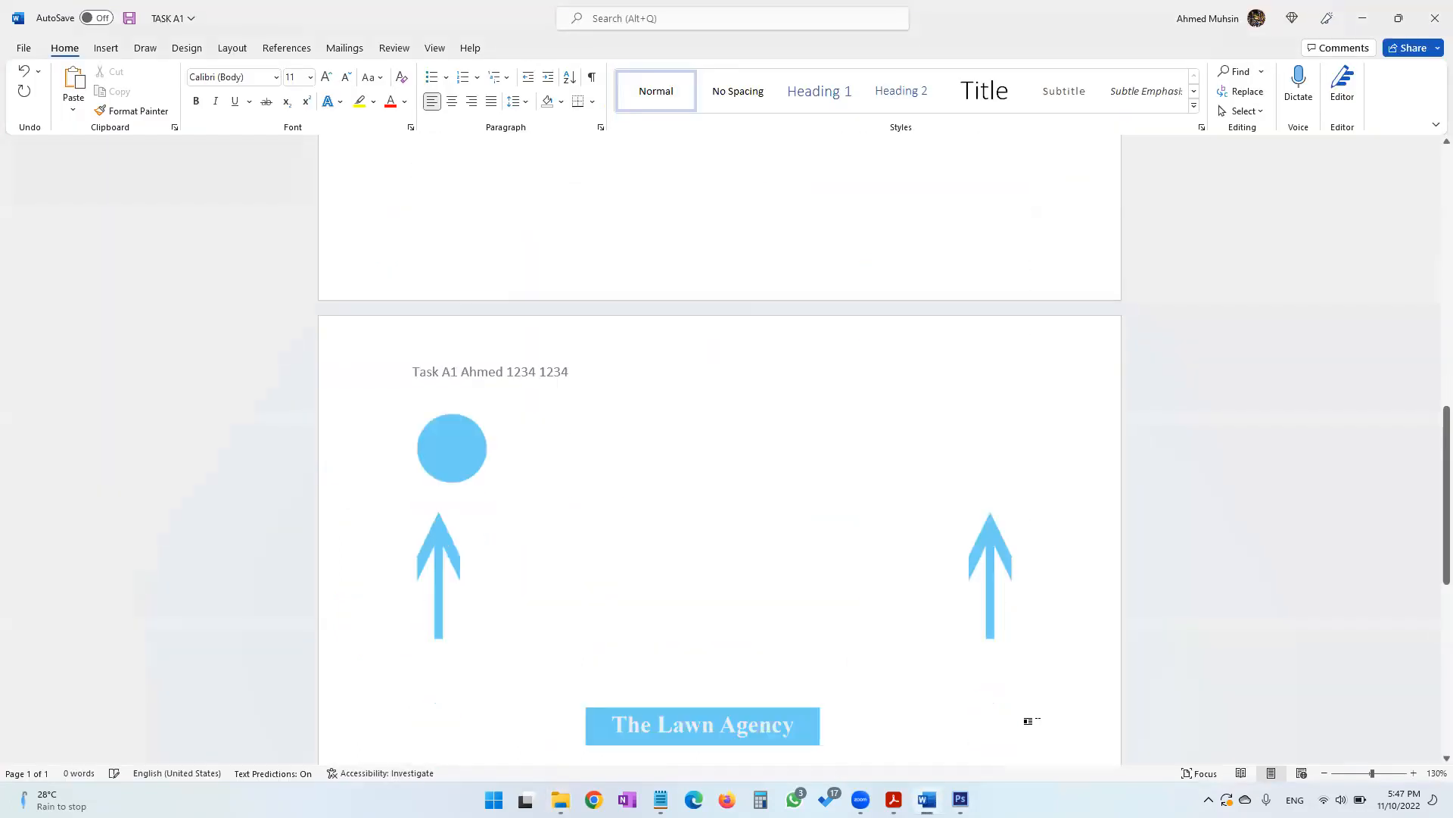
click(806, 610)
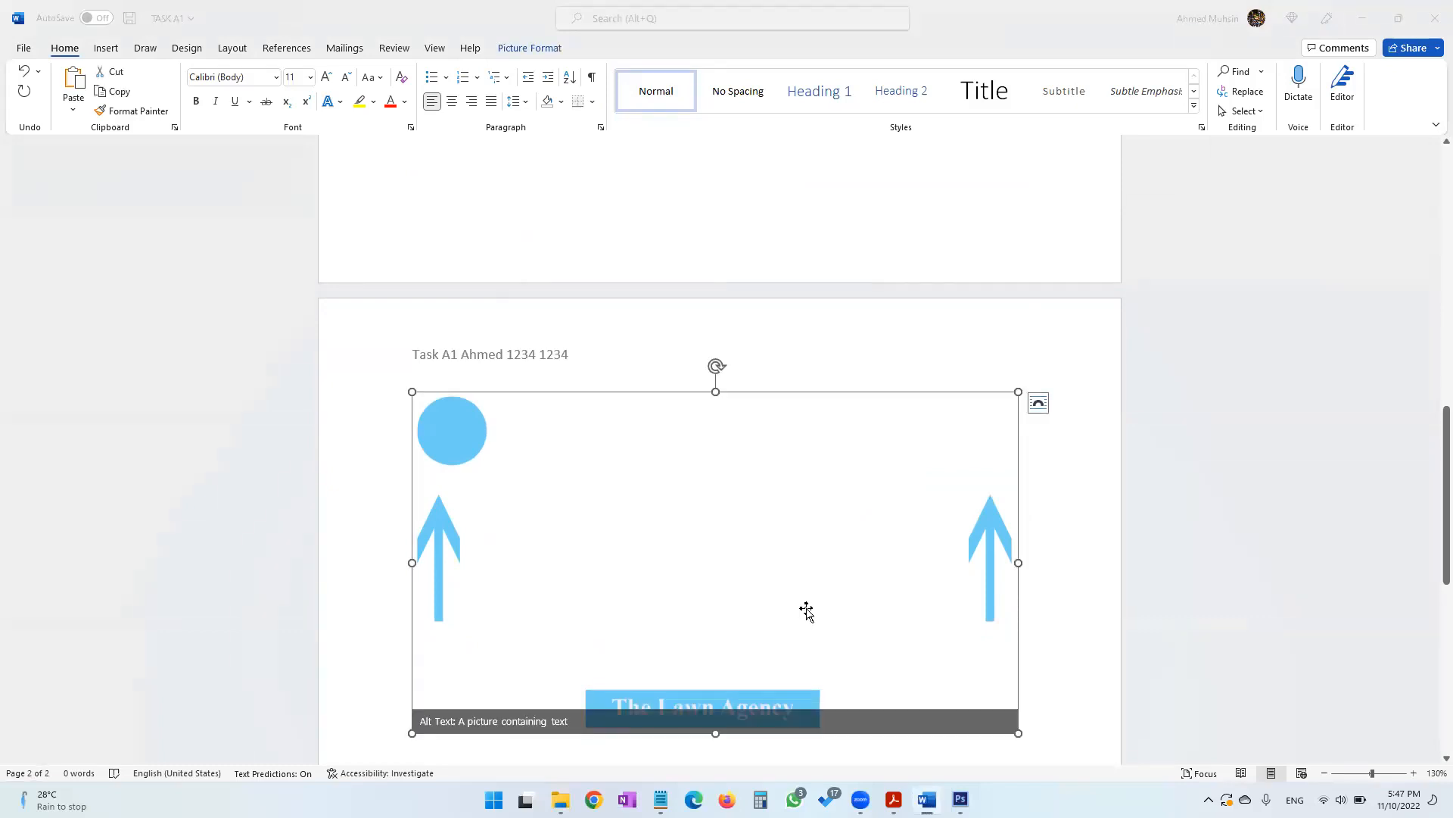
Check the resave instruction in the practical paper and save the Word document TASK A1 again
key(super+Tab)
key(alt+Tab)
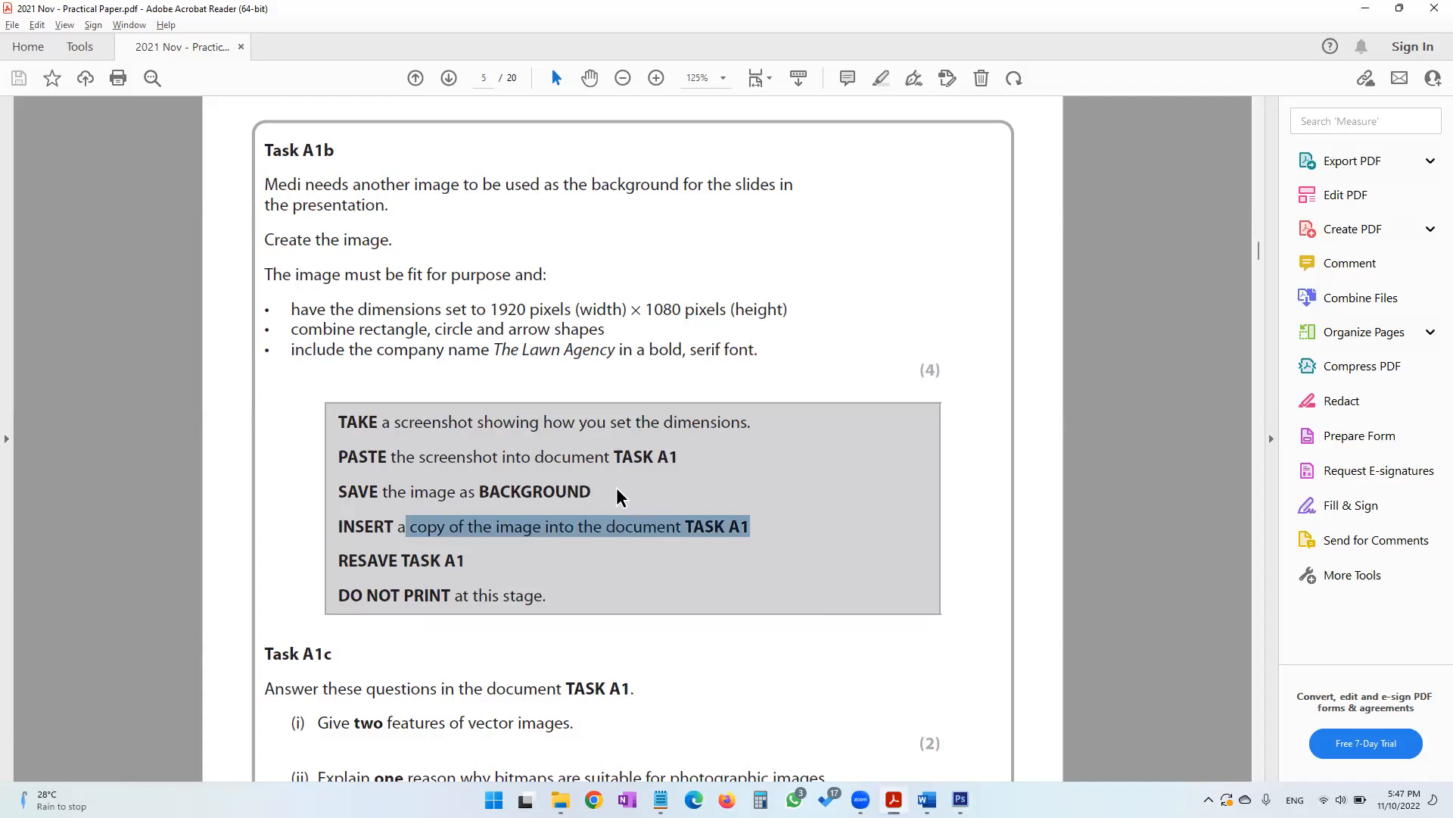
scroll(610, 489, down, 2)
drag(401, 391, 463, 392)
key(alt+Tab)
click(129, 18)
Check Task A1c question (i) in the practical paper and start a list item numbered I) below the BACKGROUND picture in TASK A1
key(alt+Tab)
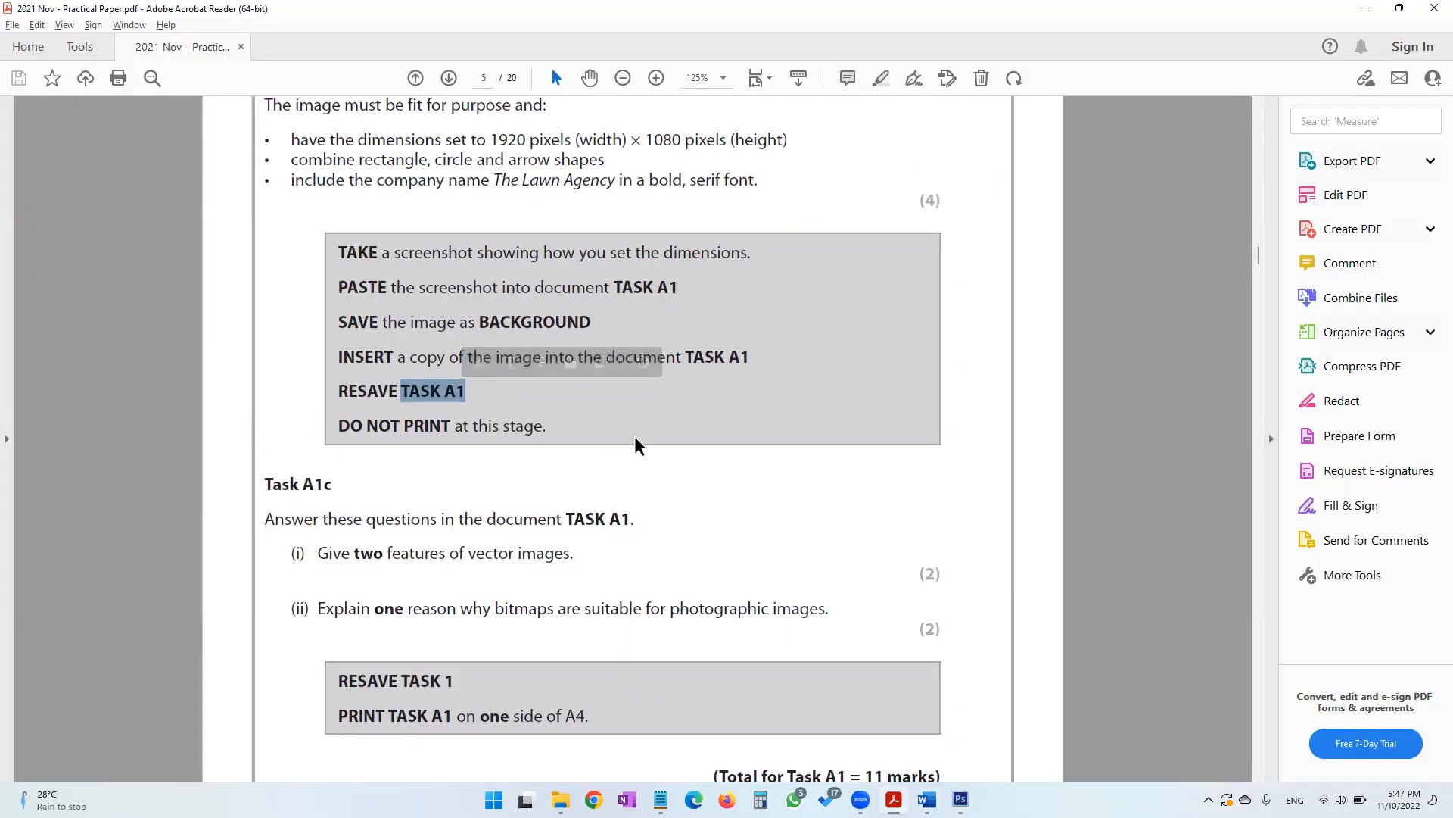
drag(487, 519, 629, 523)
drag(447, 552, 552, 559)
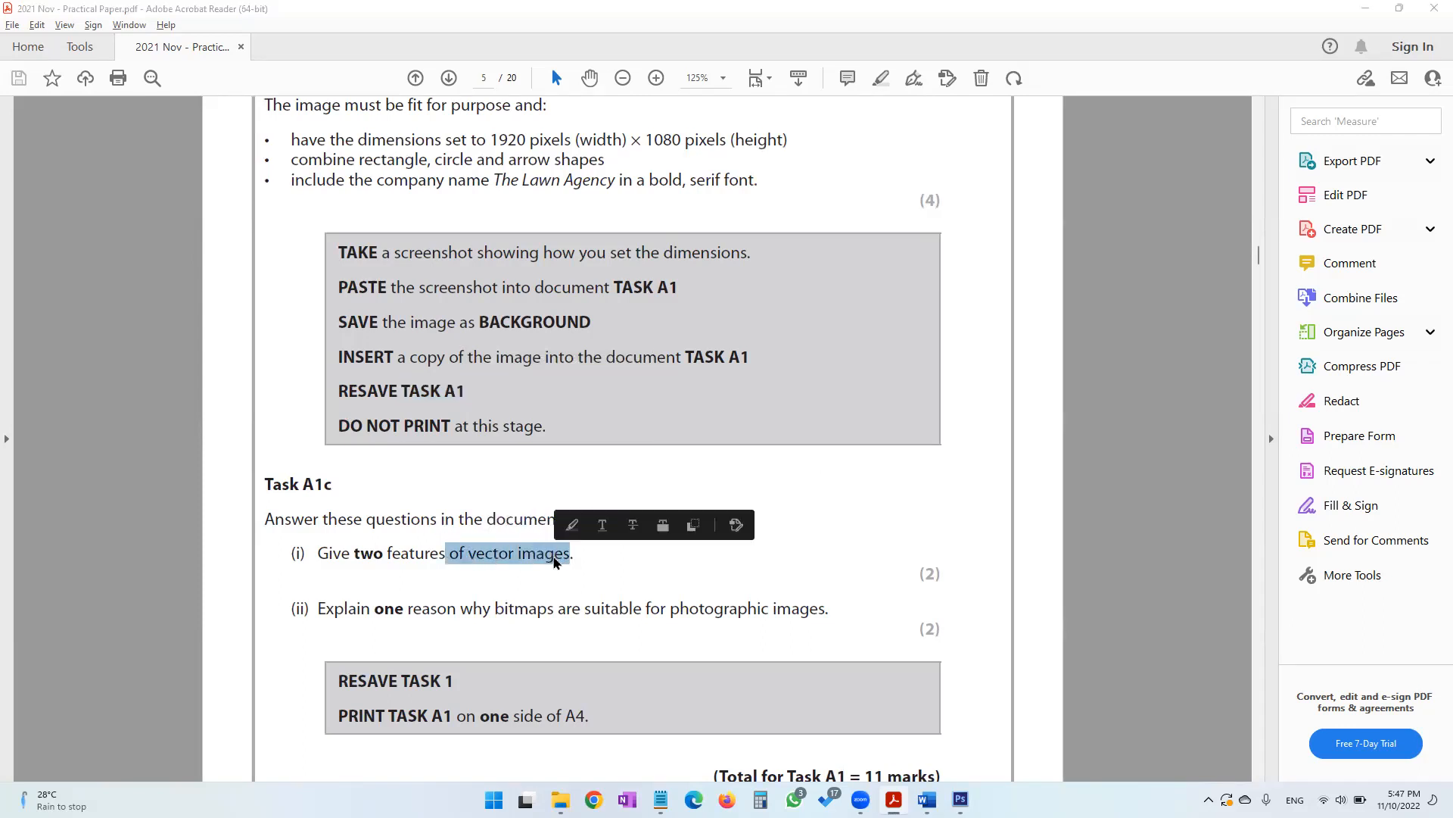
key(alt+Tab)
click(1036, 696)
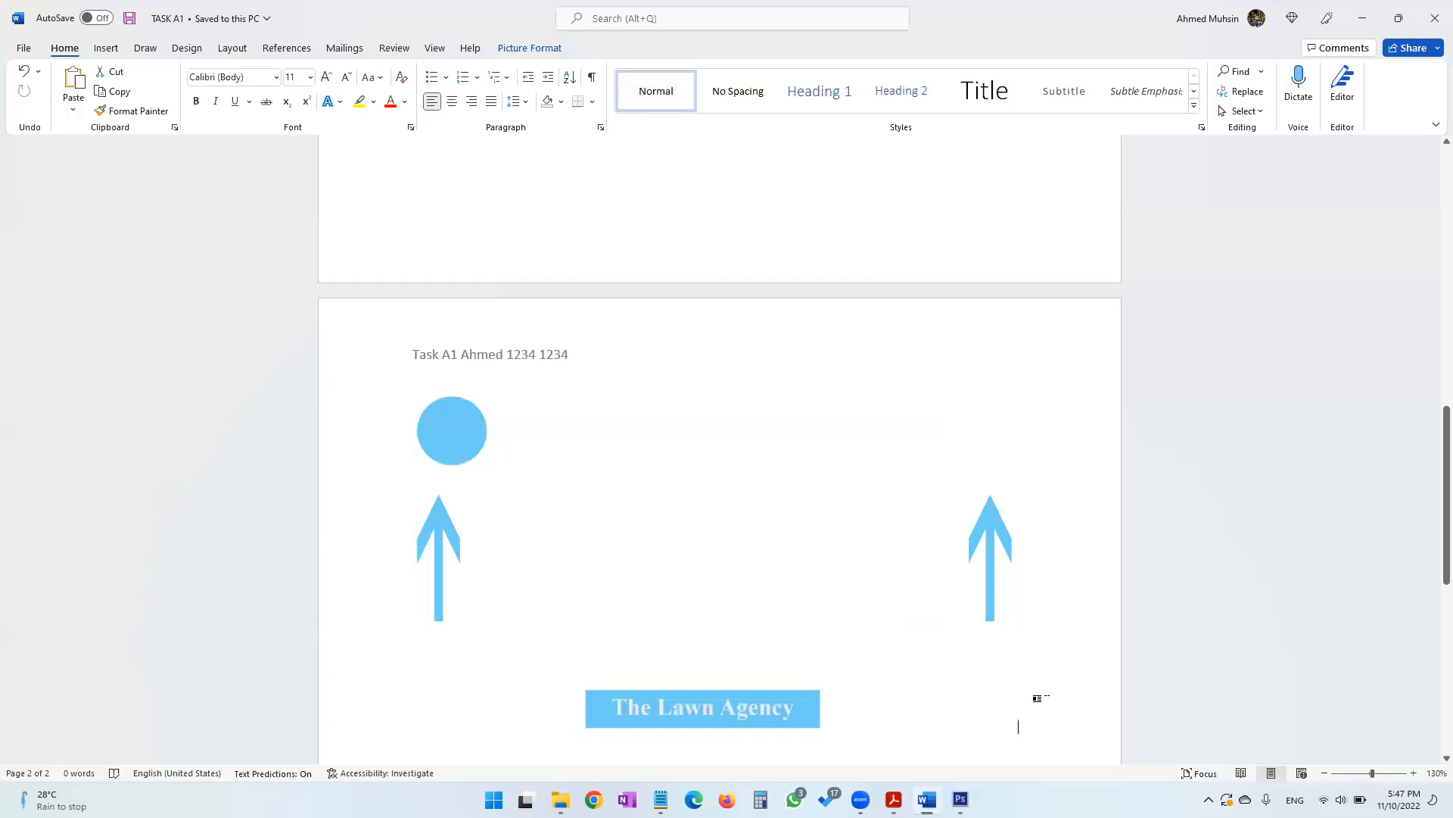
key(Return)
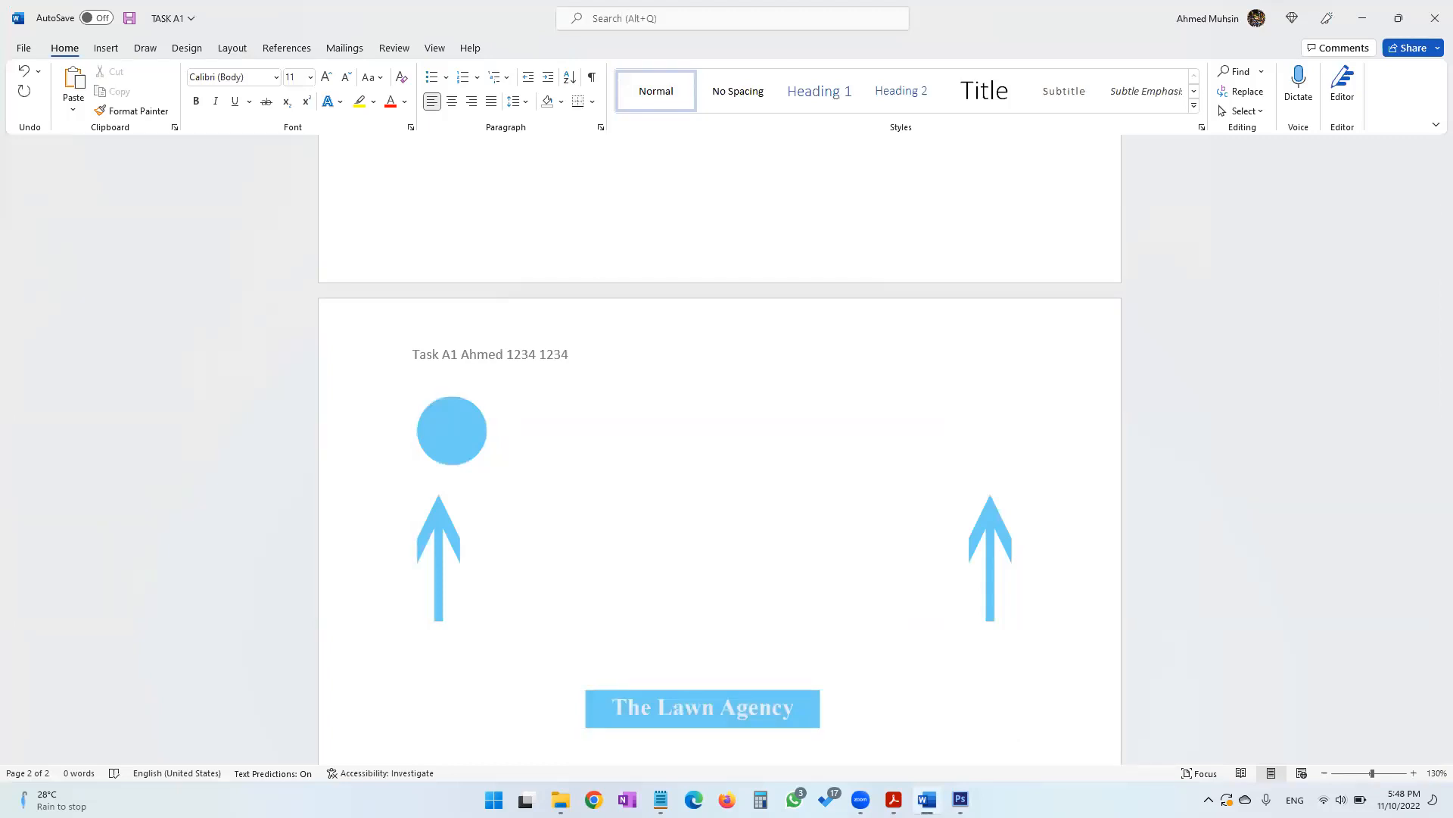
scroll(811, 496, down, 3)
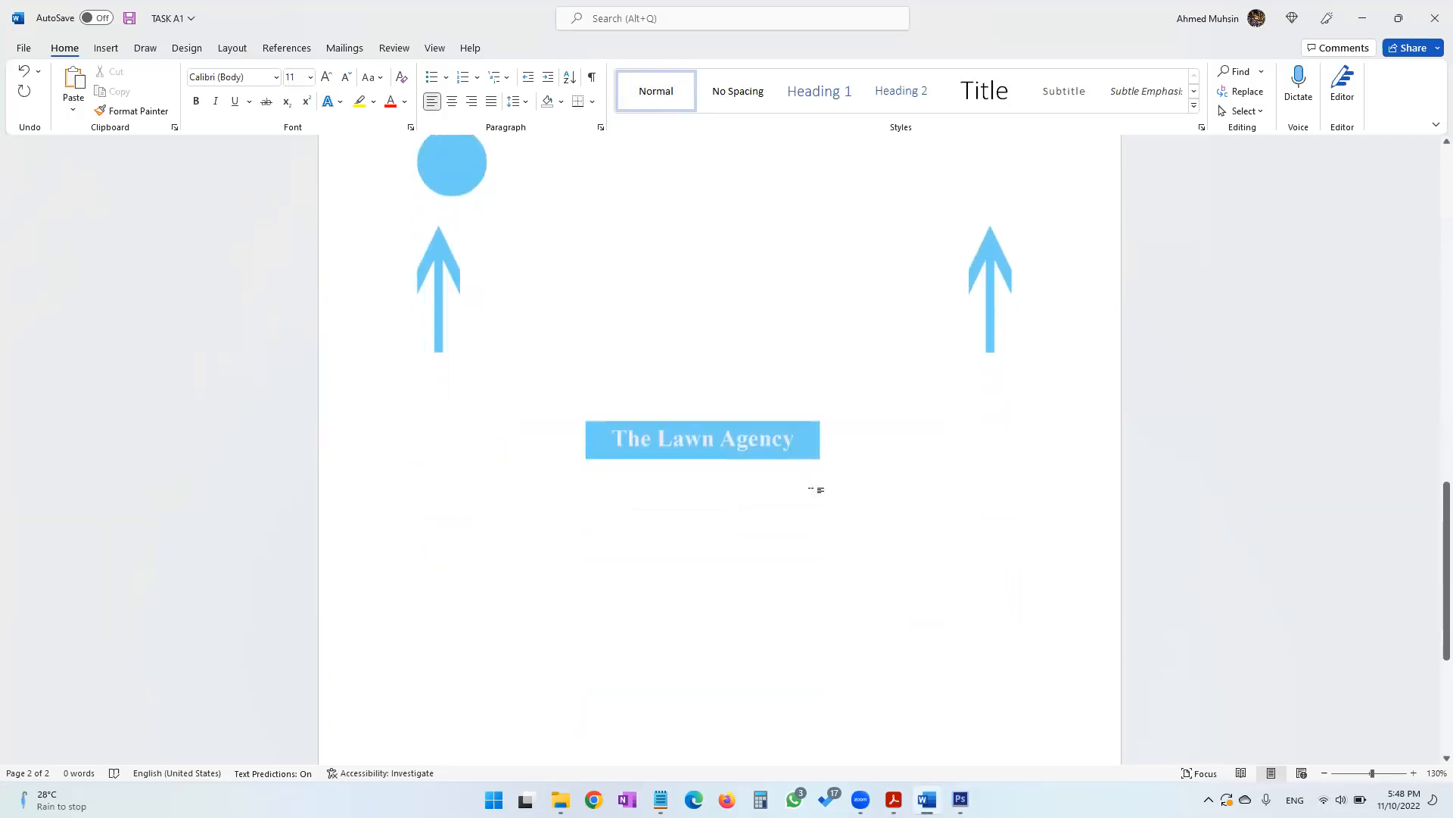
key(alt+Tab)
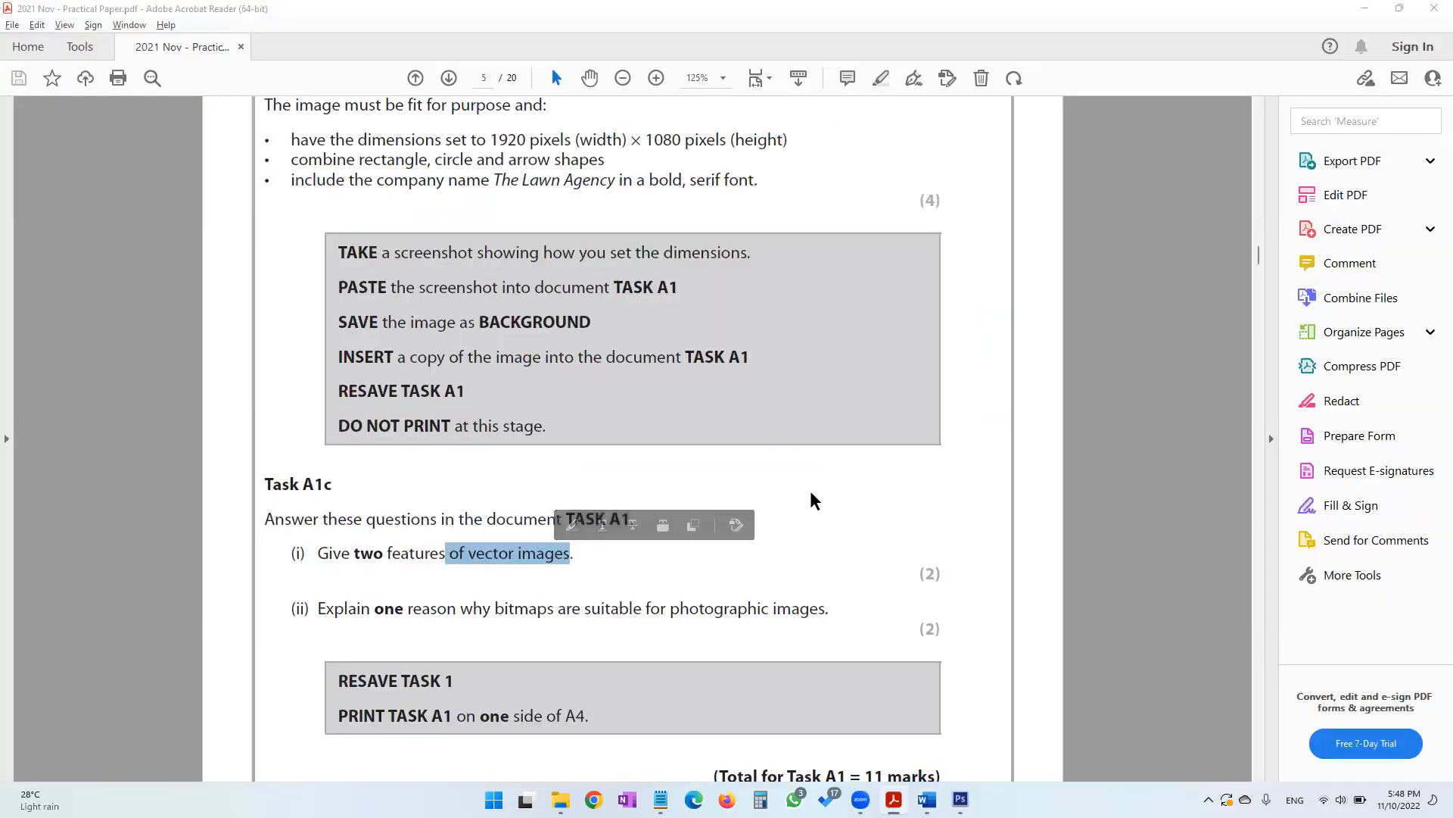
key(alt+Tab)
text(I) )
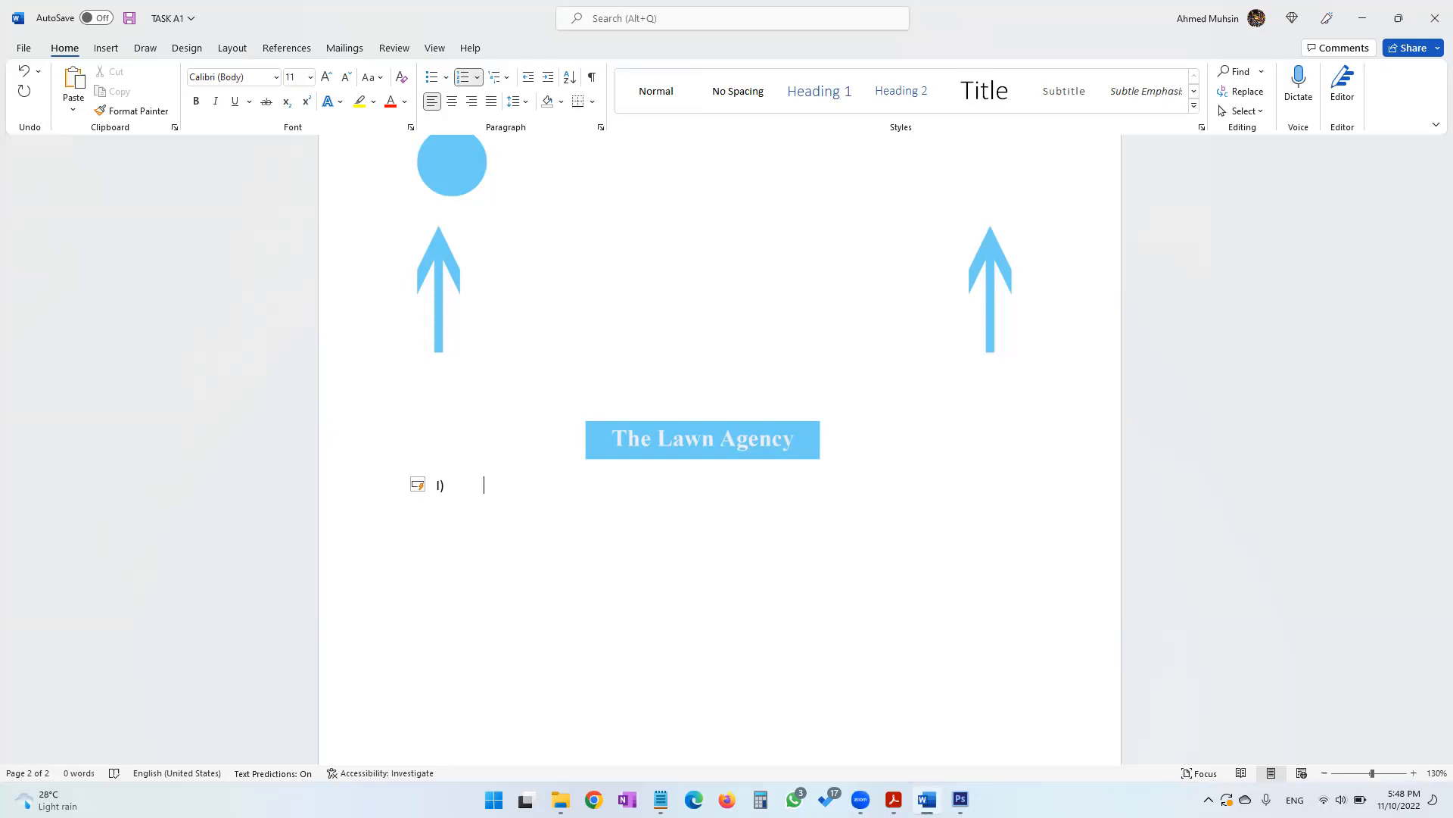
Enter the first vector feature as "Vector Images do not lose their quality when the image is enlarged"
text(Vector Ima)
text(ges do m)
key(BackSpace)
text(not lose their quality)
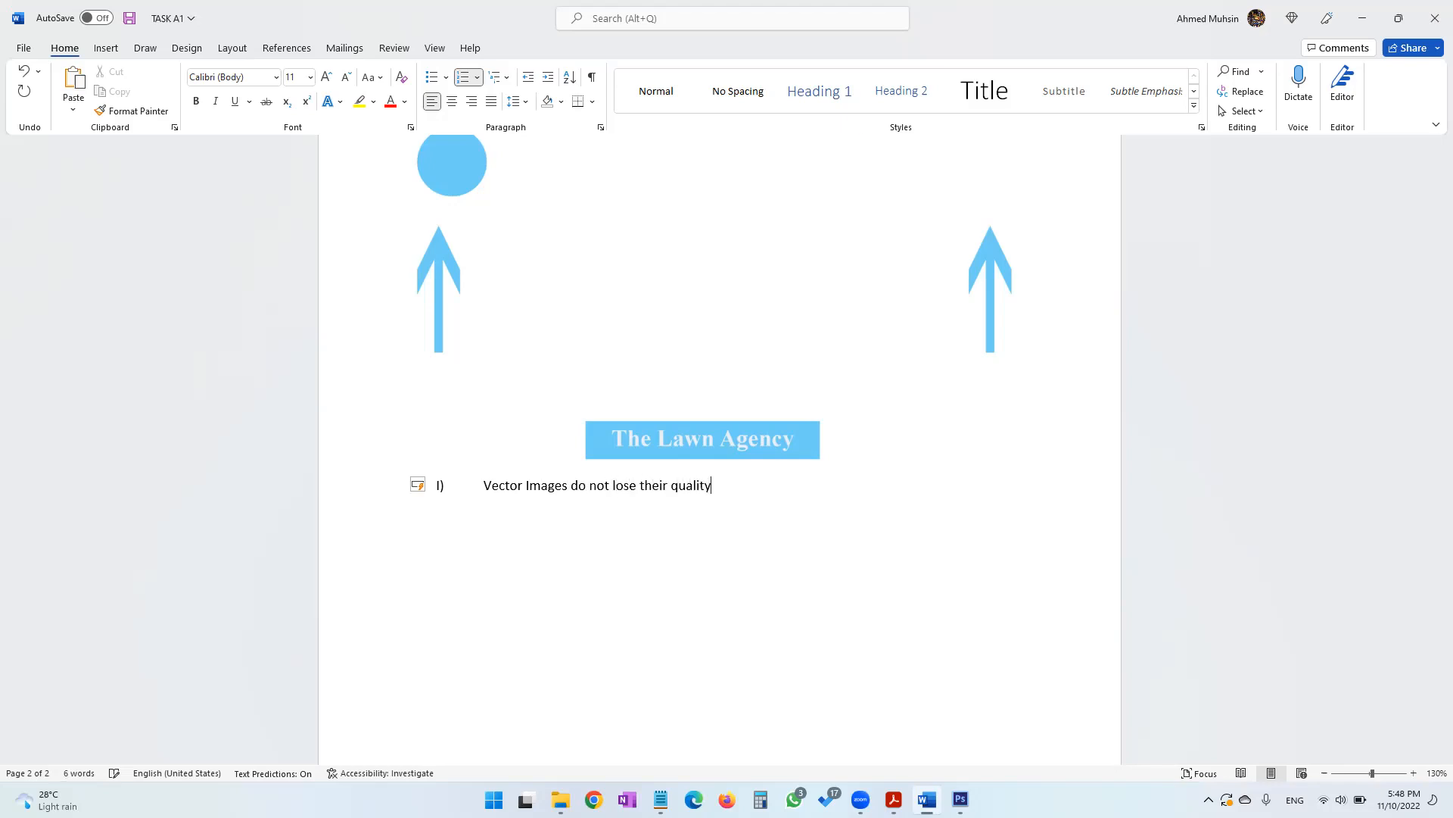
text( when the image is enlarged)
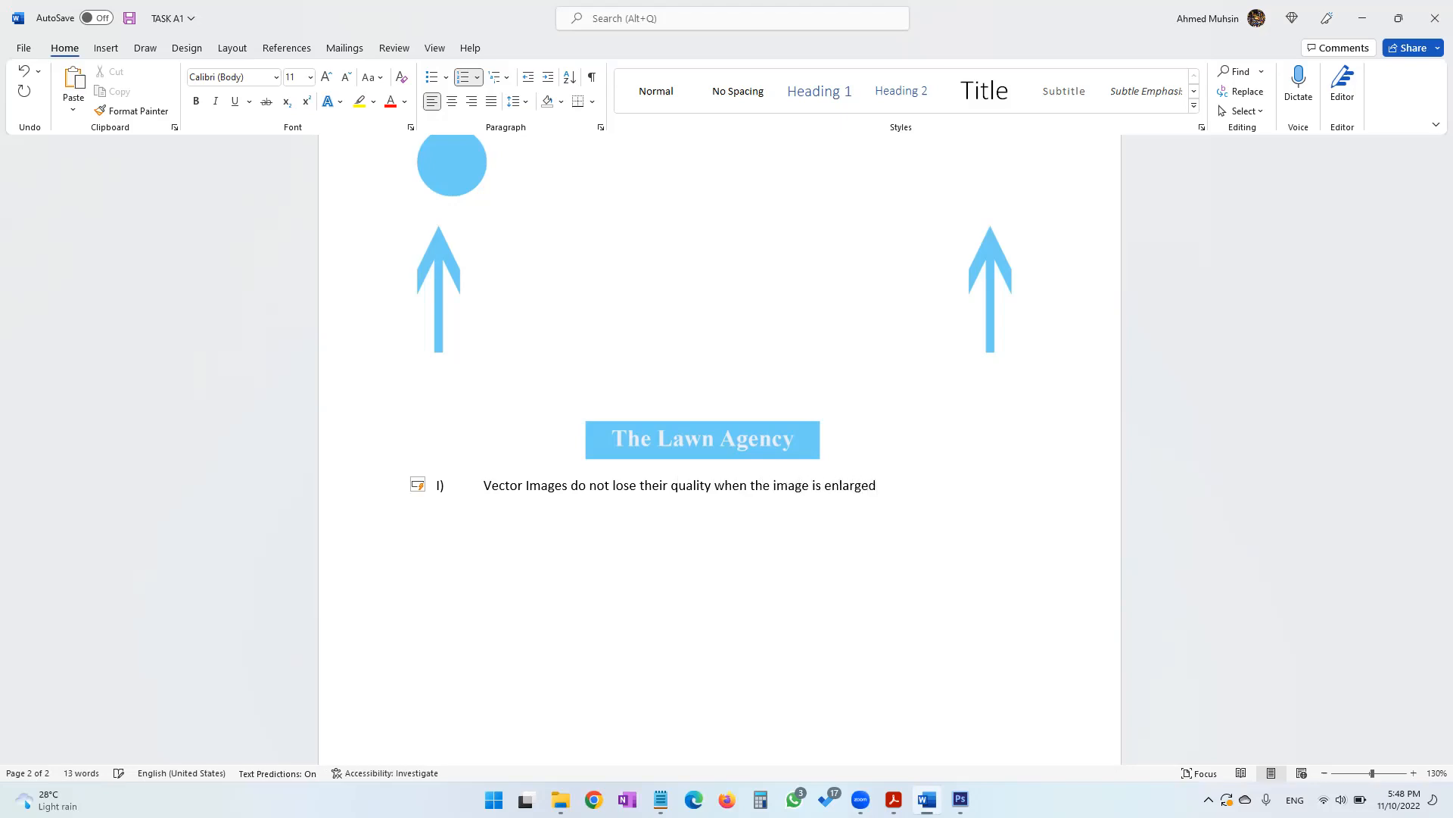
Add an unnumbered indented line under the first answer, recheck question (i) in the paper, and place the cursor on that line
key(Return)
key(BackSpace)
click(881, 485)
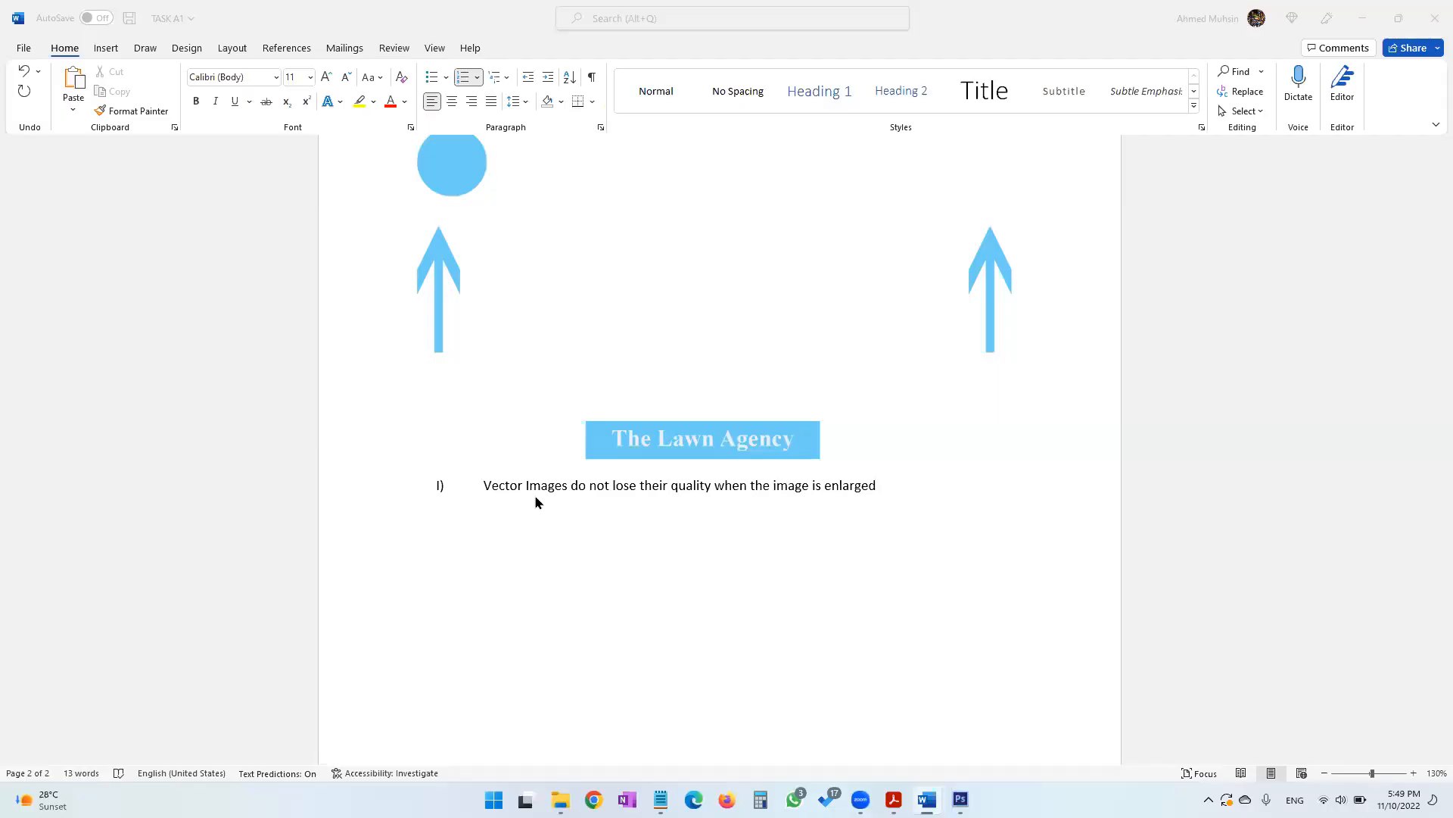
click(536, 501)
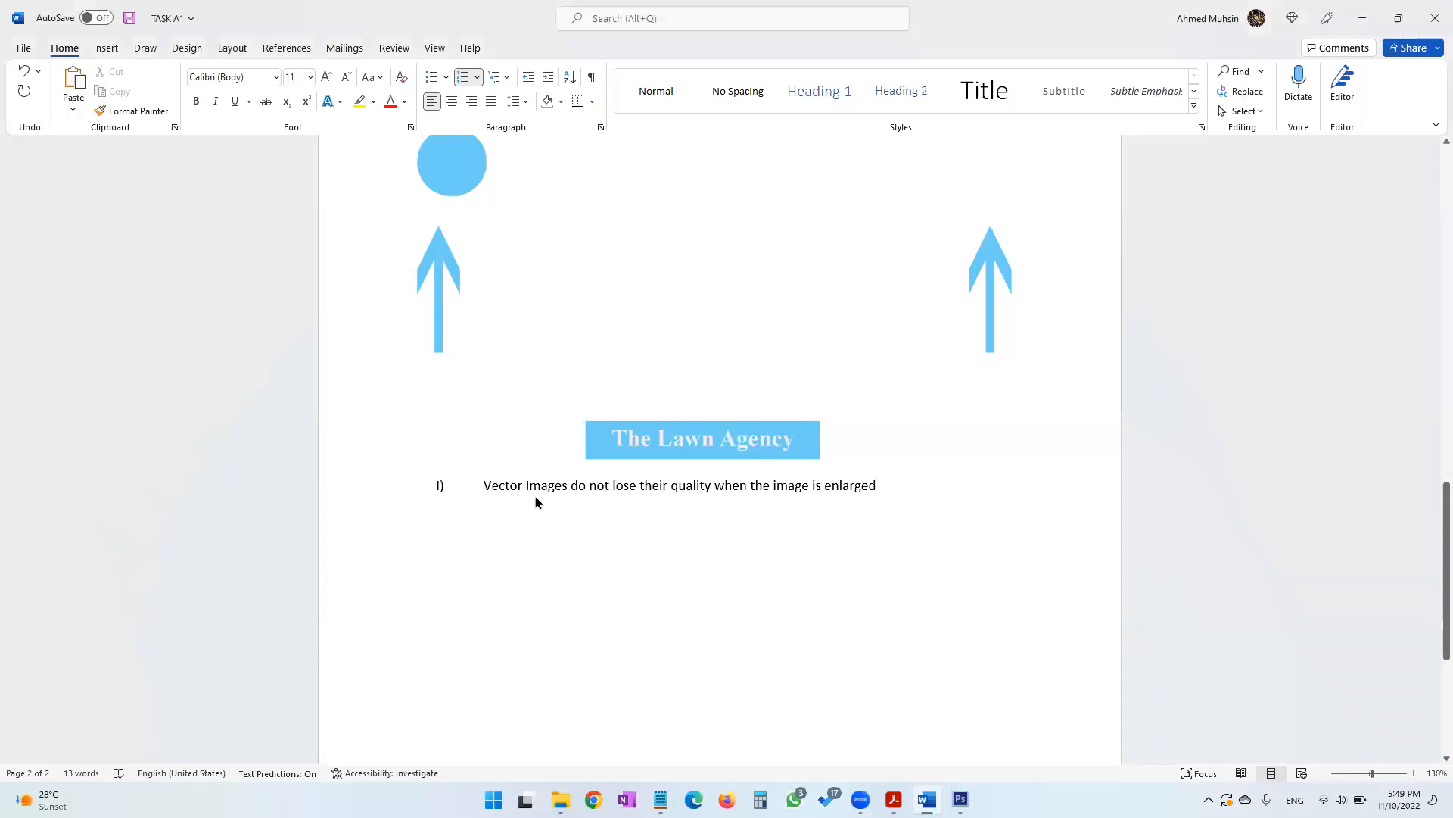
key(alt+Tab)
key(alt+Tab)
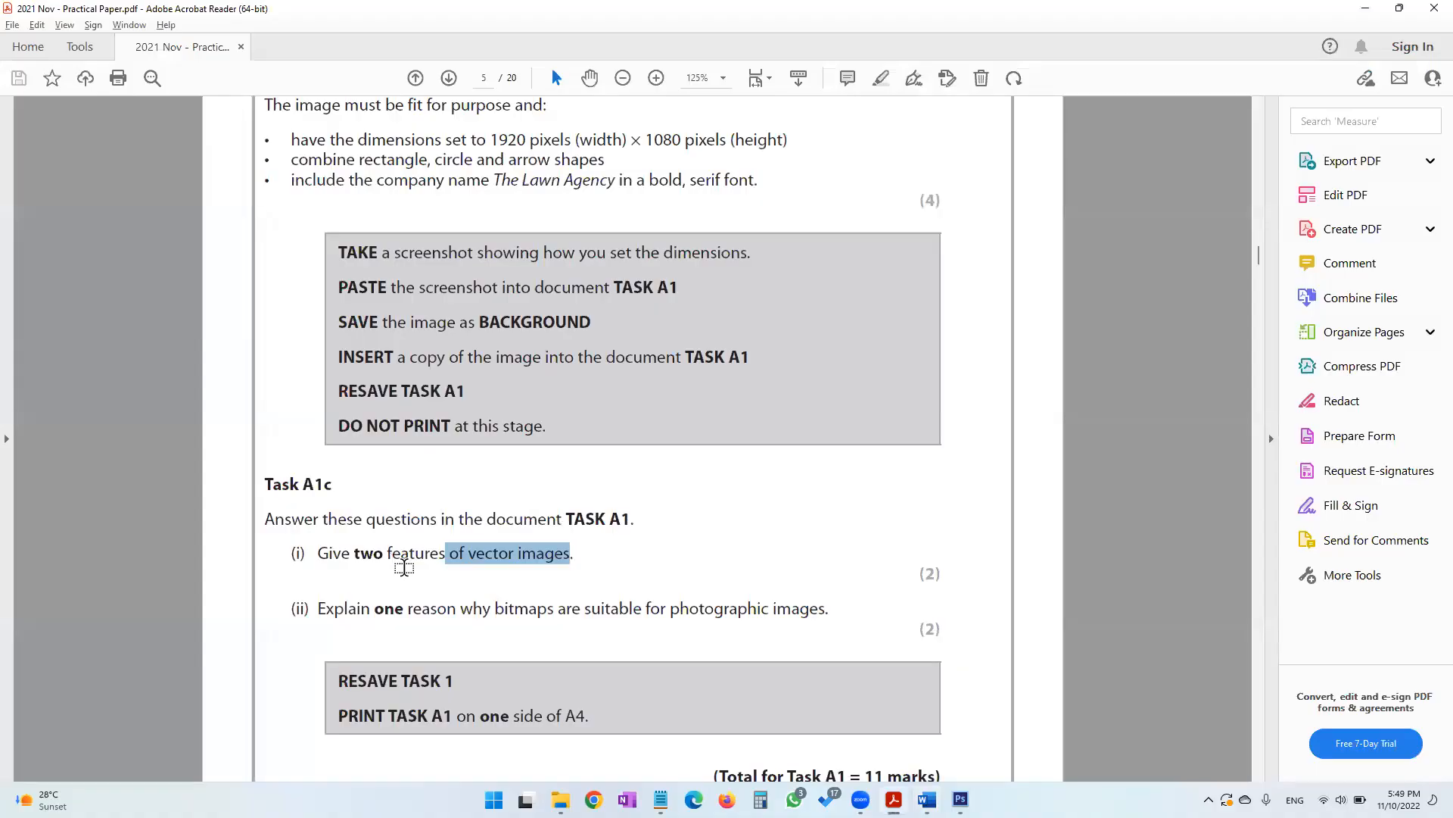
key(alt+Tab)
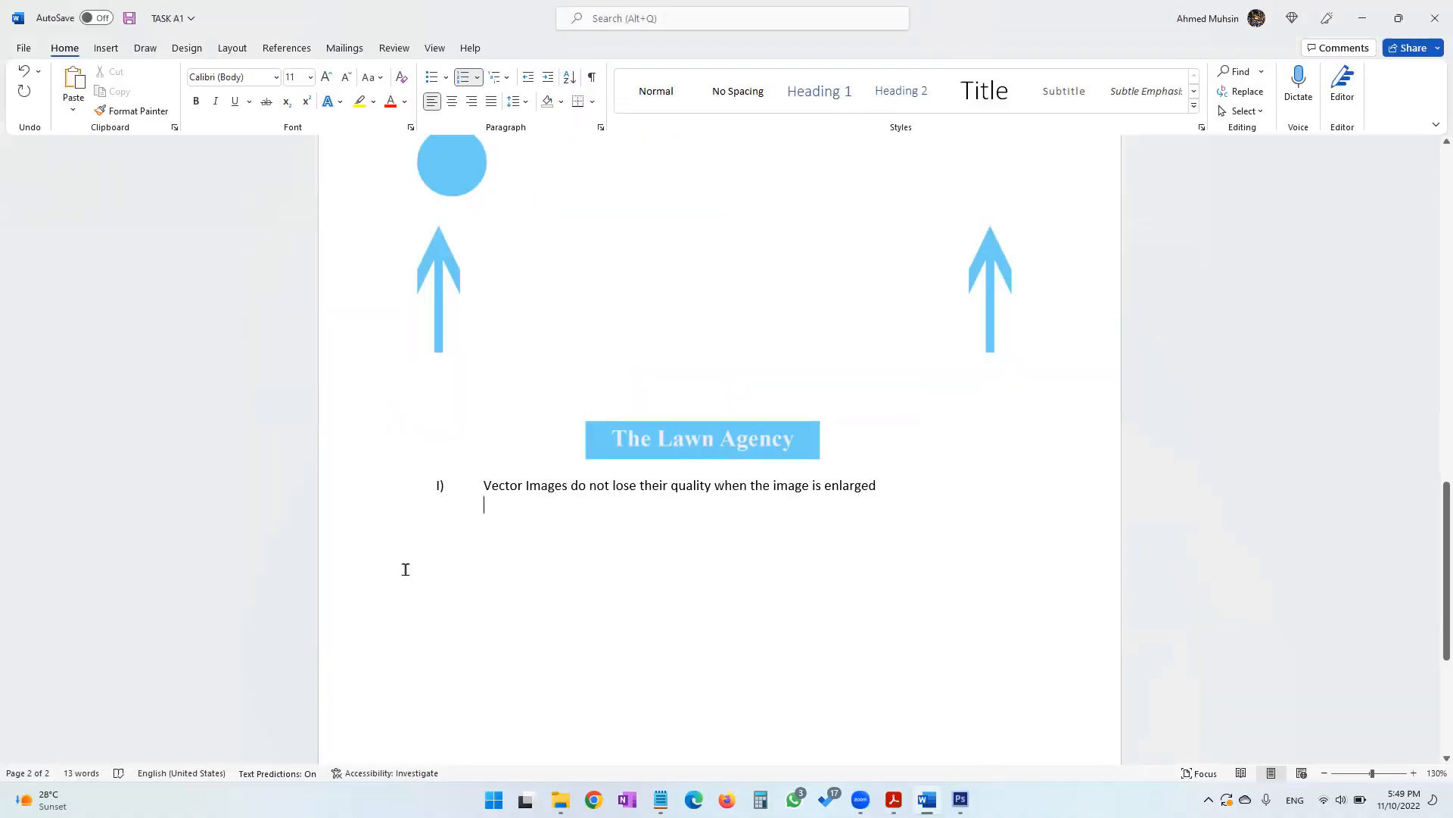
click(545, 227)
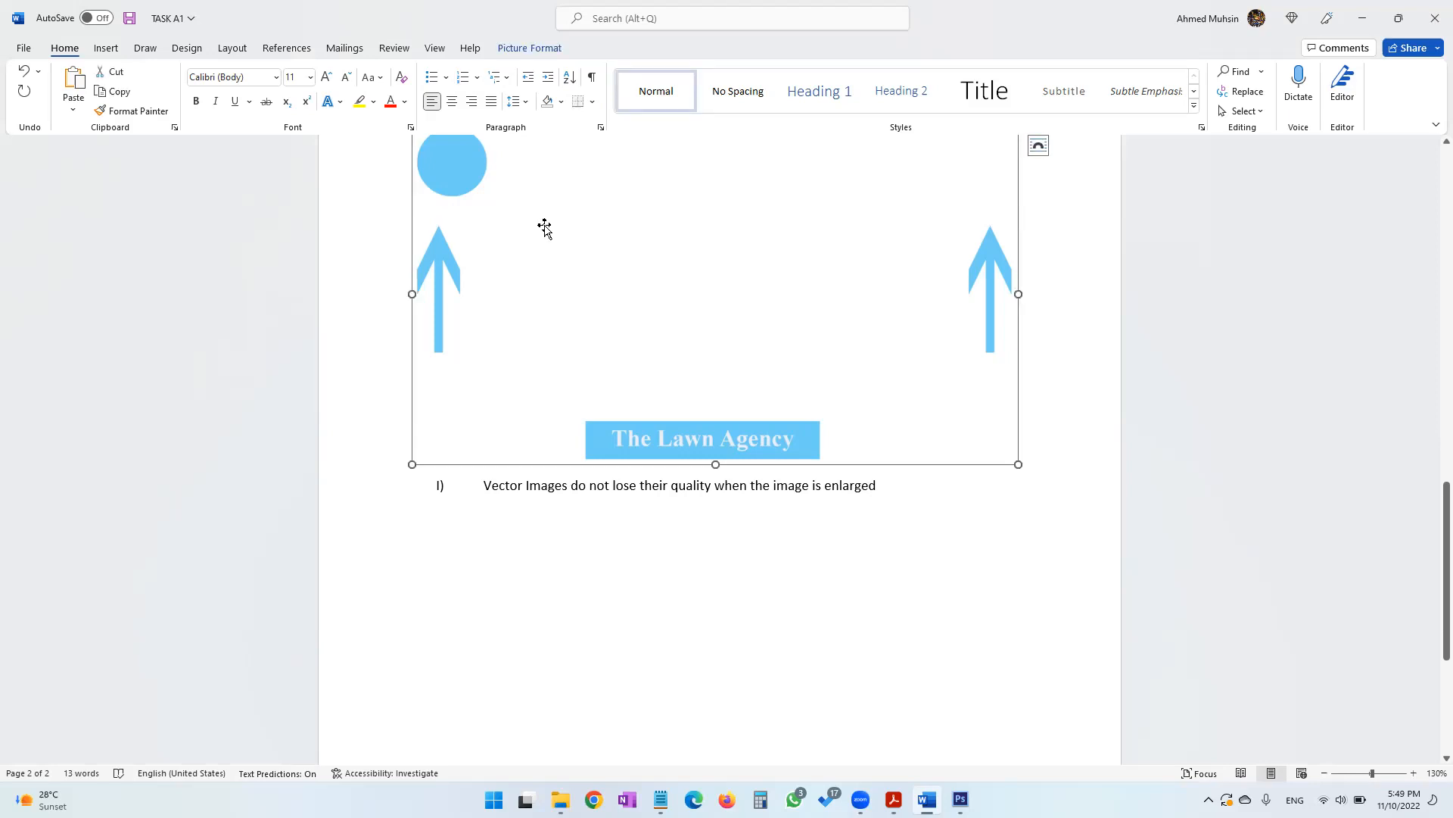
click(517, 513)
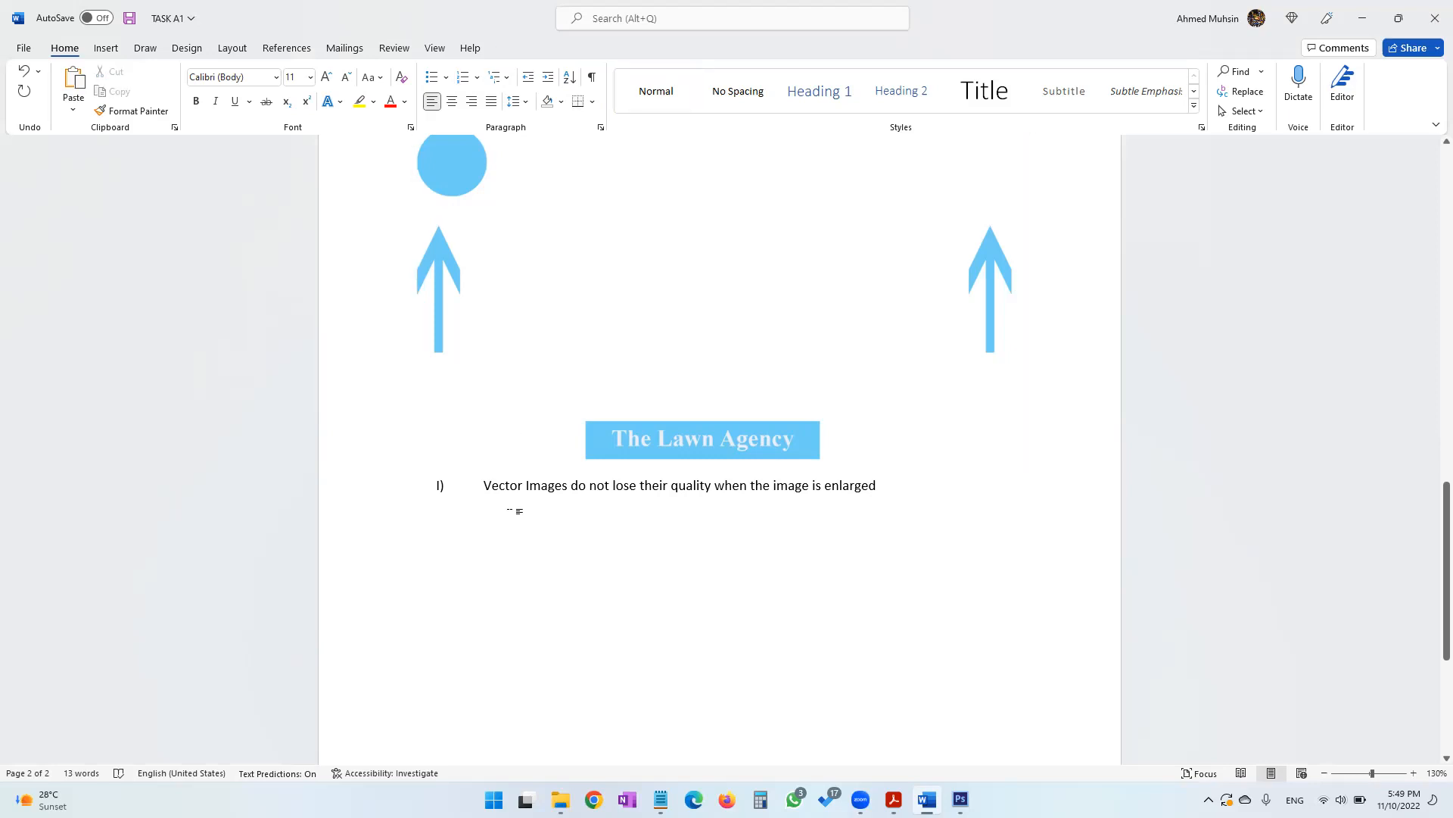
Enter the second vector feature as "Vector images are made up of lines, curves and shapes" under the first answer
text(Vect)
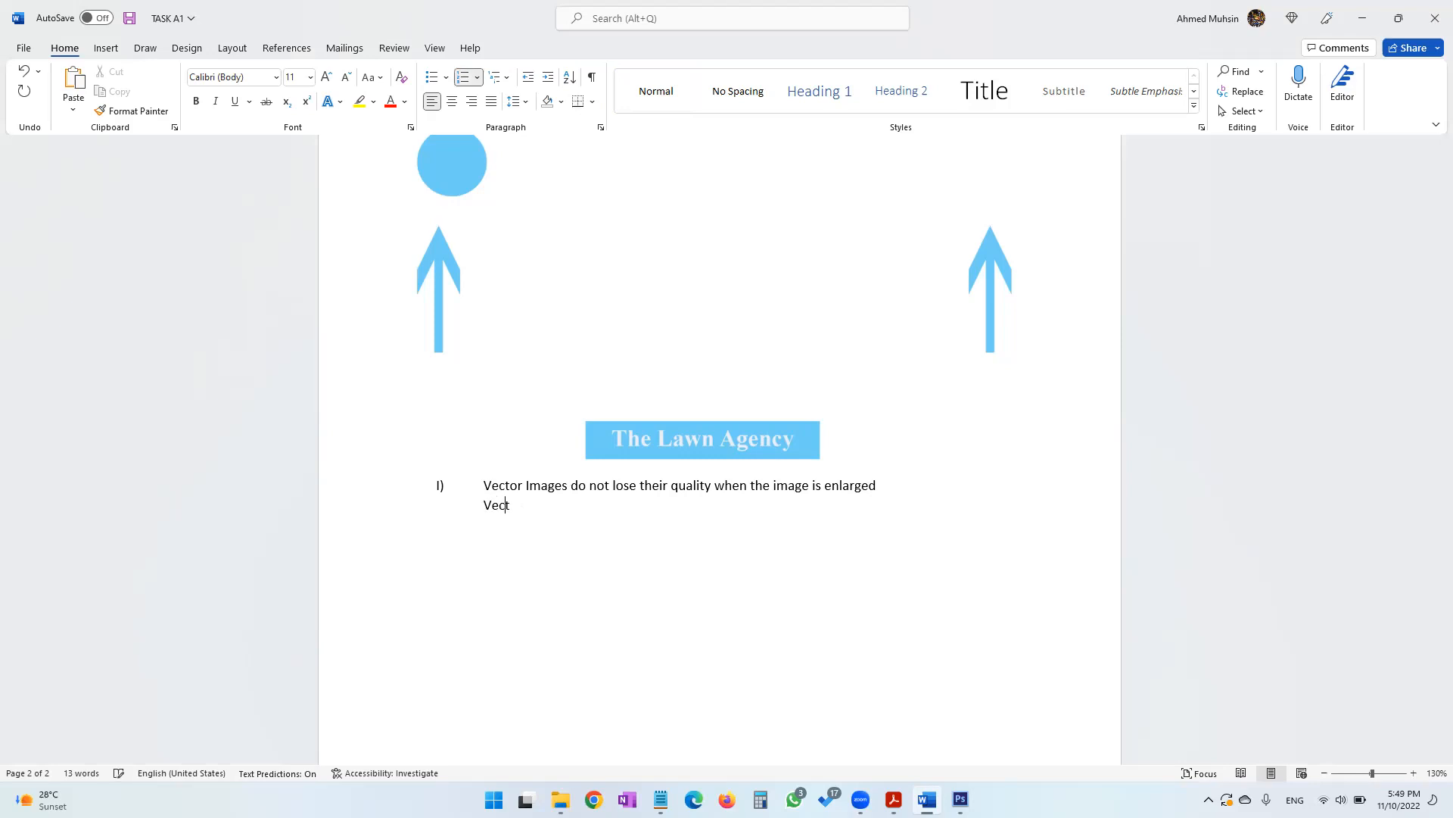
text(or images are made up of lines, curves and shapes)
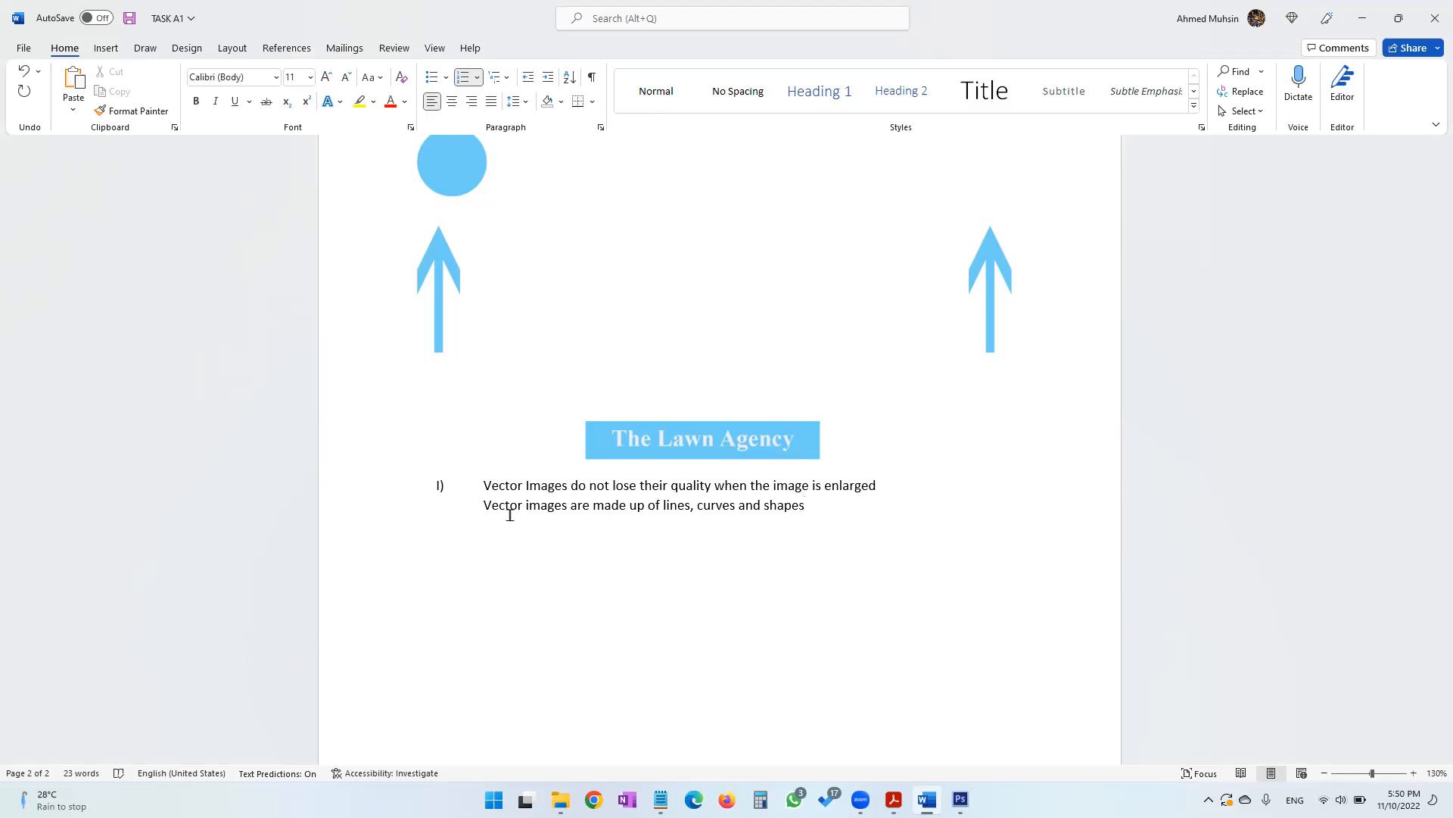
Check Task A1c question (ii) in the practical paper and start item II) with "Bitmap images are not made up of lines, curves and shapes"
key(alt+Tab)
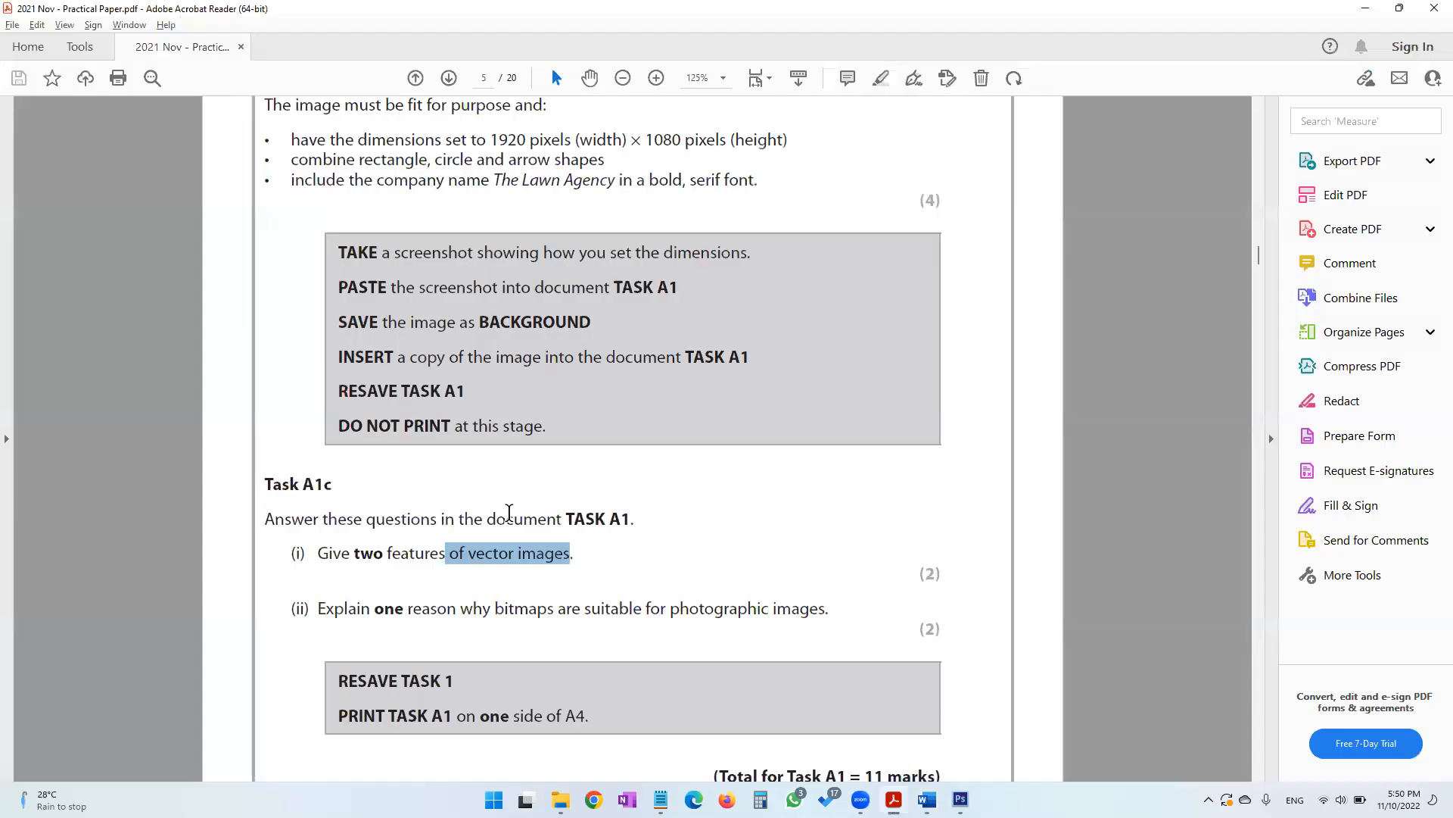
drag(317, 610, 800, 614)
key(alt+Tab)
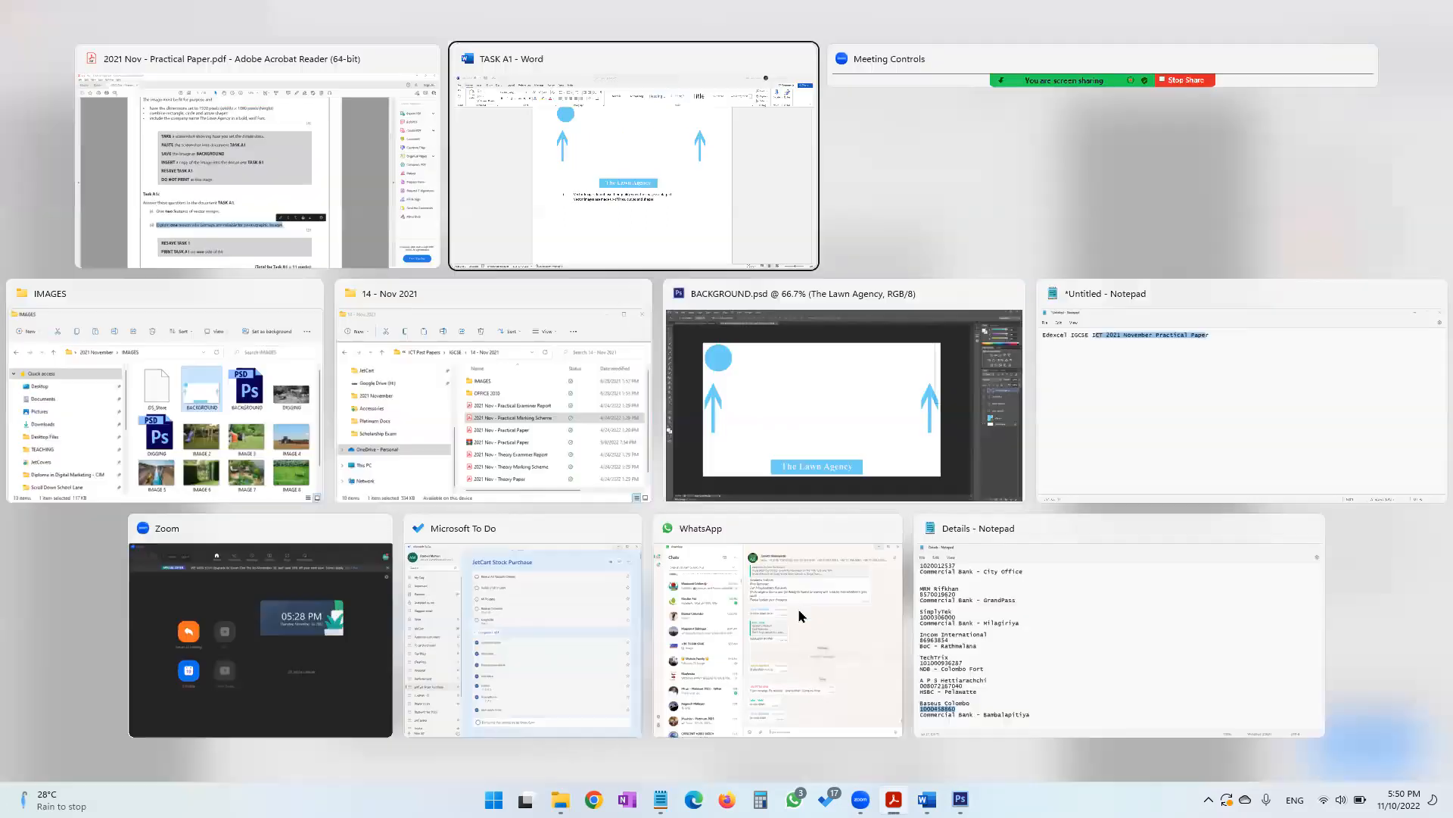
key(Return)
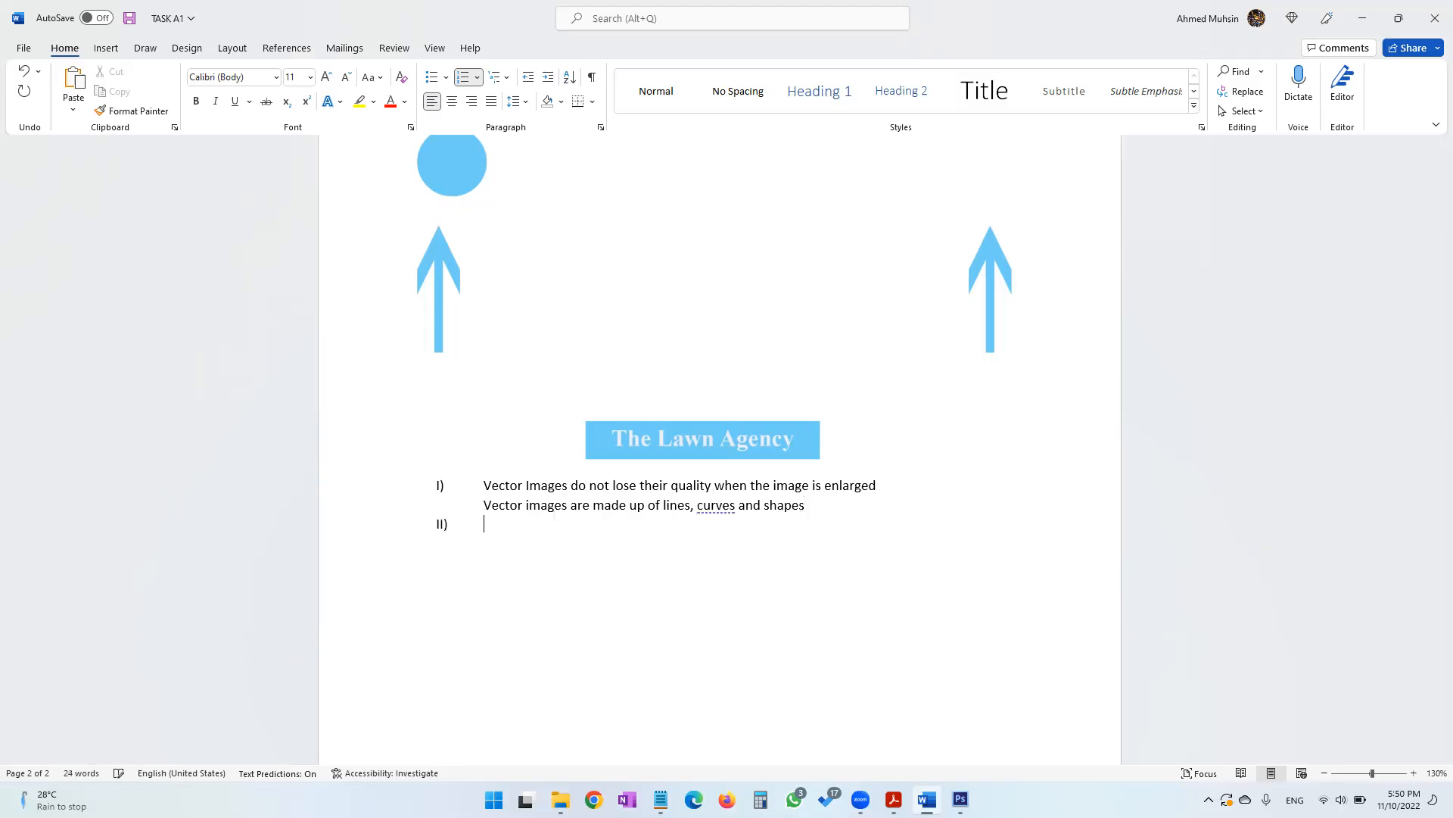
text(Bitmap images are not made up of lines, curves and shapes)
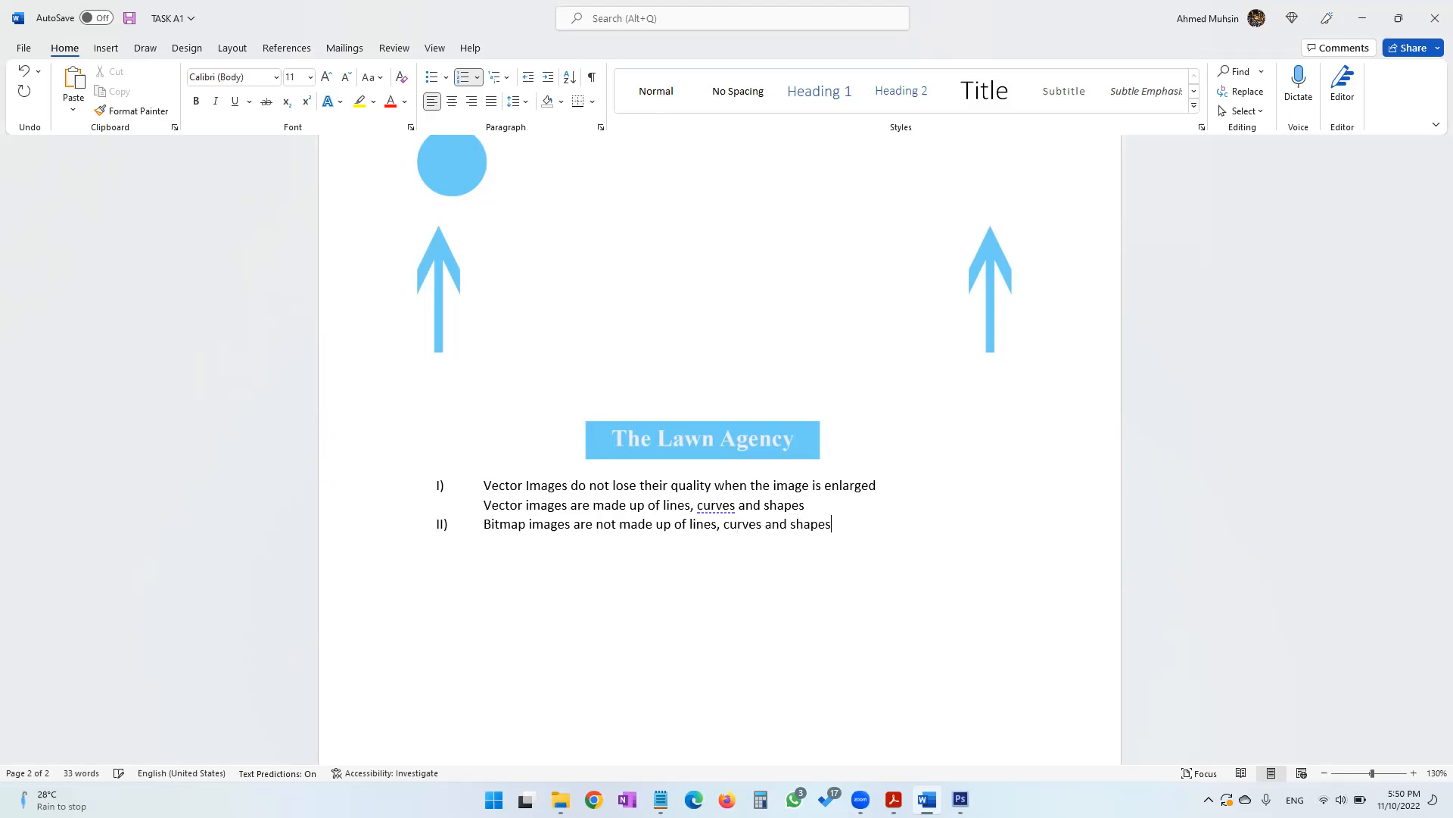
Continue the bitmap answer in item II) with ", instead they are made up of pixels"
text(, instead the)
text(y are mad)
text(e u)
key(BackSpace)
text(uo)
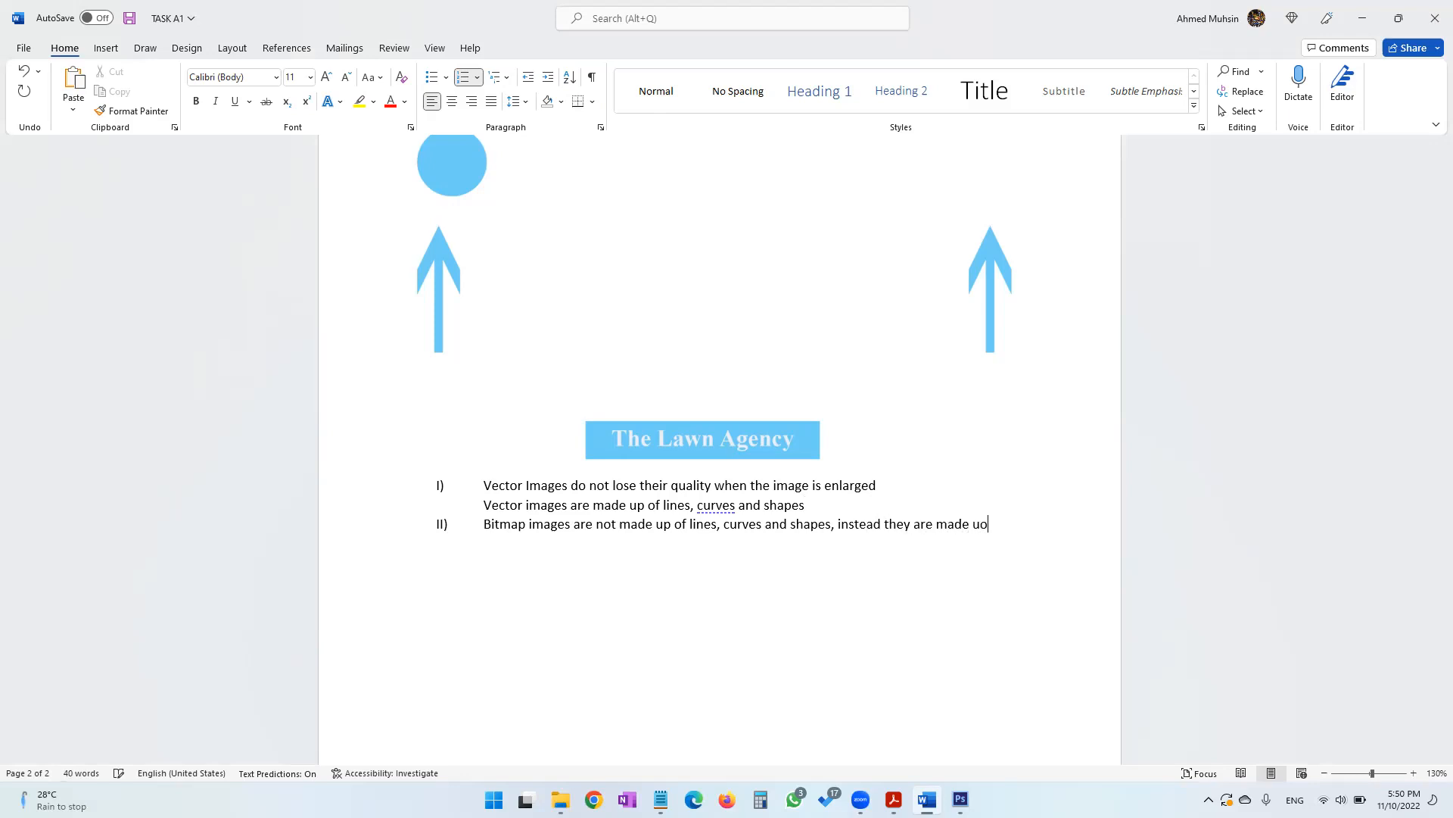
key(BackSpace)
key(BackSpace)
text(p )
text(of pixels )
Complete the bitmap answer in item II) with ", and each pixel contains information of the colour."
text(, and each pix)
text(el contains inf)
text(romatio)
key(BackSpace)
key(BackSpace)
key(BackSpace)
key(BackSpace)
key(BackSpace)
key(BackSpace)
key(BackSpace)
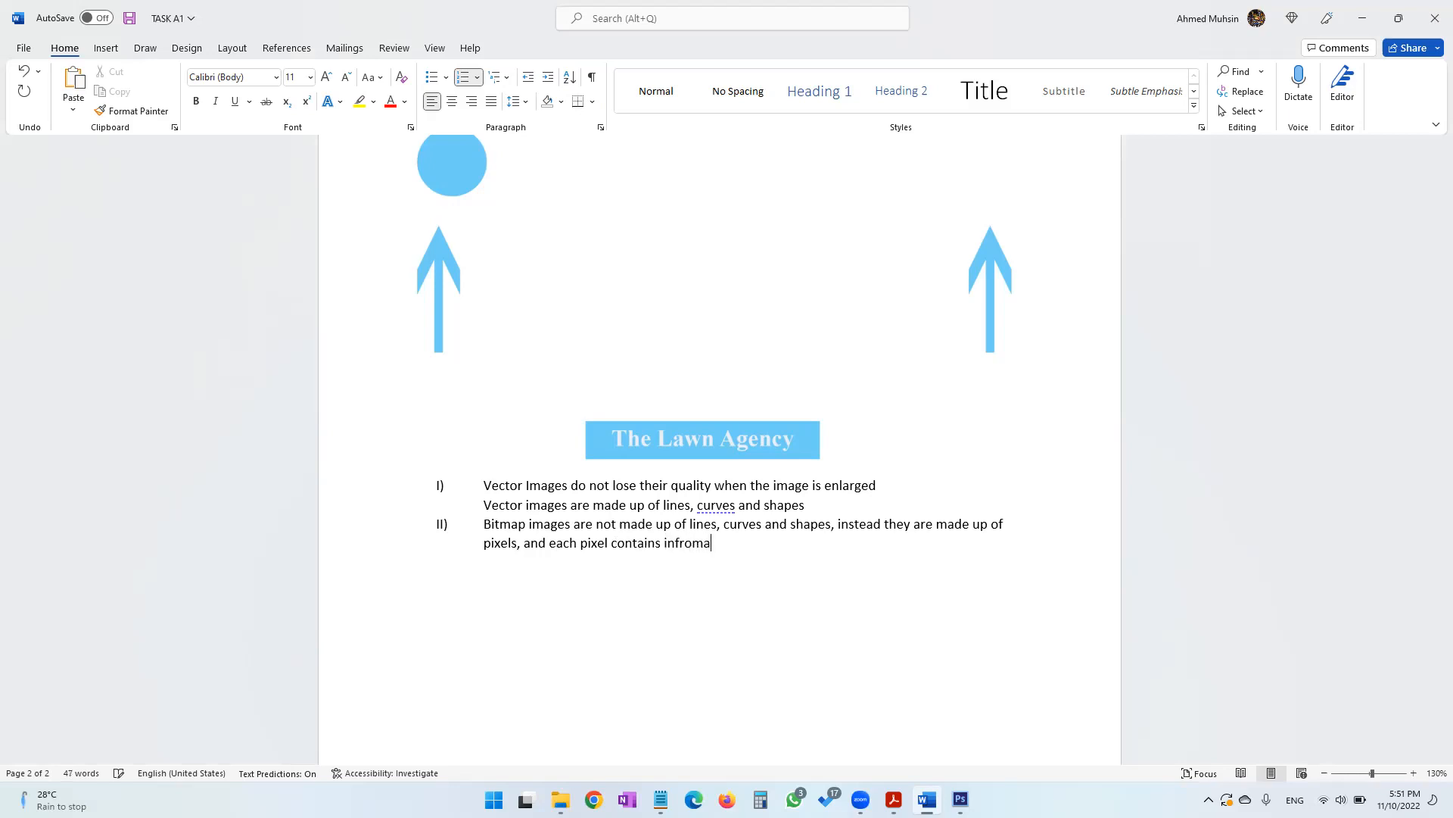
text(ormation of the colour.)
Recheck question (ii) against the answer in TASK A1, and read the Task A2 and A2a instructions in the practical paper
key(alt+Tab)
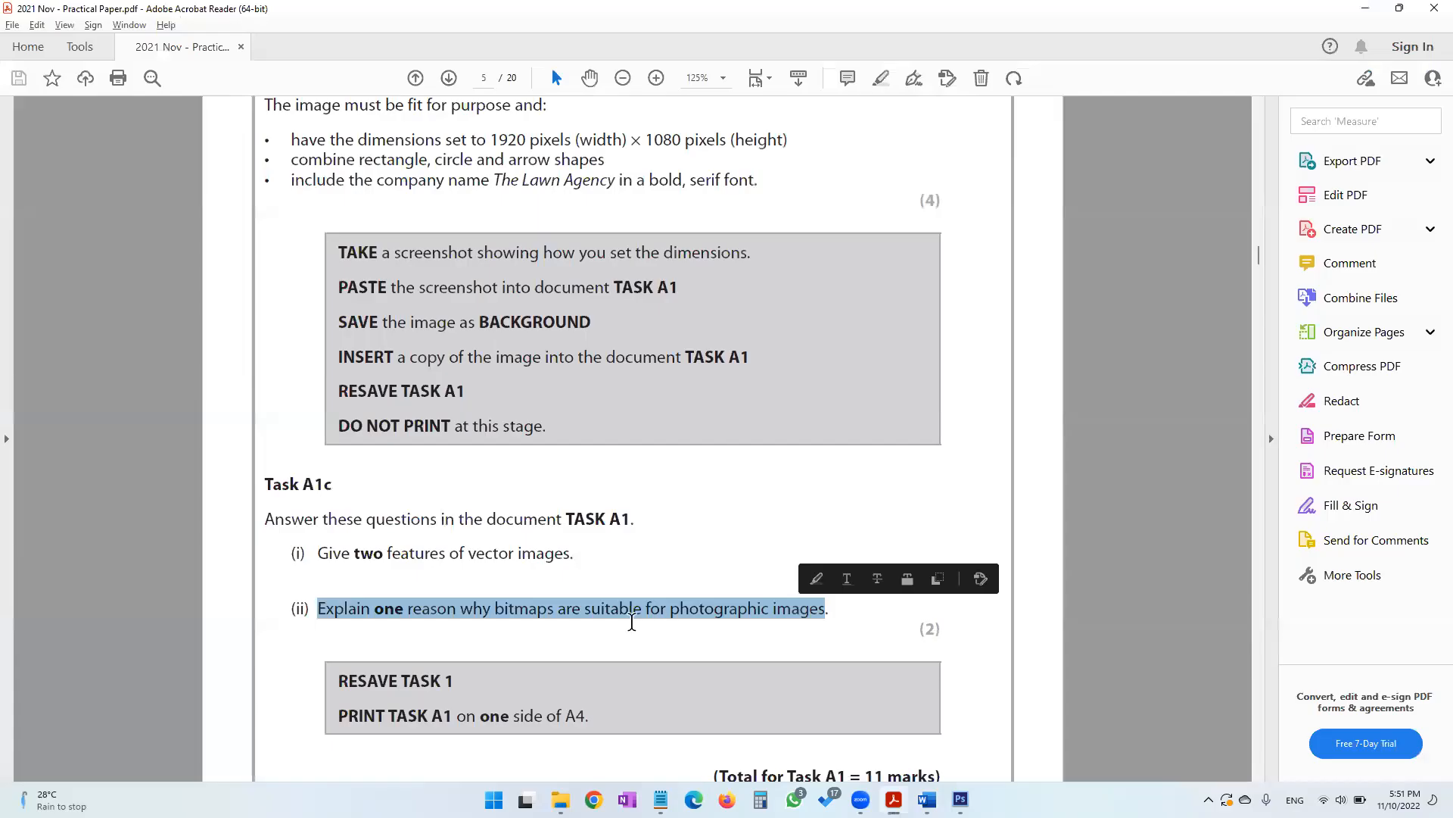
key(alt+Tab)
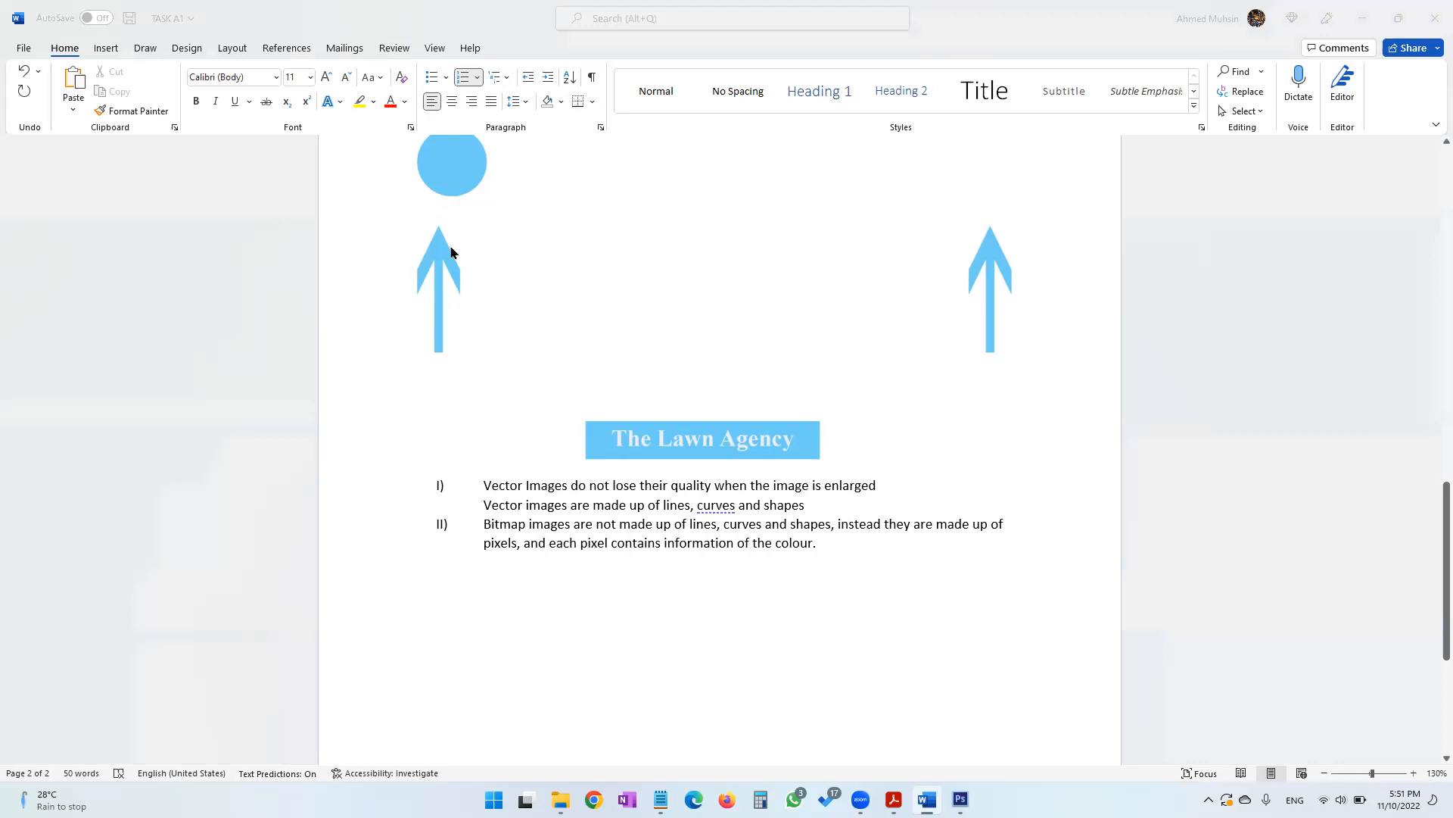
key(alt+Tab)
scroll(446, 502, down, 10)
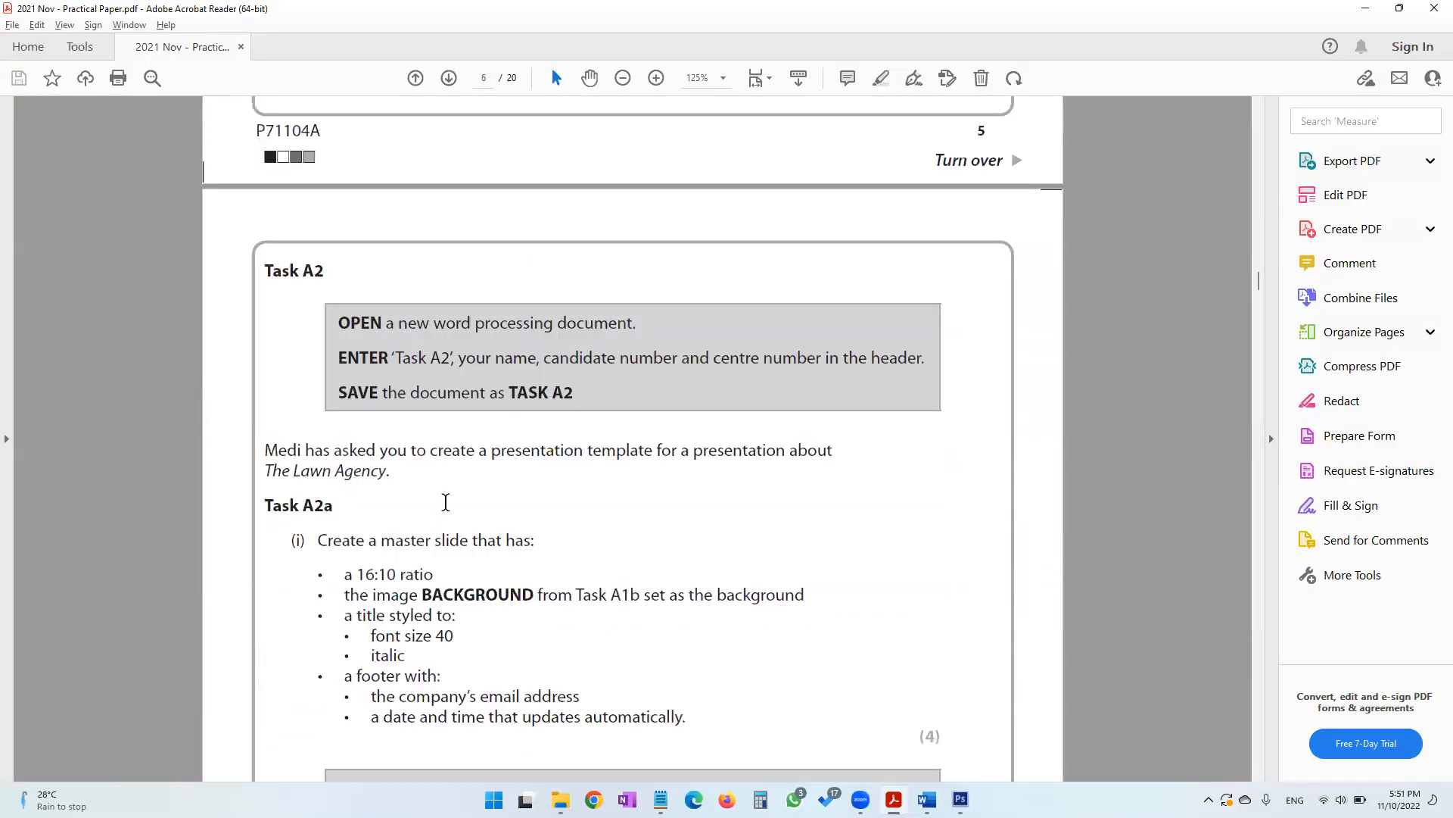
scroll(446, 502, down, 3)
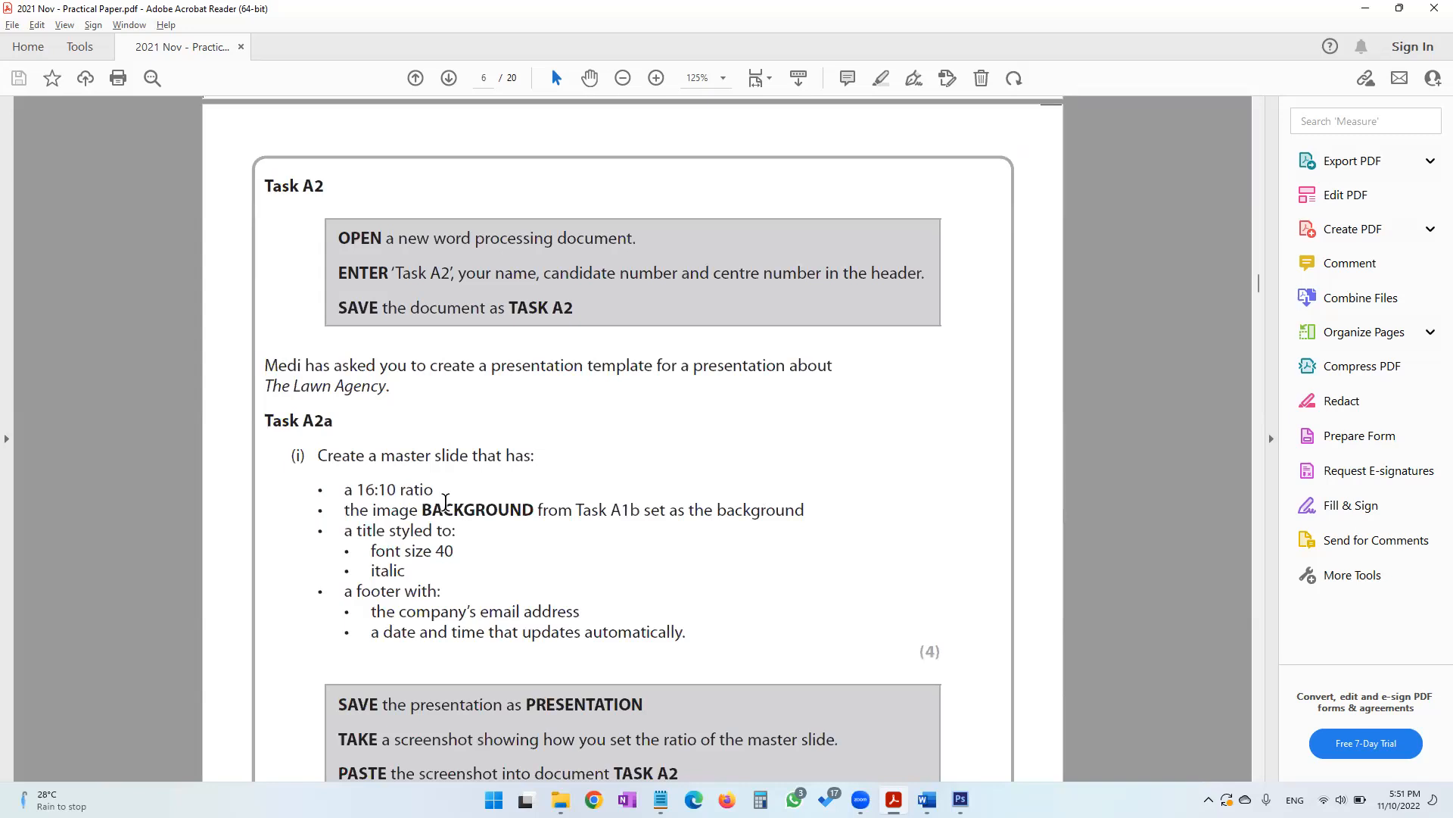